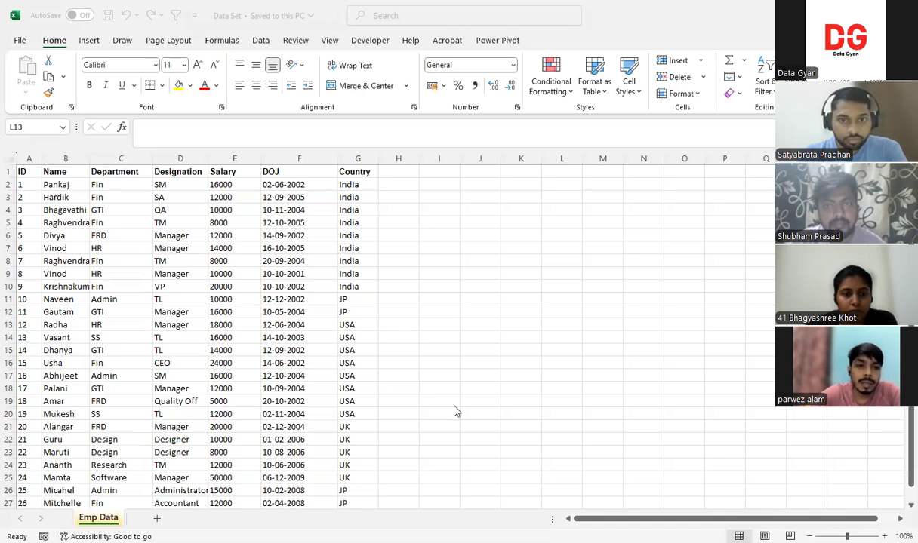
Copy the employee table and try to paste it with Paste Special into a new worksheet
left_click_drag(32, 172, 304, 352)
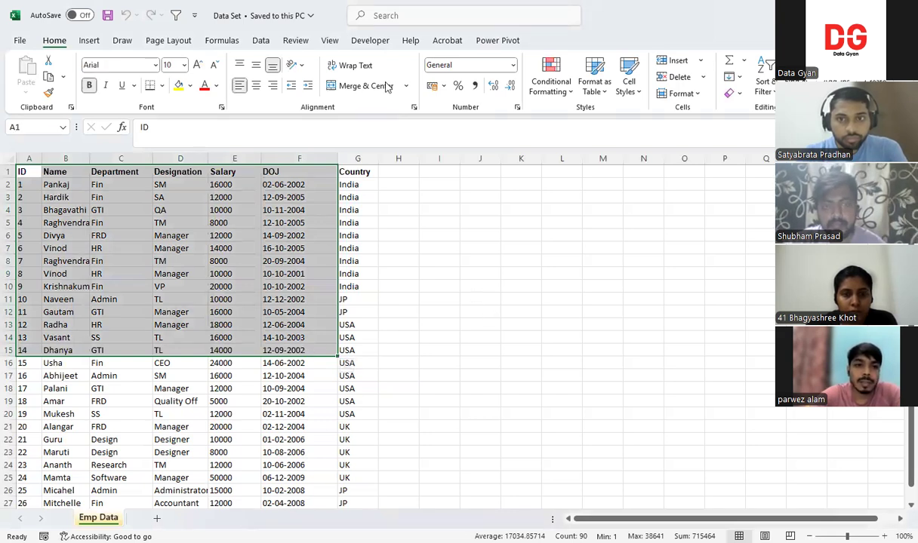
left_click(460, 298)
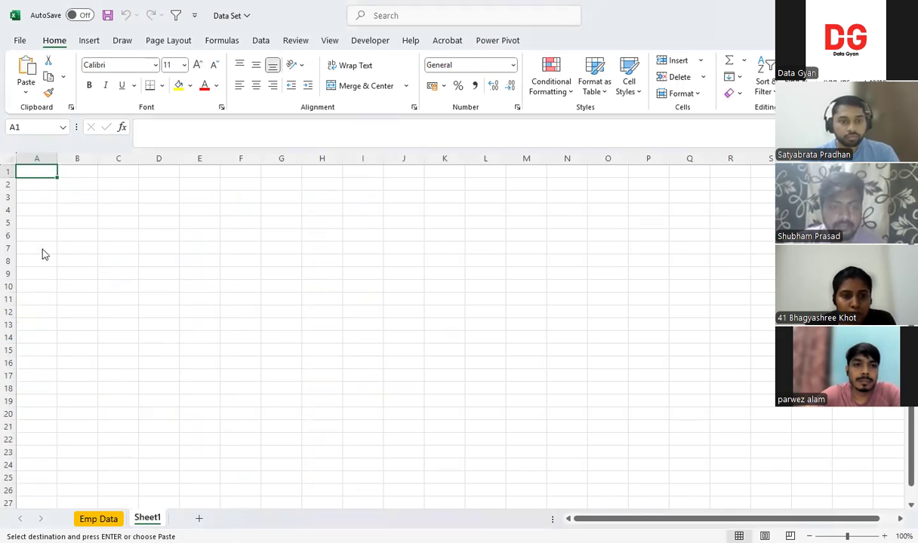
key("ctrl+alt+v")
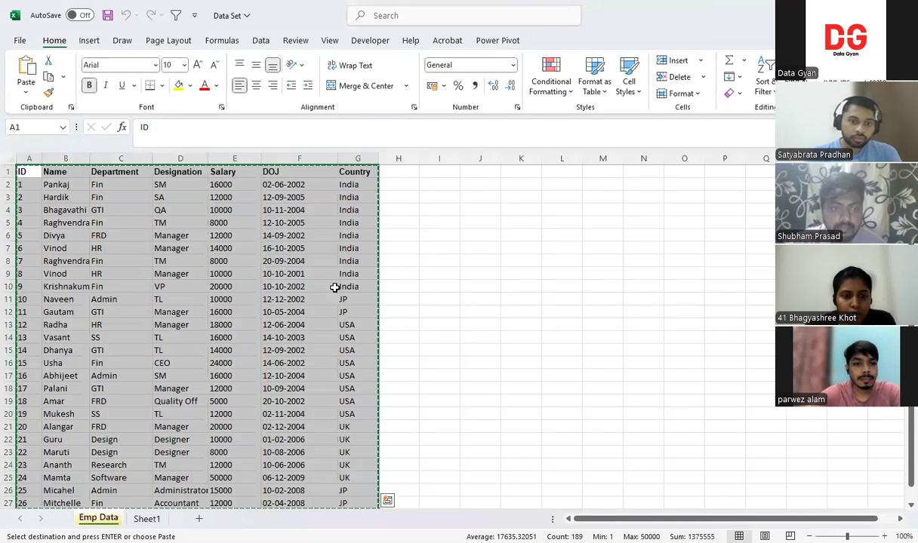
left_click(491, 276)
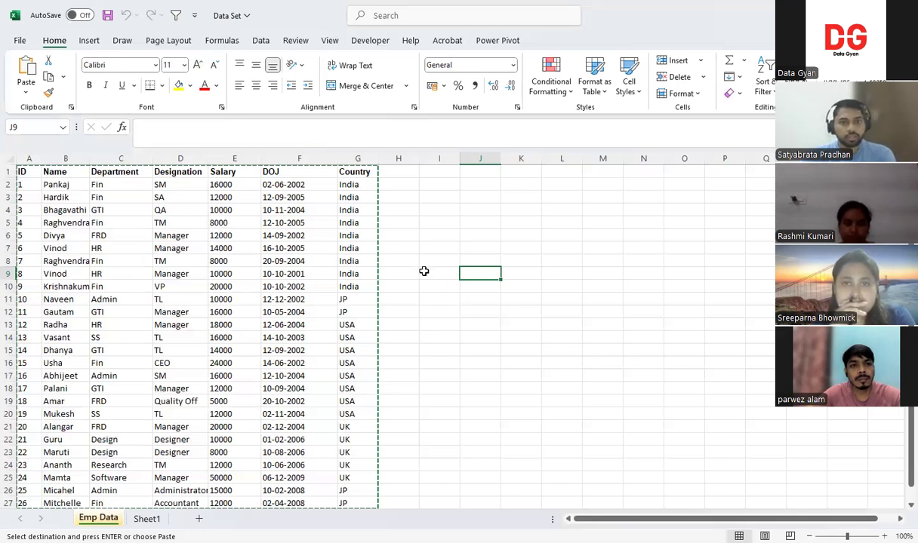
key("Left")
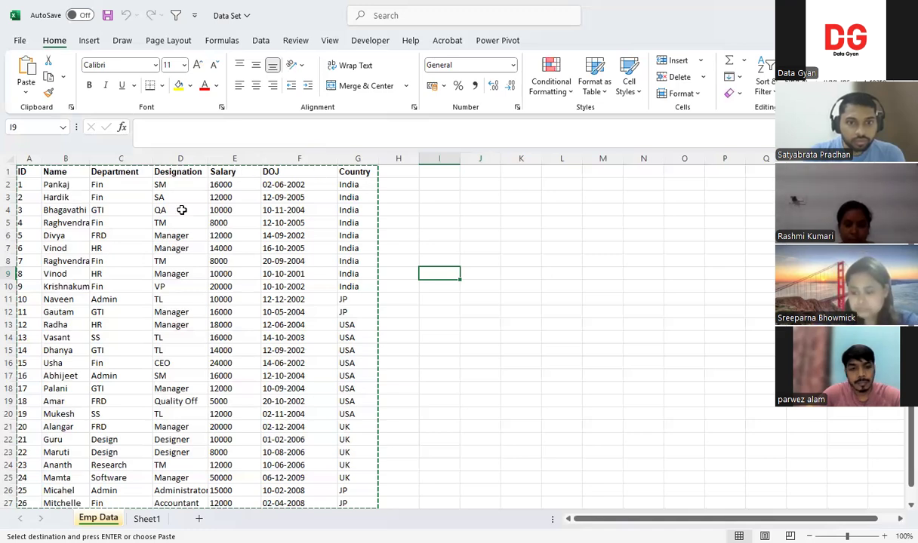
Check how far the employee data extends by going to the end of the ID column and back to cell A1
left_click(39, 173)
key("ctrl+Down")
key("Down")
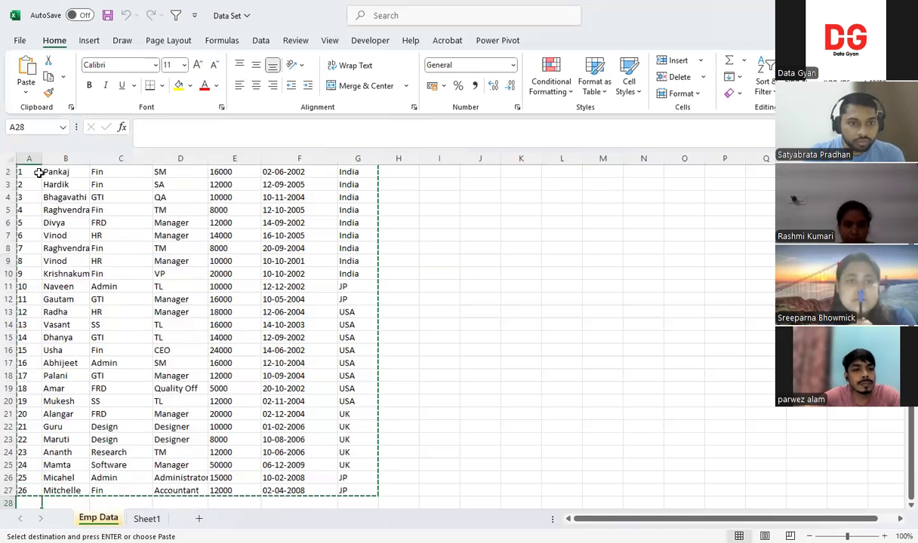
key("ctrl+Home")
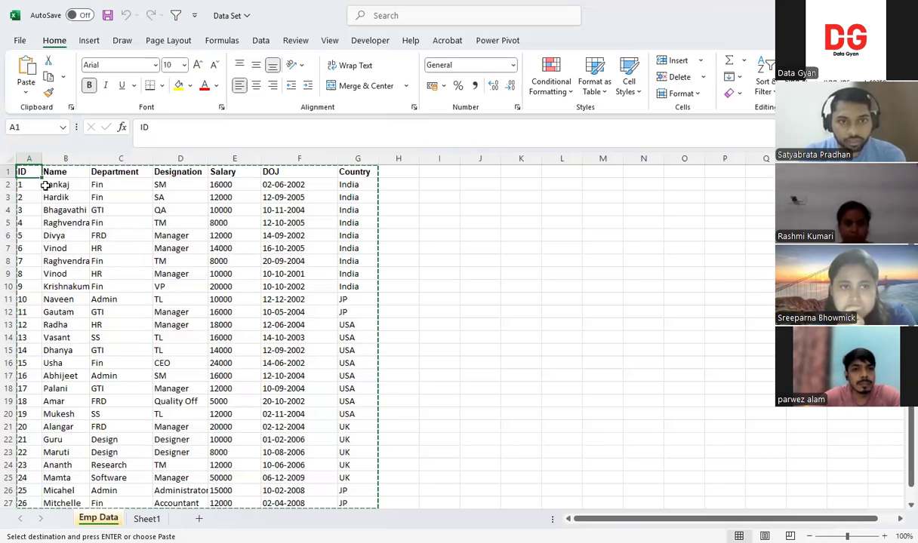
left_click(428, 273)
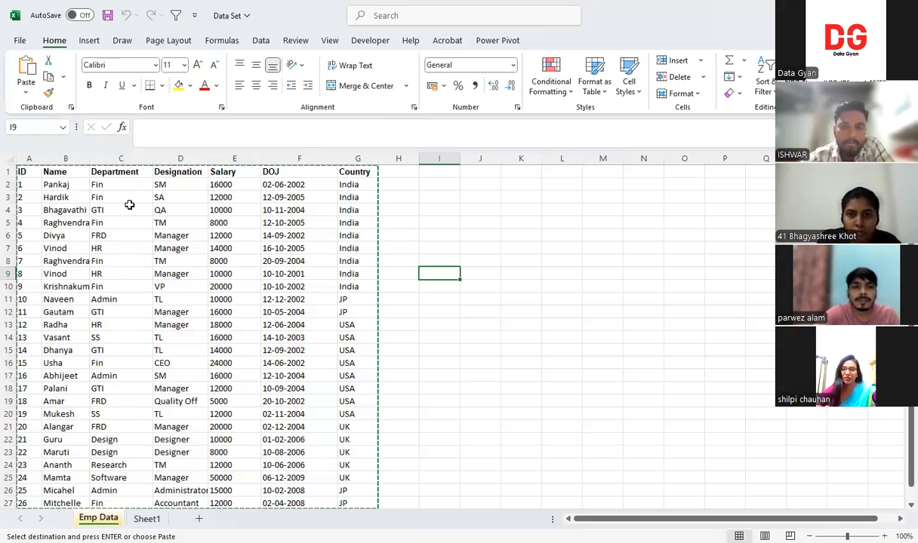
Preview Duplicate Values conditional formatting with light red fill on the Name column, without applying it
left_click(399, 235)
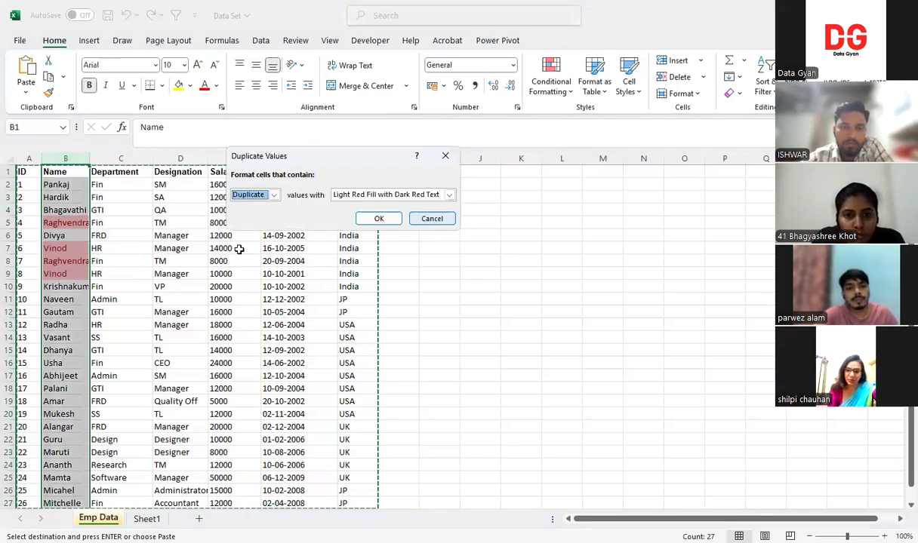
key("Escape")
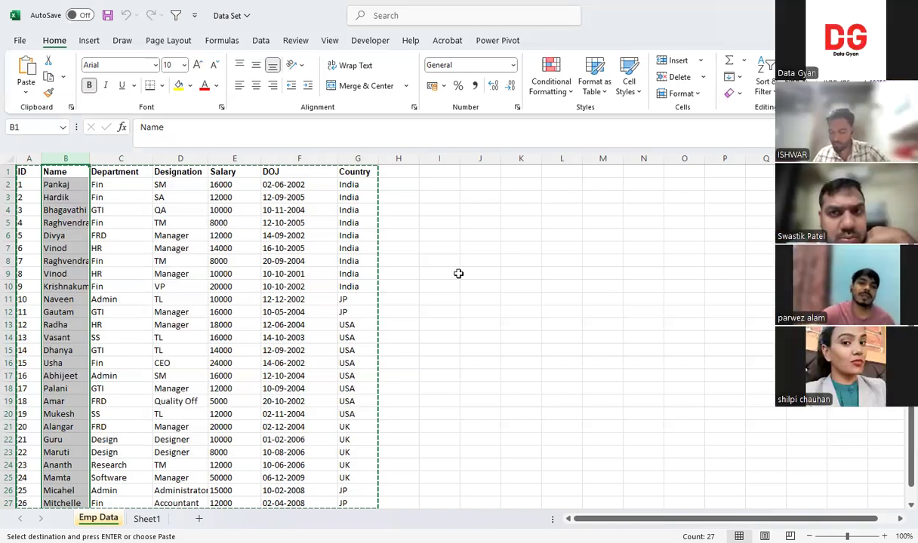
left_click(439, 296)
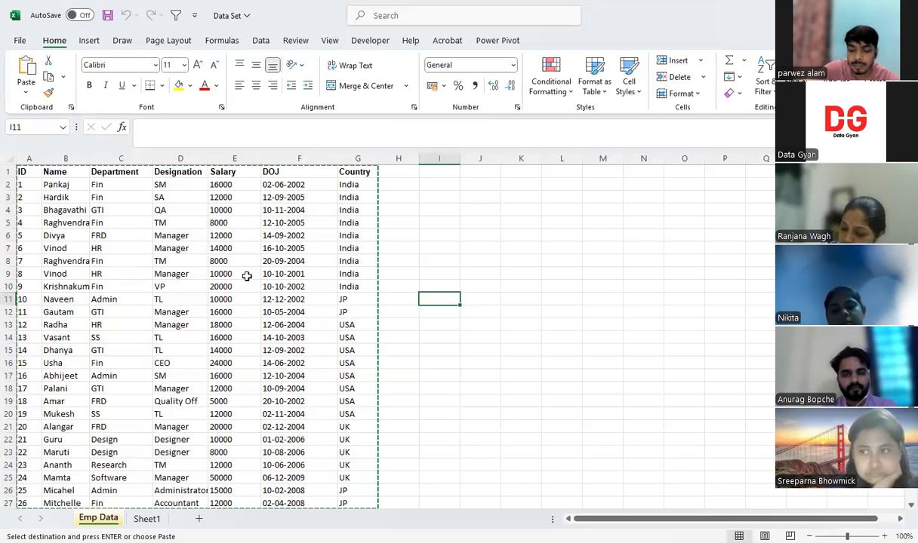
Set the Country value in cell G10 to IN
left_click(349, 300)
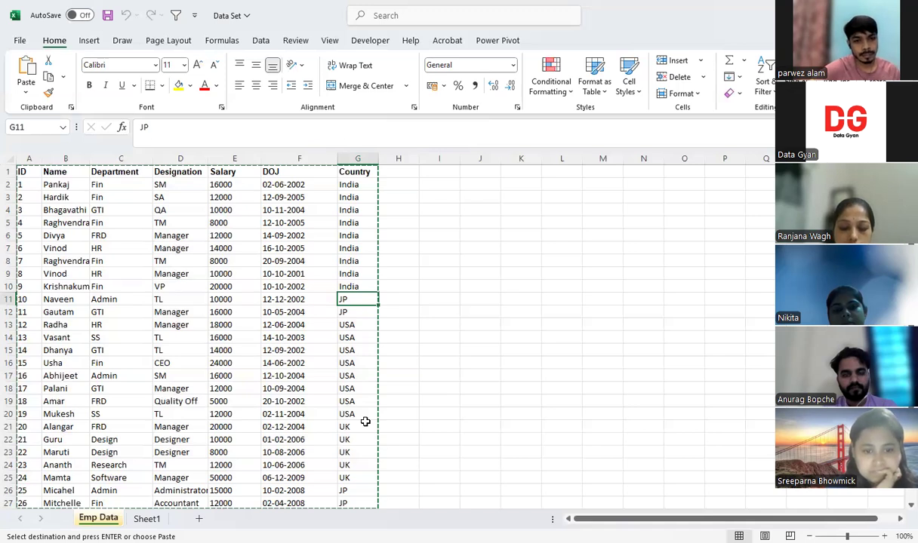
left_click(352, 289)
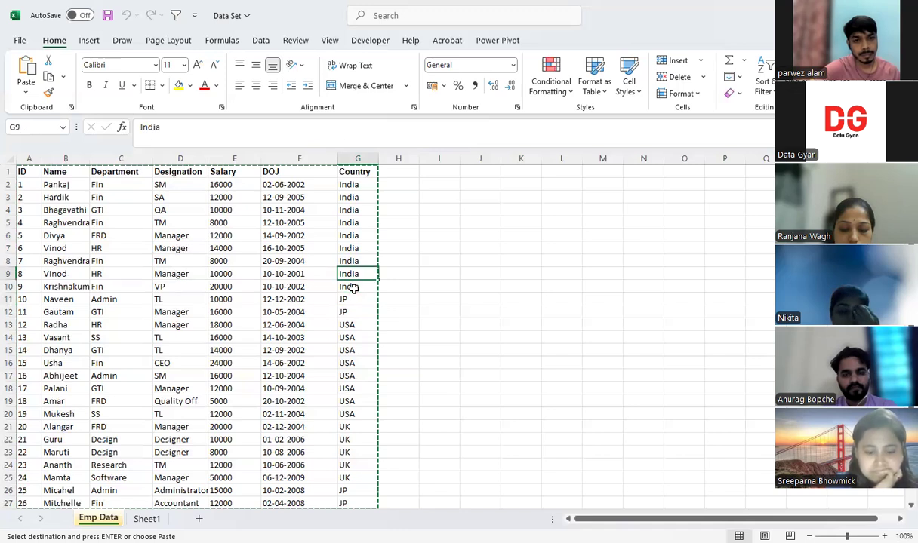
type("IN")
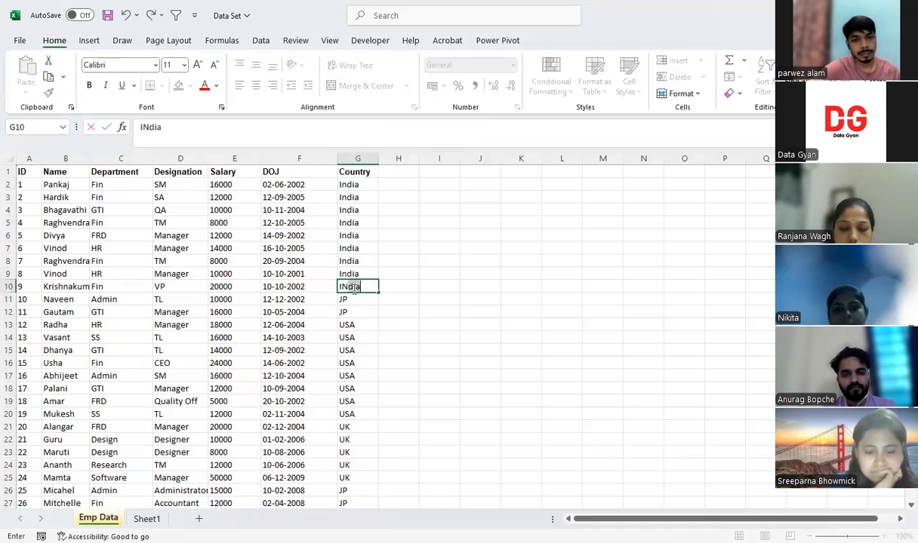
key("BackSpace")
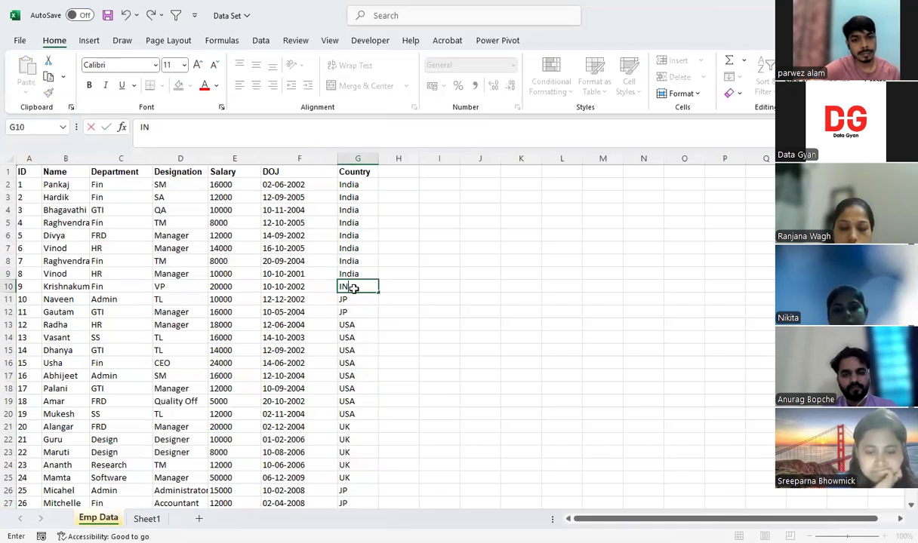
left_click(445, 315)
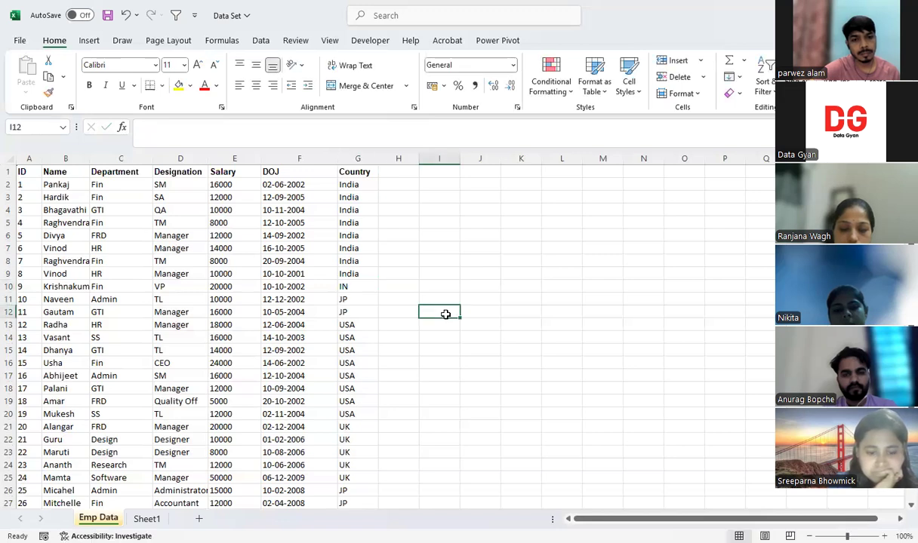
left_click(371, 290)
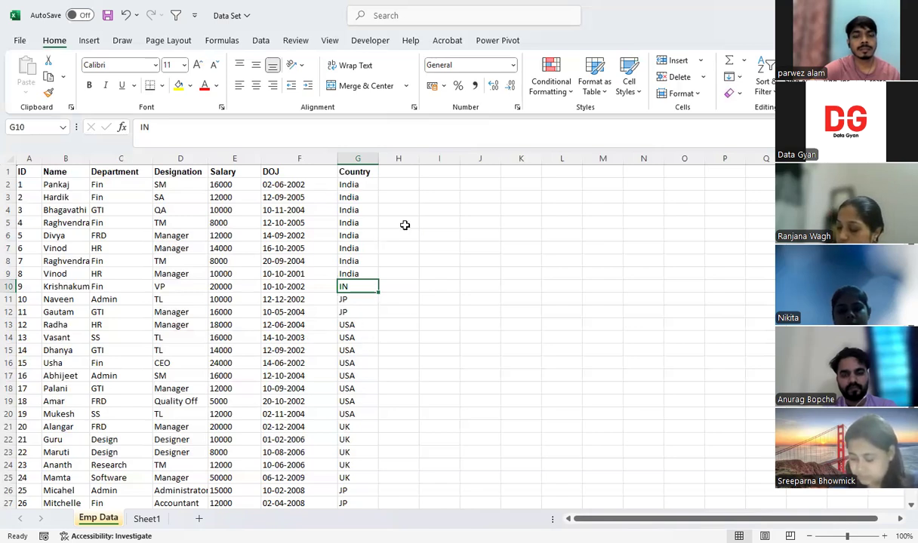
left_click(445, 260)
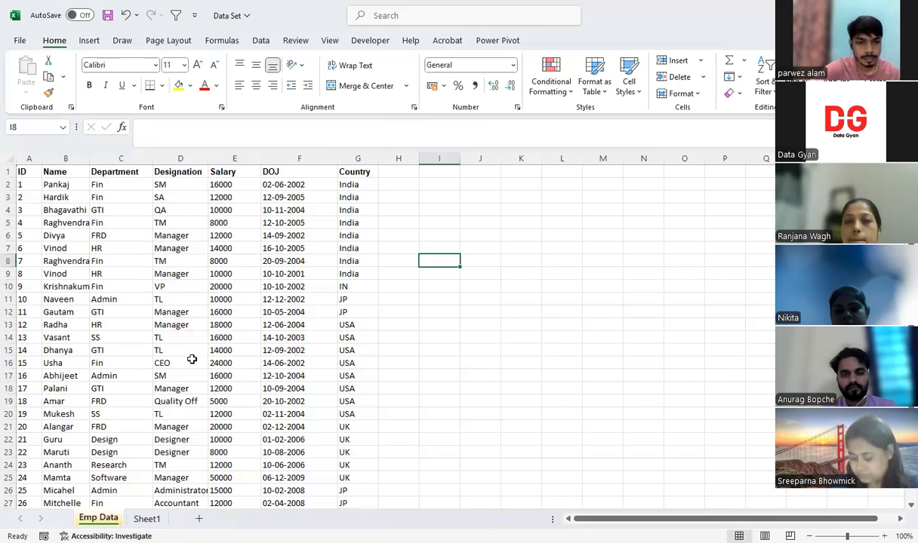
Delete the empty Sheet1 and set the Country value in cell G10 to India
left_click(465, 385)
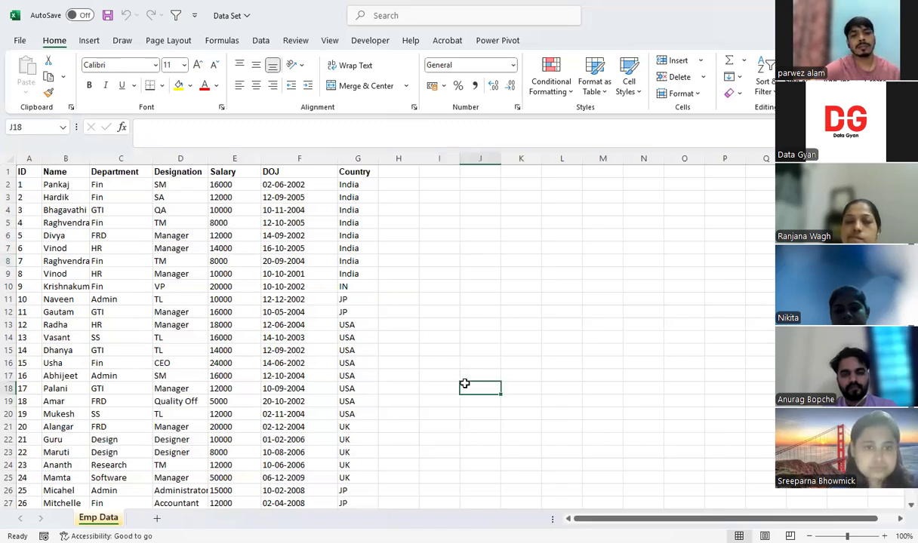
left_click(420, 276)
left_click(355, 287)
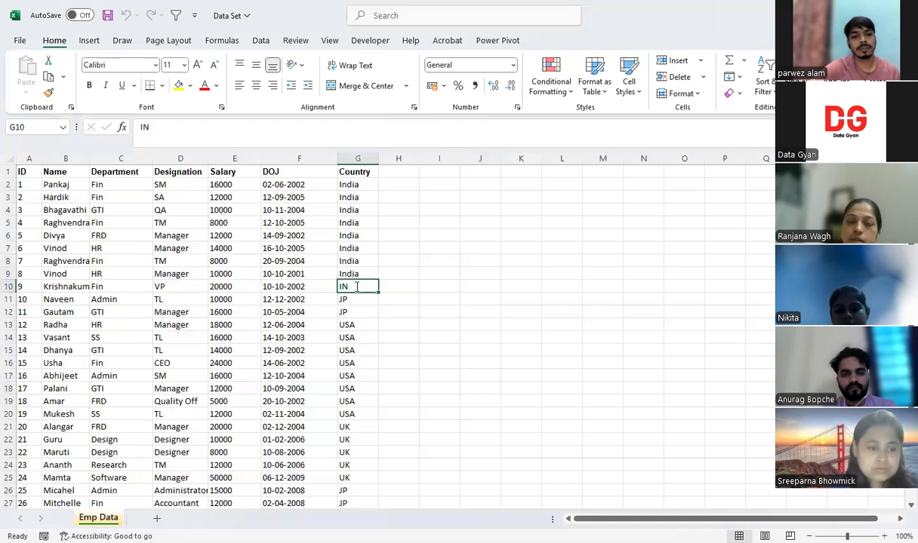
type("India")
left_click(438, 326)
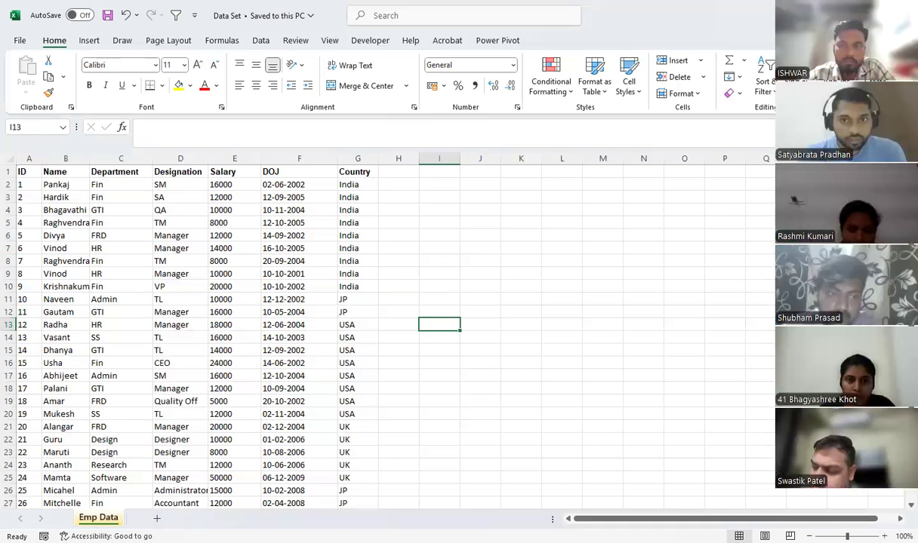
left_click(480, 402)
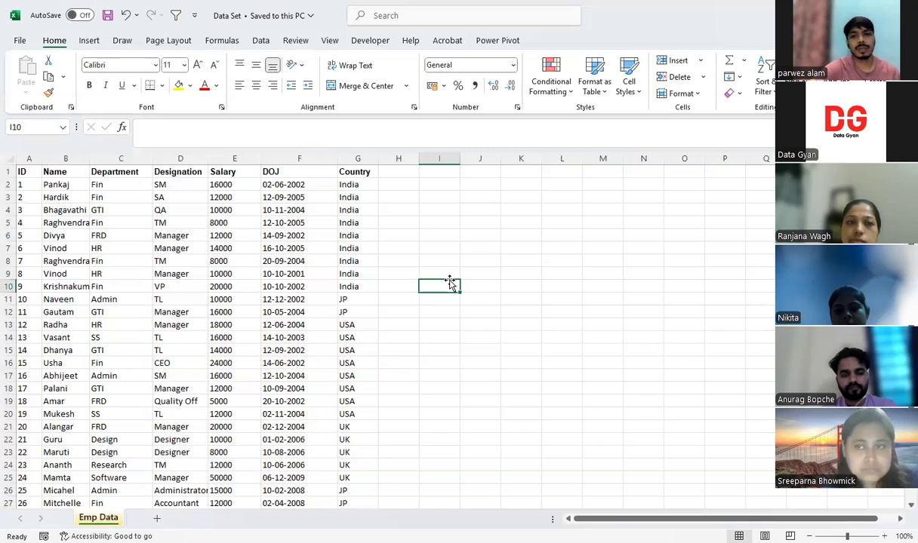
left_click(439, 360)
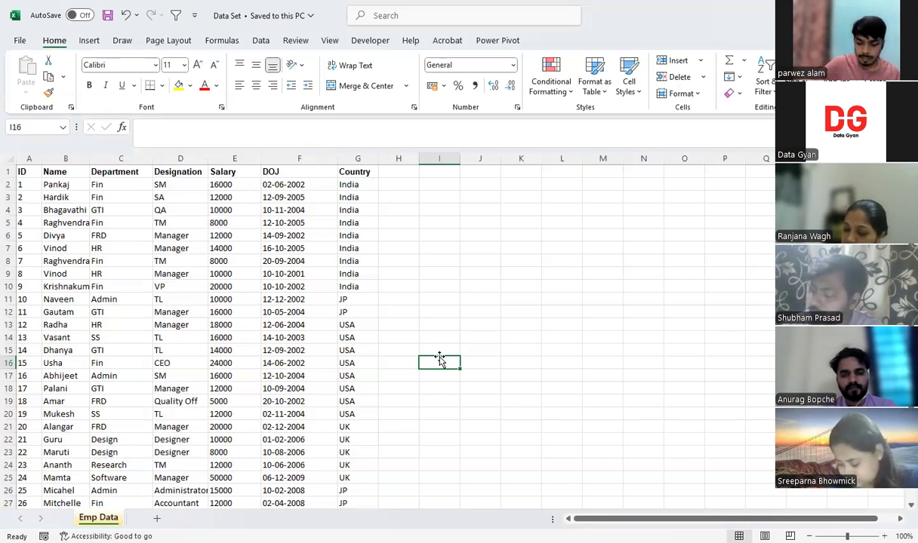
Insert a PivotTable from the employee data range A1:G27 on a new worksheet
left_click(35, 173)
key("ctrl+a")
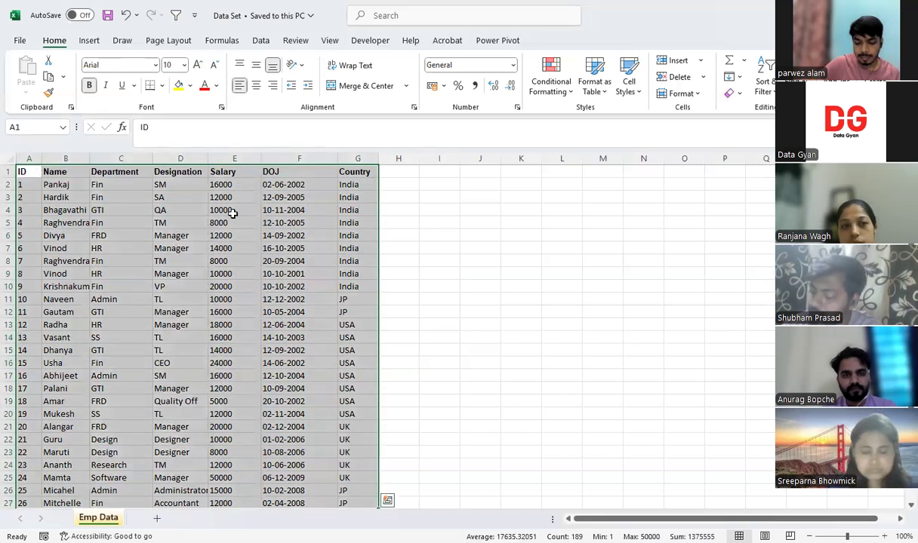
key("ctrl+Home")
left_click(358, 440, "shift")
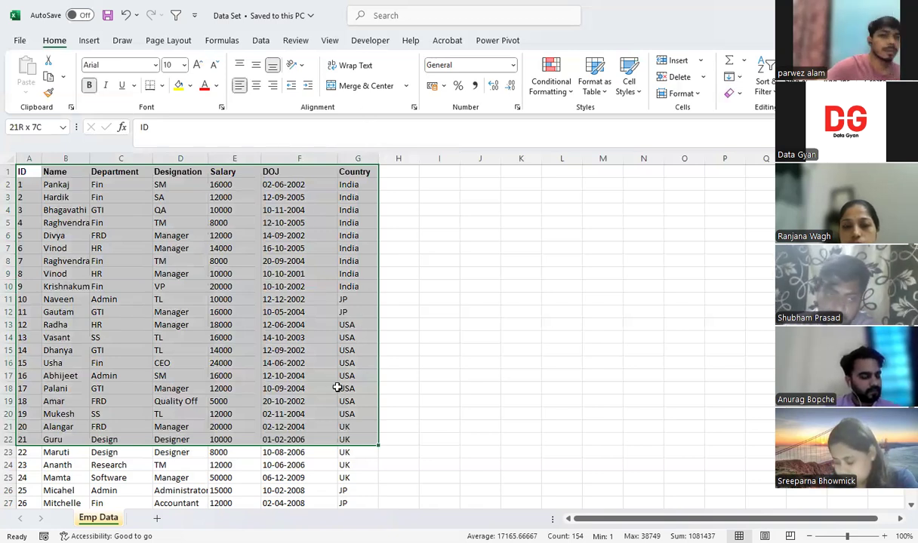
left_click(342, 301, "shift")
key("ctrl+shift+Down")
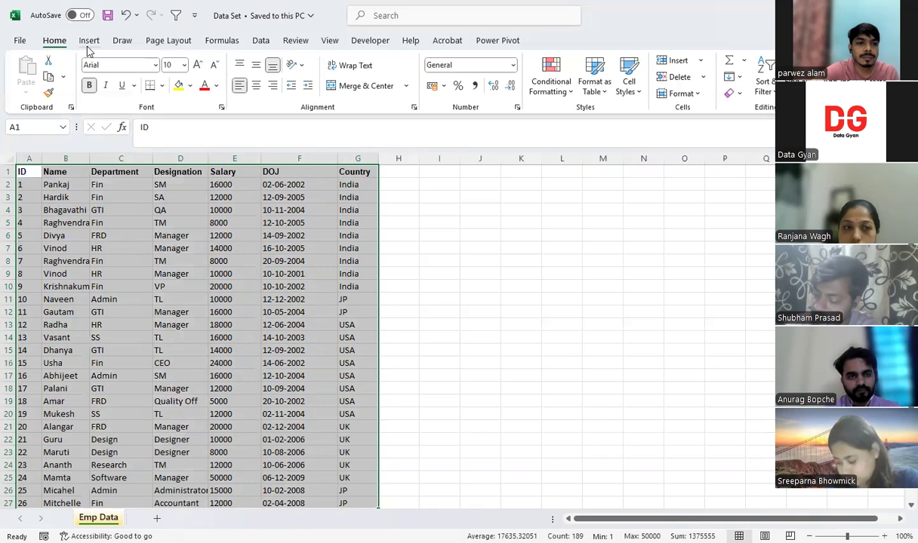
left_click(89, 42)
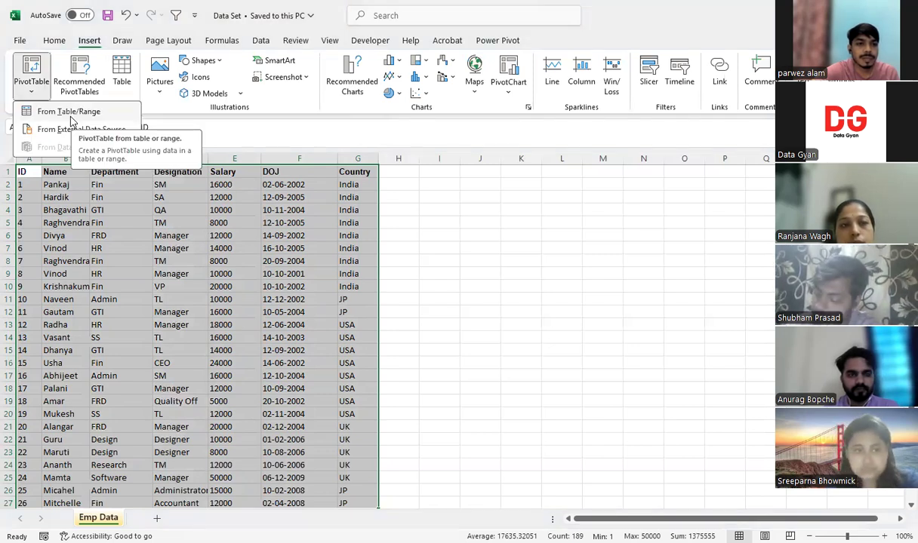
left_click(70, 117)
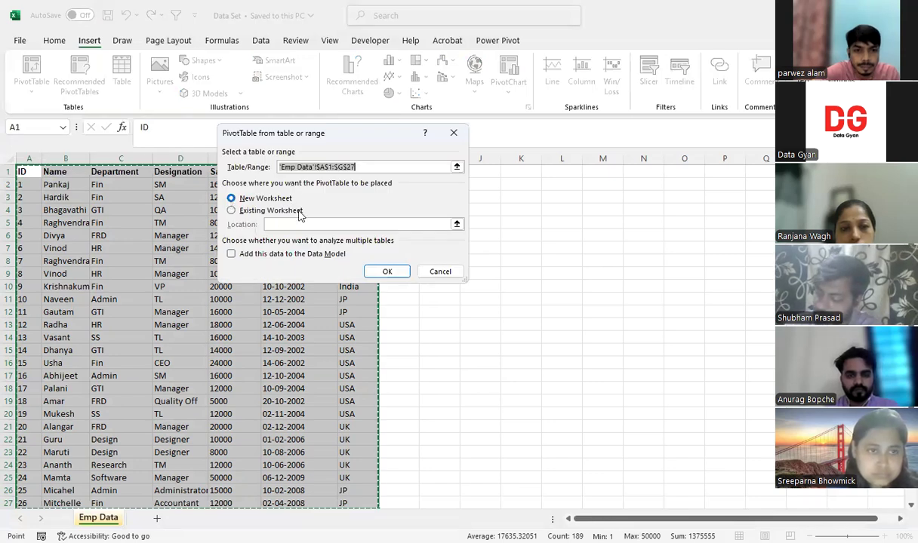
left_click(388, 272)
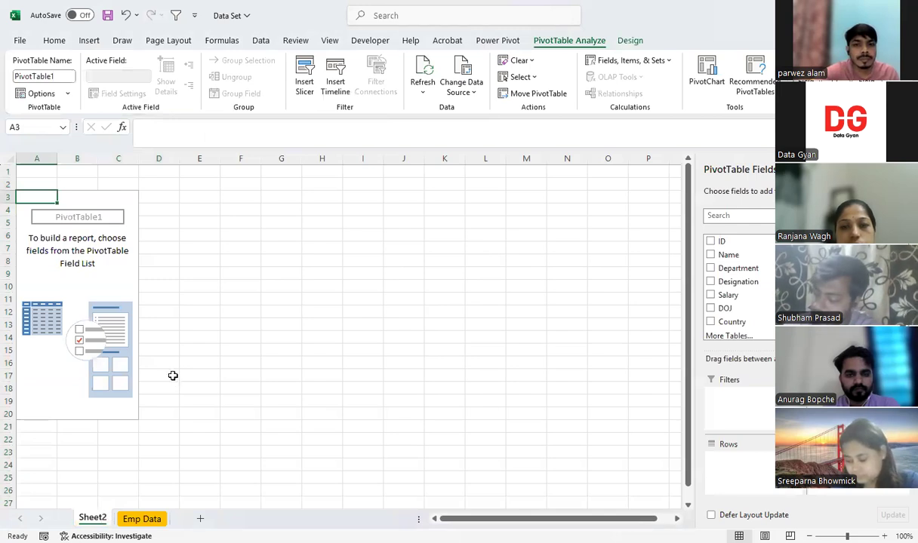
Rename the PivotTable sheet as Emp DashBoard and return to the Emp Data sheet
key("alt+h")
type("orMyda")
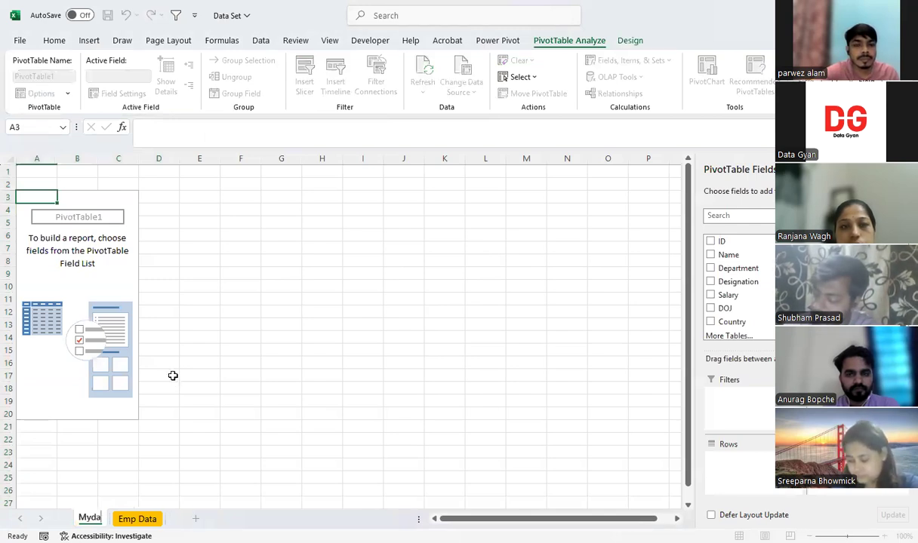
key("BackSpace")
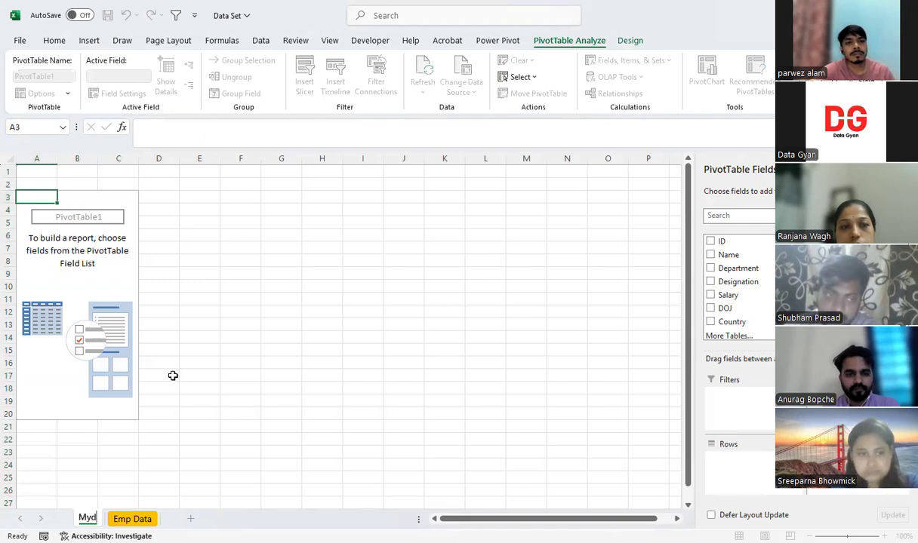
key("BackSpace")
key("BackSpace")
key("BackSpace")
type("Emp")
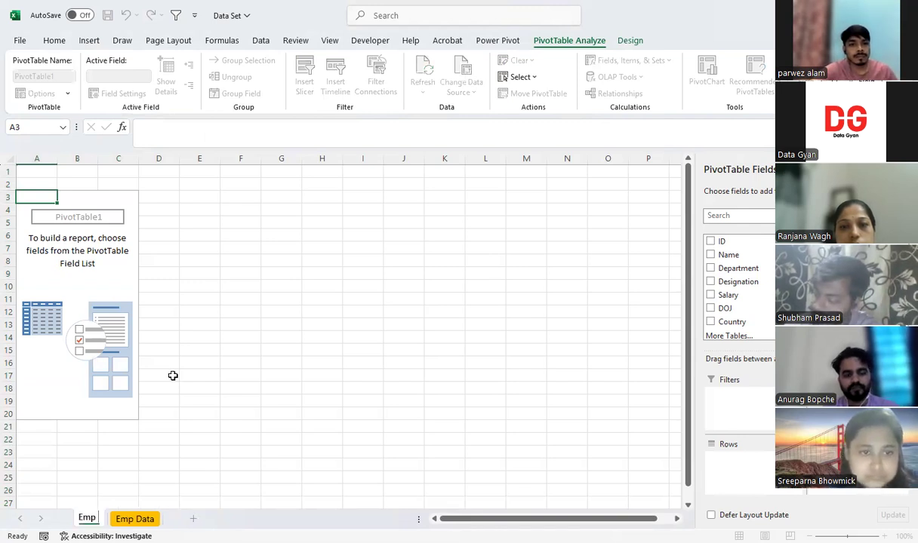
type(" Dash")
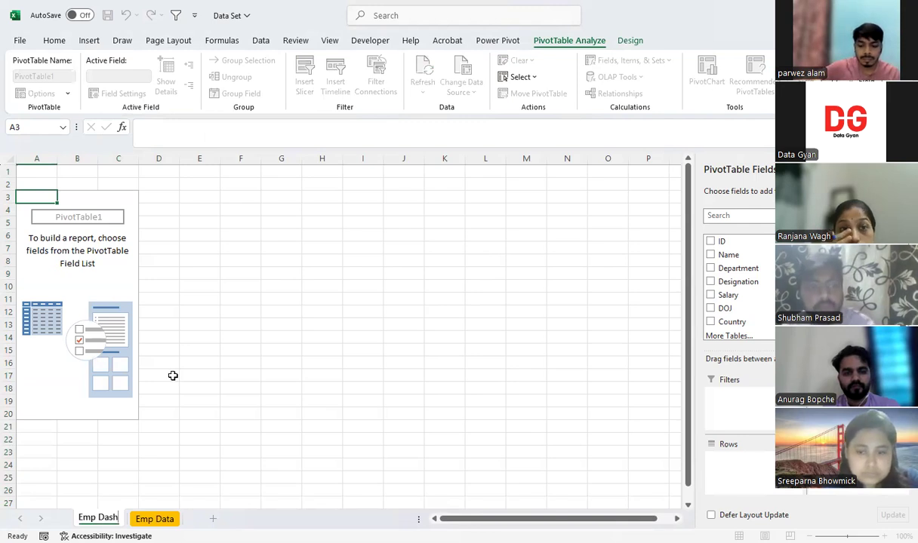
type("Board")
left_click(360, 360)
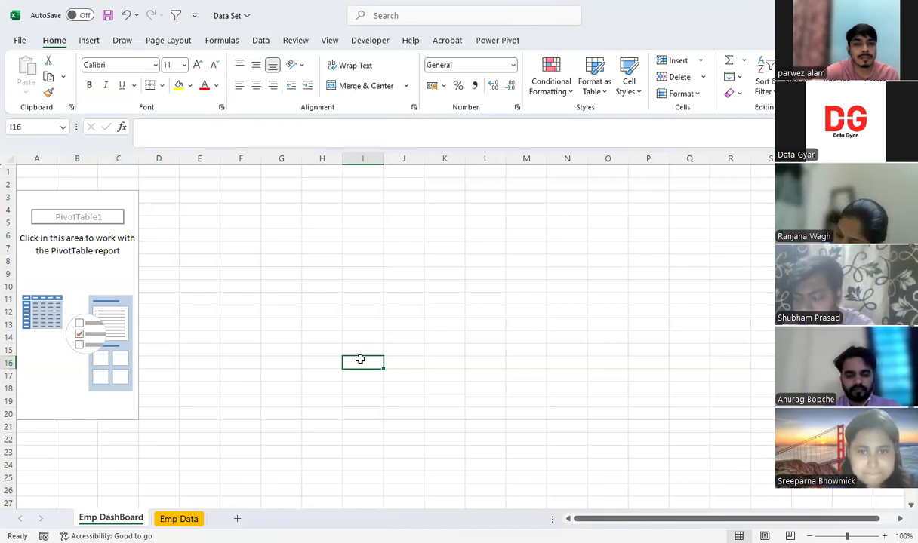
left_click(189, 519)
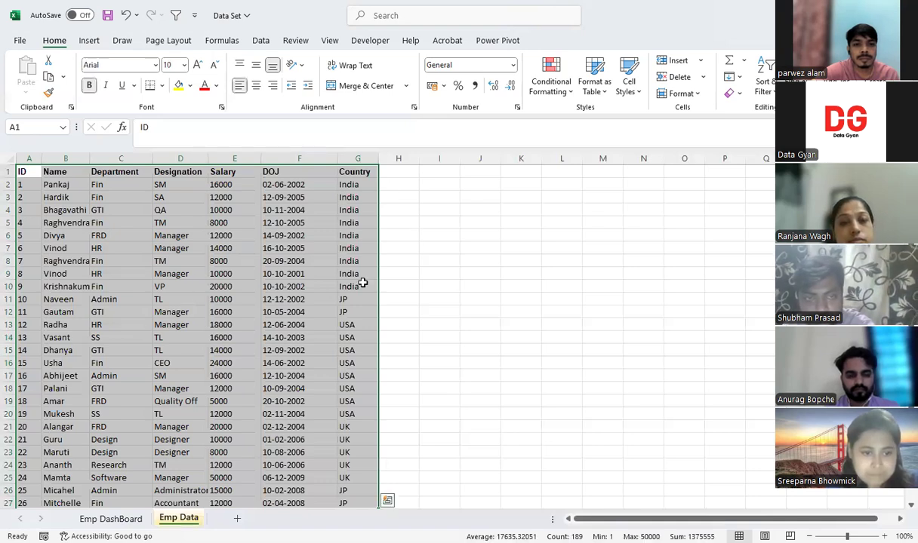
left_click(107, 519)
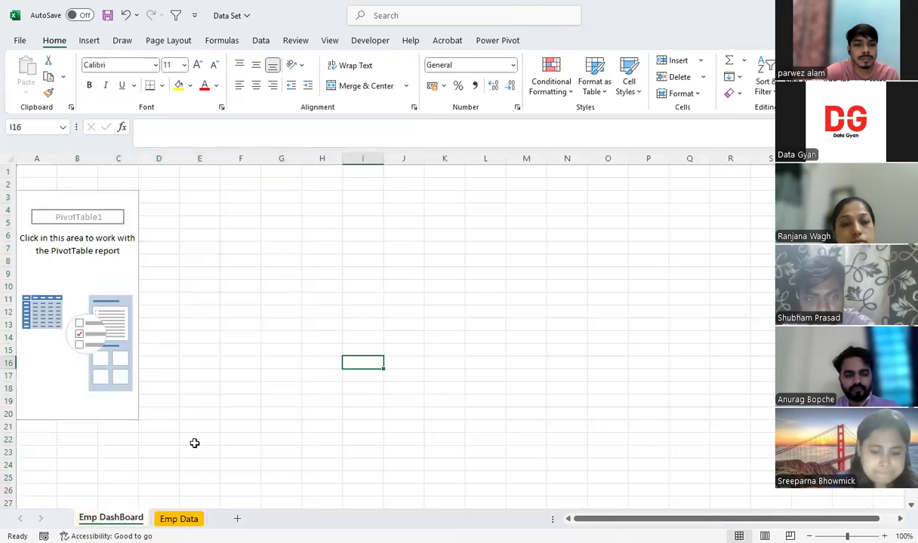
key("ctrl+Page_Down")
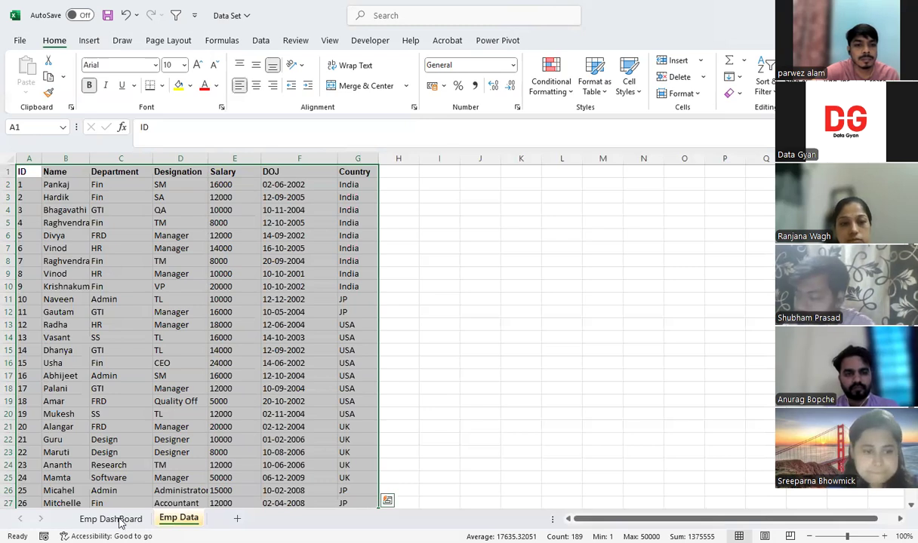
key("ctrl+Page_Up")
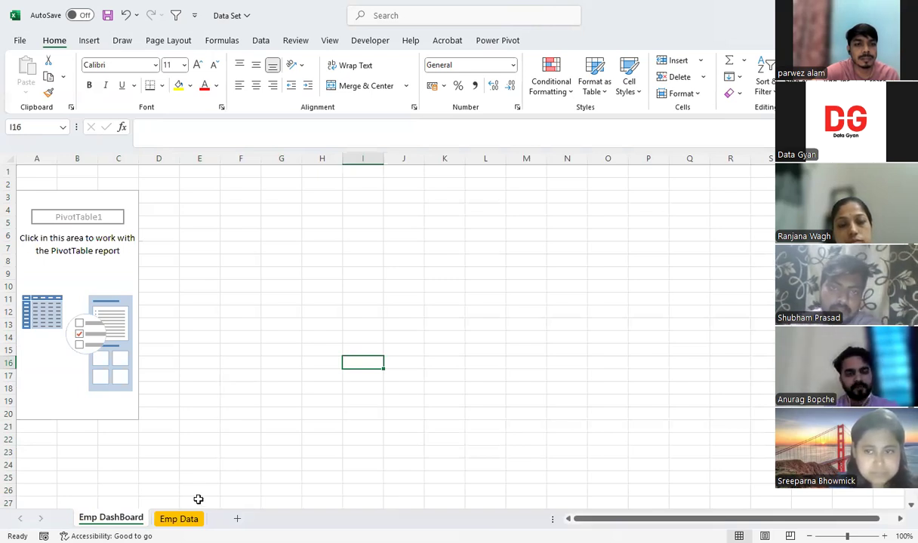
key("ctrl+Page_Down")
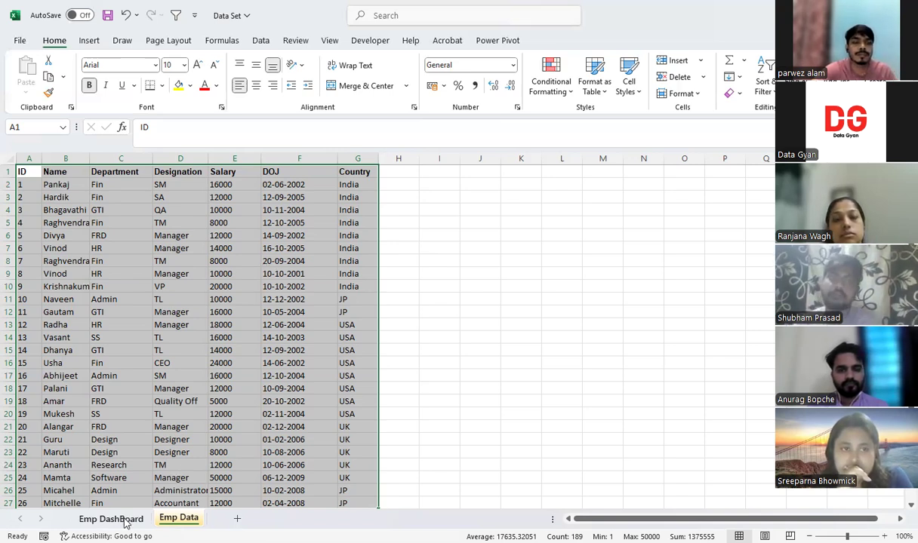
Set up the first PivotTable on the Emp DashBoard sheet with Department as rows and the sum of Salary as values
key("ctrl+Page_Up")
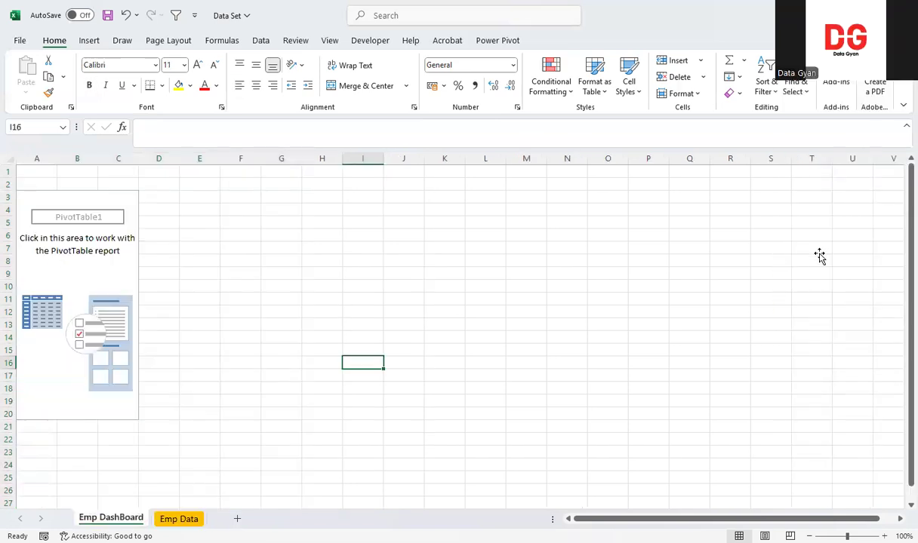
left_click(710, 269)
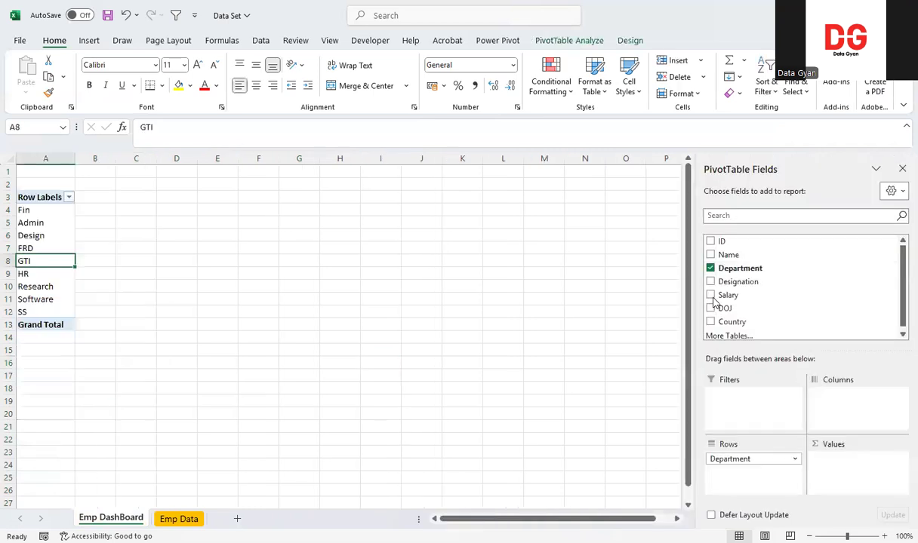
left_click(710, 296)
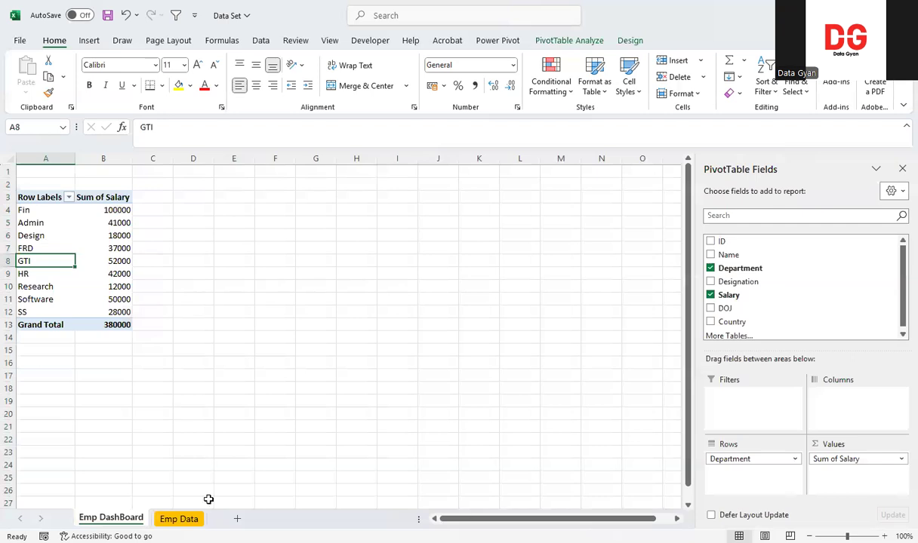
left_click(187, 521)
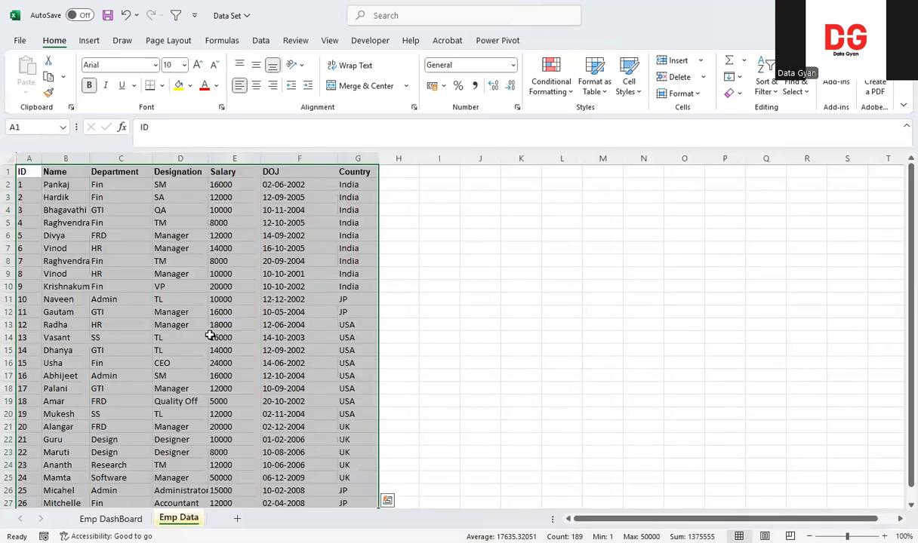
left_click(111, 520)
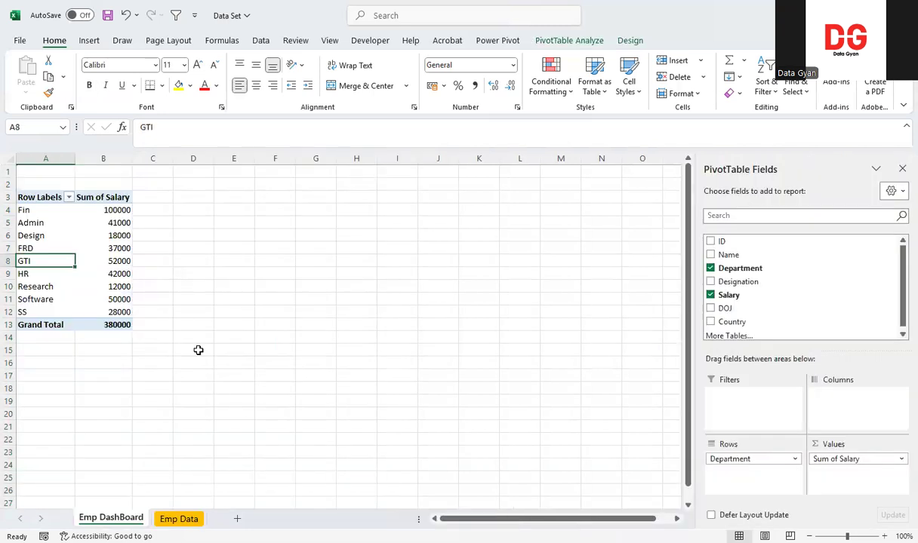
left_click(176, 521)
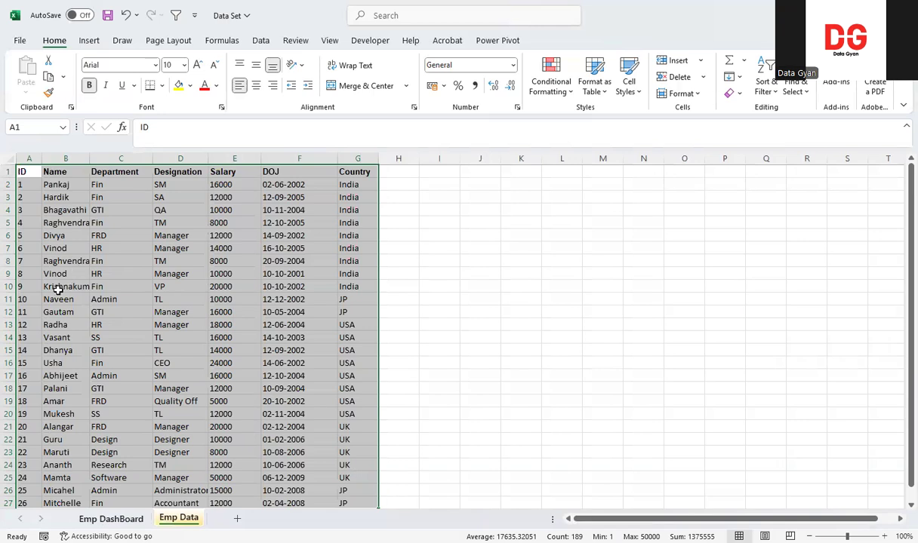
key("ctrl+Page_Up")
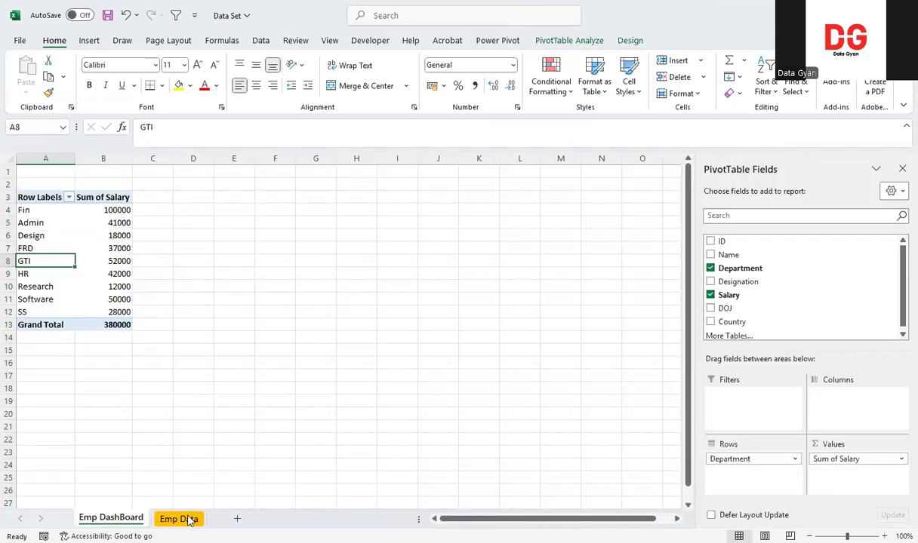
Insert a second PivotTable from the Emp Data range A1:G27 at cell A15 of the existing Emp DashBoard sheet
key("ctrl+Page_Down")
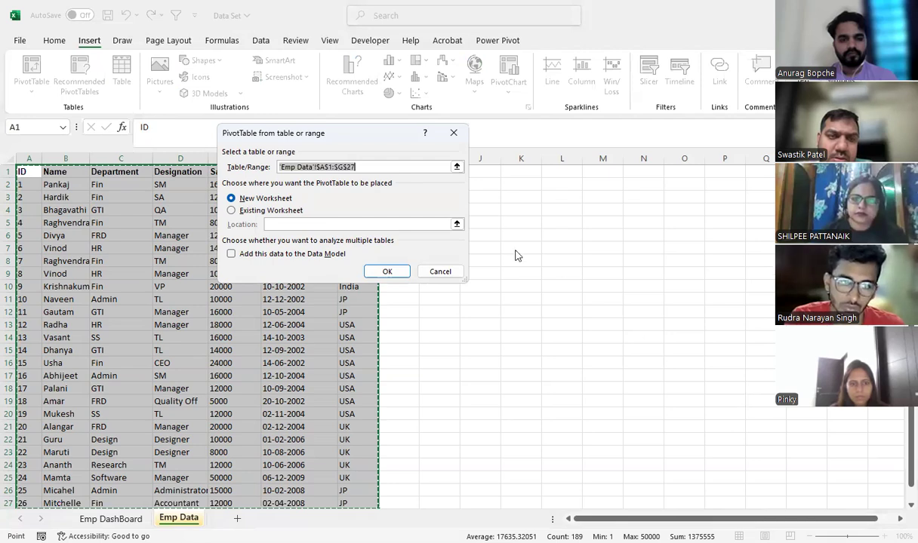
left_click(278, 215)
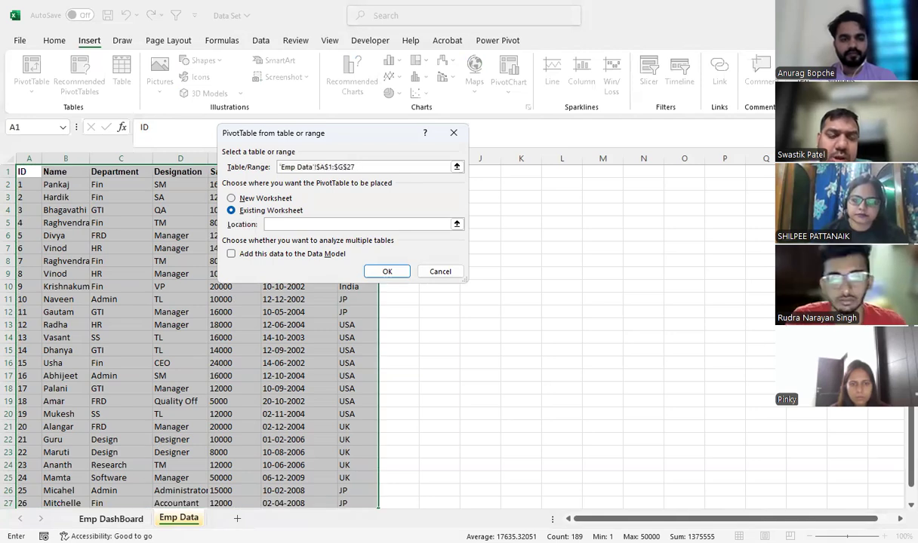
key("ctrl+Page_Up")
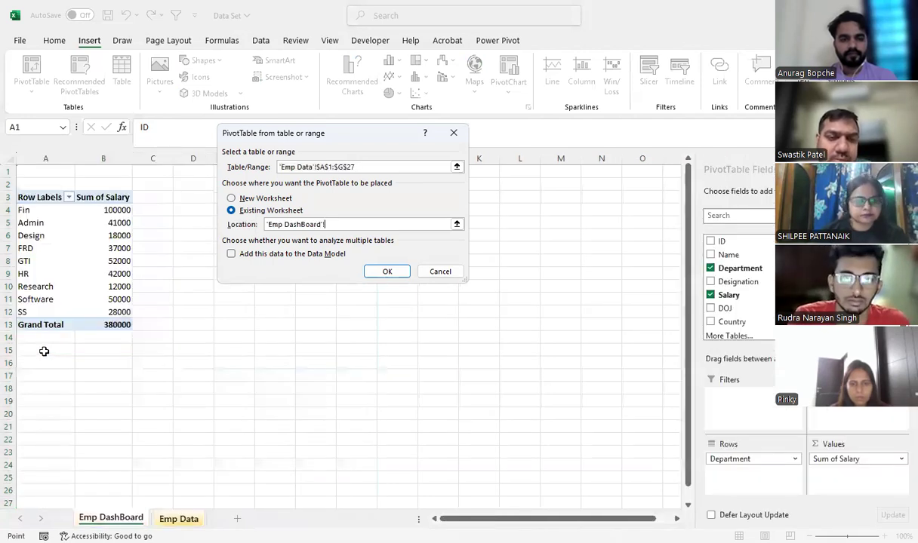
left_click(44, 351)
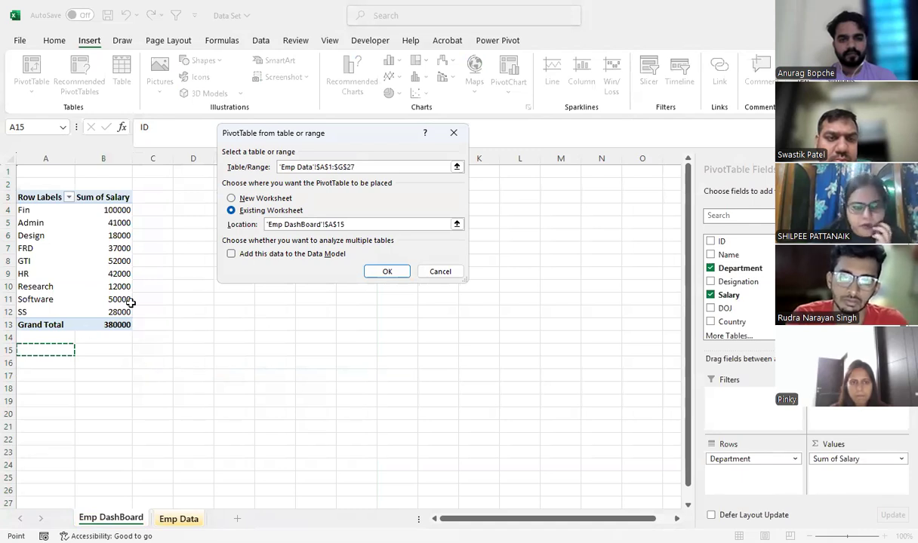
left_click(391, 271)
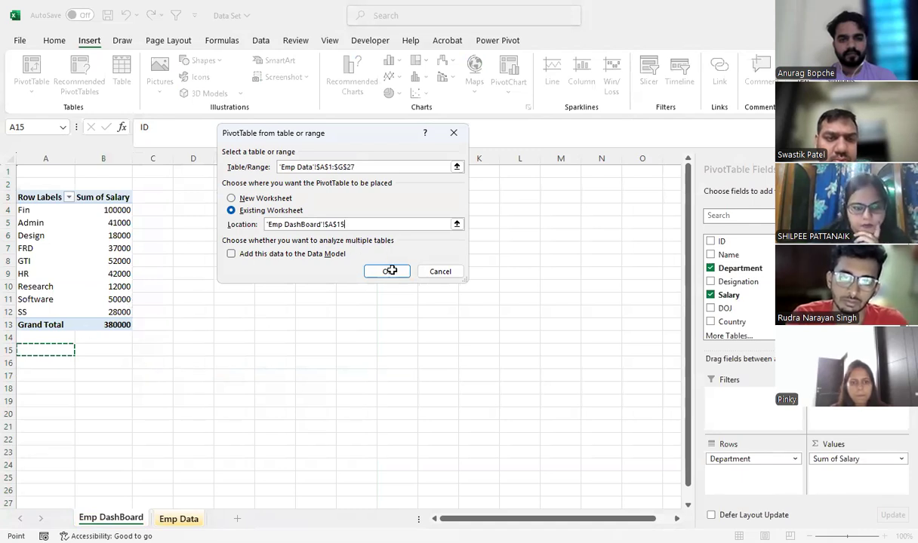
Set up the PivotTable at A15 with Designation as rows and the sum of Salary as values
left_click(710, 283)
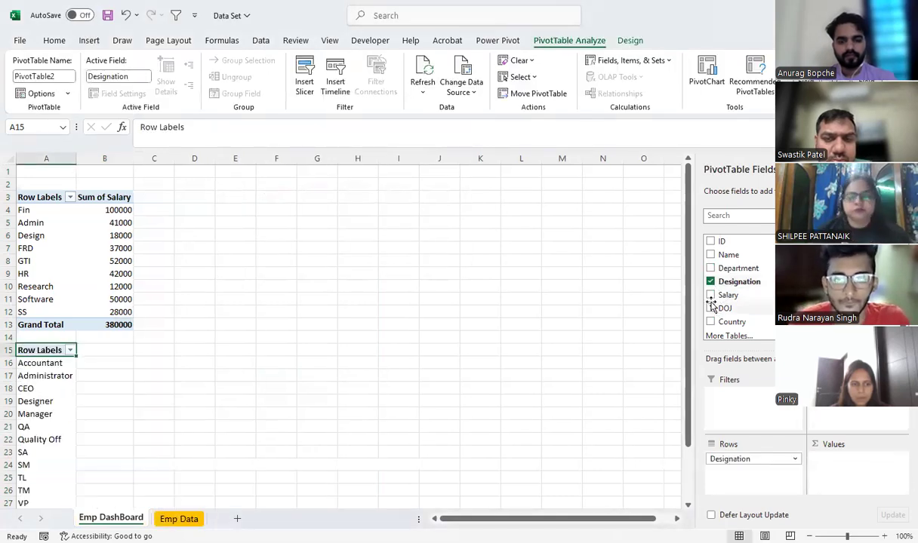
left_click(710, 296)
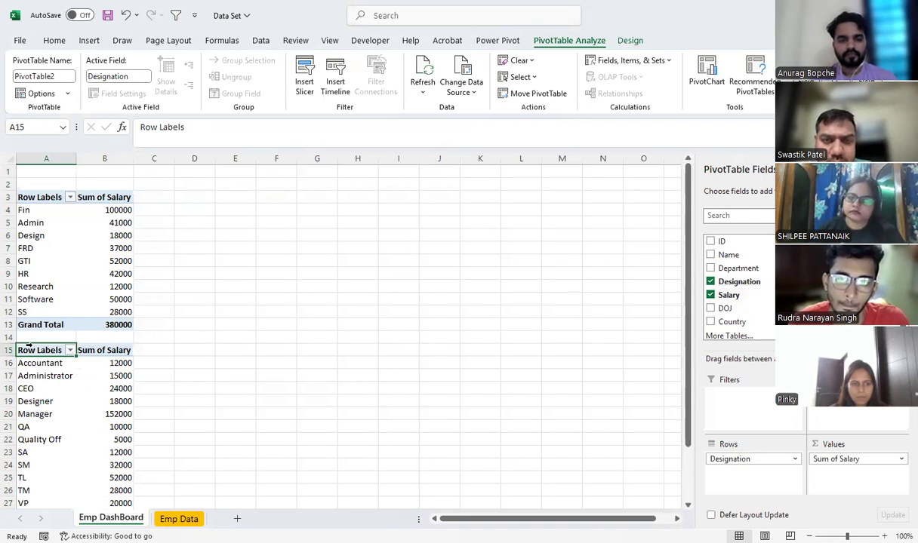
scroll(150, 374, "down", 1)
scroll(87, 340, "down", 1)
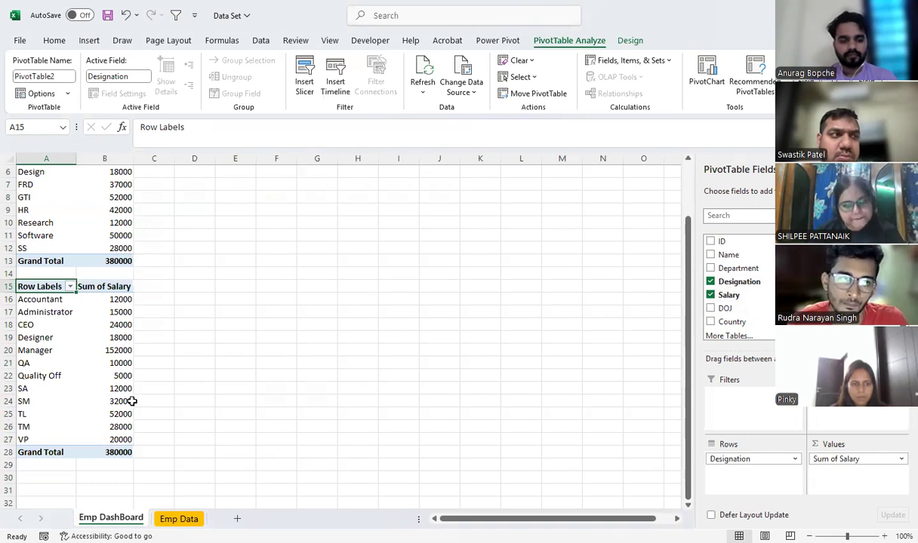
Insert a third PivotTable from the Emp Data range A1:G27 at cell A30 of the existing Emp DashBoard sheet
left_click(178, 520)
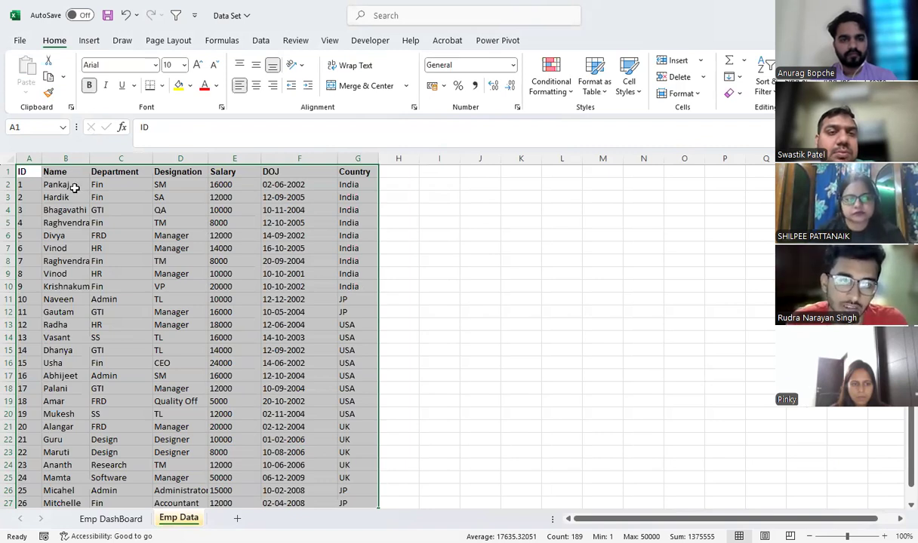
left_click(89, 41)
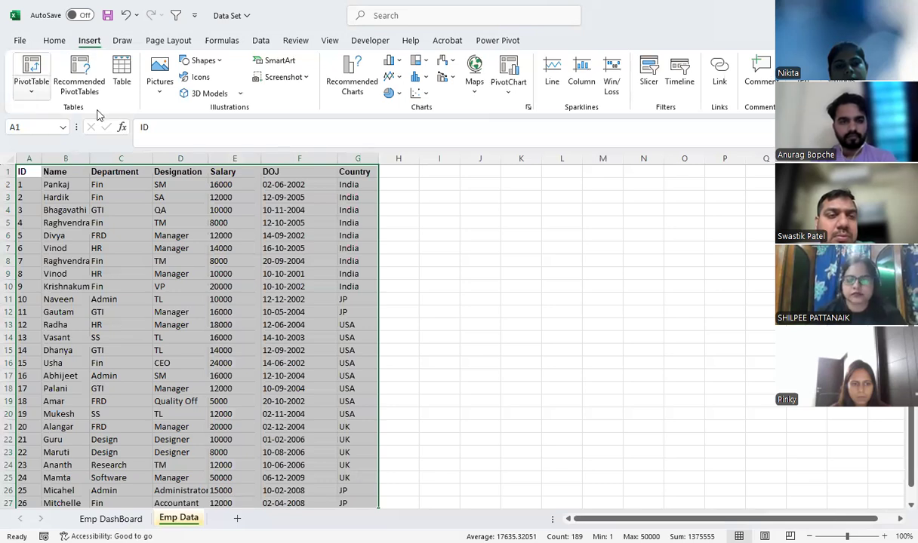
left_click(31, 89)
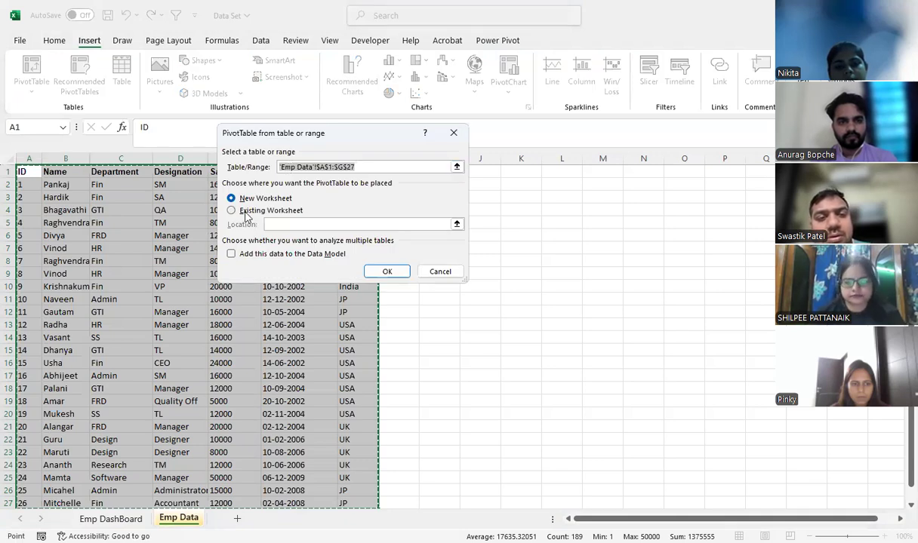
left_click(245, 214)
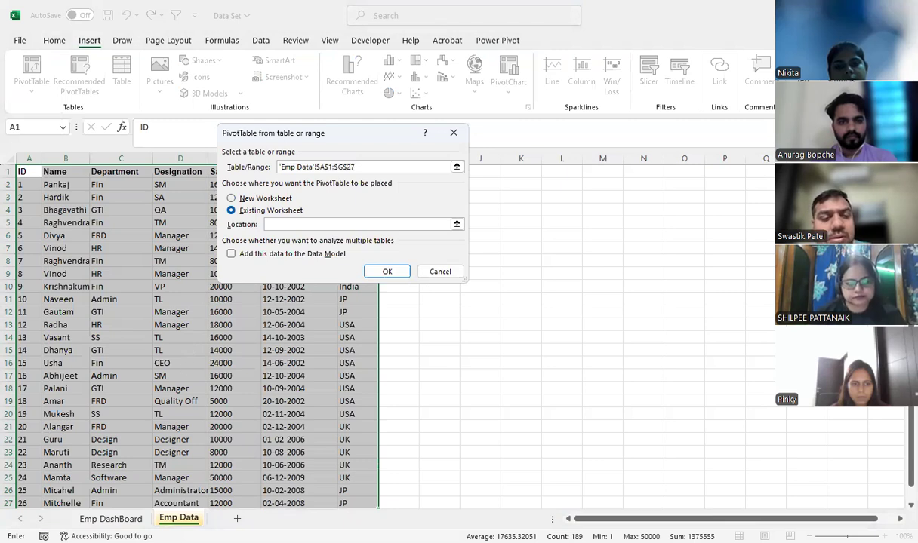
key("ctrl+Page_Up")
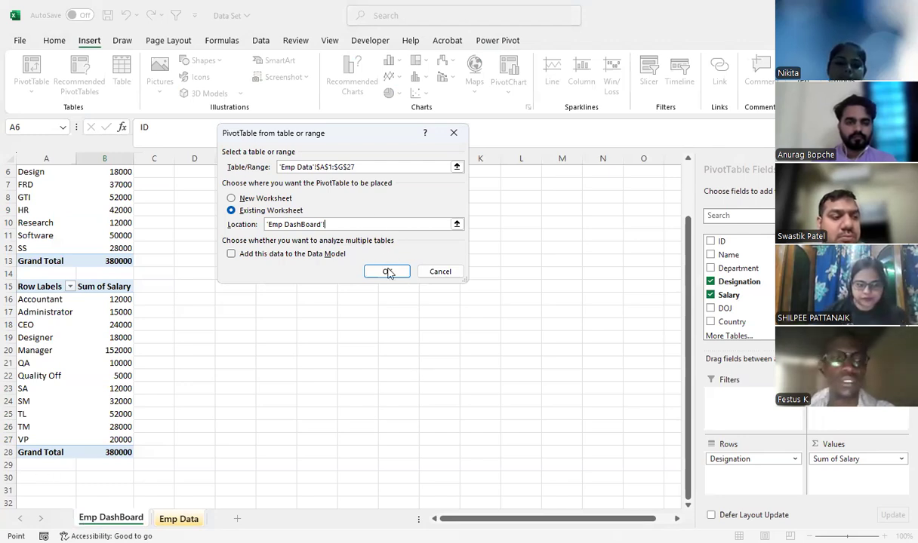
Set up the PivotTable at A30 with Country as rows and the sum of Salary as values
left_click(710, 322)
left_click(712, 297)
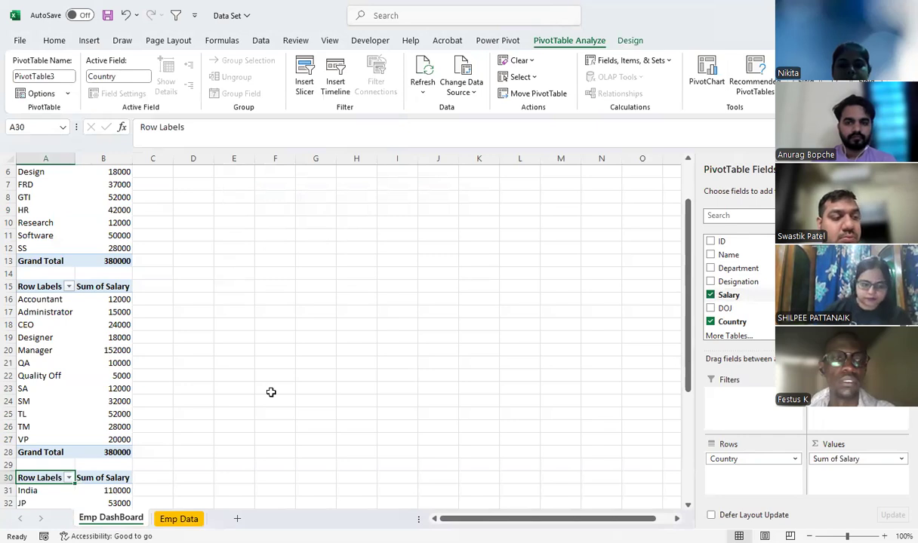
scroll(271, 392, "down", 3)
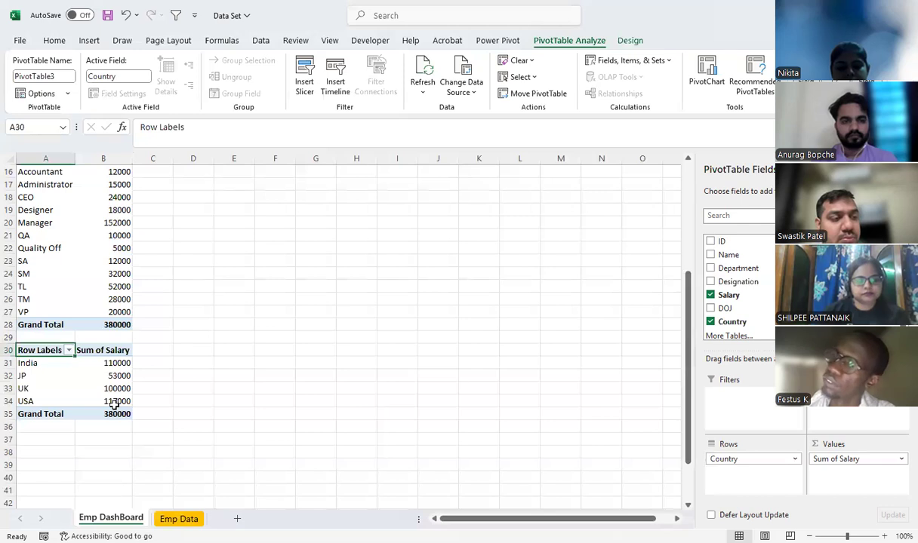
mouse_move(114, 405)
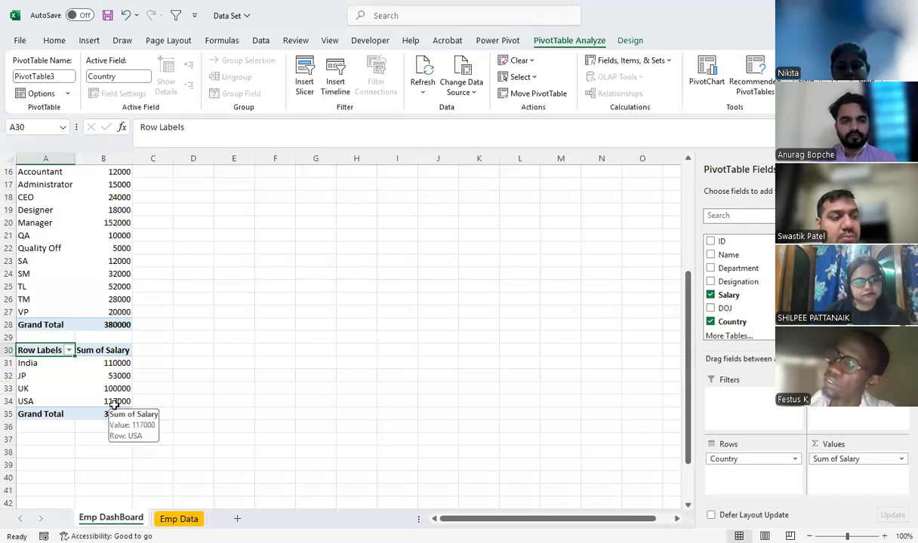
left_click_drag(689, 334, 685, 379)
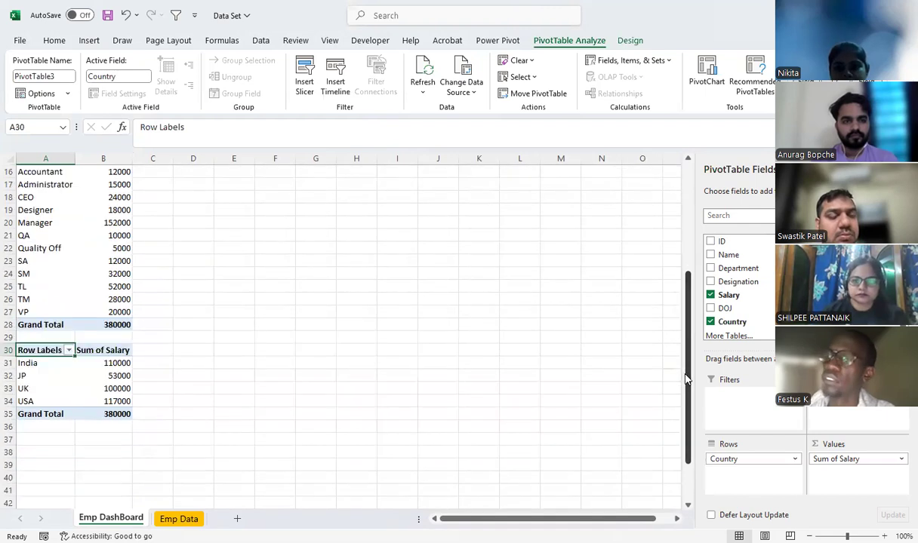
Insert a fourth PivotTable from the Emp Data range A1:G27 at cell A37 of the existing Emp DashBoard sheet
left_click(184, 519)
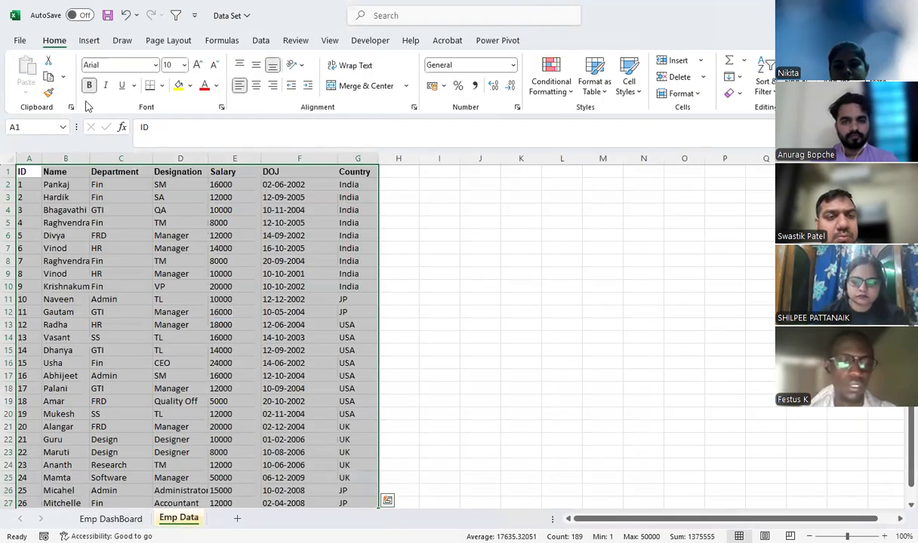
left_click(89, 41)
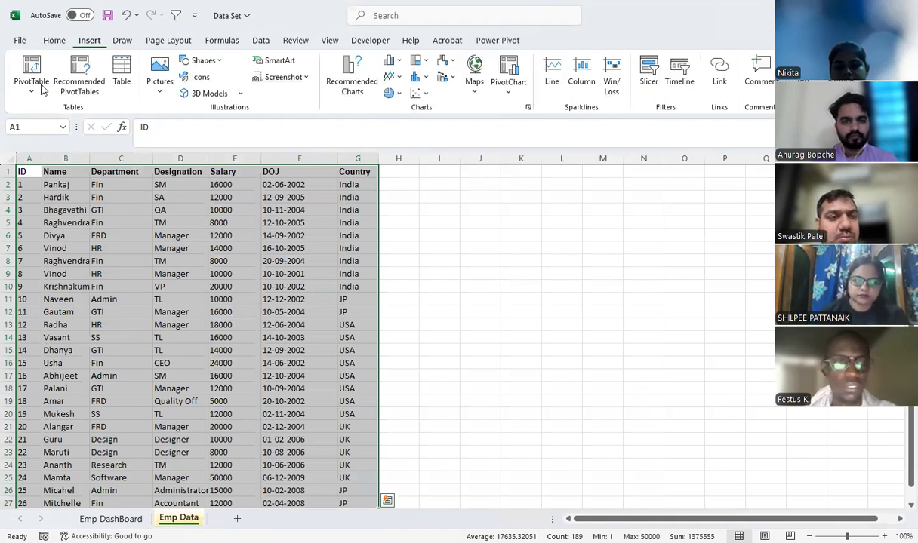
left_click(281, 212)
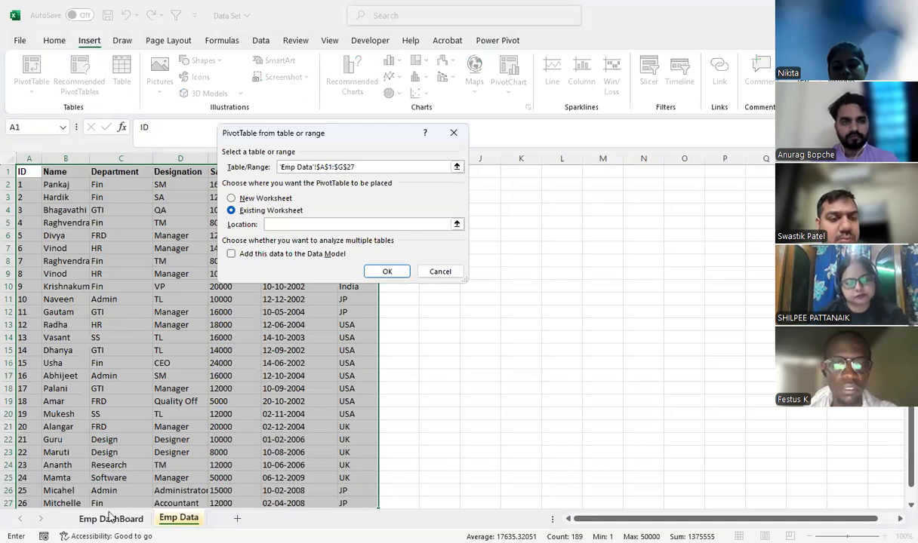
left_click(110, 519)
left_click(67, 439)
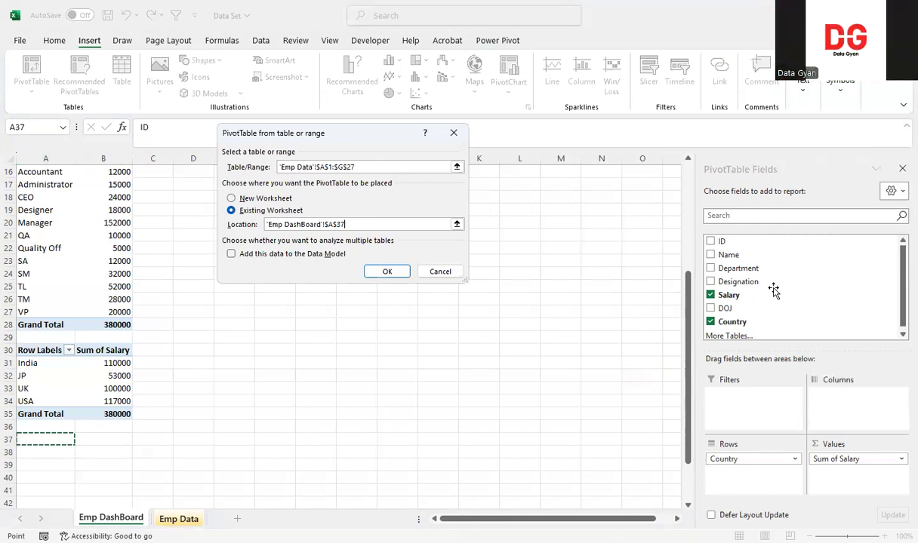
key("Return")
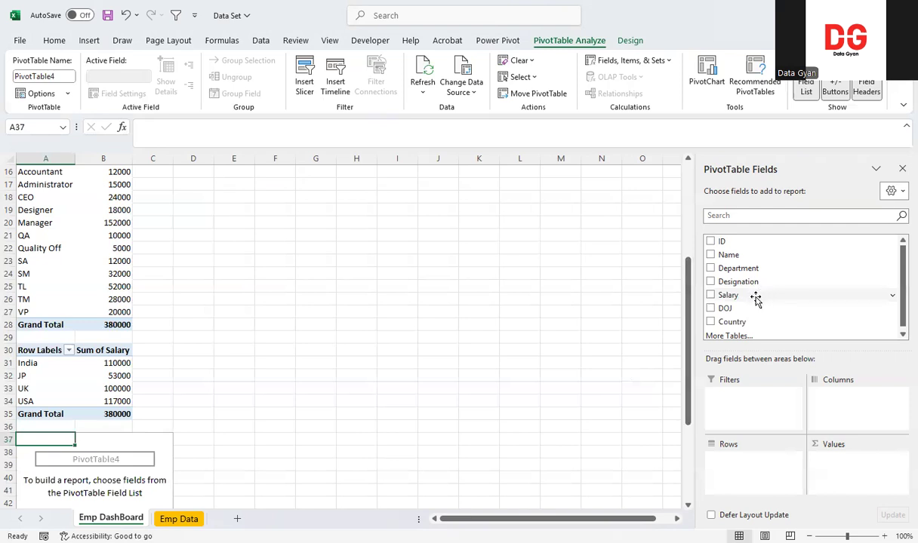
Use Name instead of Designation as the row field of the PivotTable at A37
left_click(710, 281)
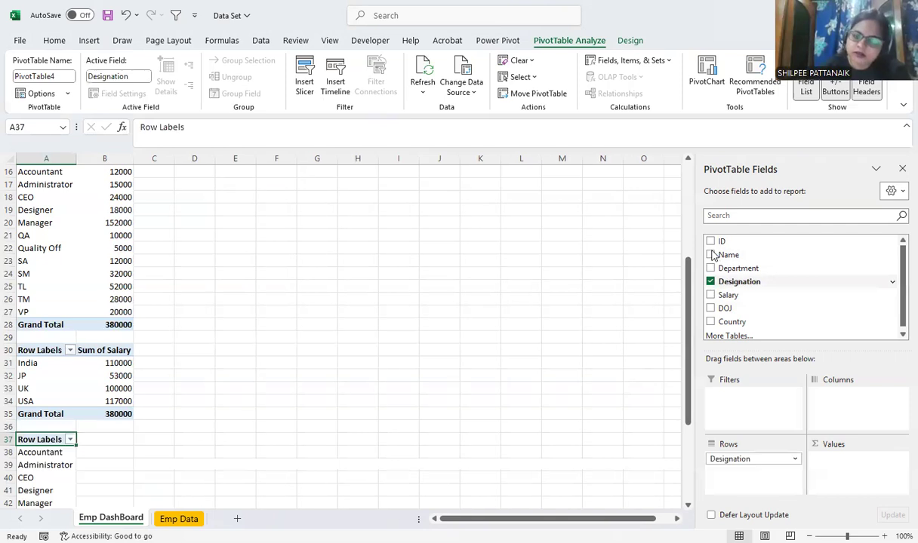
left_click(710, 282)
left_click(710, 255)
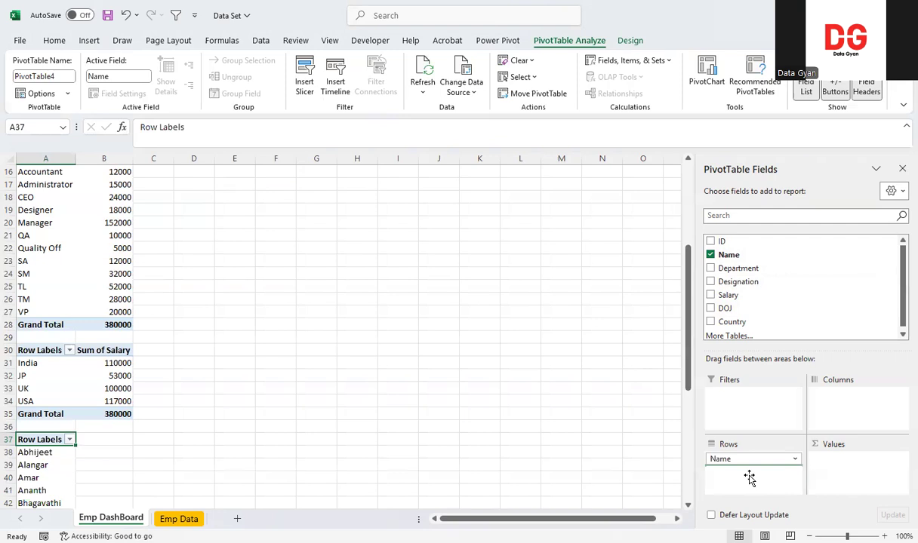
Try DOJ as a second row field beneath Name in the PivotTable at A37, and take its date fields out again
left_click_drag(749, 478, 749, 479)
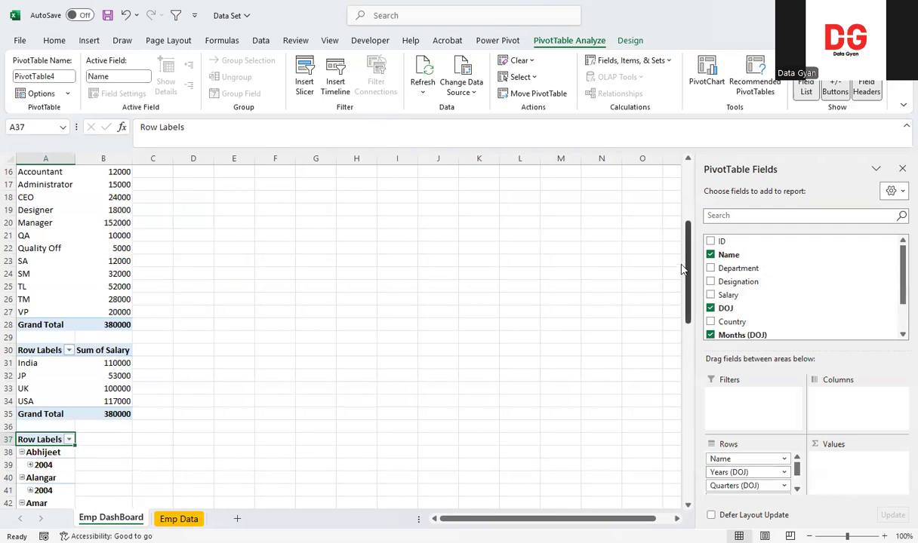
left_click_drag(684, 256, 686, 248)
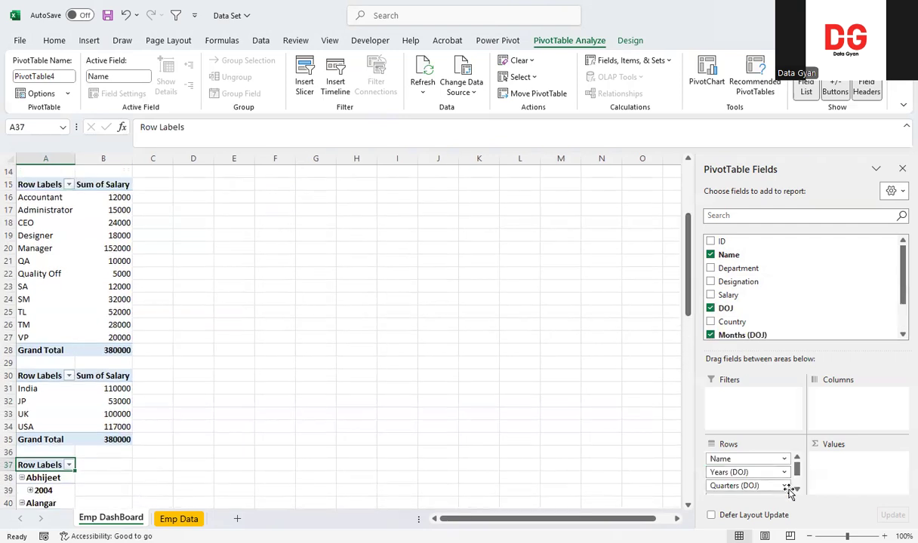
left_click_drag(764, 487, 488, 377)
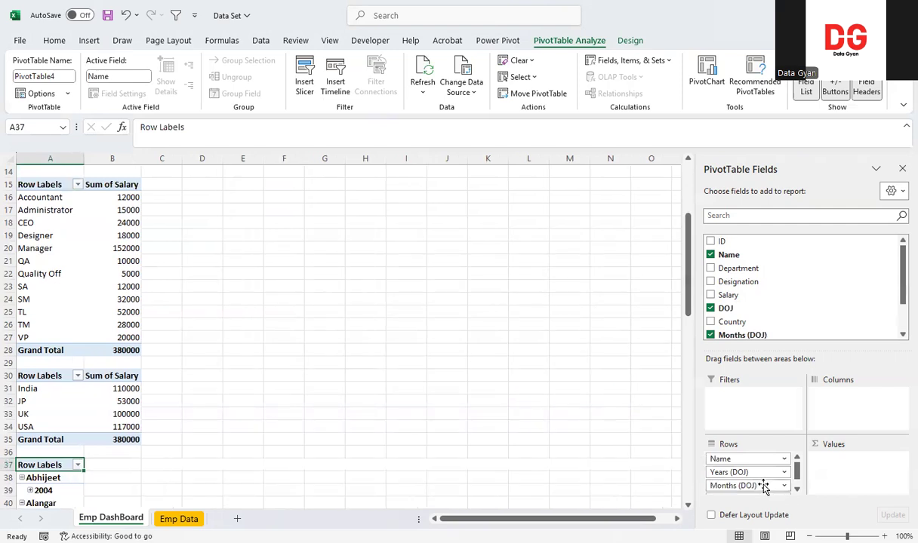
left_click_drag(743, 485, 718, 483)
left_click_drag(753, 485, 662, 417)
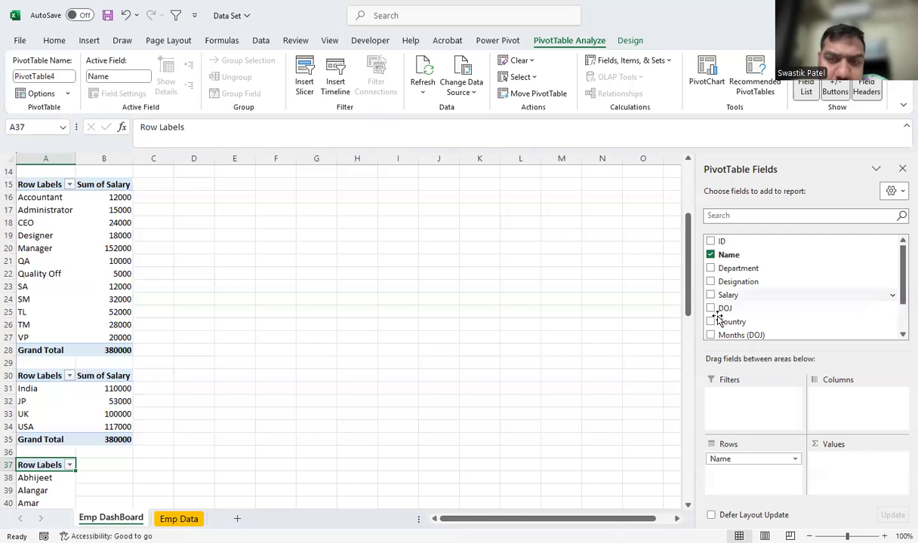
Try DOJ in place of Name as the row field of the PivotTable at A37, and clear all its fields
left_click_drag(749, 457, 589, 404)
left_click_drag(720, 308, 743, 468)
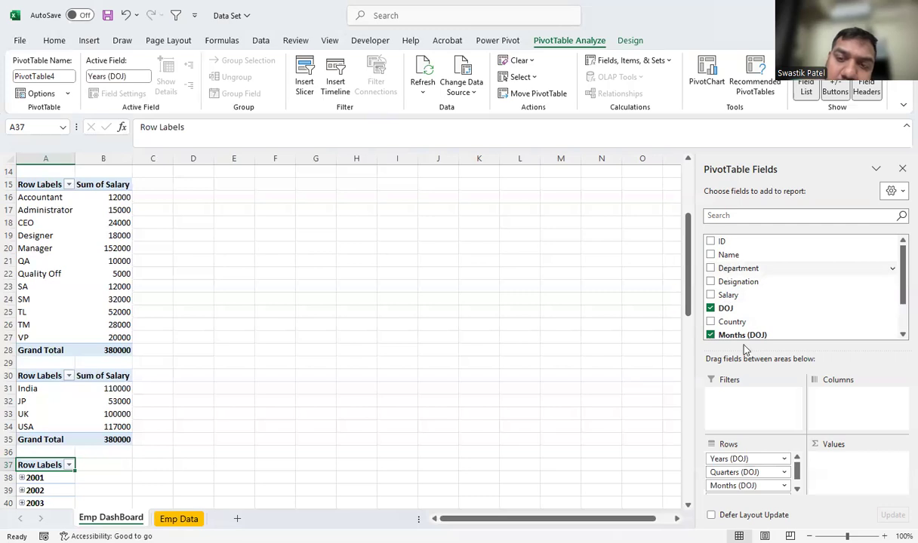
left_click_drag(728, 255, 579, 412)
left_click_drag(740, 458, 550, 428)
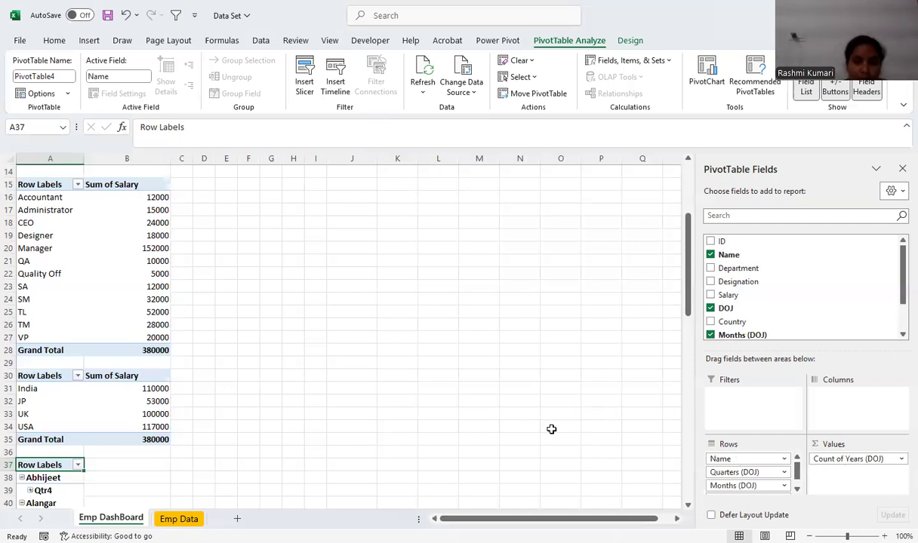
left_click_drag(765, 462, 567, 428)
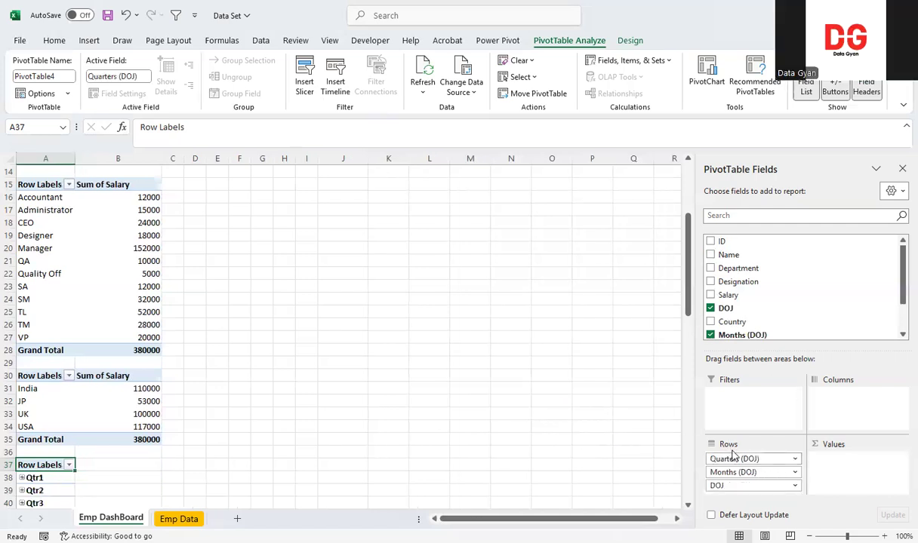
left_click_drag(733, 460, 569, 430)
left_click_drag(736, 459, 518, 422)
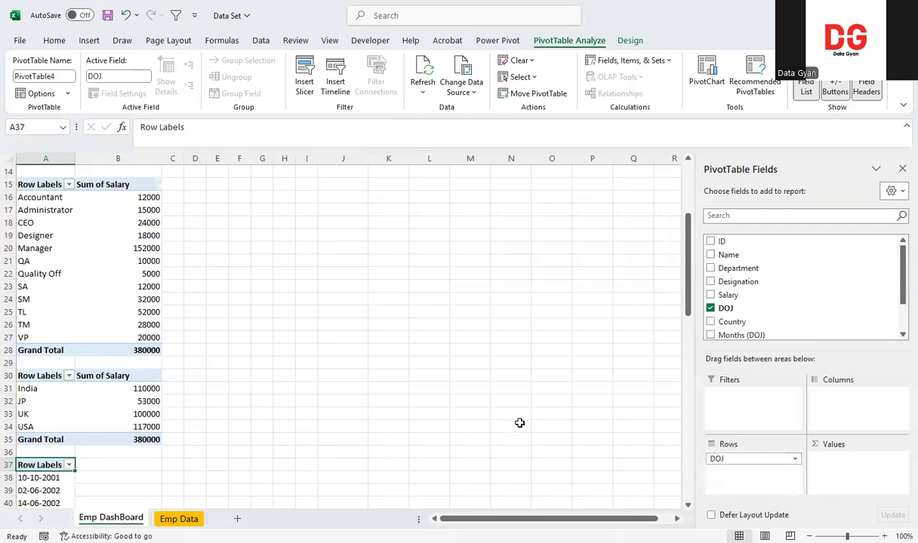
left_click(710, 308)
Set up the PivotTable at A37 with Department as rows and the count of Designation as values
left_click_drag(732, 268, 754, 466)
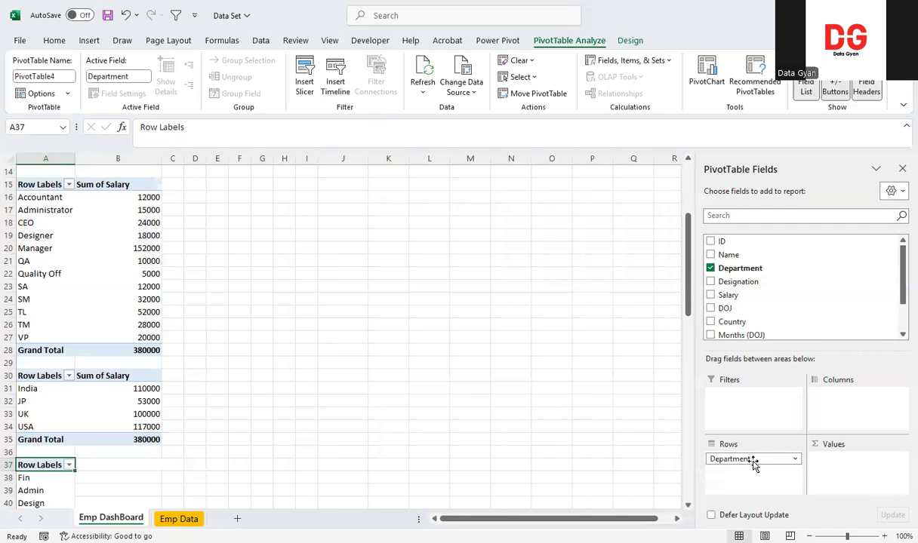
left_click_drag(726, 284, 774, 474)
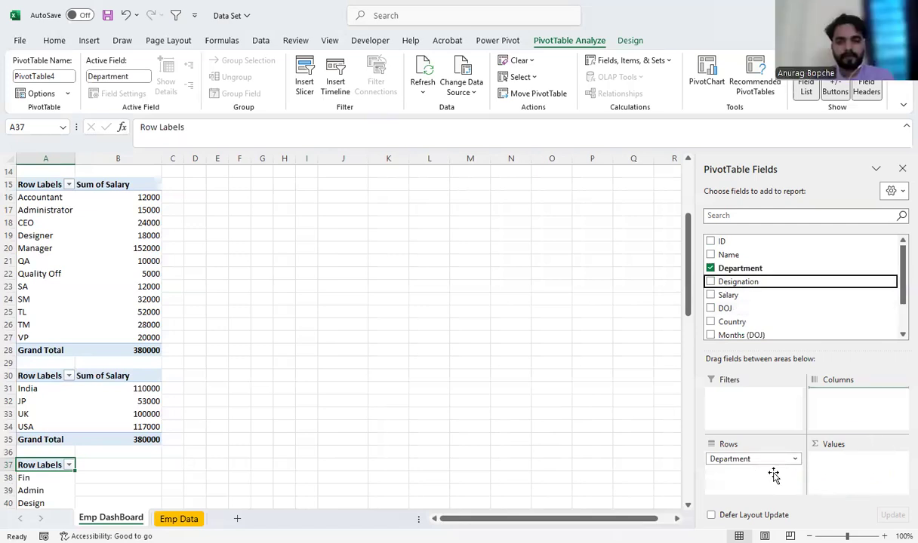
left_click_drag(684, 318, 684, 339)
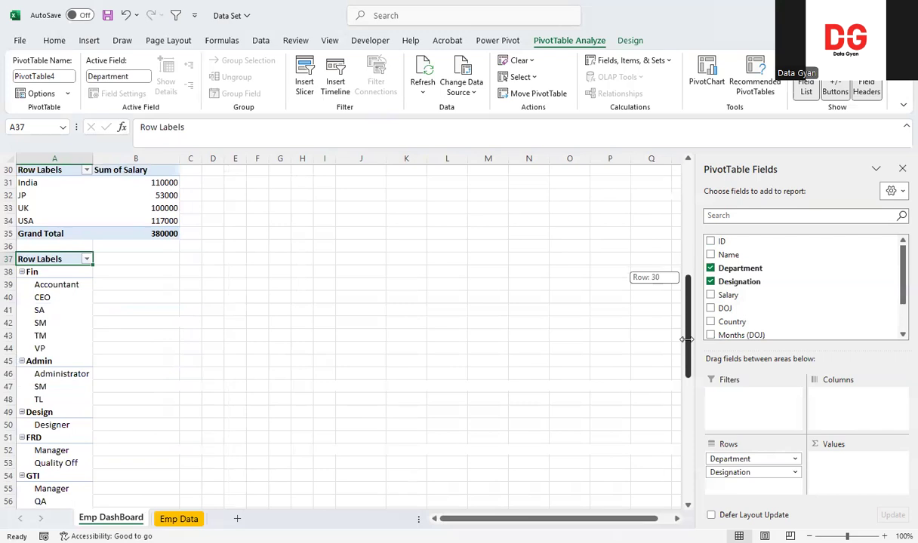
left_click_drag(743, 471, 851, 473)
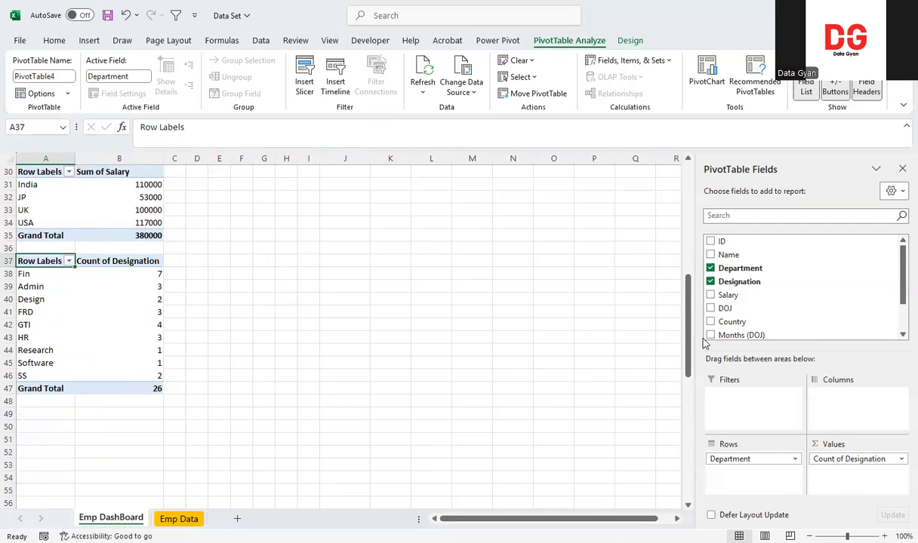
Open the Insert Chart dialog for the department salary PivotTable at A3
left_click(688, 241)
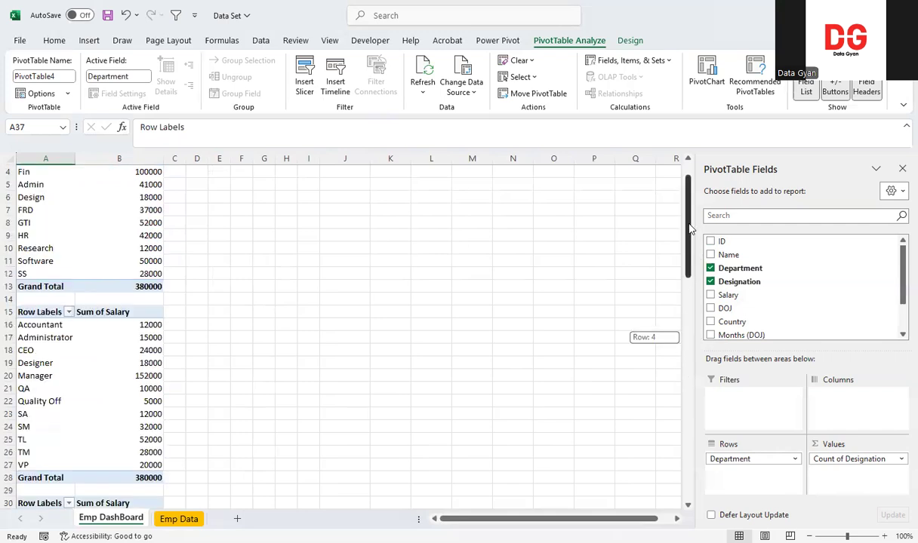
scroll(289, 302, "up", 1)
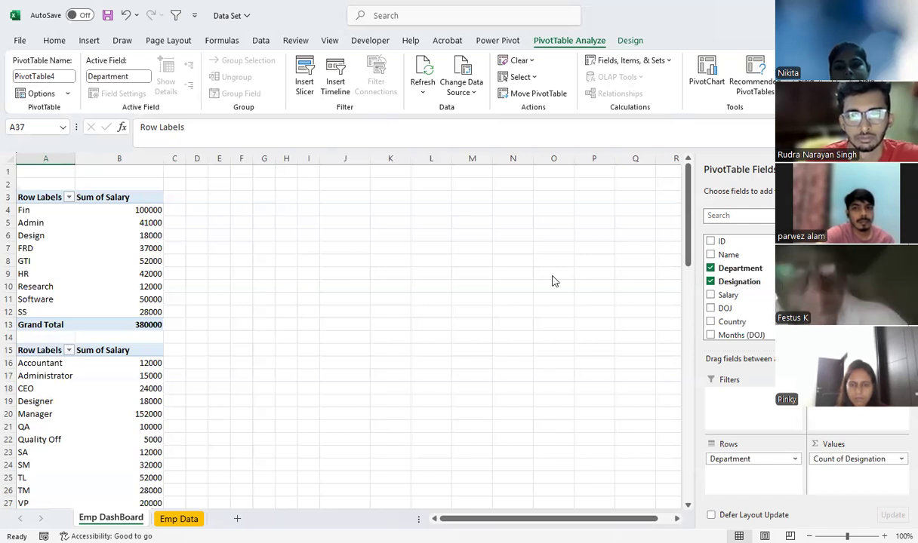
left_click(38, 195)
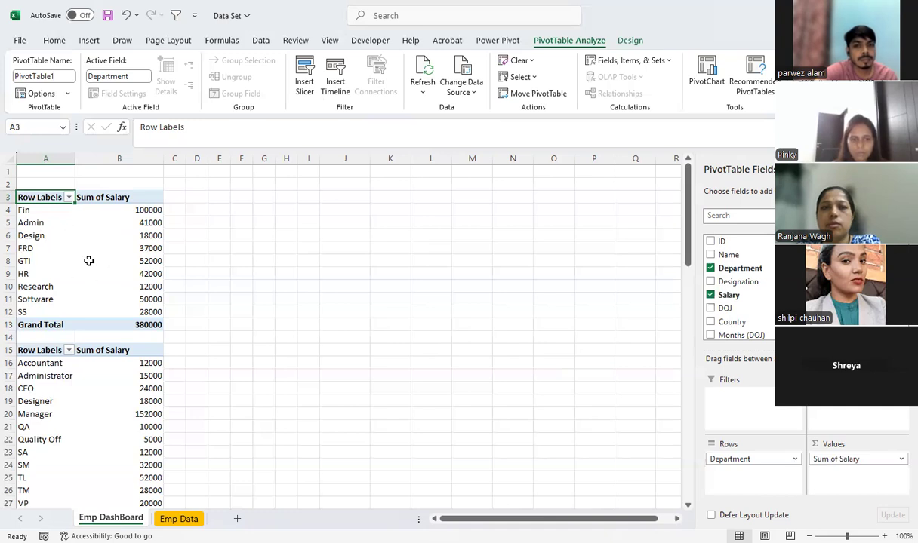
mouse_move(89, 261)
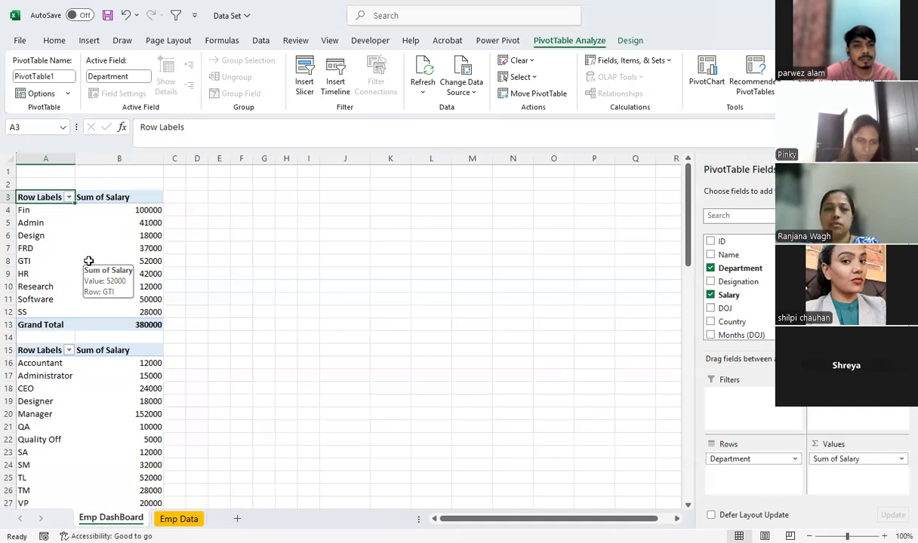
left_click(82, 198)
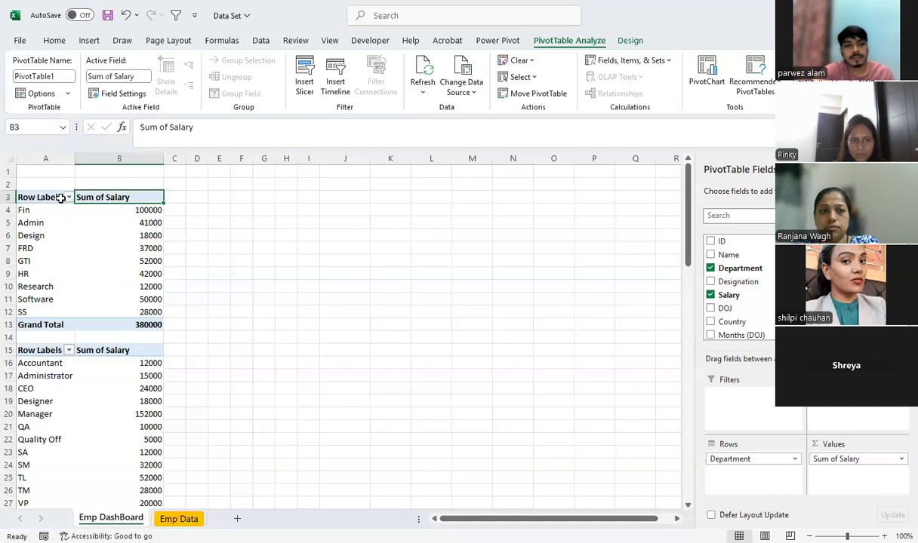
key("Left")
left_click(89, 40)
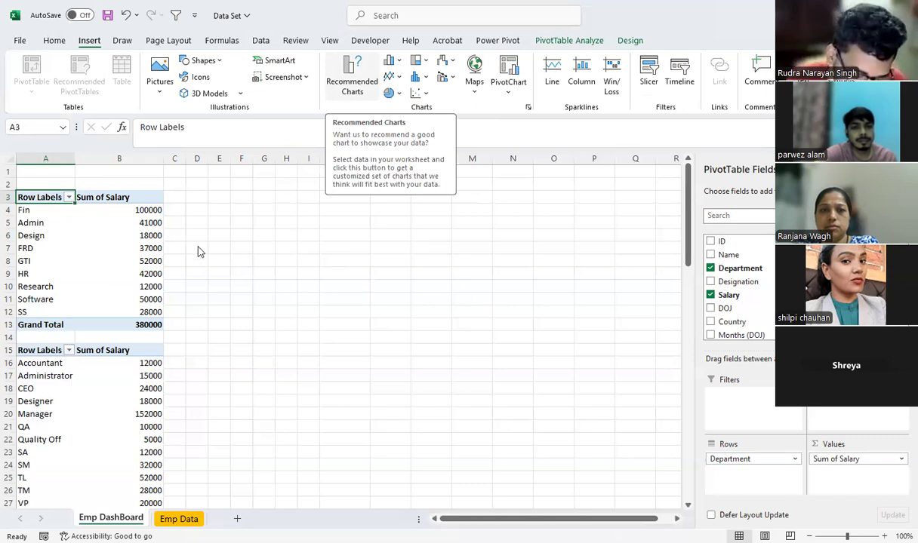
left_click(352, 81)
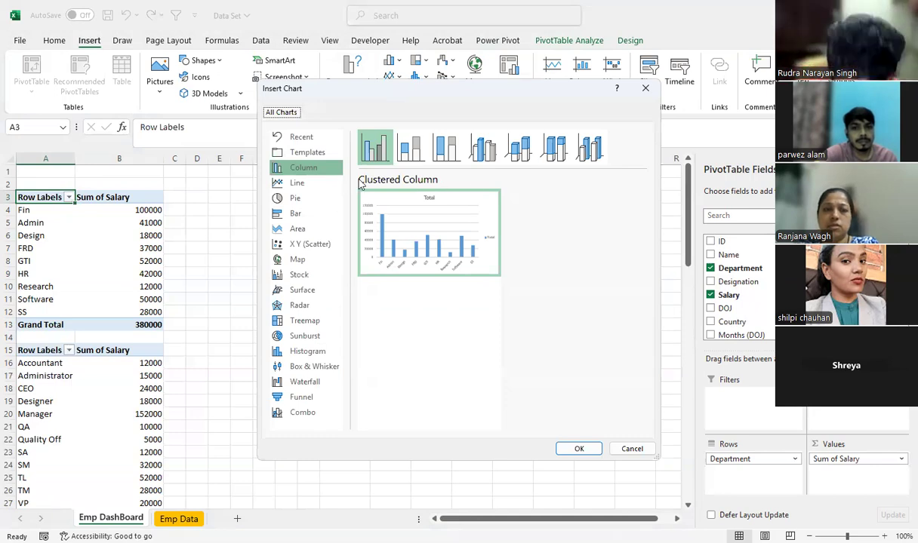
Examine the available chart types for the department salary data, including pie, line, bar and surface, and the saved templates
left_click(296, 198)
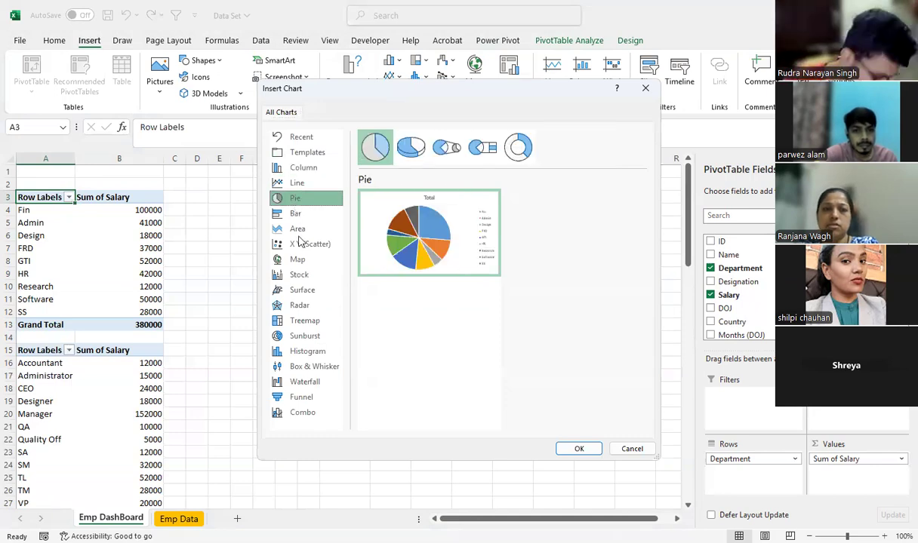
left_click(300, 240)
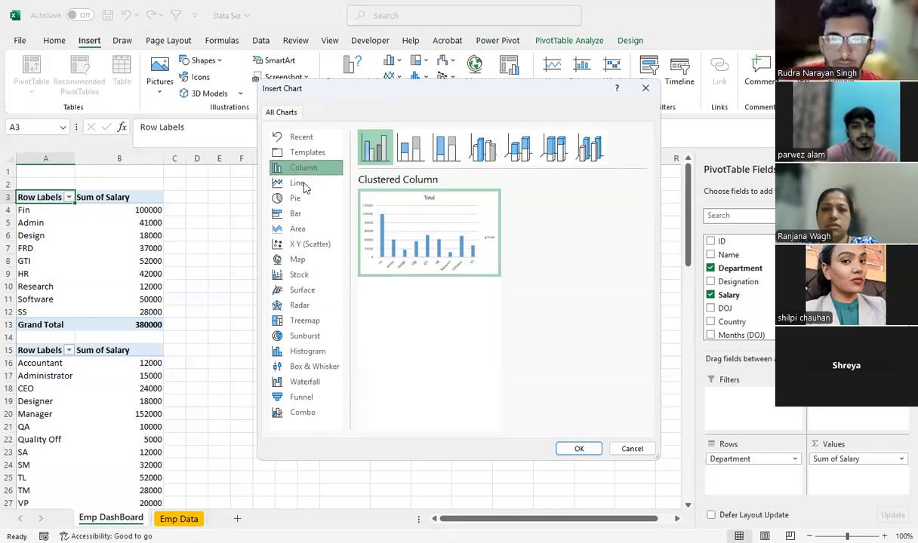
left_click(297, 183)
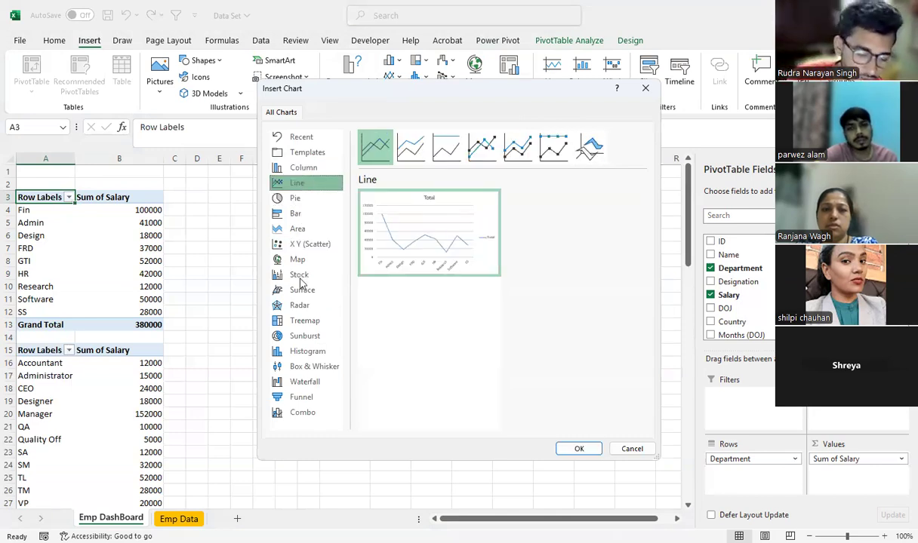
left_click(297, 214)
left_click(304, 291)
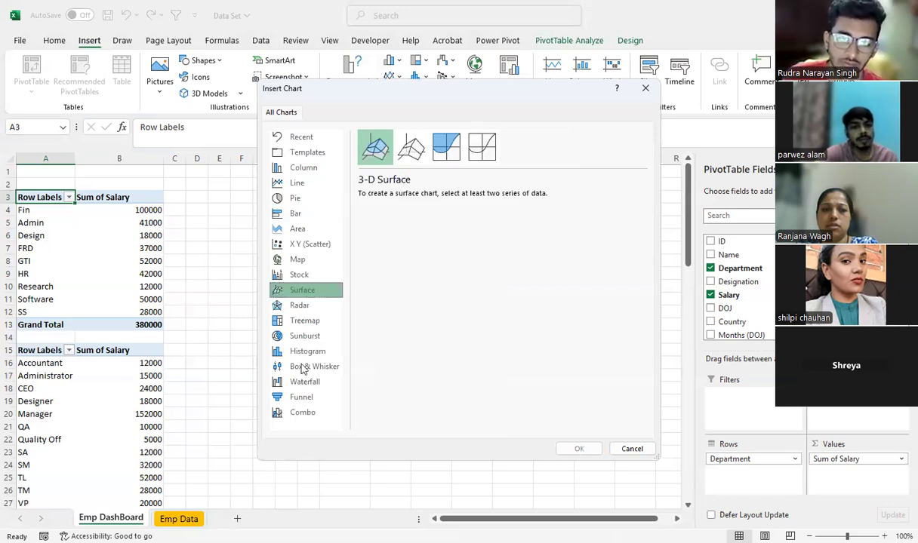
left_click(295, 198)
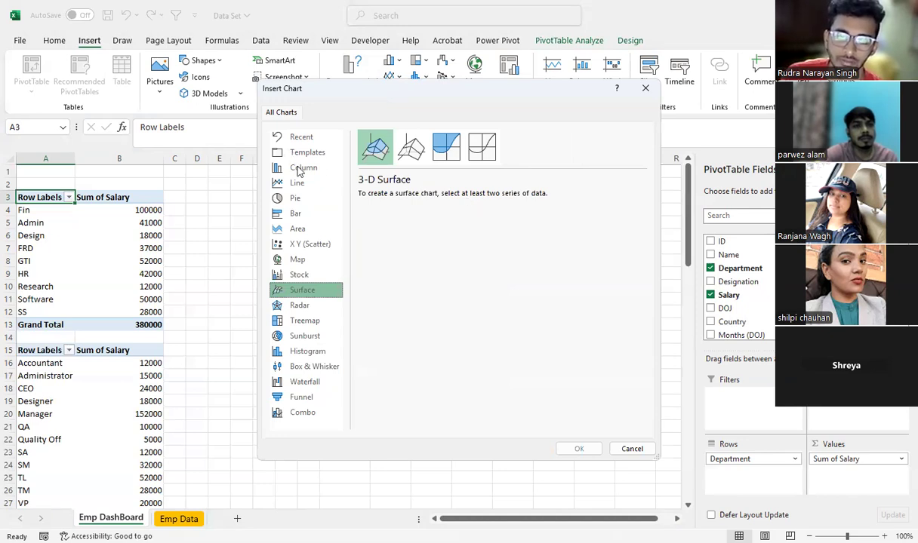
left_click(302, 136)
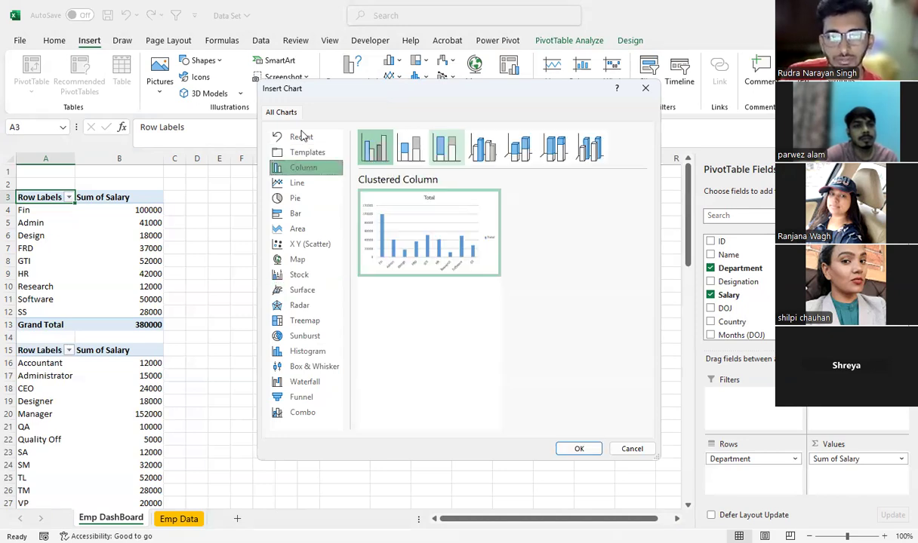
left_click(312, 155)
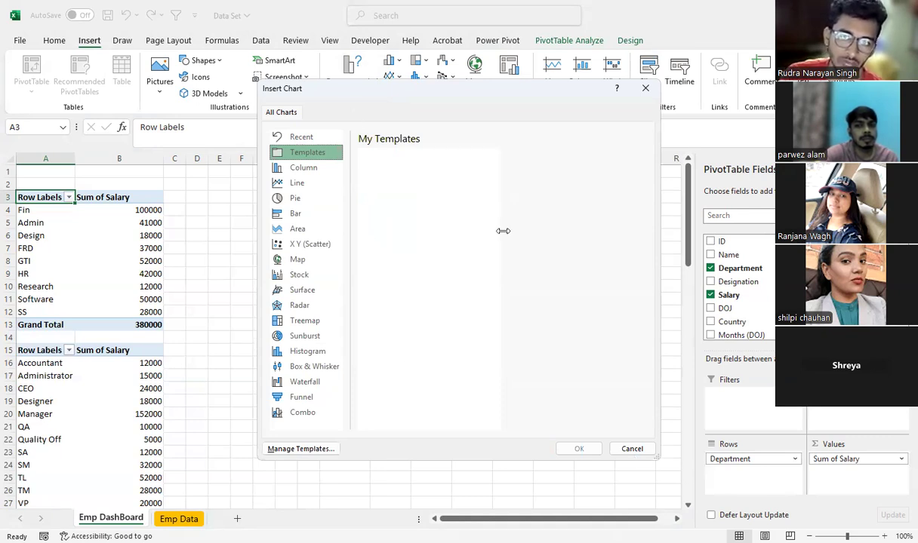
Insert a Clustered Column PivotChart of the sum of Salary by Department and make it slightly narrower
left_click(305, 167)
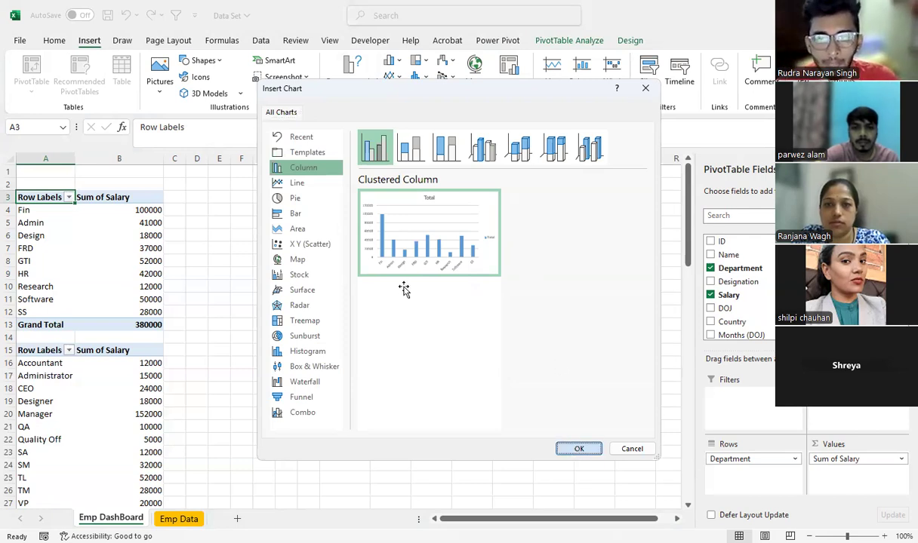
key("Return")
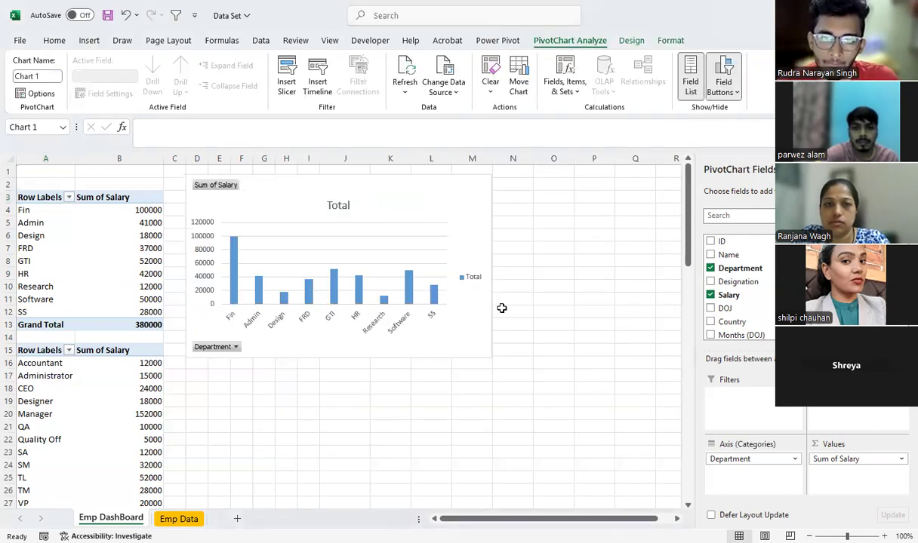
left_click_drag(466, 358, 450, 355)
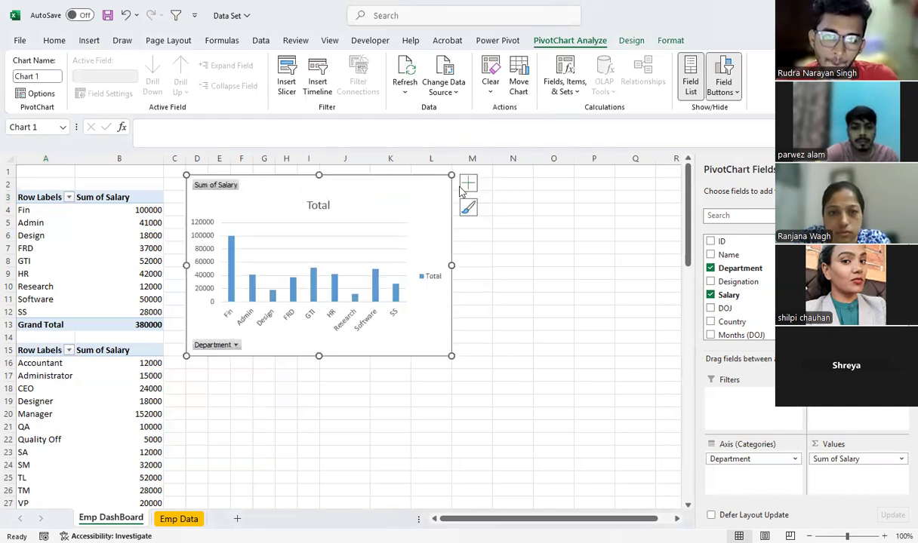
Give the department salary chart the dark-background style and the third Colorful palette, which starts with orange
left_click(468, 184)
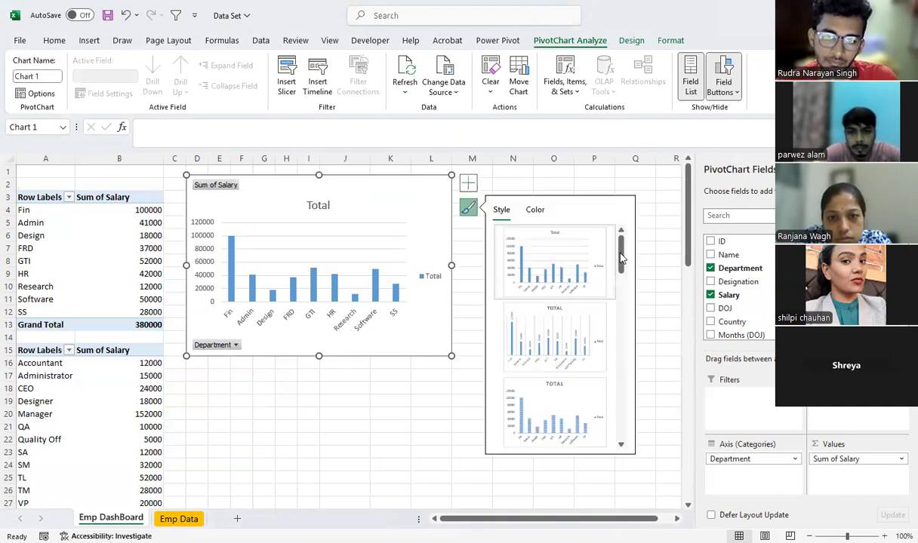
scroll(632, 301, "down", 3)
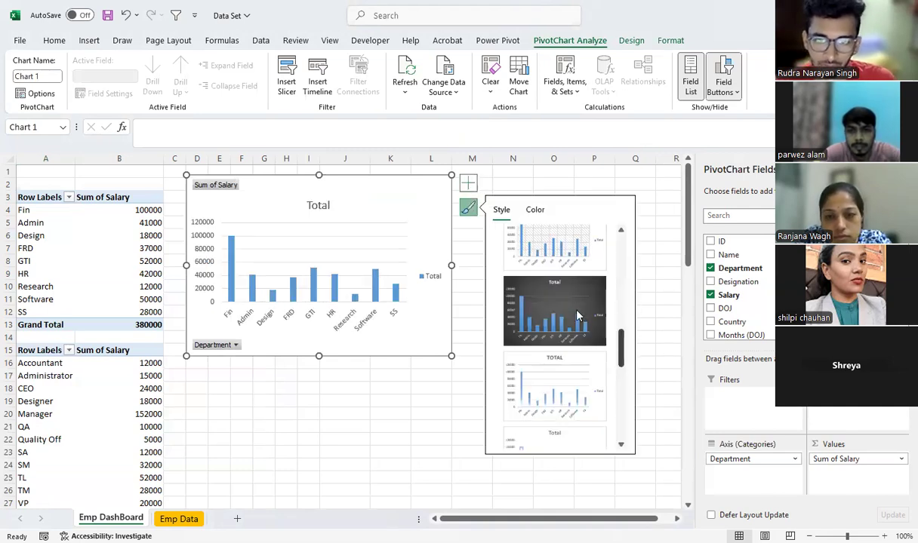
left_click(577, 315)
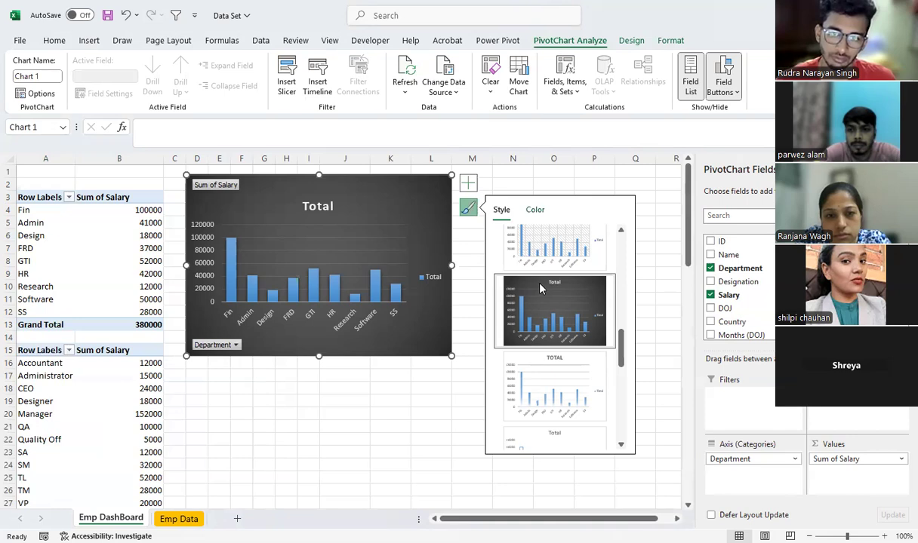
left_click(534, 209)
left_click(510, 289)
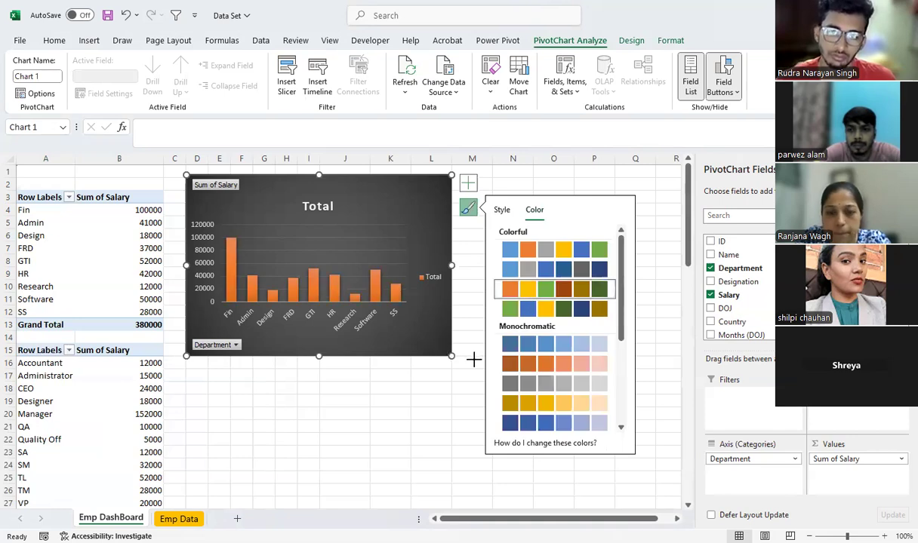
Enlarge the department salary chart slightly, with its title raised to the chart's upper edge and the plot area stretched to fill the space
left_click(329, 209)
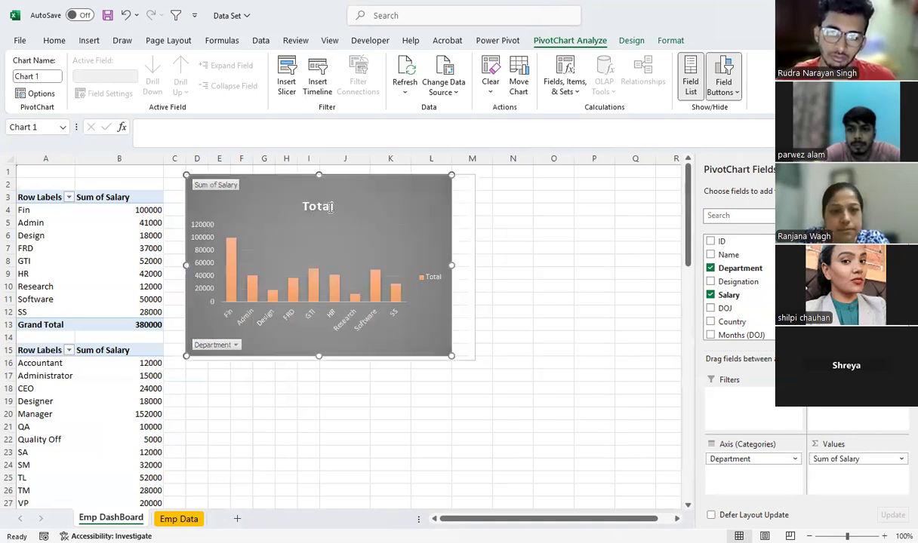
left_click(345, 206)
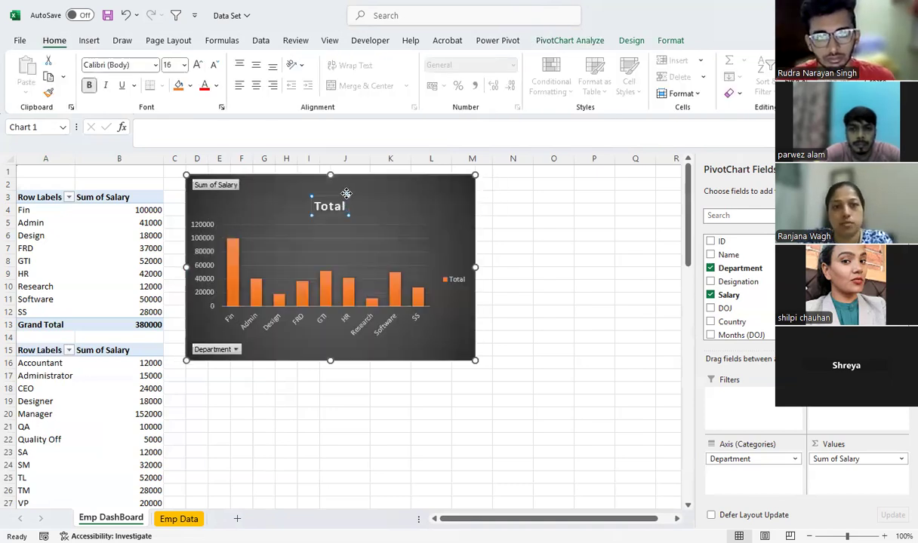
left_click(408, 231)
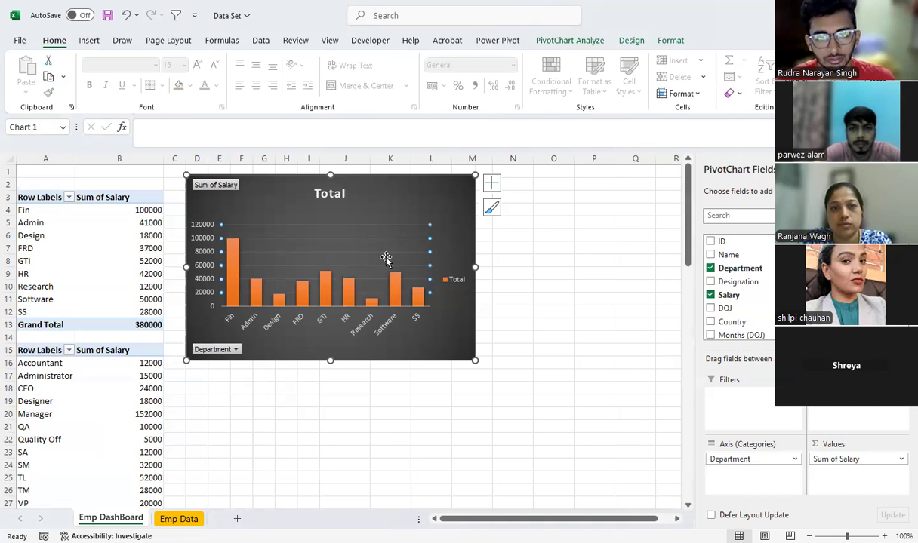
left_click(411, 219)
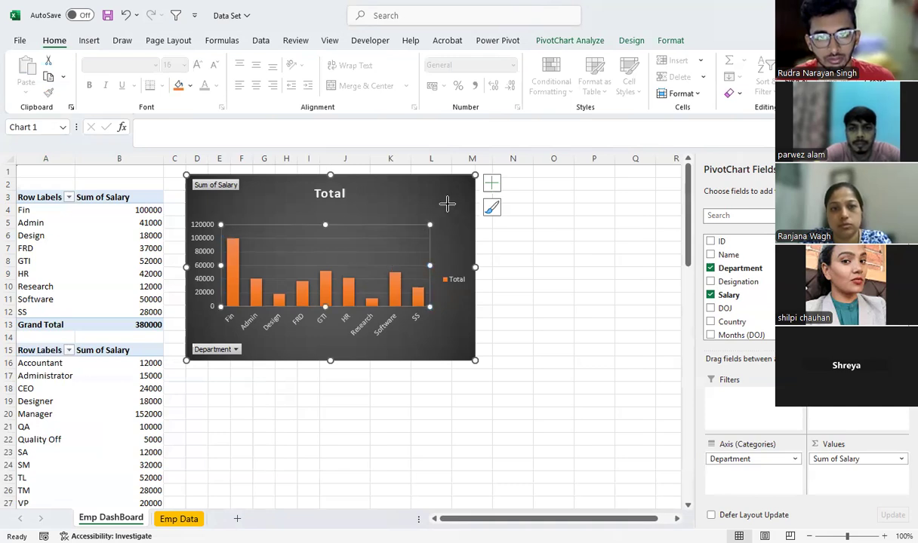
left_click_drag(430, 224, 448, 205)
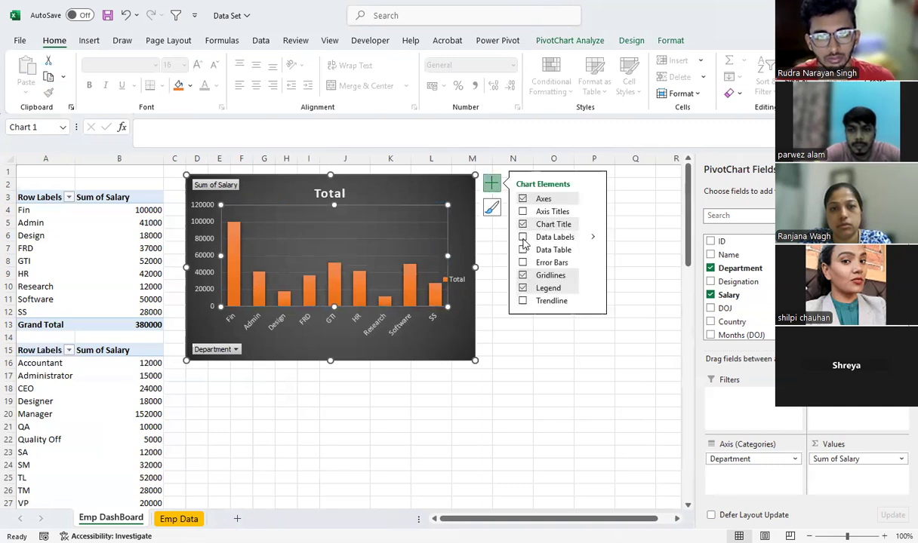
Add data labels to the columns of the department salary chart
left_click(523, 238)
left_click(580, 409)
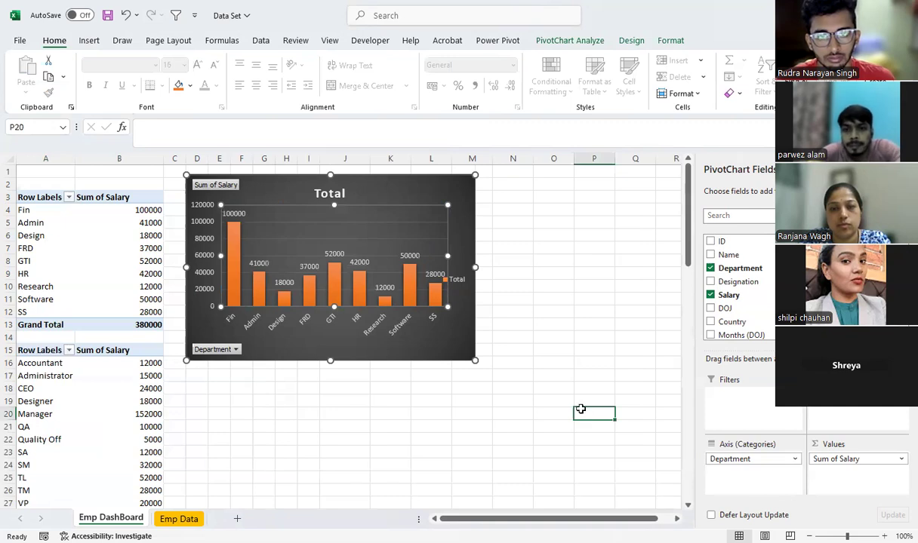
Change the department salary chart's title to "Dept Vs Salary"
double_click(334, 194)
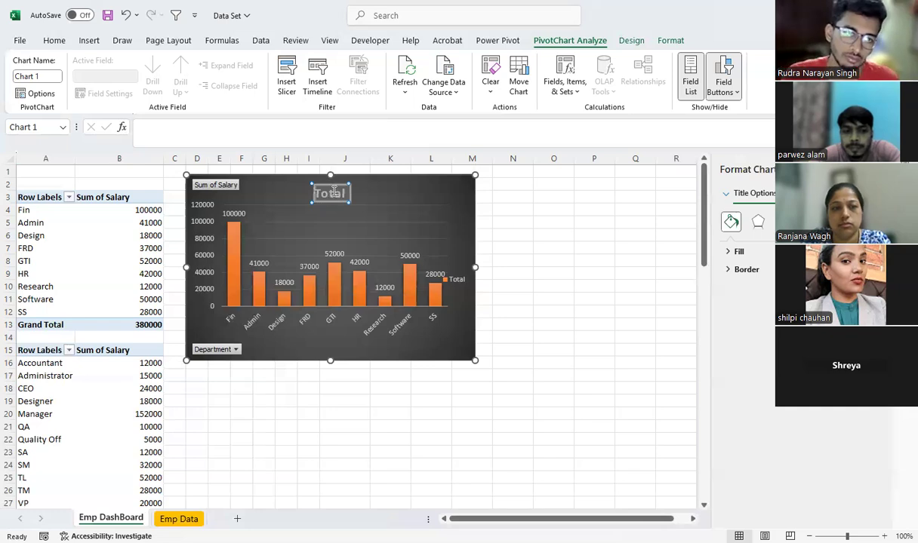
type("Da")
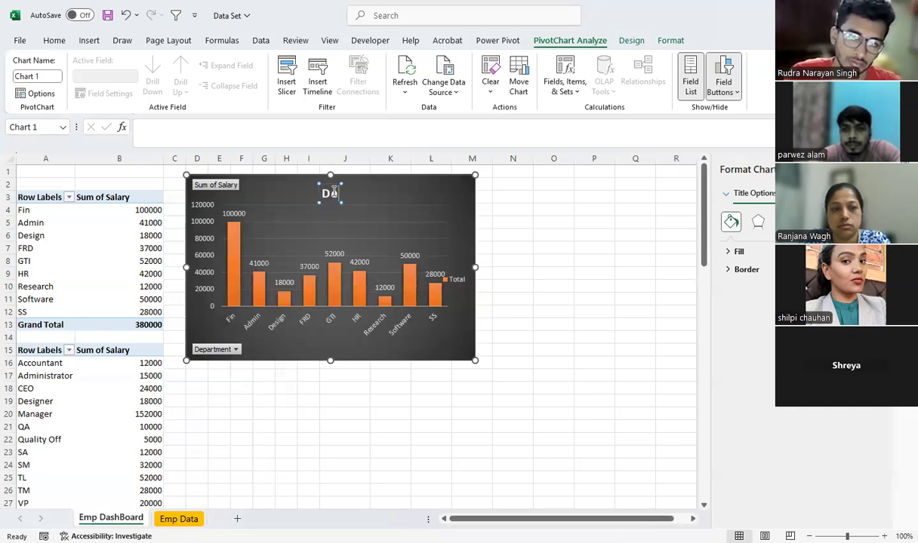
type("pt")
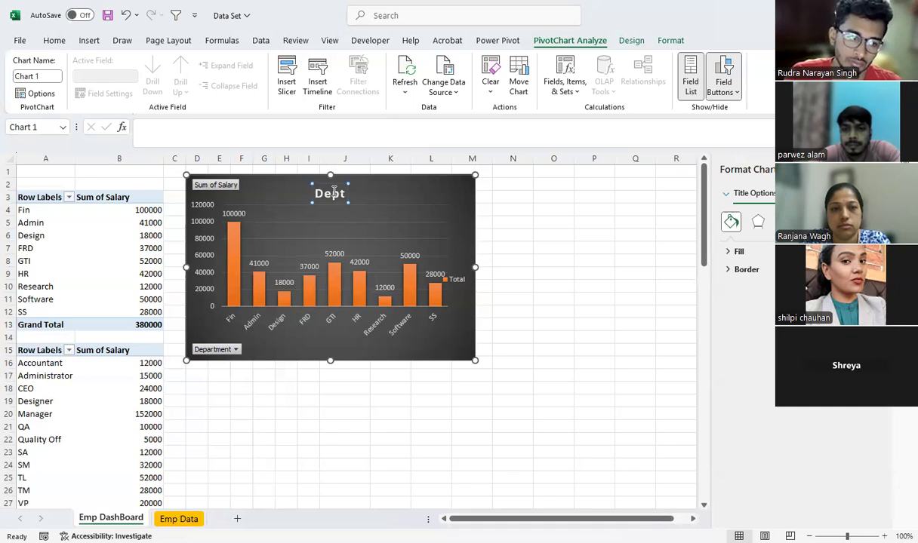
type(" Vs Sala")
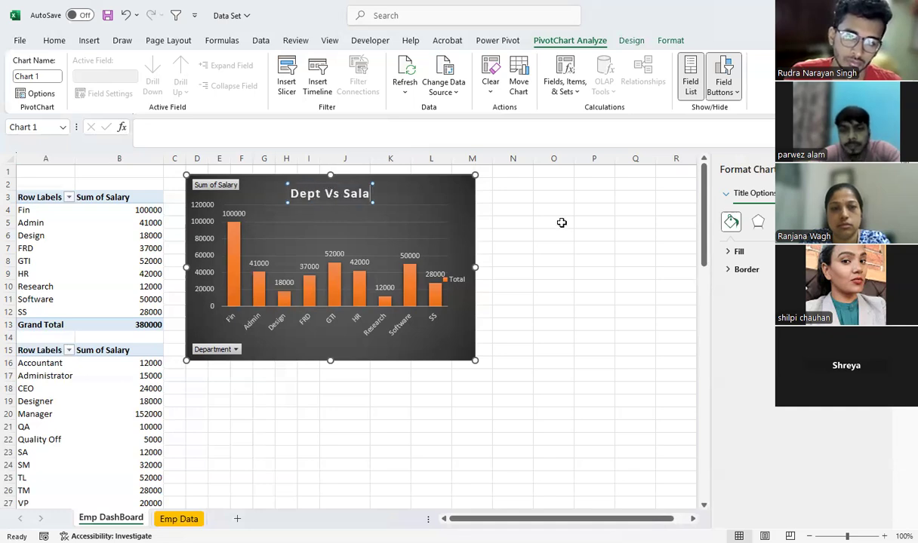
type("ry")
left_click(562, 222)
Add axis titles to the department salary chart
left_click(475, 190)
left_click(491, 187)
left_click(525, 212)
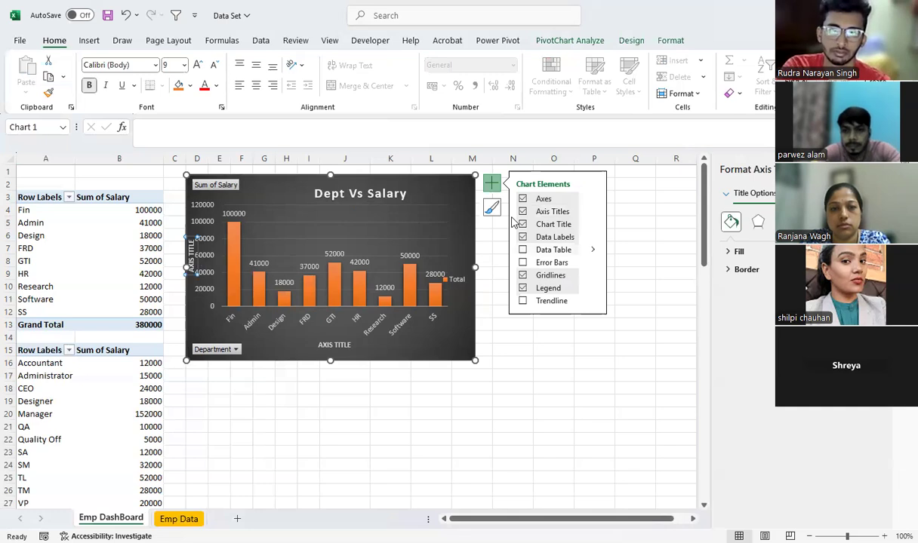
Remove the chart title from the department salary chart and nudge the chart slightly up and to the left
left_click(523, 224)
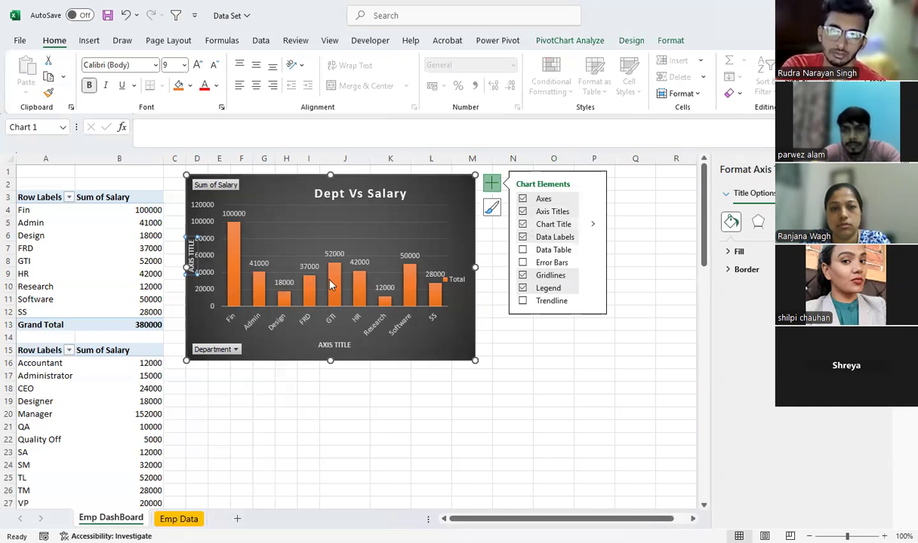
left_click(384, 415)
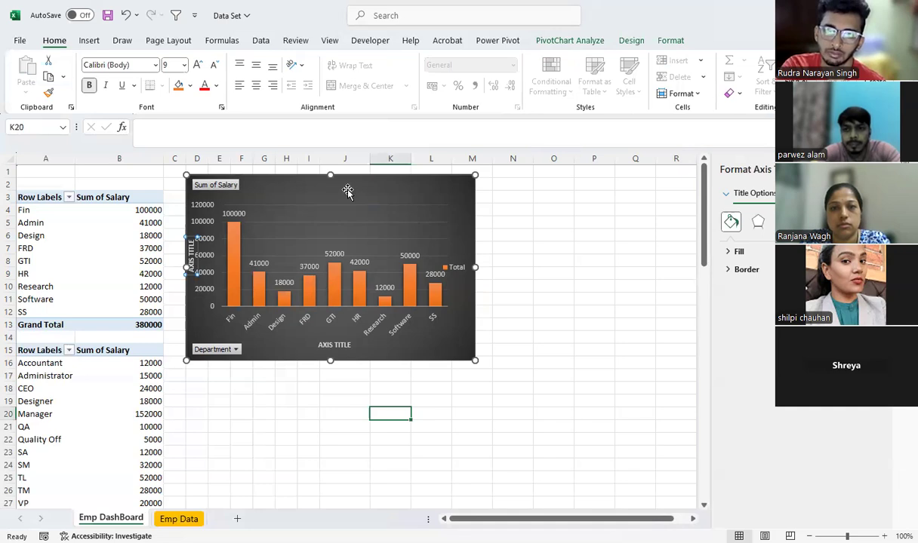
left_click_drag(342, 195, 337, 190)
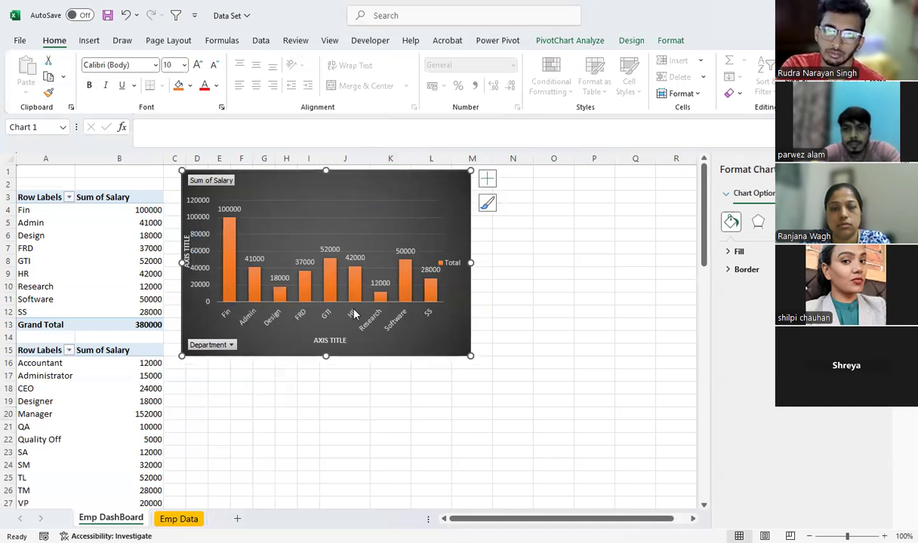
Remove both axis titles from the department salary chart
left_click(488, 185)
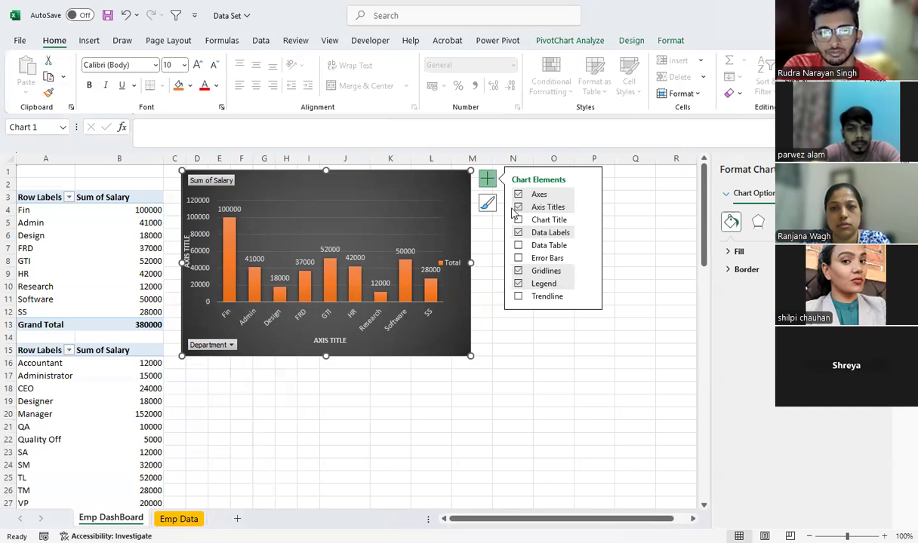
left_click(519, 209)
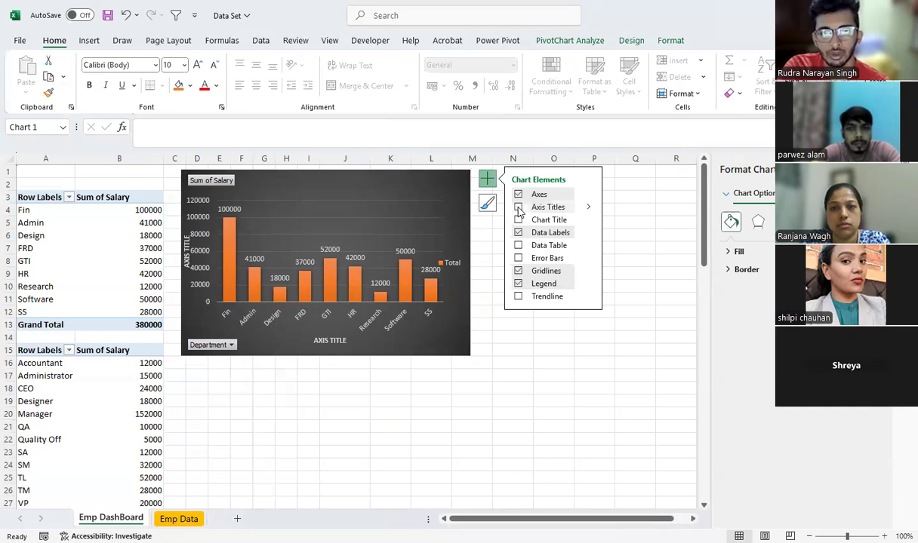
left_click(429, 390)
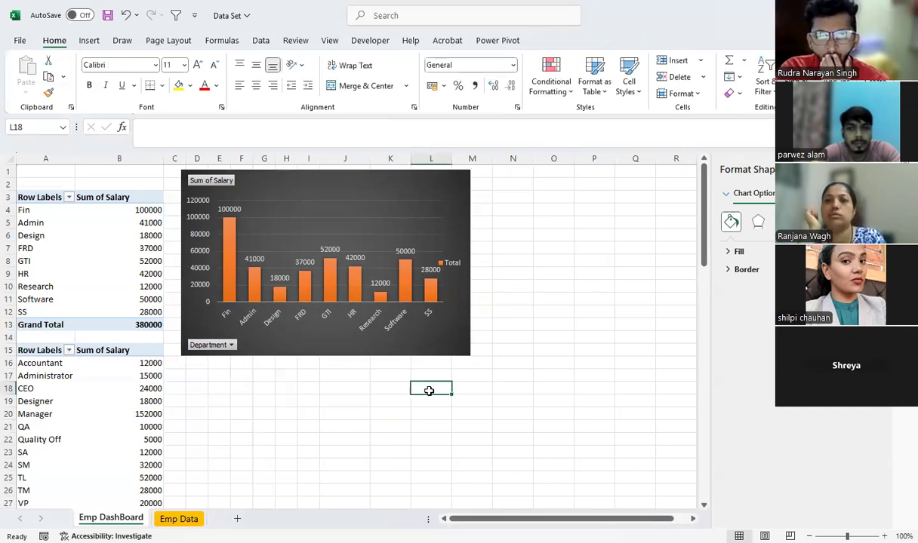
Insert a Pie PivotChart of the sum of Salary by Designation from the PivotTable at A15 and add data labels
left_click(45, 352)
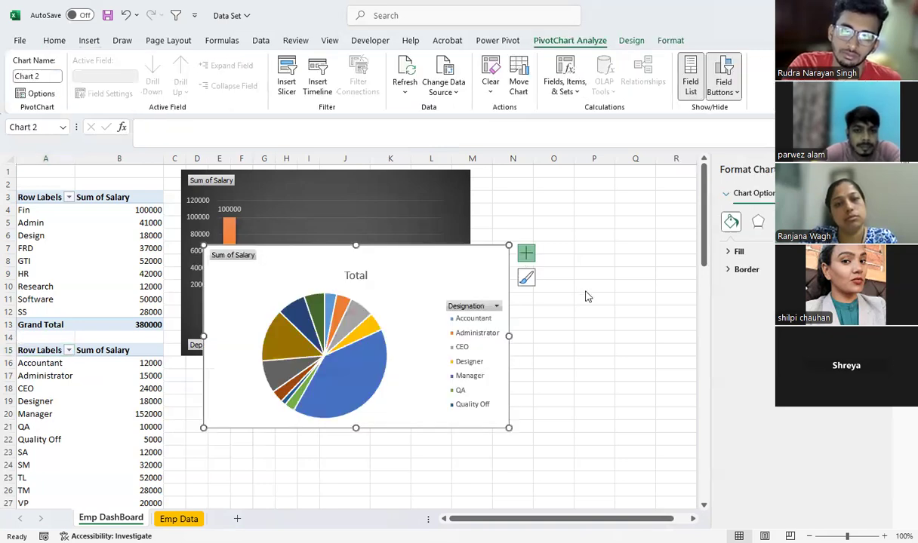
left_click(526, 254)
left_click(557, 282)
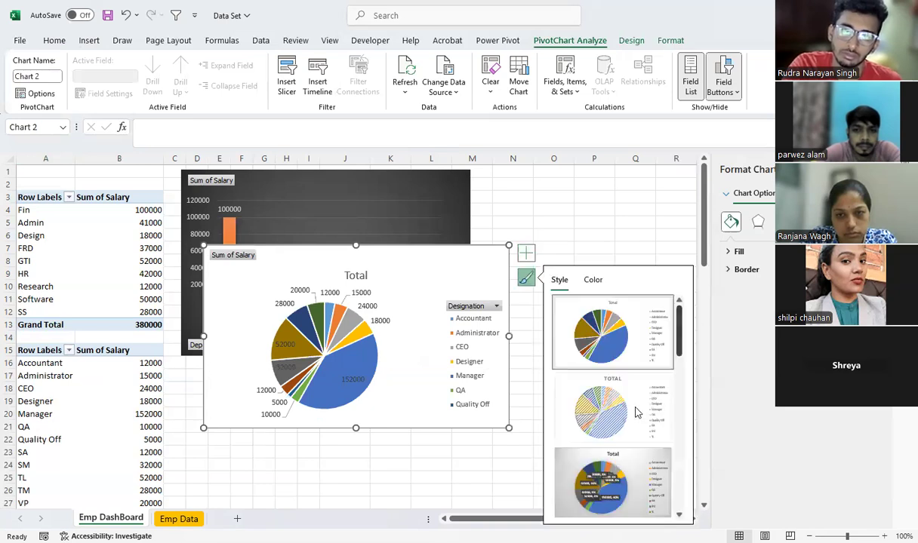
Give the designation pie chart the dark-background style and place it immediately right of the department column chart, aligned with the sheet's first row
scroll(570, 400, "down", 5)
left_click(571, 403)
left_click_drag(441, 267, 612, 217)
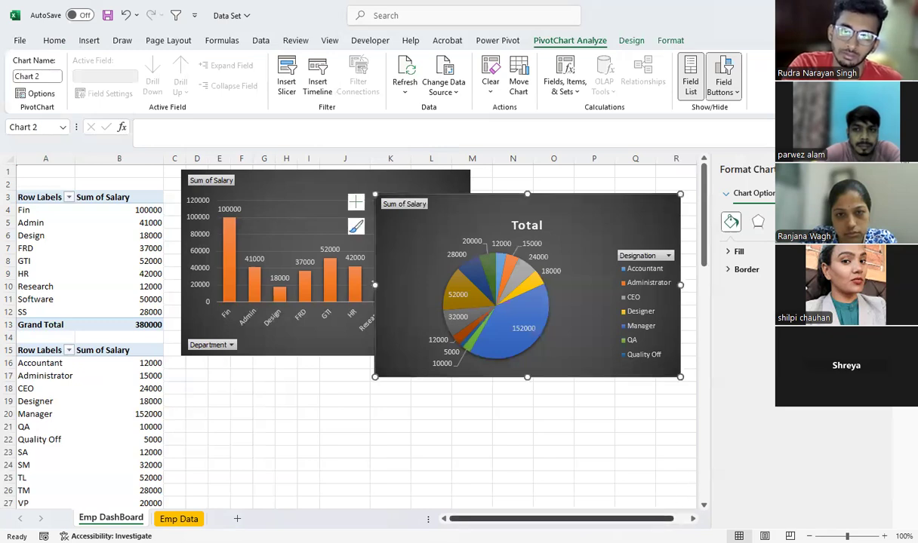
left_click_drag(502, 216, 626, 192)
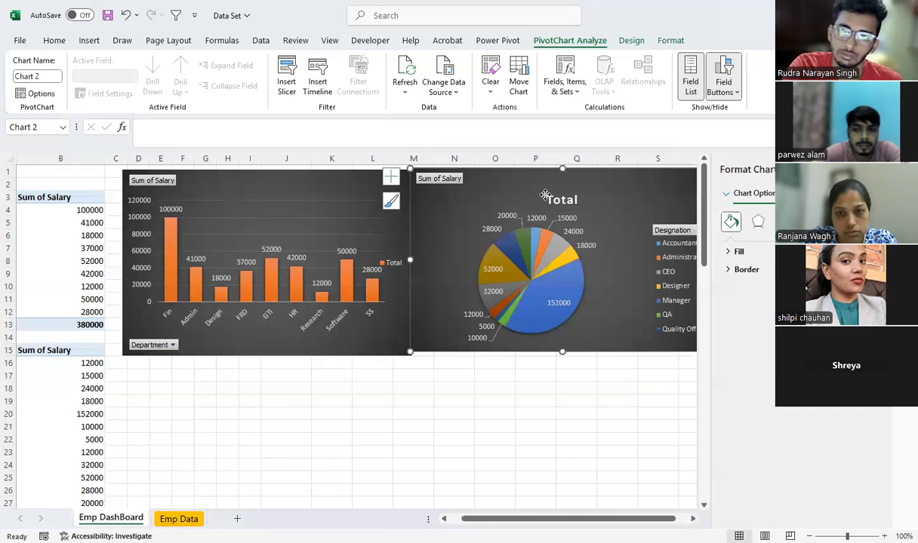
scroll(554, 197, "right", 1)
left_click_drag(554, 197, 558, 197)
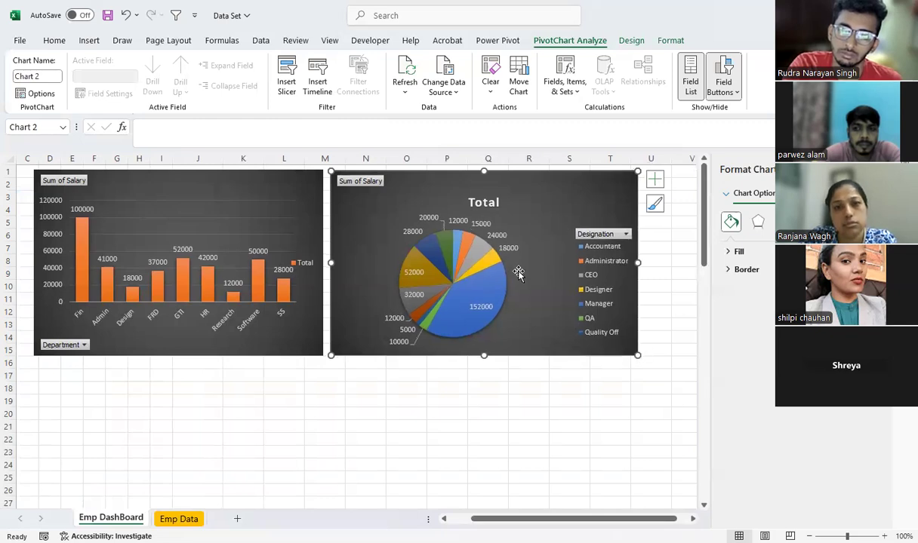
Enlarge the plot area of the designation pie so the pie fills more of its chart
left_click(410, 268)
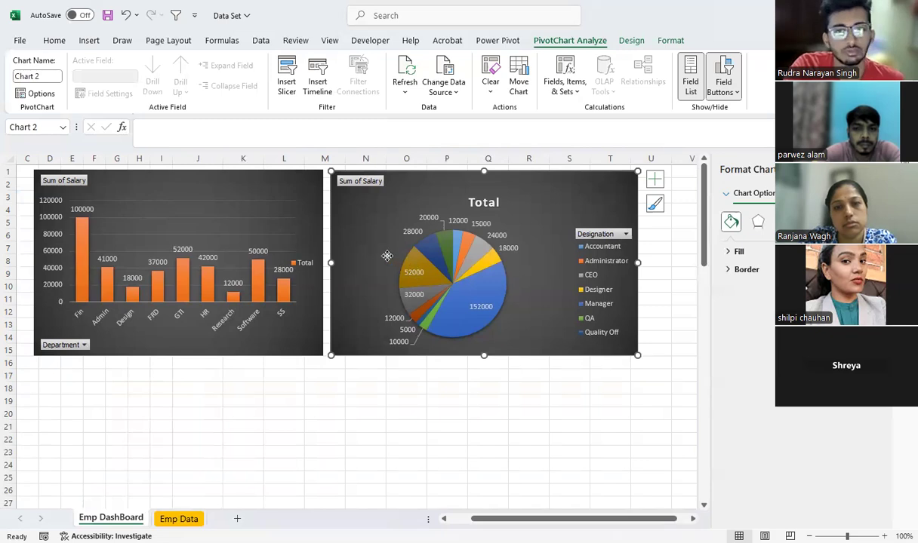
left_click(522, 289)
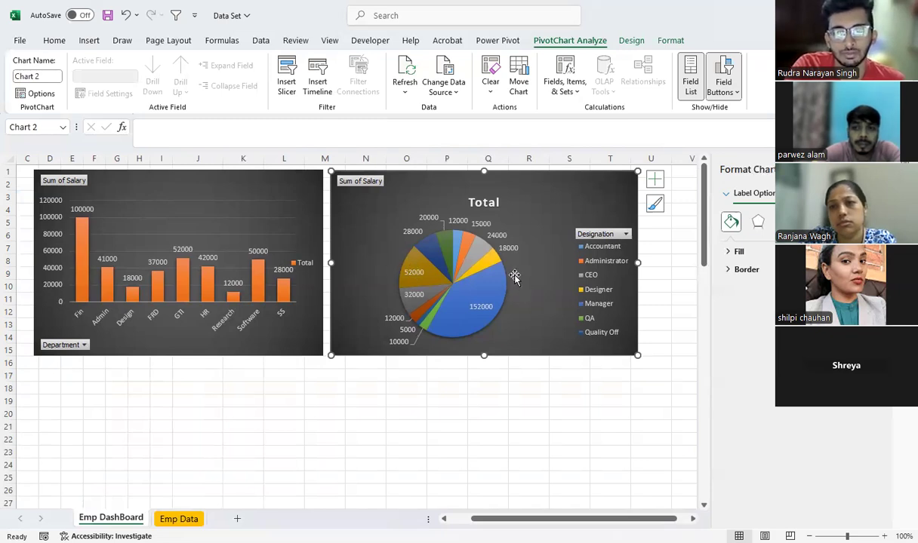
left_click(400, 240)
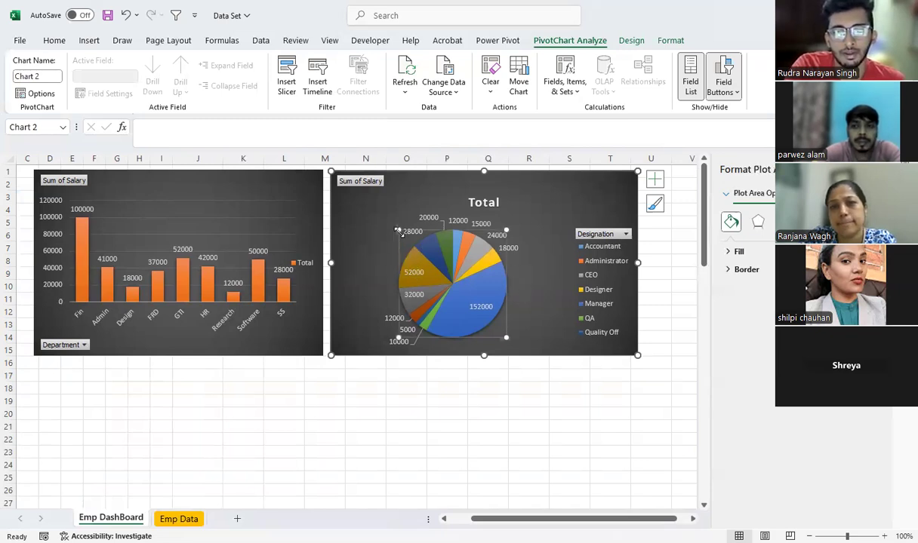
left_click_drag(378, 210, 378, 208)
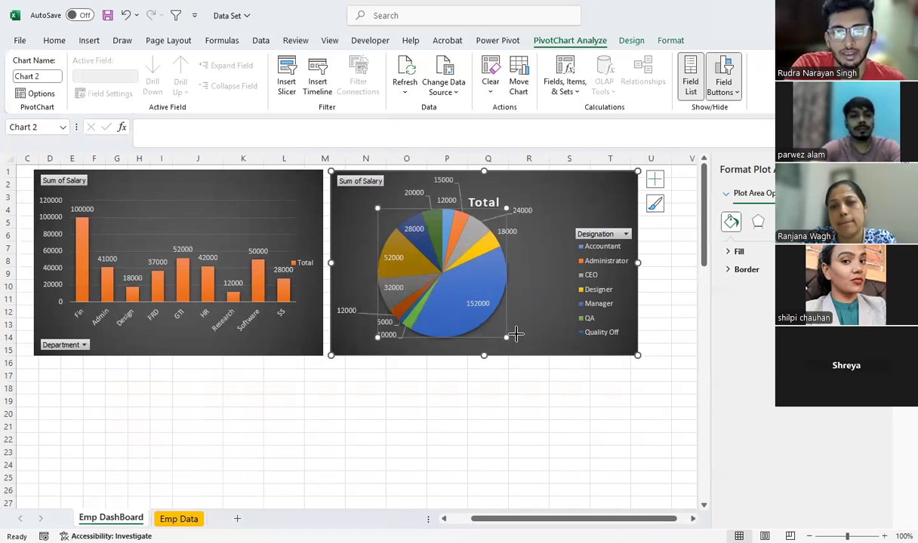
left_click_drag(506, 337, 540, 363)
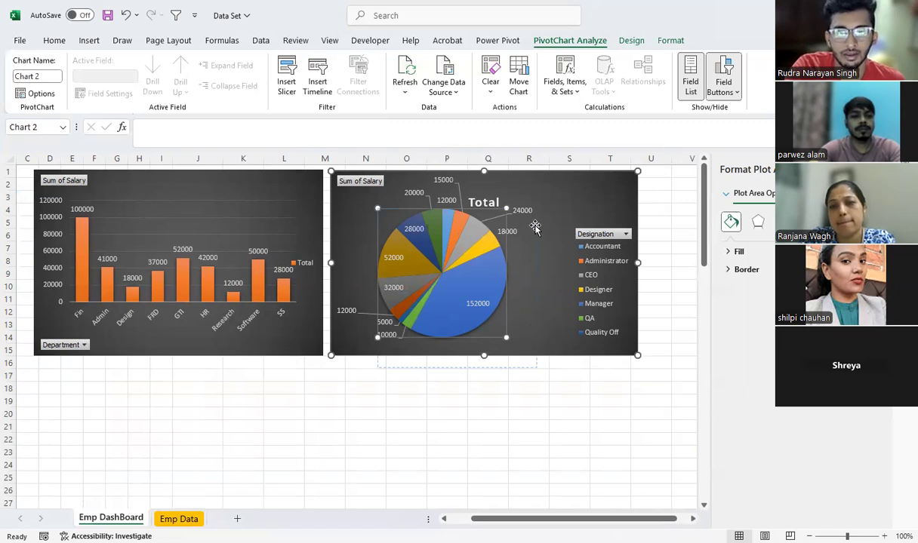
Move the pie chart's title to the chart's upper-right corner and enlarge the chart to reach about row 19 and column U
left_click(475, 200)
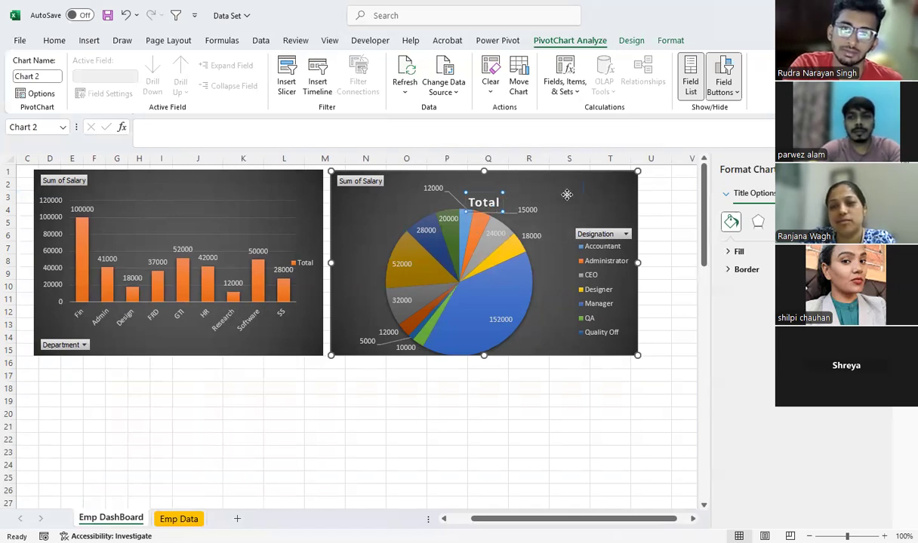
left_click_drag(483, 202, 576, 187)
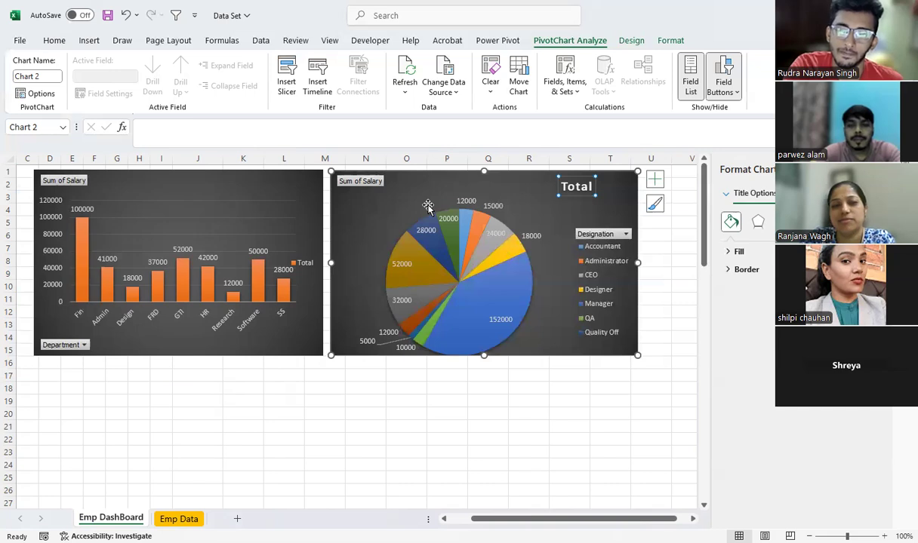
left_click(427, 206)
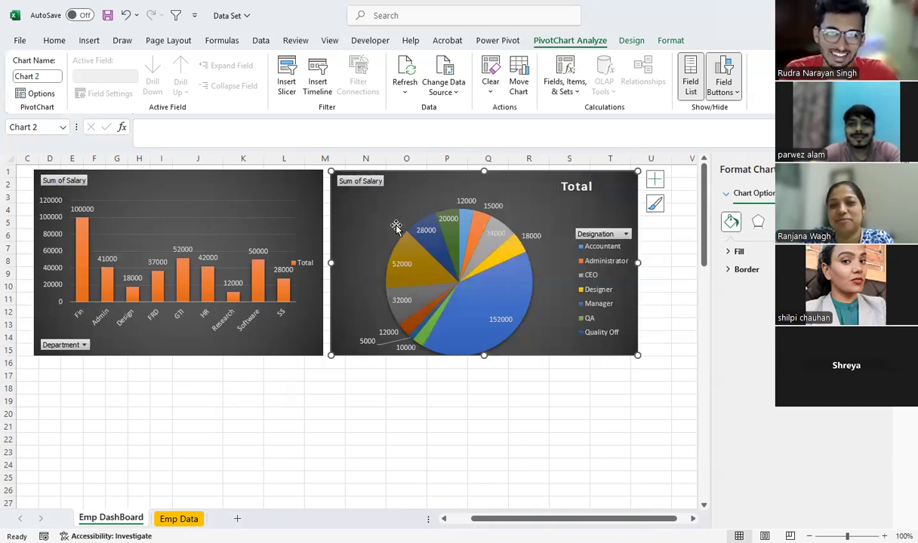
left_click_drag(636, 354, 650, 400)
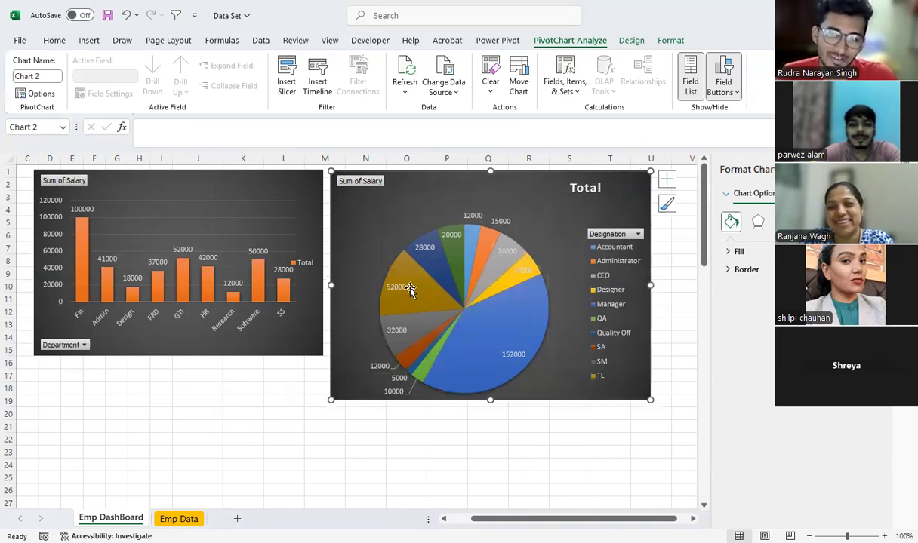
Try to explode all slices of the designation pie outward from its centre, and undo the explosion
left_click(408, 290)
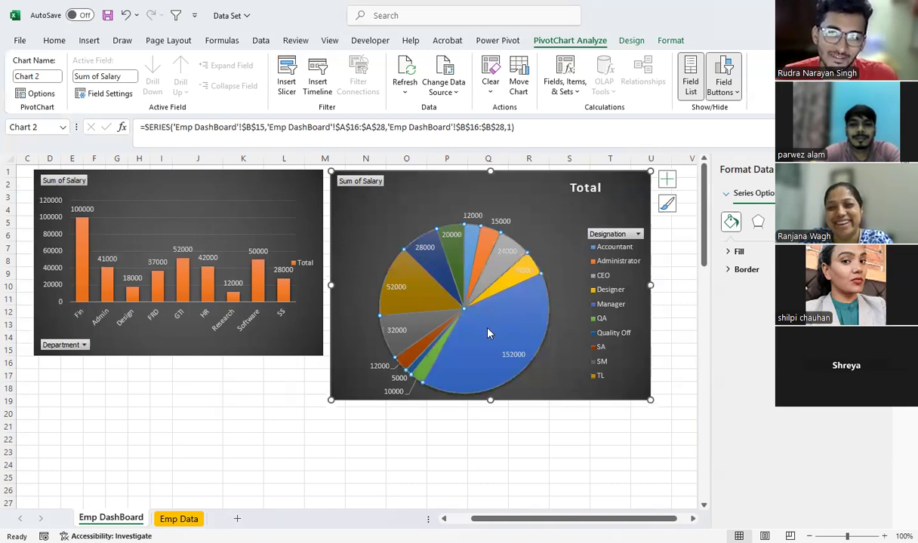
left_click_drag(488, 333, 377, 235)
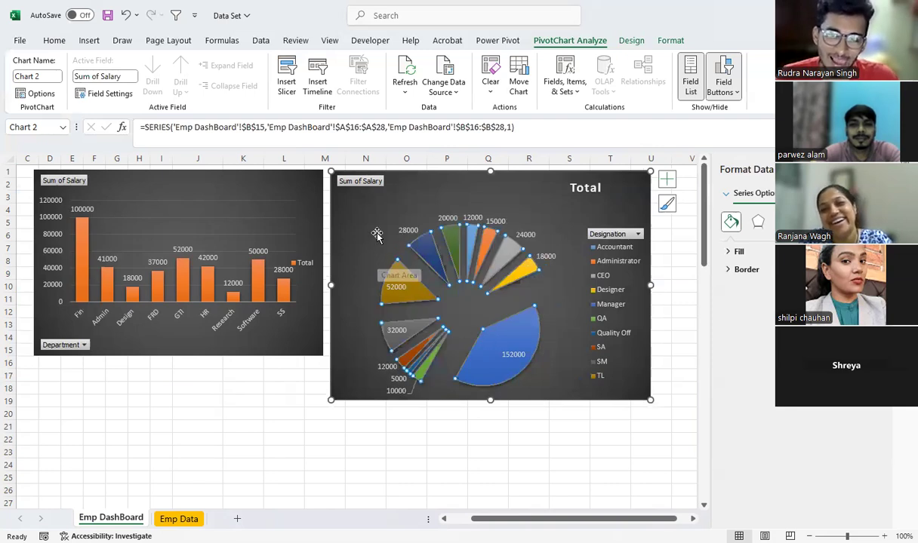
key("ctrl+z")
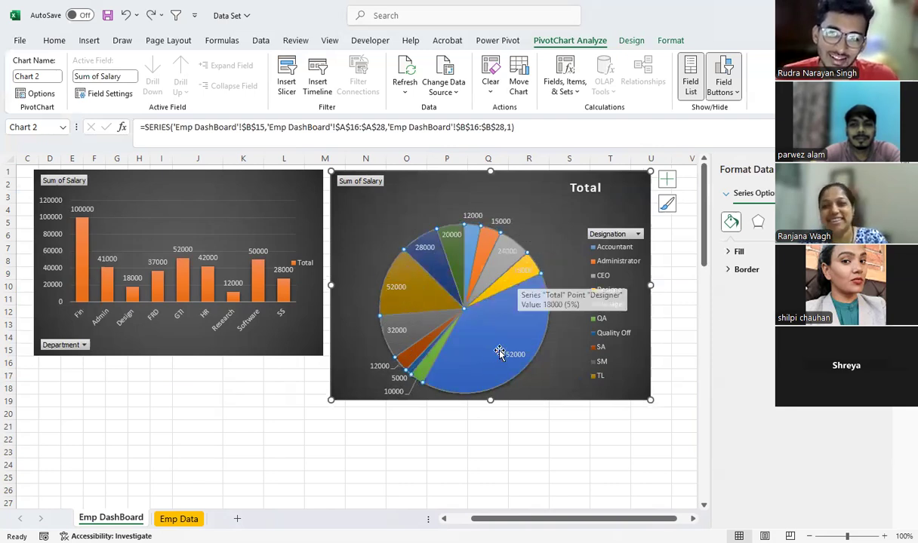
left_click(499, 333)
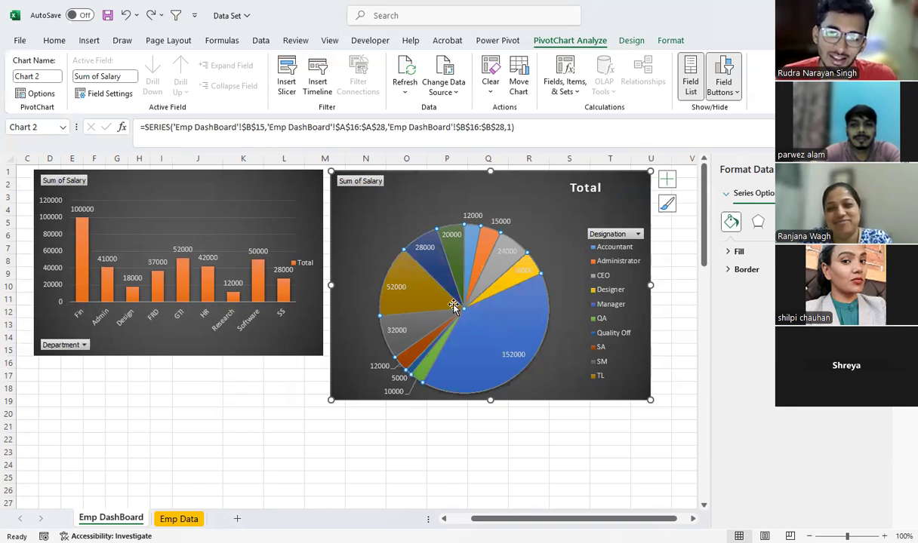
Try again to pull all the designation pie's slices apart, and undo both the explosion and the preceding chart resize
left_click(427, 250)
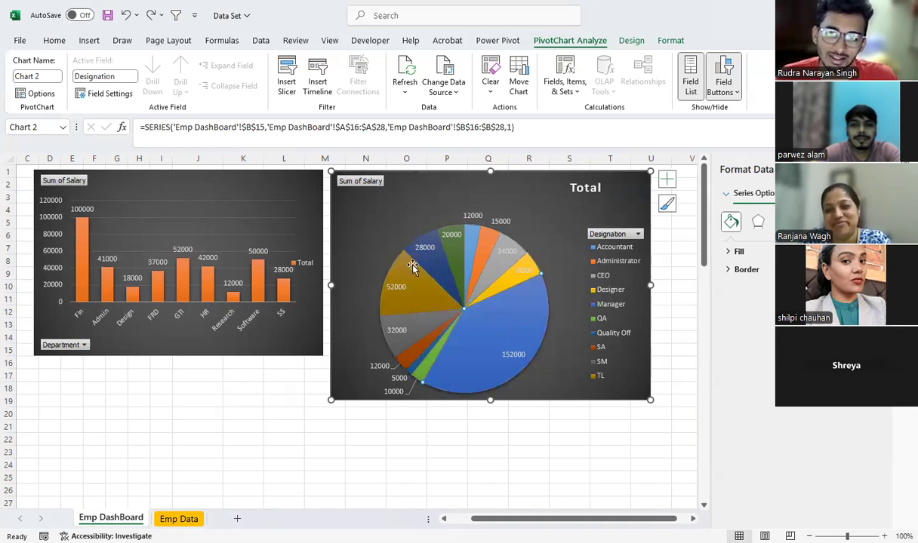
left_click(404, 272)
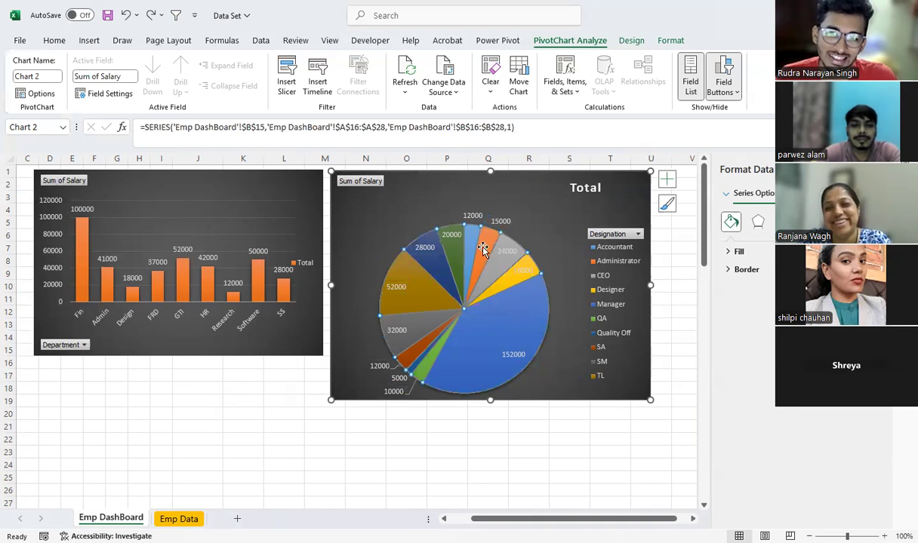
mouse_move(491, 237)
left_mouse_down()
mouse_move(492, 211)
mouse_move(513, 211)
mouse_move(483, 257)
mouse_move(466, 233)
mouse_move(538, 217)
mouse_move(485, 243)
mouse_move(370, 219)
mouse_move(375, 226)
left_mouse_up()
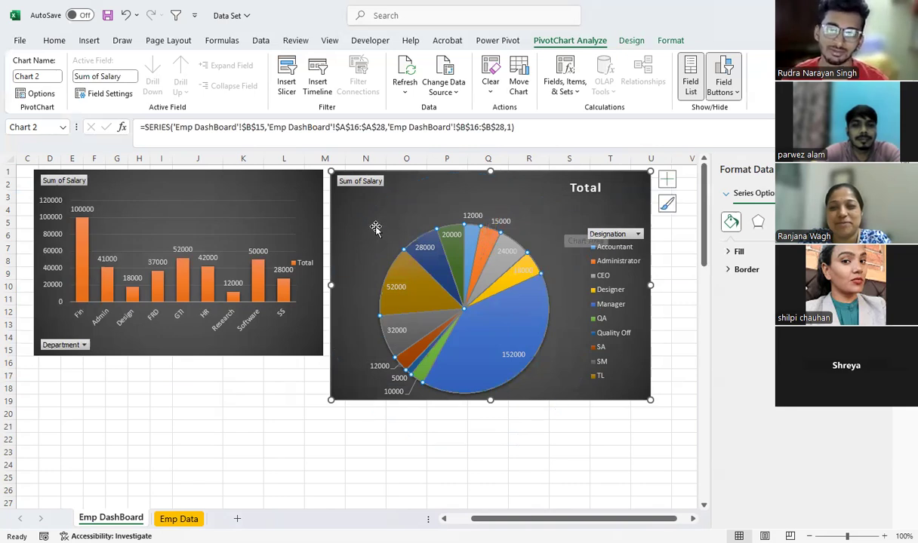
left_click_drag(485, 292, 527, 303)
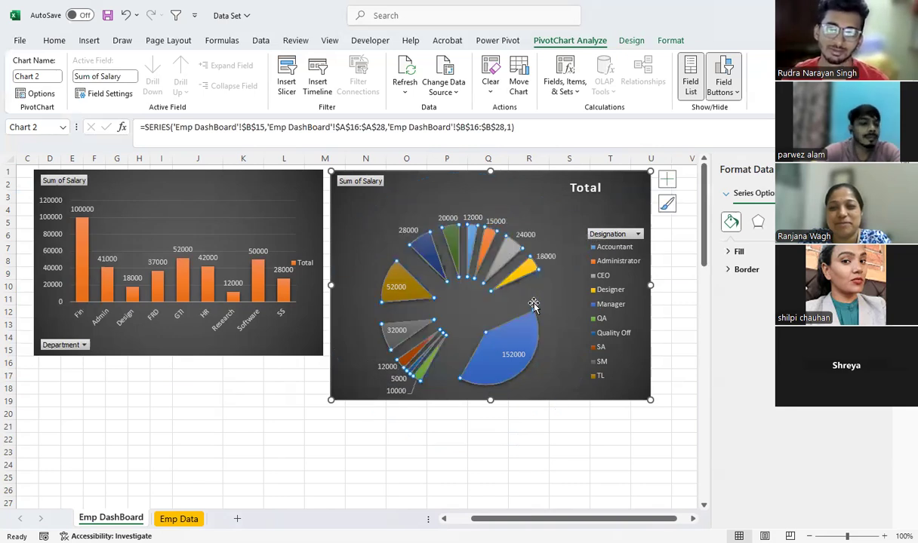
key("ctrl+z")
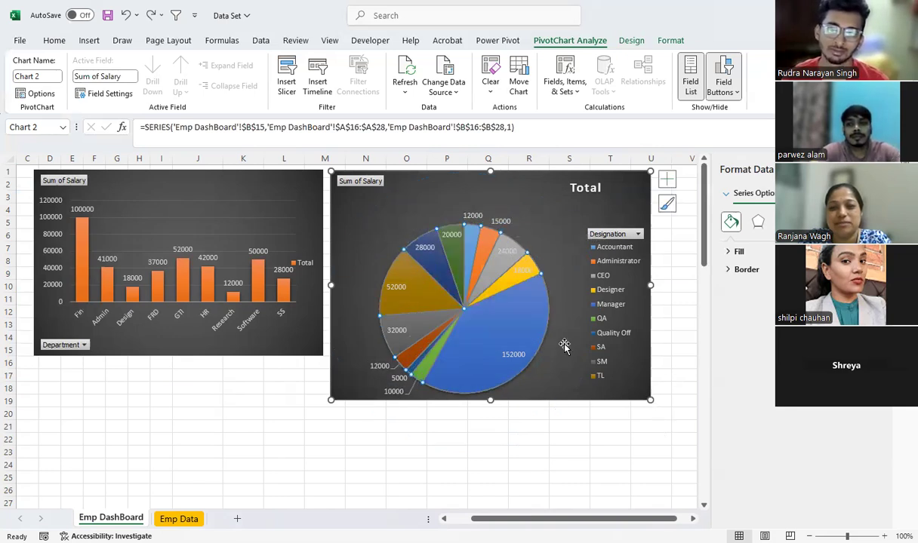
key("ctrl+z")
Explode only the Administrator slice from the designation pie and shrink the chart to end at about row 15 in column T
left_click(490, 259)
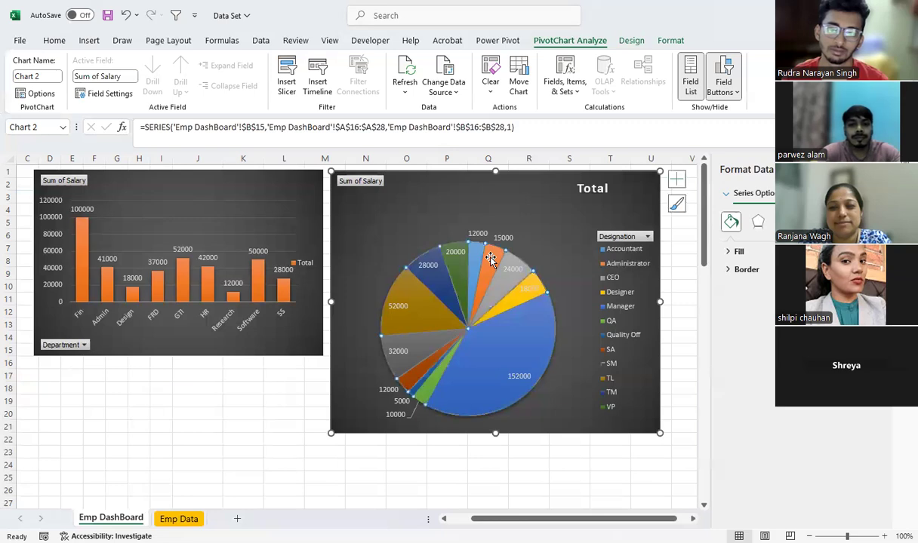
left_click_drag(510, 225, 537, 210)
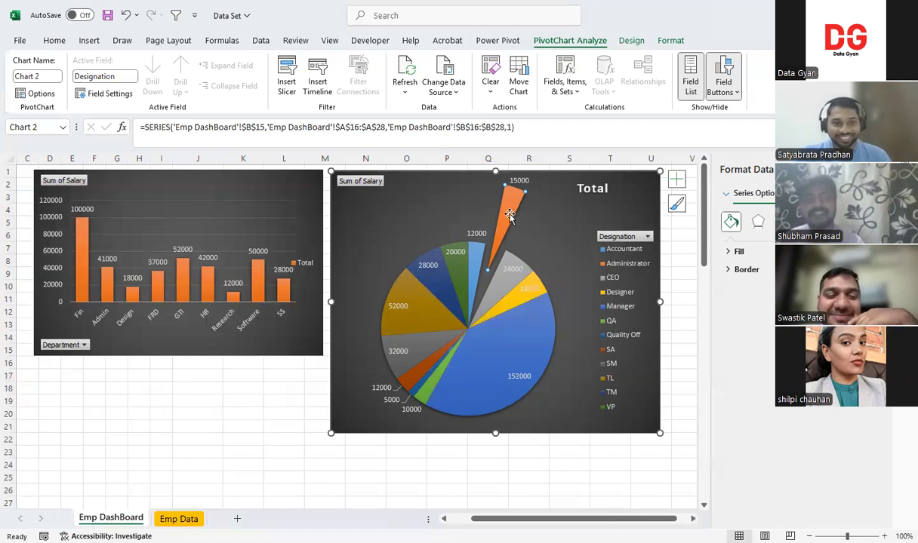
mouse_move(510, 215)
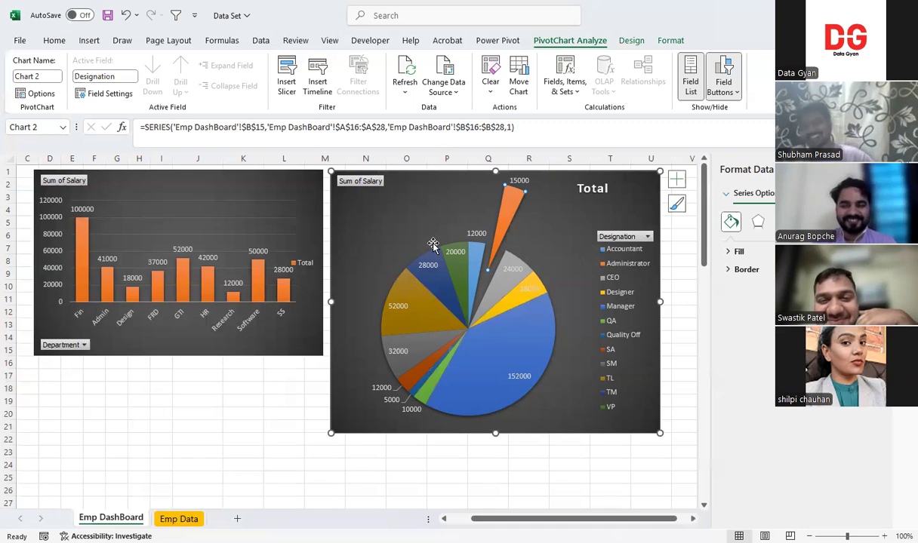
mouse_move(458, 278)
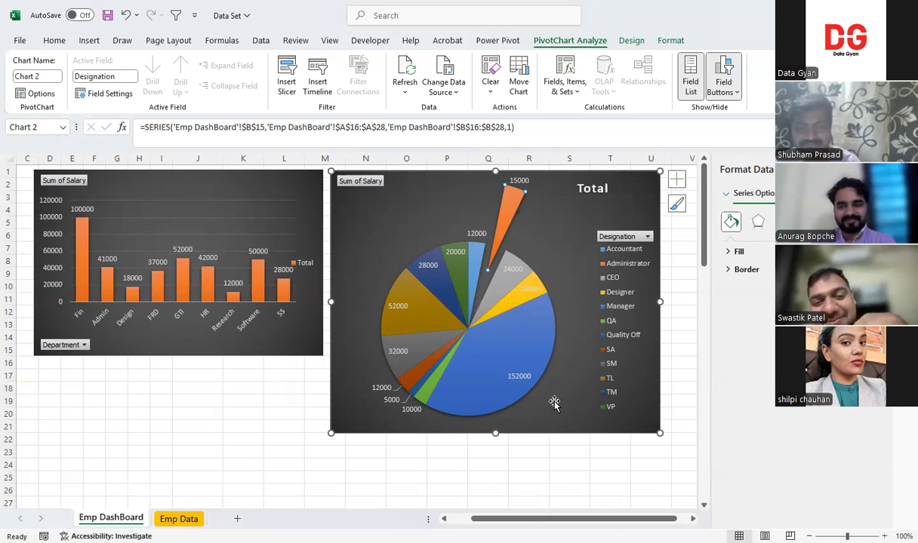
key("Down")
key("Down")
left_click_drag(656, 432, 607, 352)
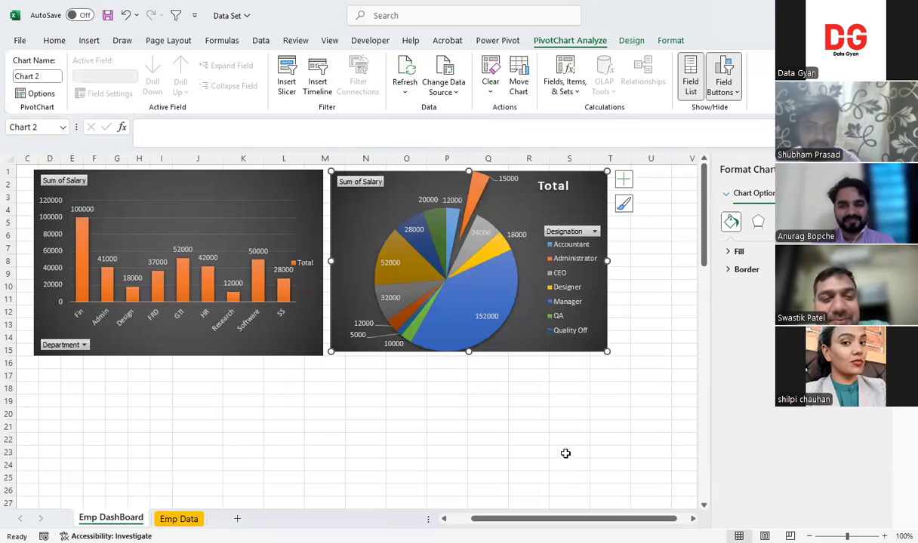
Replace the designation pie chart's title with "Desi Vs Salaru"
left_click(556, 185)
left_click(554, 186)
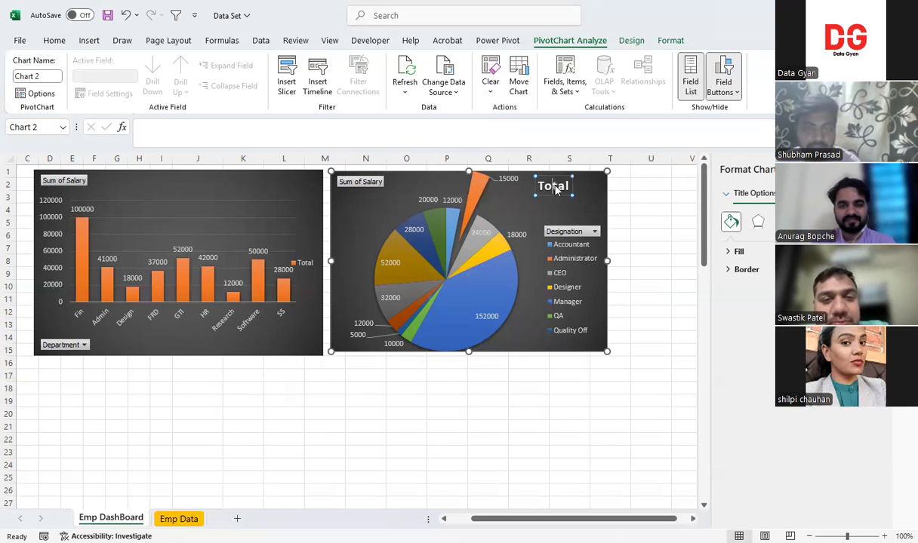
double_click(556, 189)
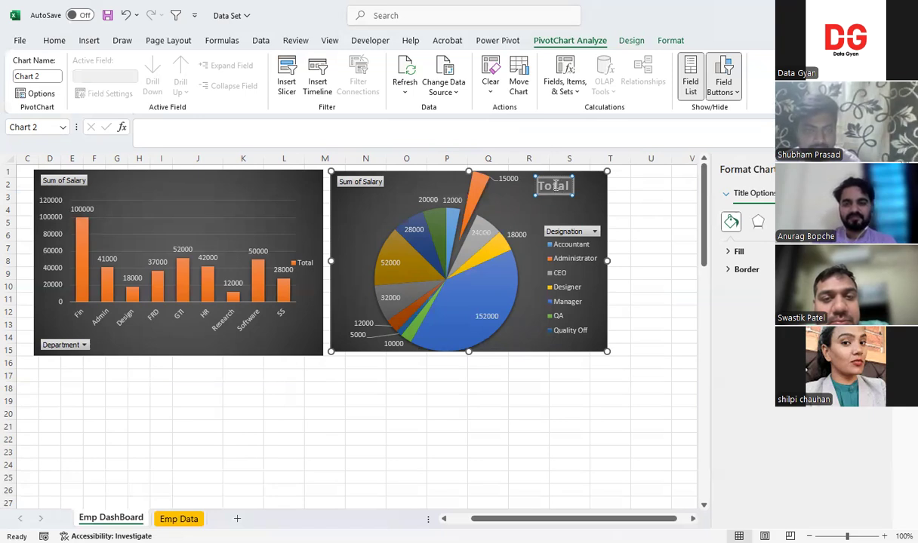
type("Desi V")
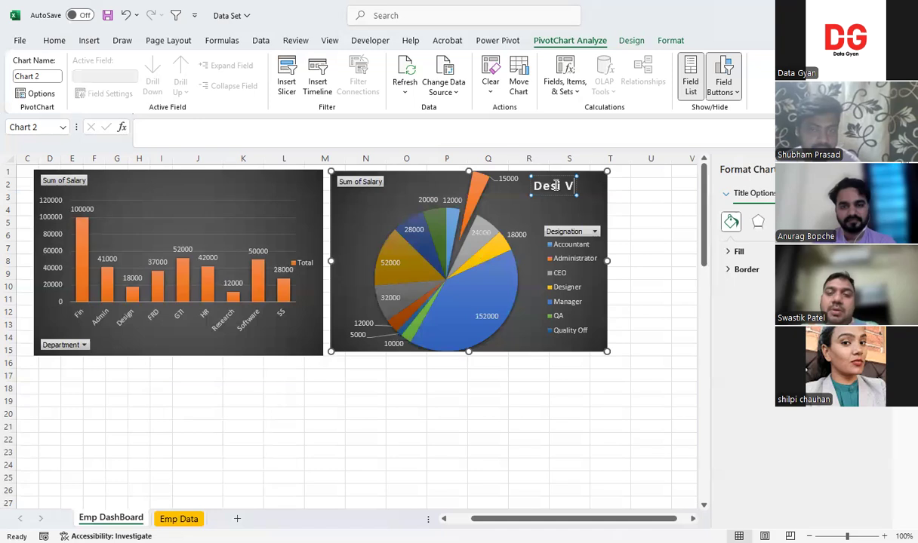
type("s Salaru")
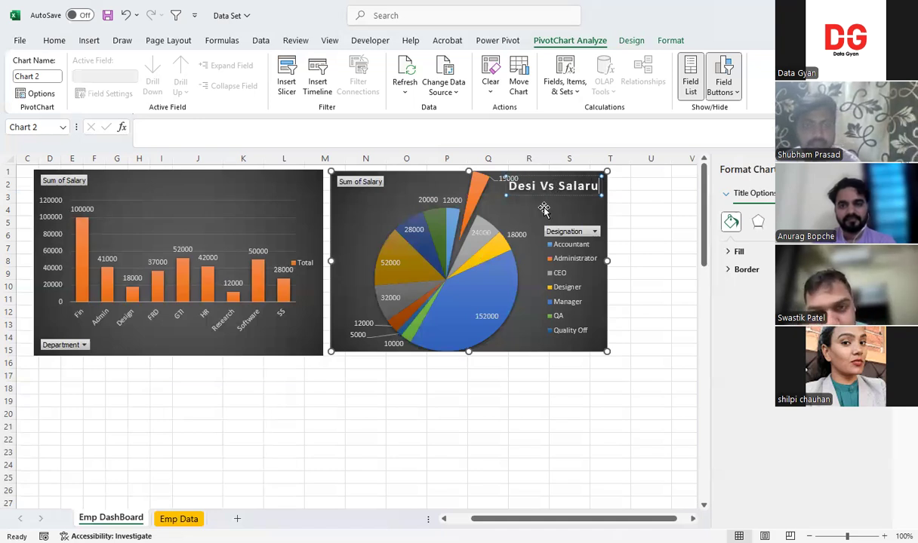
left_click(518, 199)
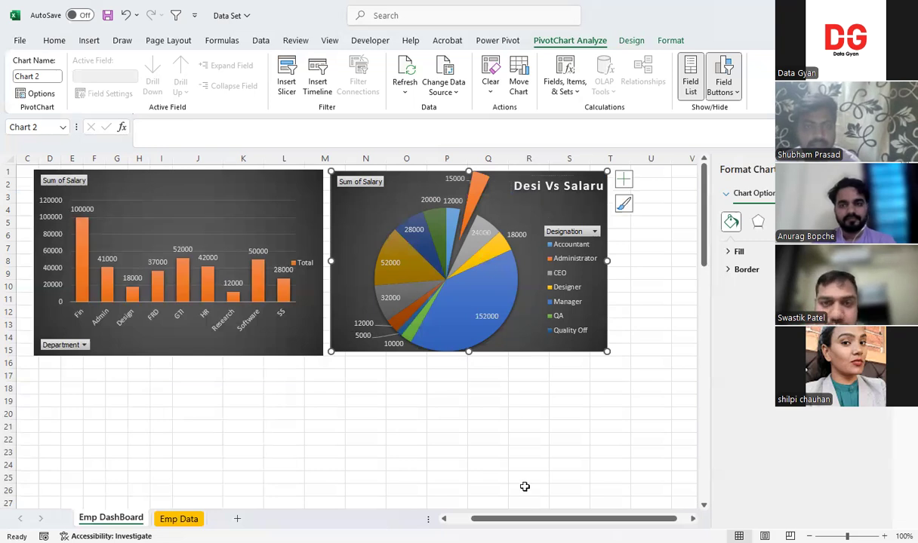
Insert a clustered column PivotChart from the country salary PivotTable starting at A30, and show data labels on its columns
left_click_drag(542, 521, 485, 522)
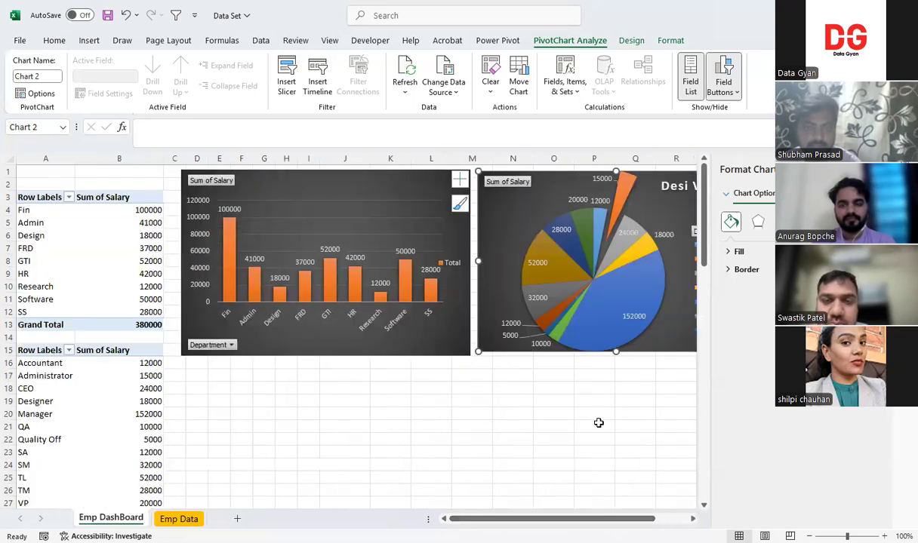
left_click_drag(709, 210, 706, 270)
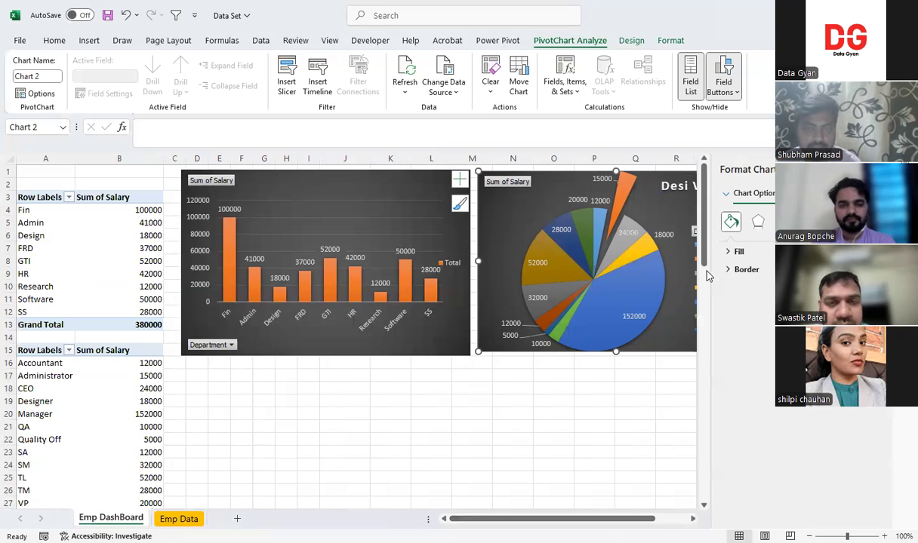
scroll(55, 287, "down", 4)
left_click(52, 287)
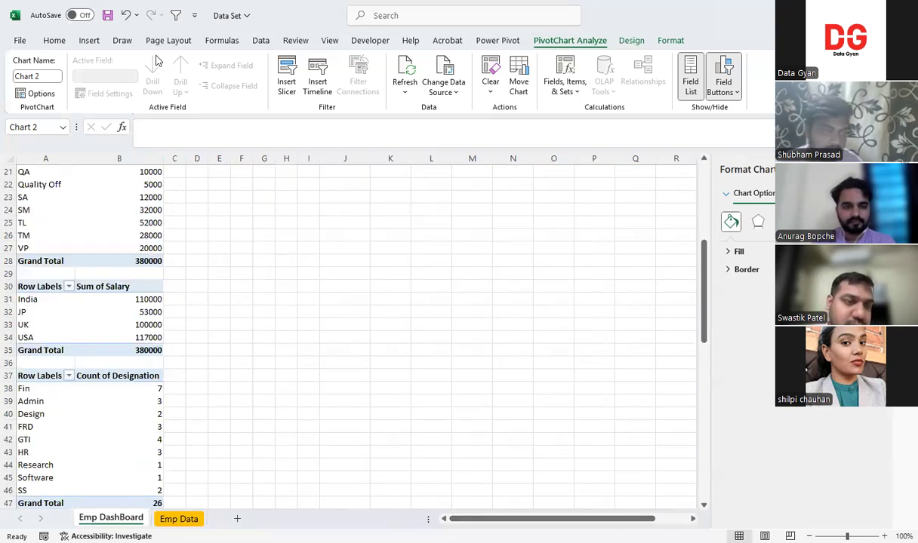
left_click(92, 41)
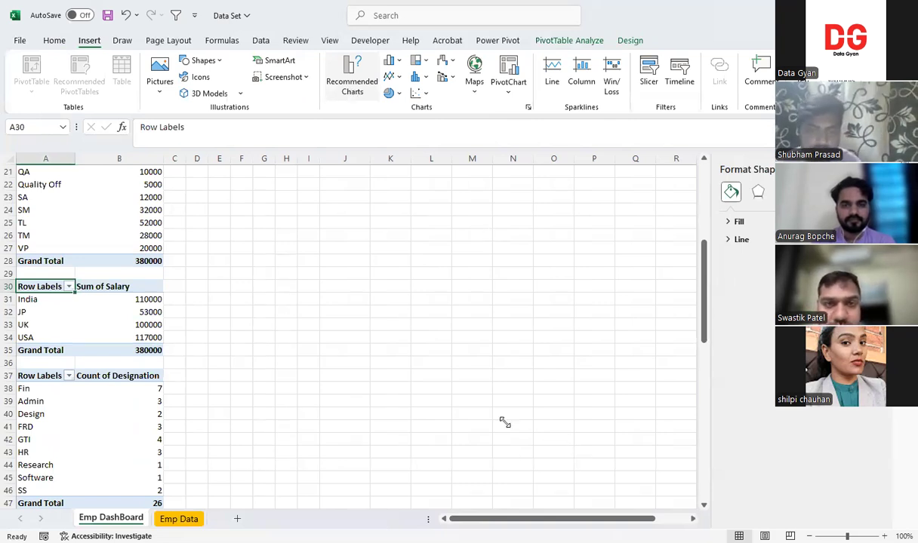
left_click(526, 255)
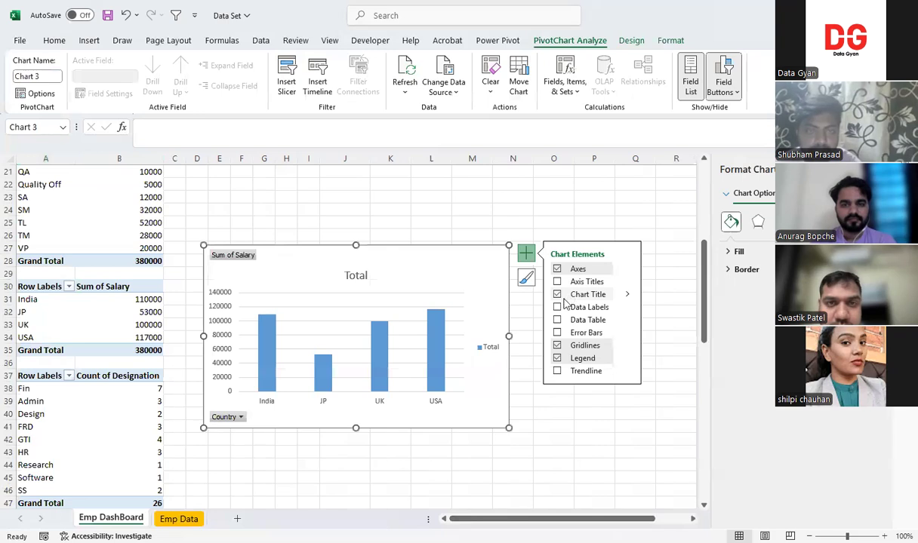
left_click(577, 305)
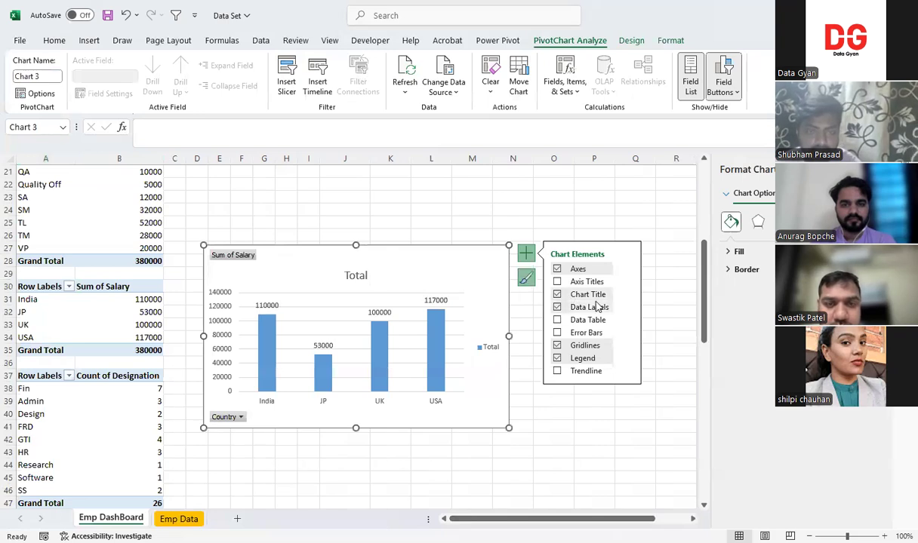
Apply the fourth Colorful palette, which starts with green, and the dark-background style to the country column chart
left_click(526, 277)
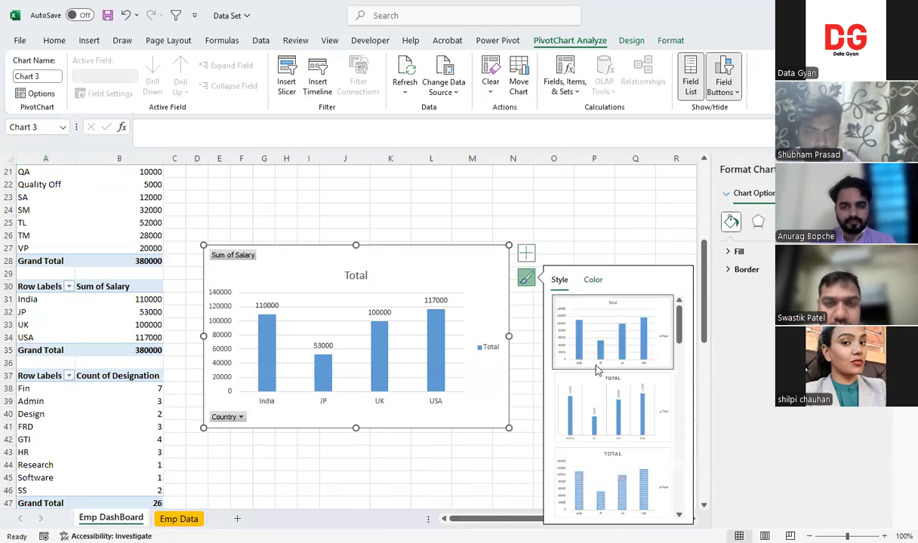
left_click(592, 279)
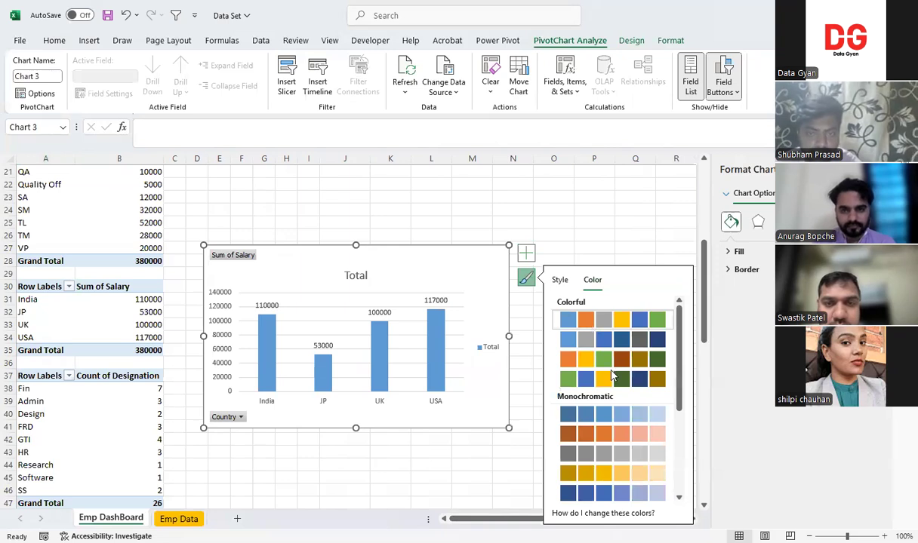
left_click(610, 380)
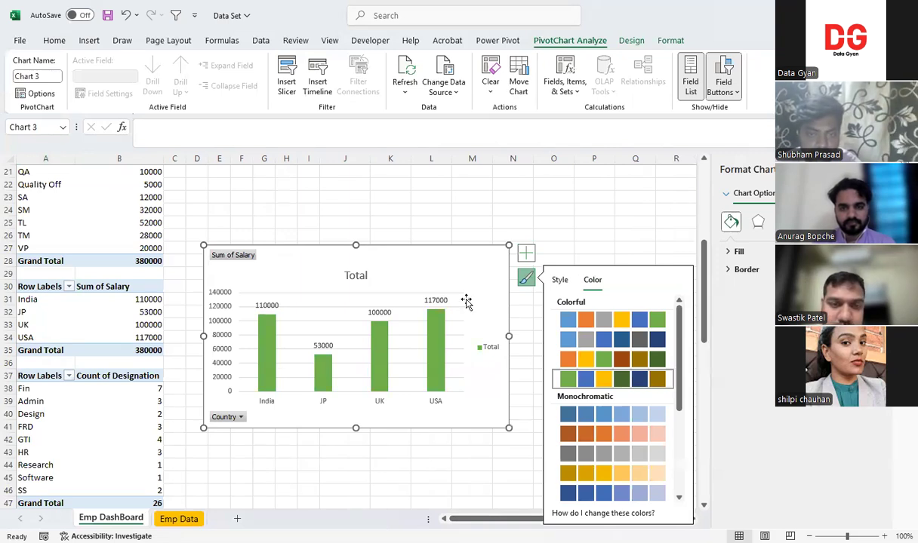
left_click(559, 279)
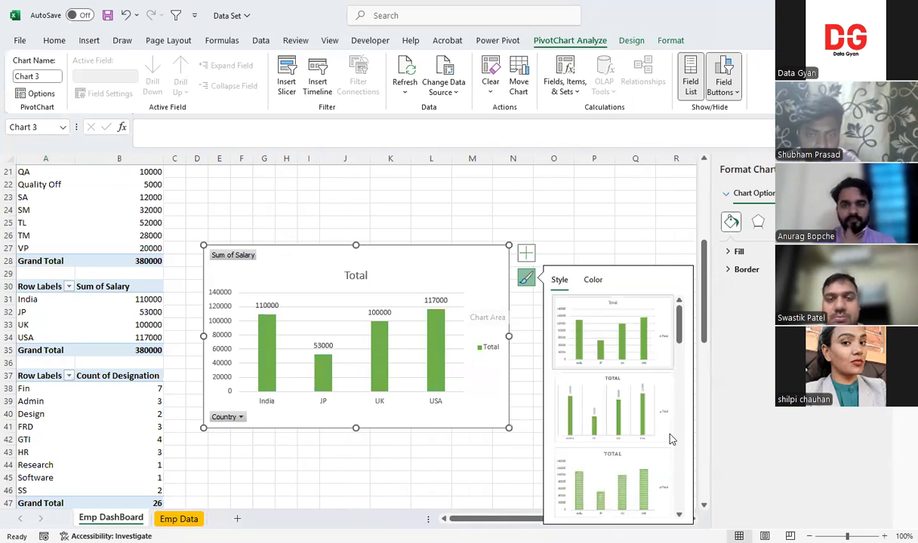
scroll(610, 366, "down", 5)
left_click(610, 367)
left_click(439, 475)
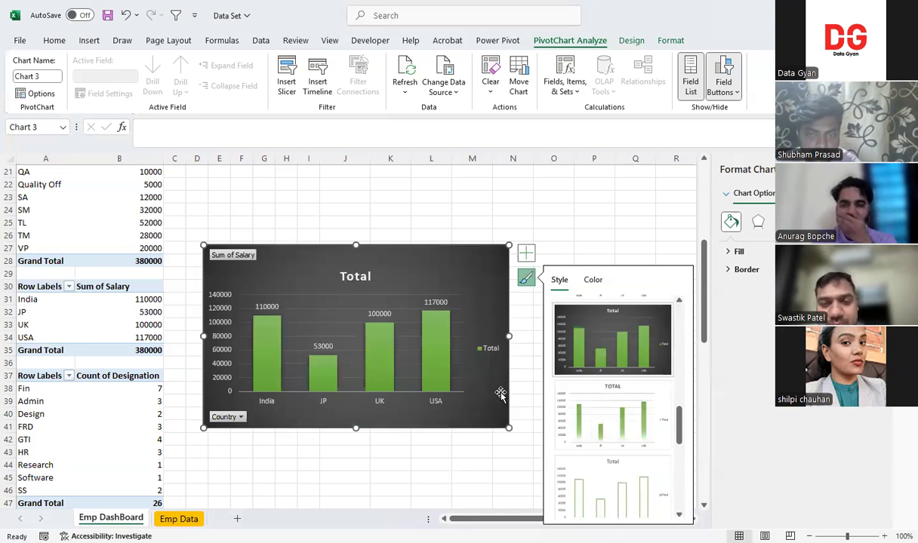
Title the country column chart "Country Vs Salary"
left_click(362, 278)
type("Co")
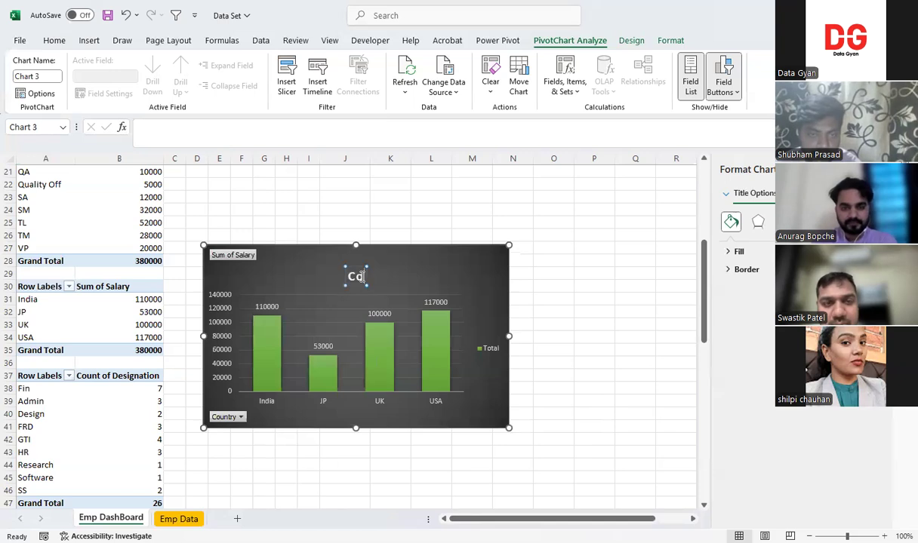
type("untry Vs")
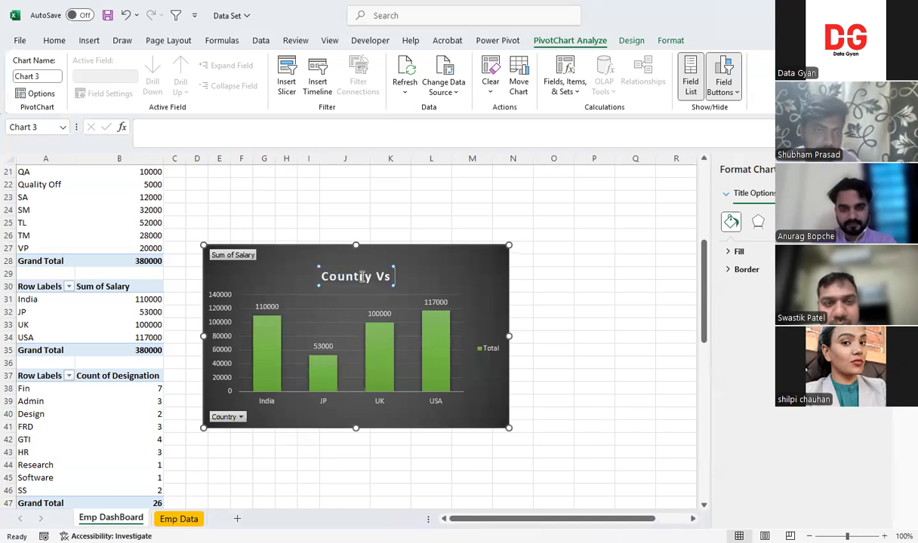
type(" Salary")
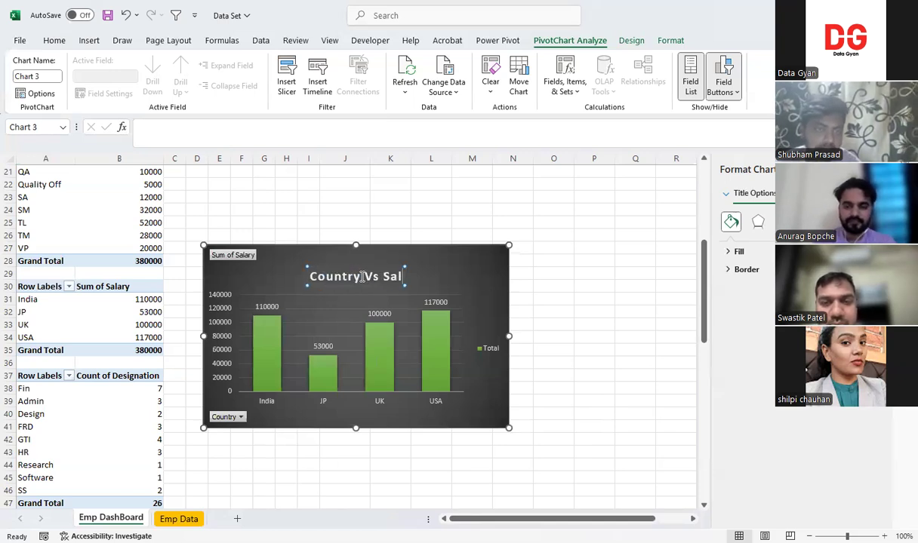
key("Escape")
key("Escape")
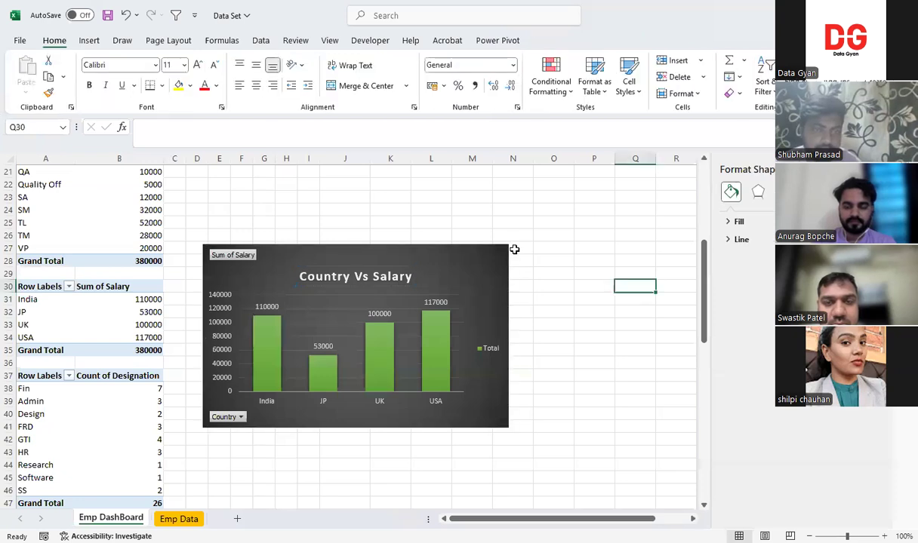
Replace "Vs" with "By" in the country chart's title so it reads "Country By Salary"
double_click(368, 276)
key("BackSpace")
key("BackSpace")
type("By")
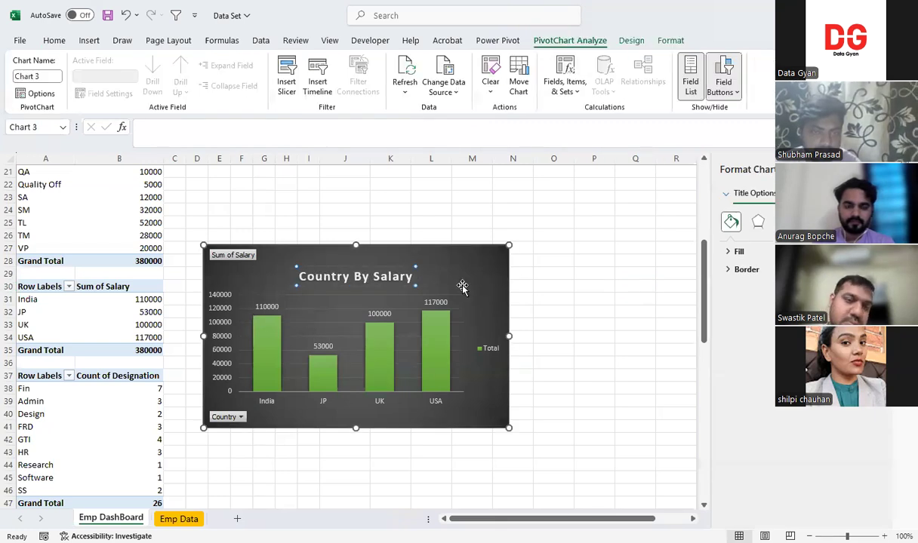
left_click(604, 284)
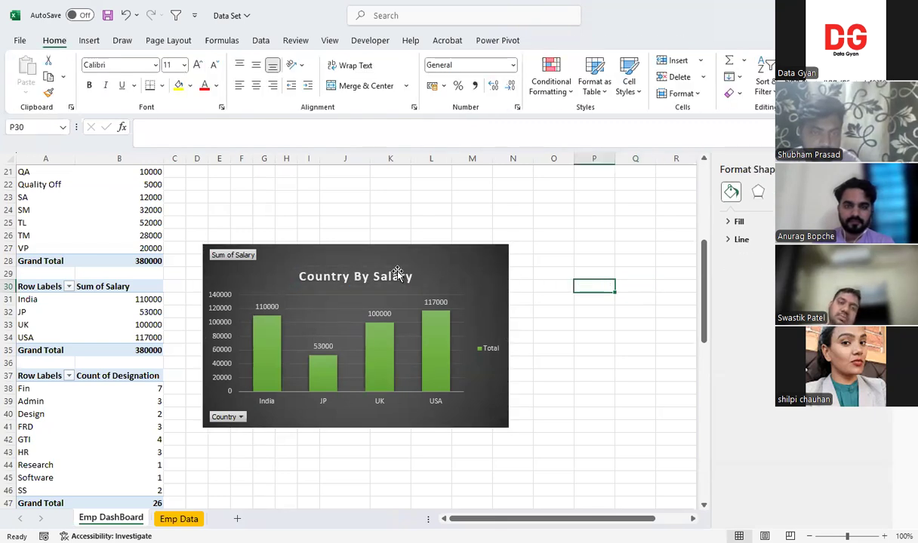
Move the country chart directly below the department column chart, starting at about row 18, and enlarge its plot area upward
double_click(440, 322)
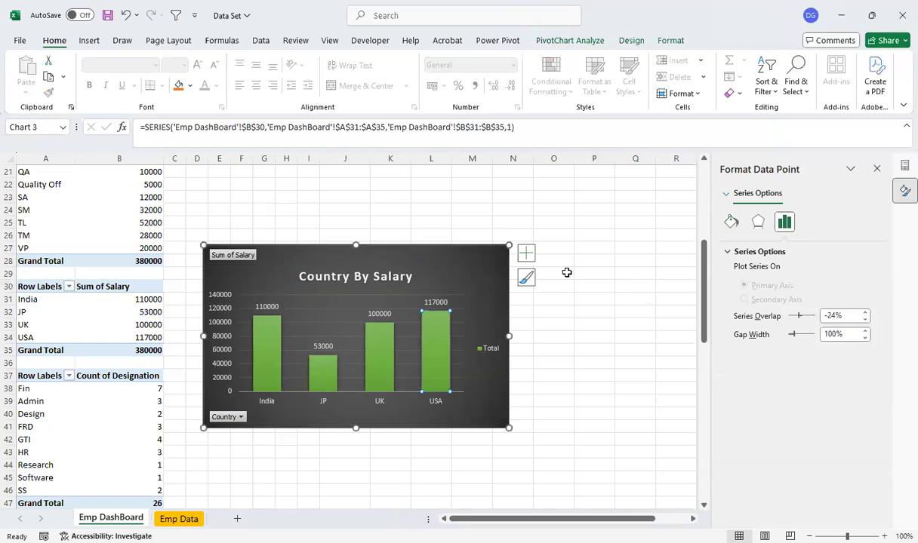
left_click_drag(410, 255, 395, 199)
left_click_drag(702, 317, 699, 289)
left_click_drag(411, 297, 402, 231)
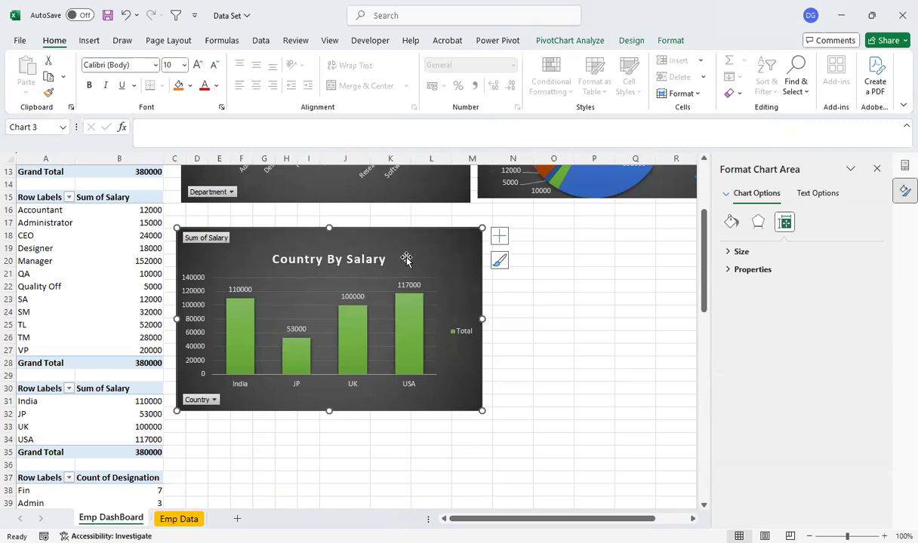
left_click(411, 280)
left_click_drag(449, 253, 450, 253)
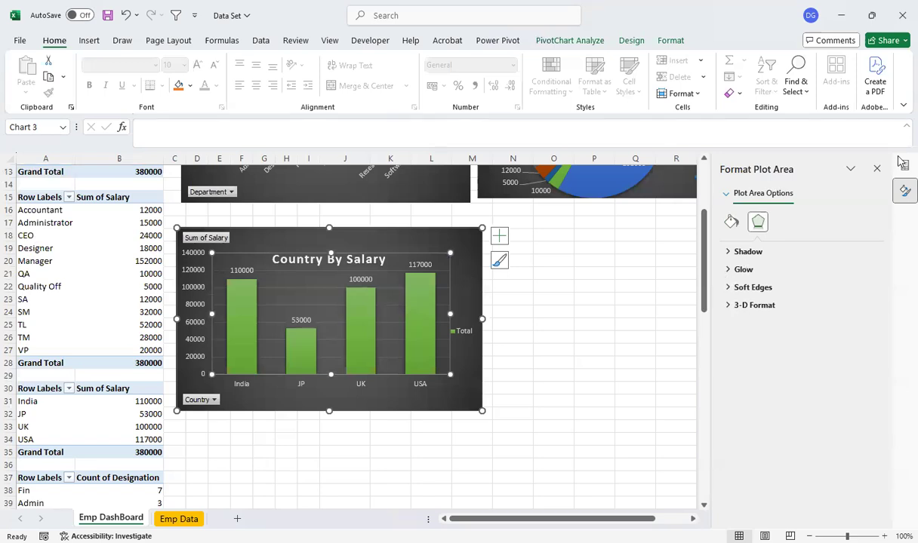
Fill only the USA column in the "Country By Salary" chart with solid red
left_click(594, 273)
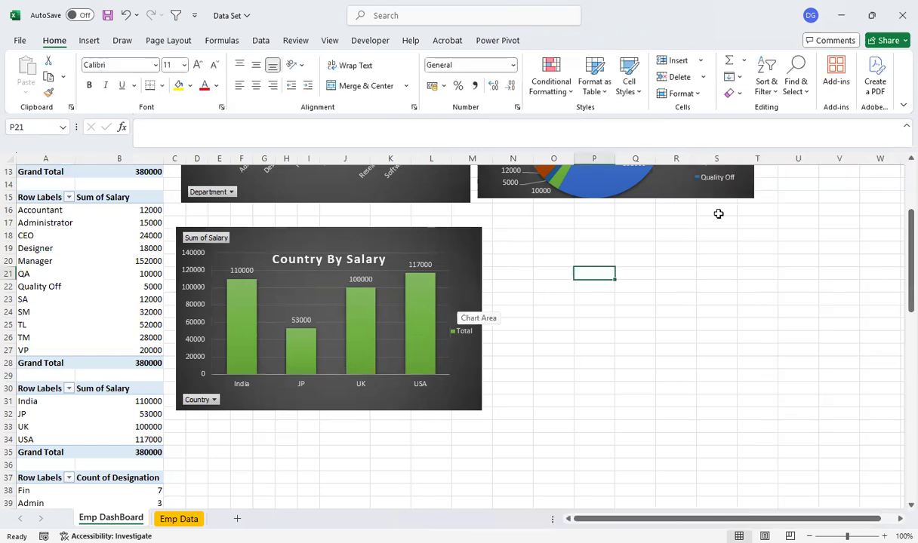
mouse_move(904, 230)
left_mouse_down()
mouse_move(898, 287)
mouse_move(903, 229)
mouse_move(896, 245)
left_mouse_up()
scroll(417, 345, "down", 2)
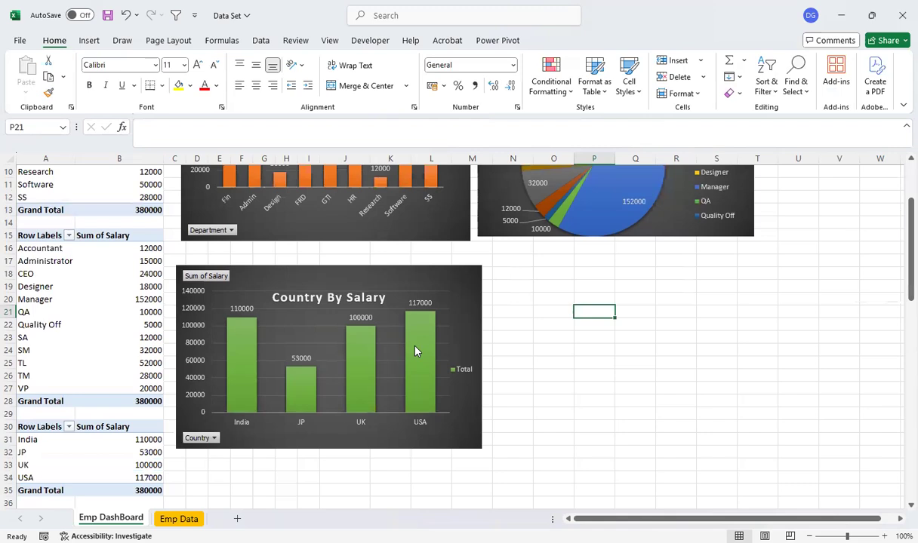
double_click(416, 351)
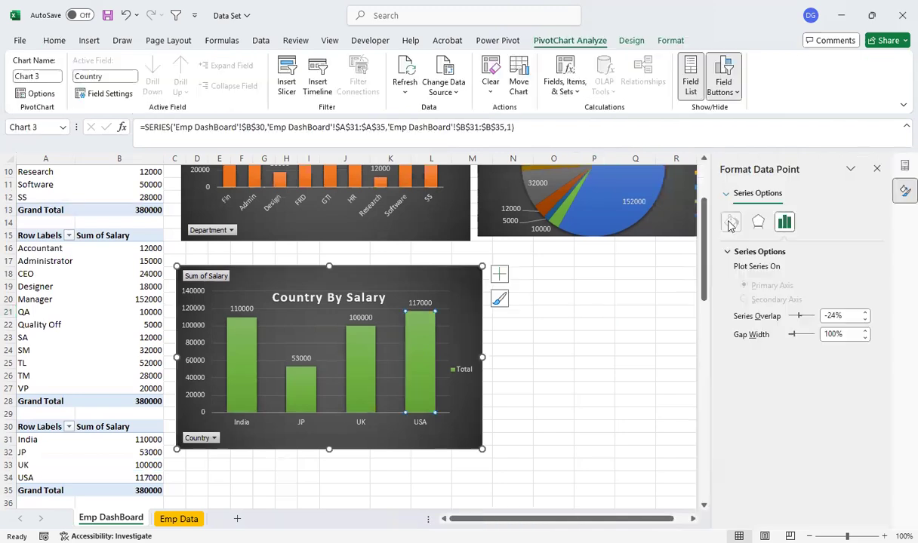
left_click(730, 221)
left_click(739, 251)
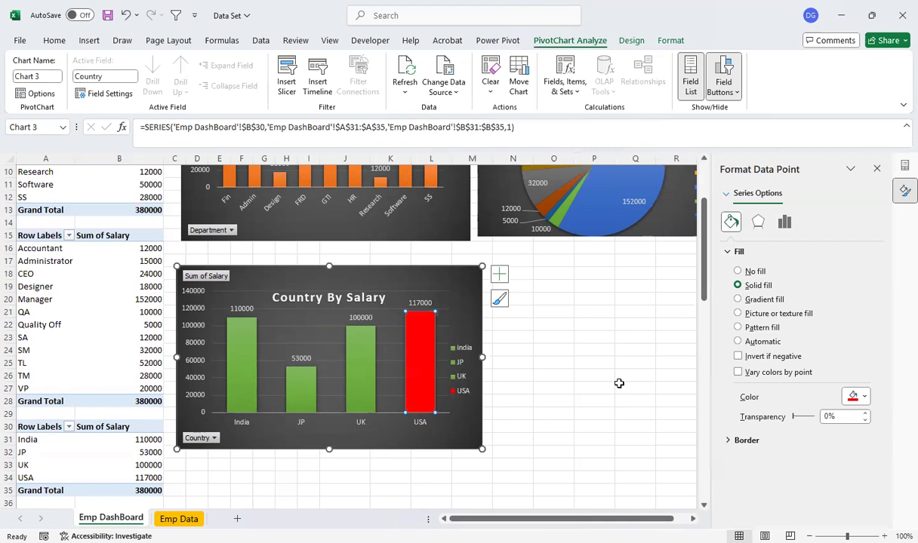
left_click(618, 384)
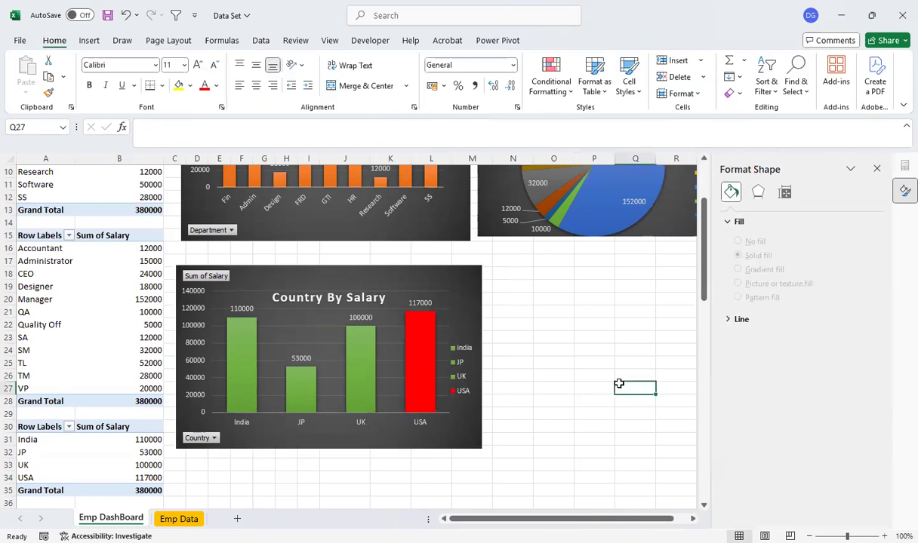
left_click(877, 166)
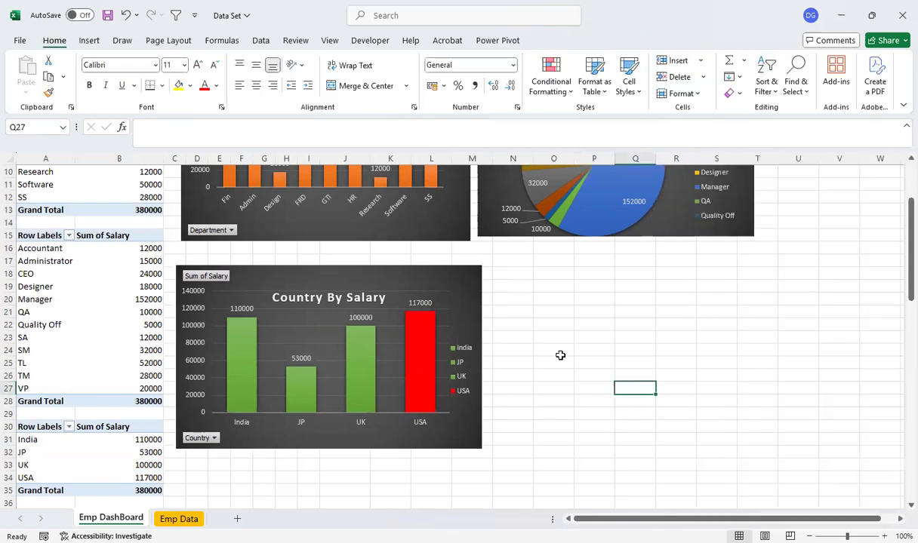
Move the country chart up about one row, closer beneath the department column chart, so it starts at about row 16
left_click_drag(393, 280, 392, 267)
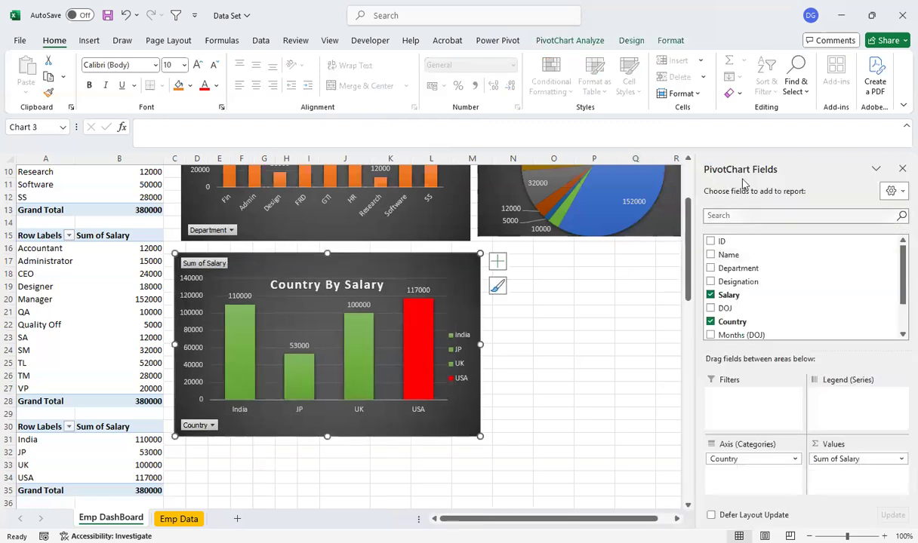
left_click(901, 171)
mouse_move(906, 264)
left_mouse_down()
mouse_move(897, 195)
mouse_move(899, 258)
left_mouse_up()
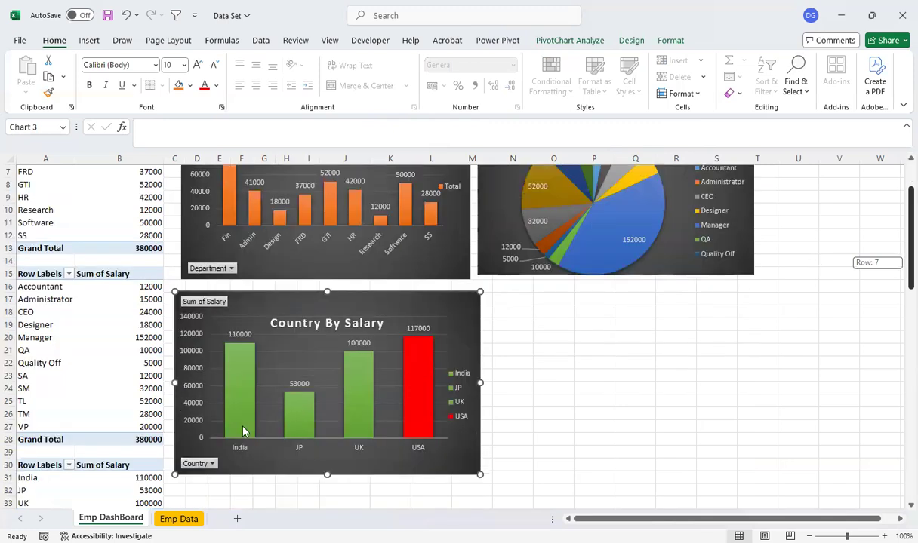
Fill only the India column in the "Country By Salary" chart with standard yellow
left_click(236, 390)
left_click(236, 390)
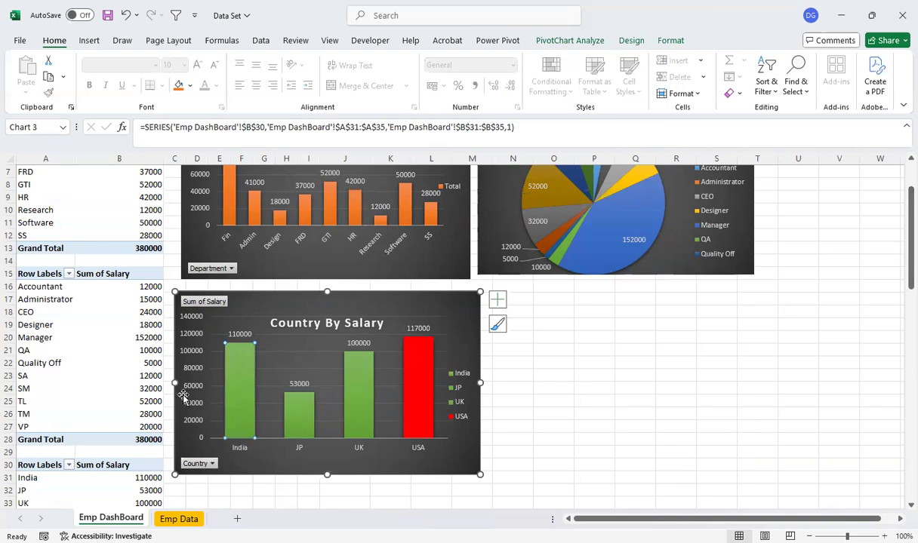
double_click(234, 388)
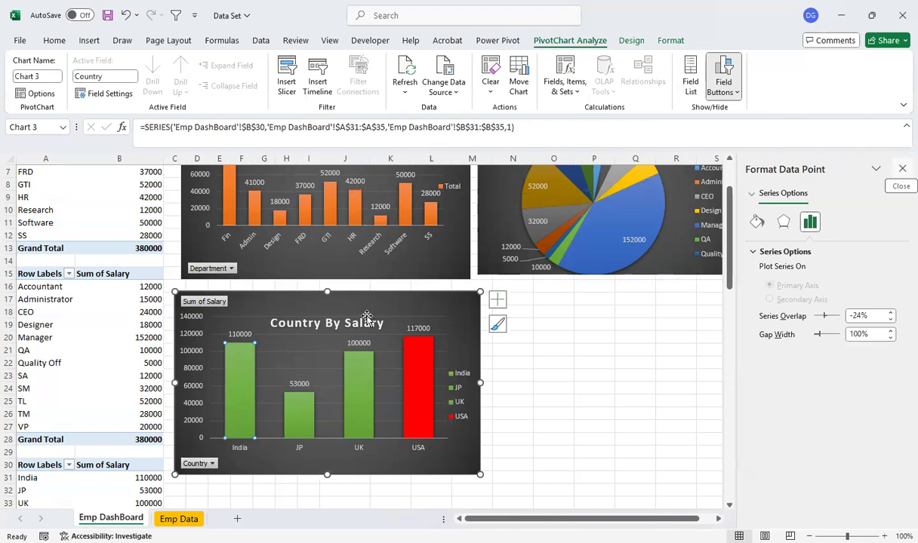
left_click(902, 169)
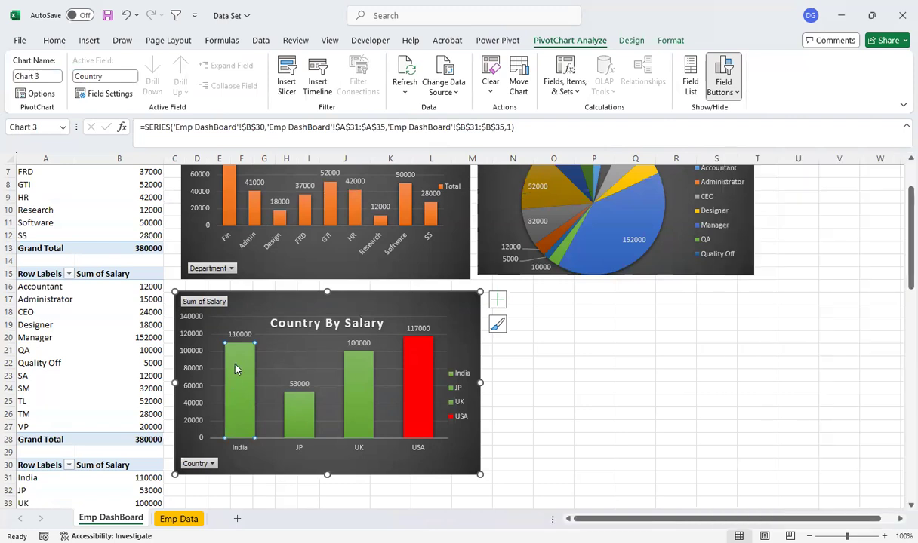
double_click(235, 369)
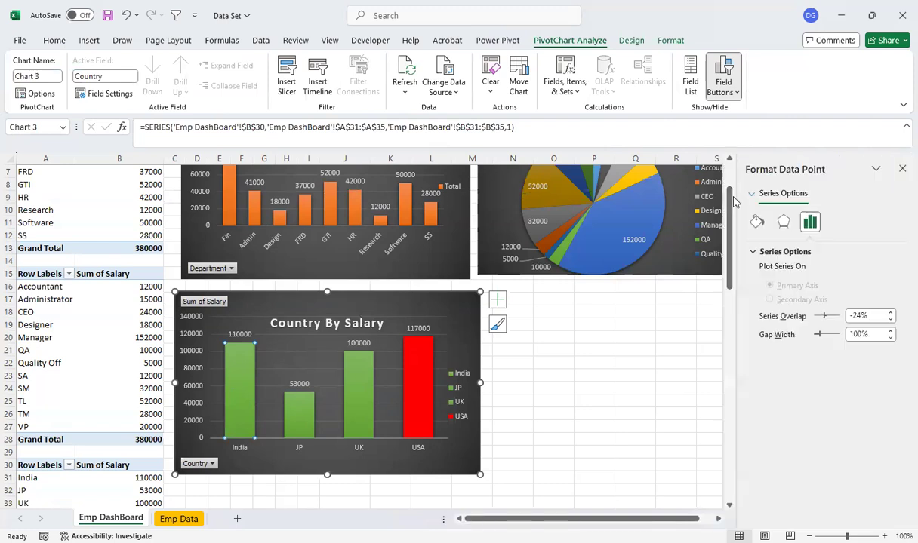
left_click(756, 222)
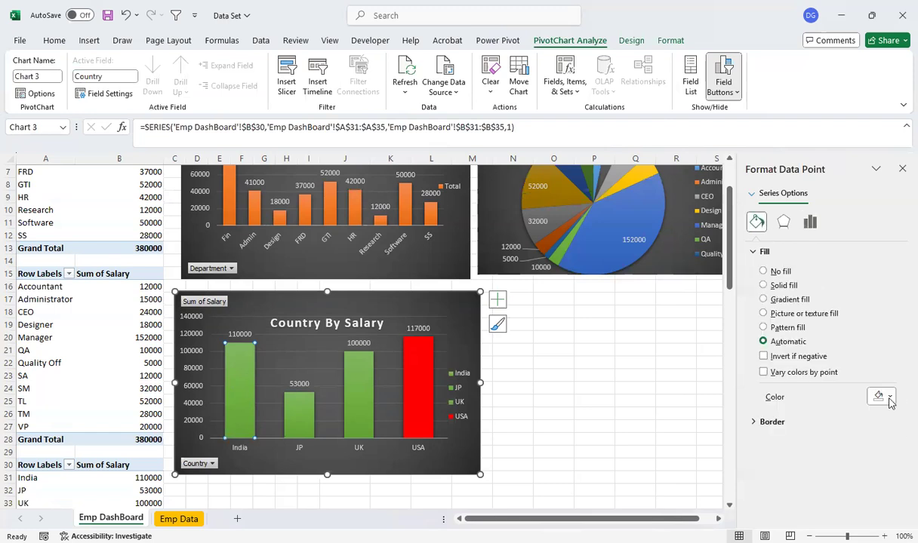
left_click(888, 400)
left_click(800, 360)
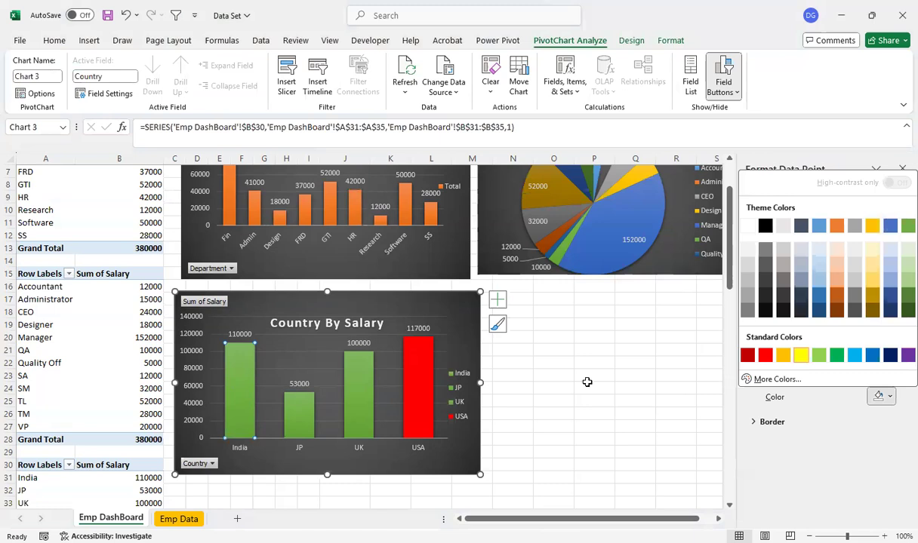
left_click(587, 386)
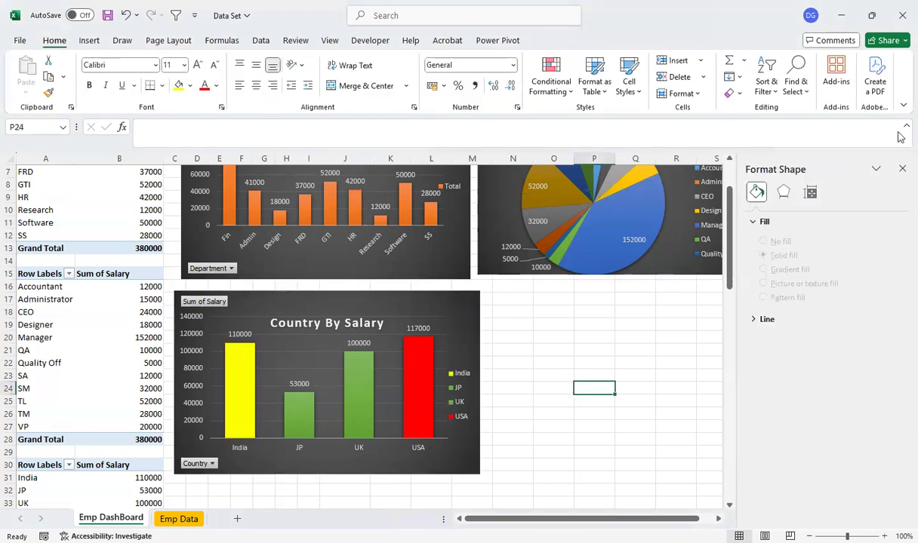
left_click(901, 169)
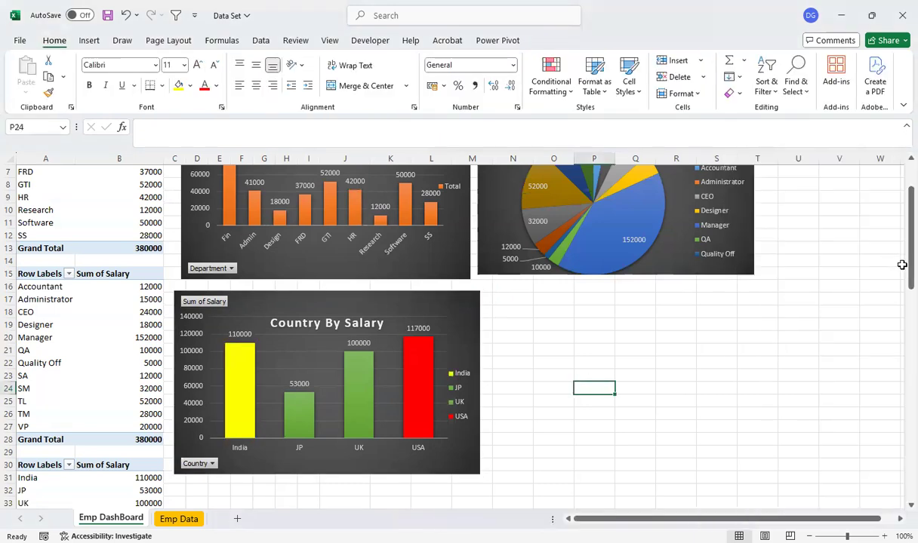
Replace "Vs" with "By" in the designation pie chart's title so it reads "Desi By Salaru"
left_click_drag(903, 265, 898, 236)
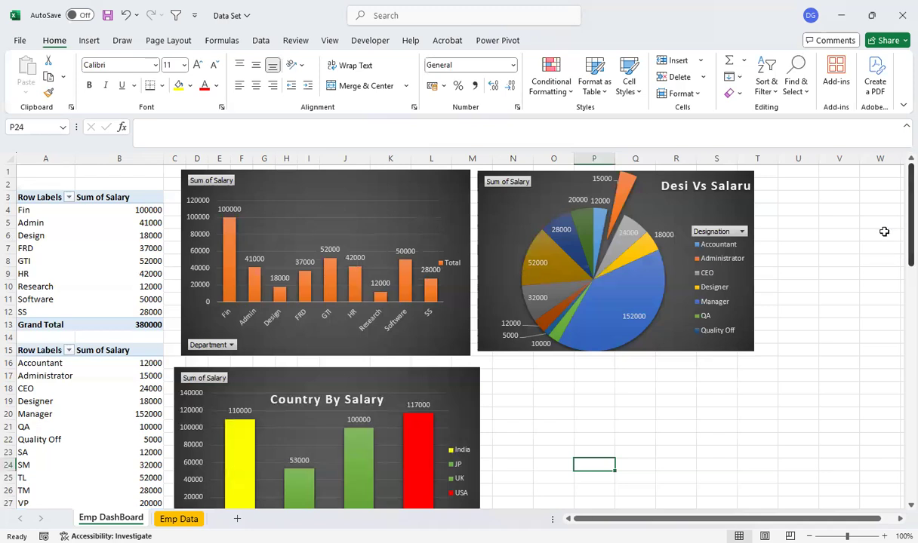
double_click(705, 186)
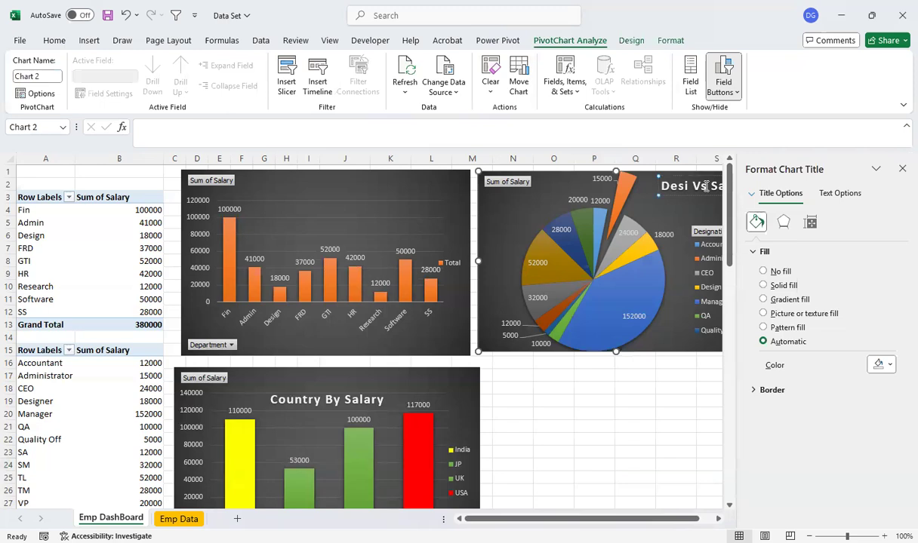
key("BackSpace")
key("BackSpace")
type("By")
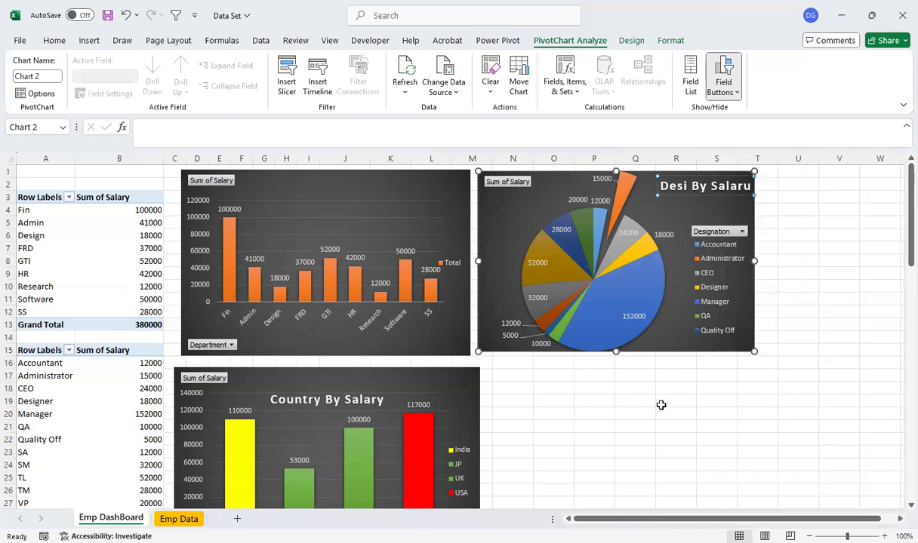
Insert a Line PivotChart from the Count of Designation PivotTable that starts at A37
left_click_drag(897, 214, 897, 262)
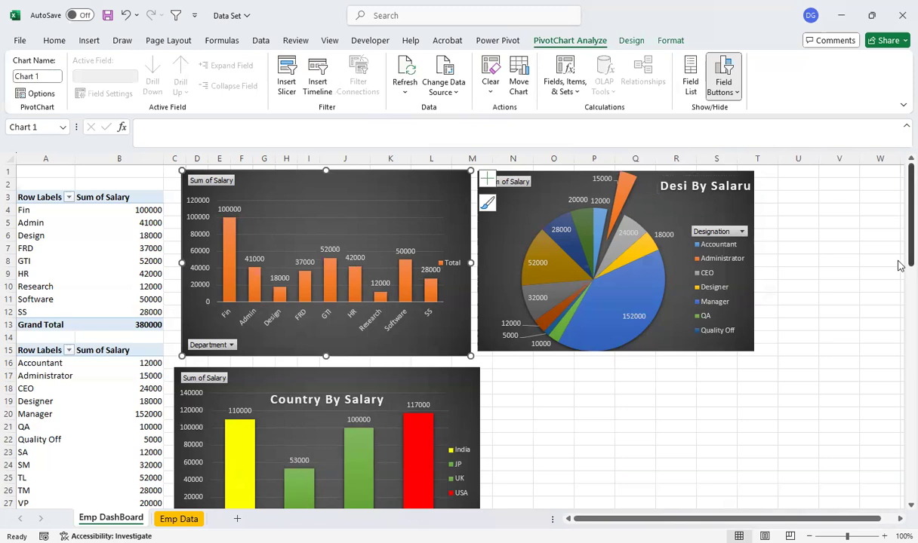
scroll(898, 265, "down", 4)
scroll(260, 330, "down", 5)
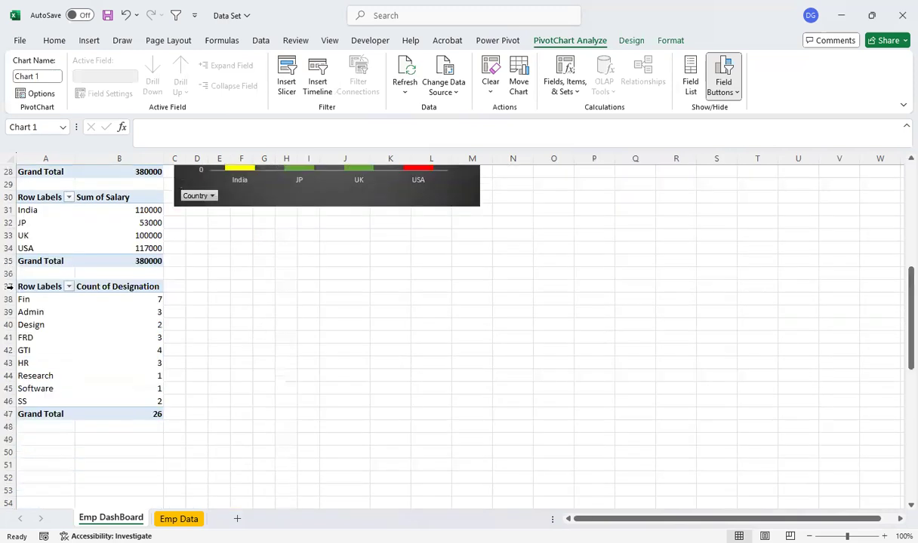
left_click(46, 287)
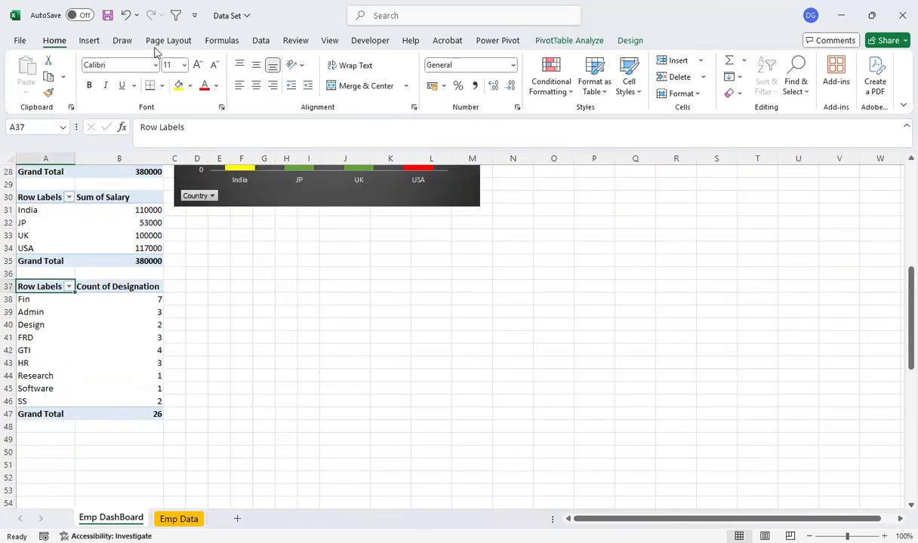
left_click(102, 42)
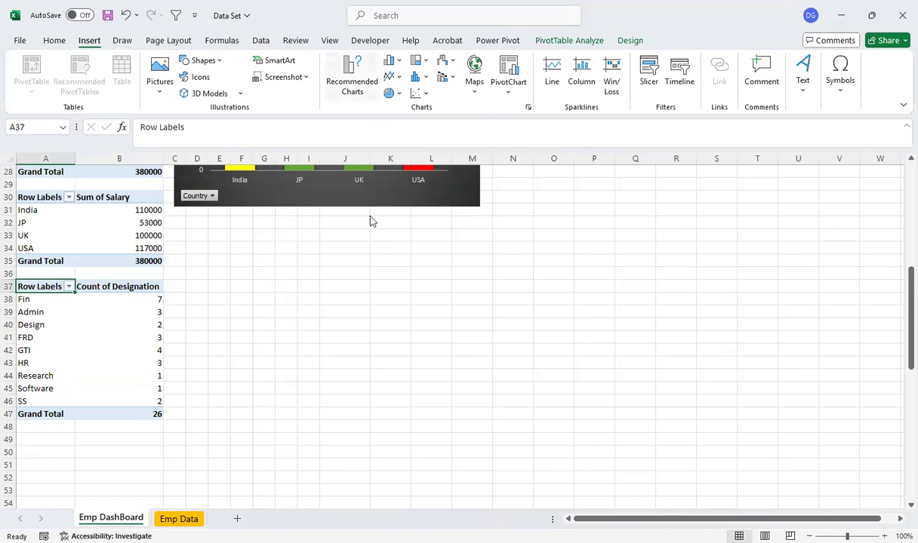
left_click(297, 187)
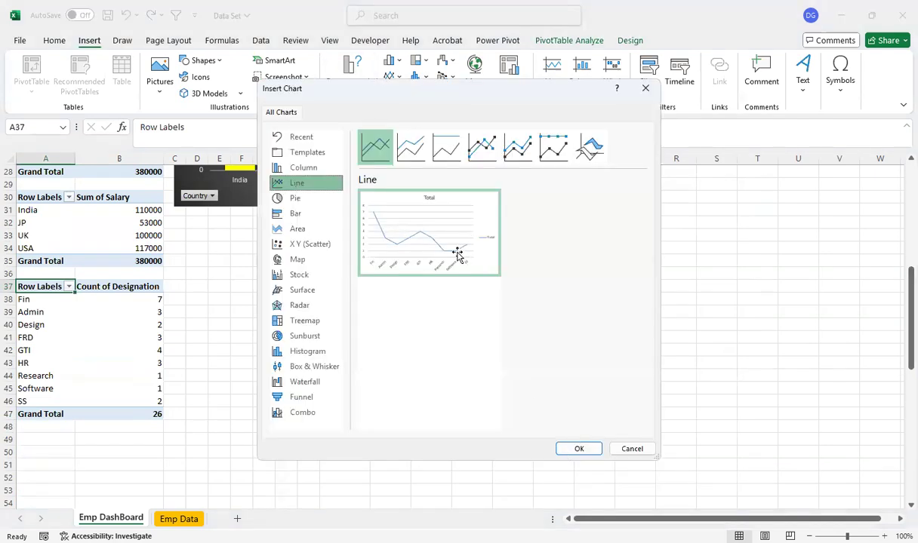
double_click(418, 227)
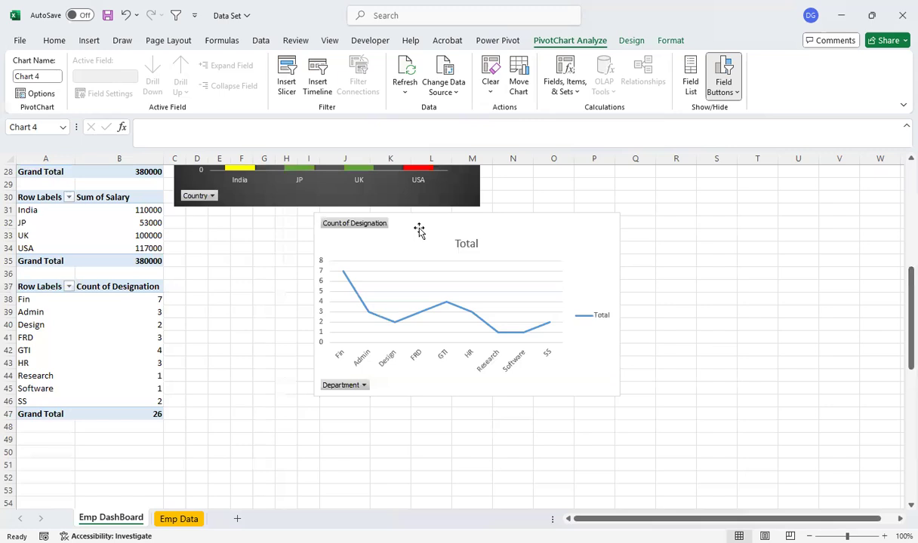
Add data labels to the designation-count line chart and apply the dark gradient-background style with a thick line
left_click(636, 222)
left_click(667, 276)
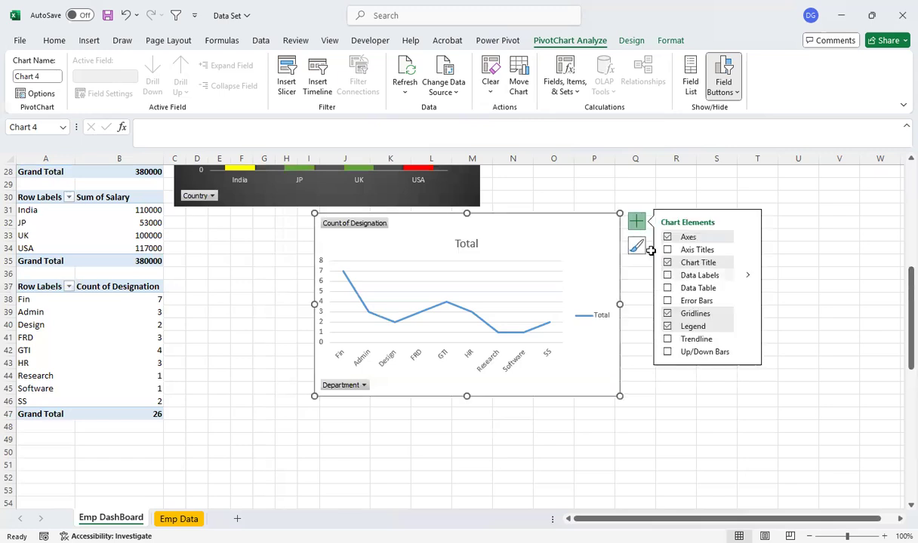
left_click(636, 246)
left_click_drag(785, 287, 790, 396)
scroll(739, 377, "down", 2)
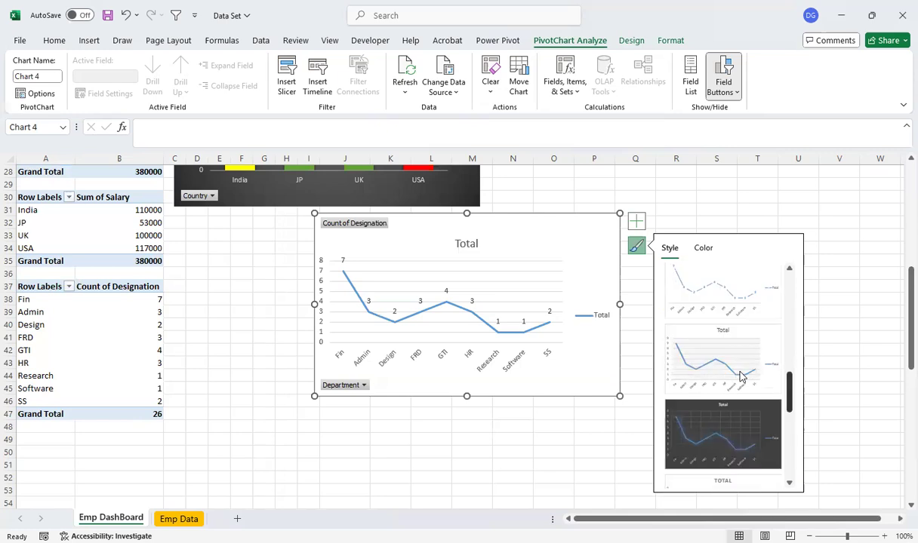
scroll(740, 377, "down", 2)
left_click_drag(789, 412, 787, 275)
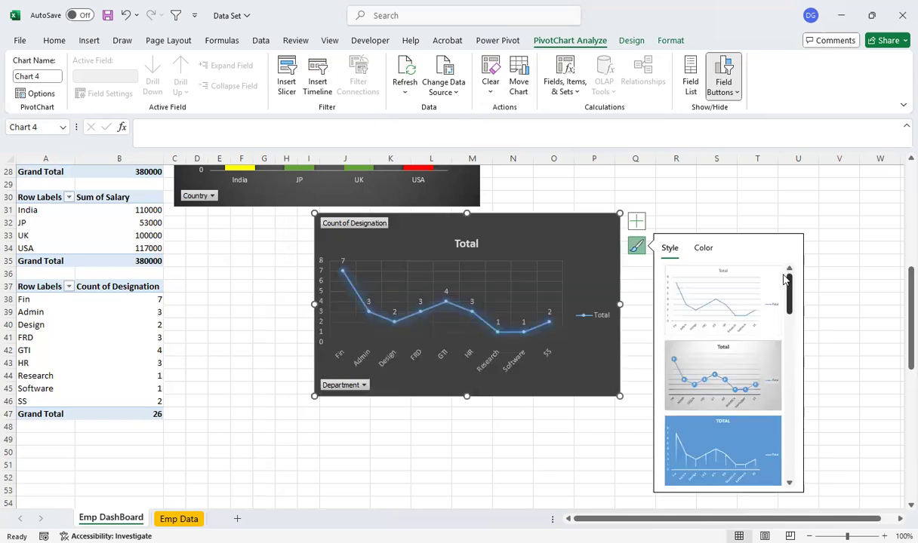
scroll(777, 373, "down", 3)
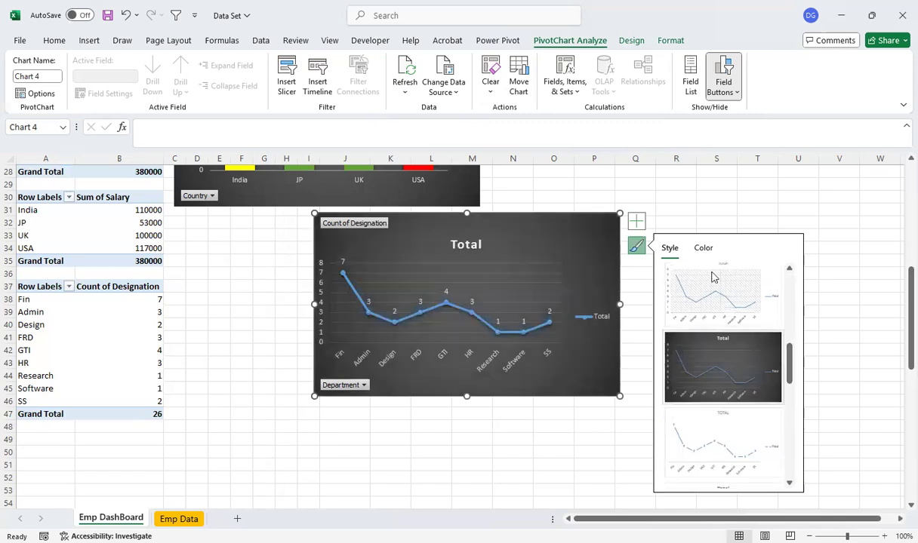
Apply the fourth Monochromatic palette, in gold shades, to the designation-count line chart
left_click(703, 247)
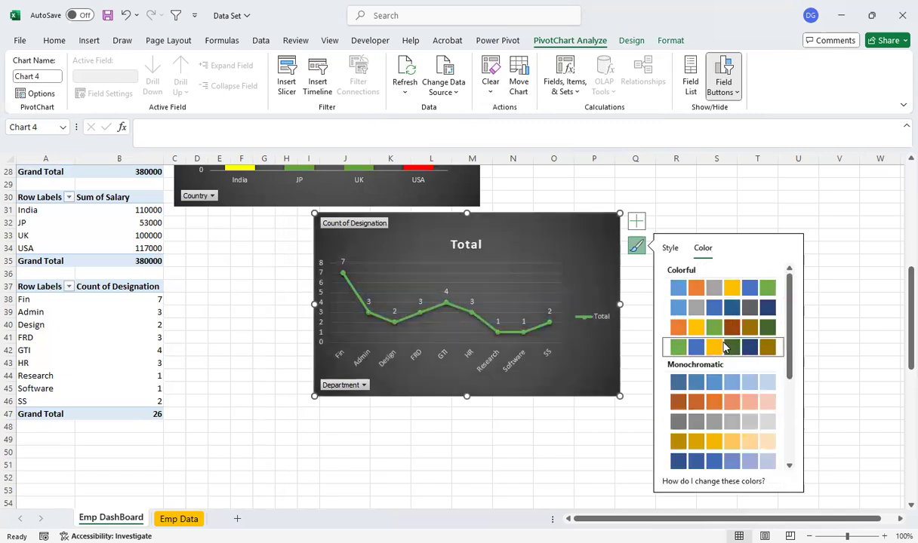
left_click(709, 326)
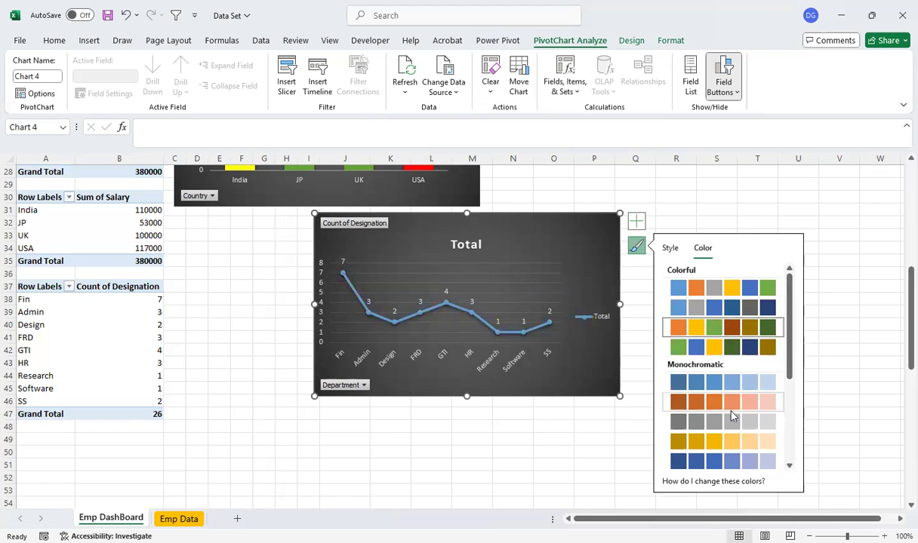
left_click(717, 442)
left_click(535, 429)
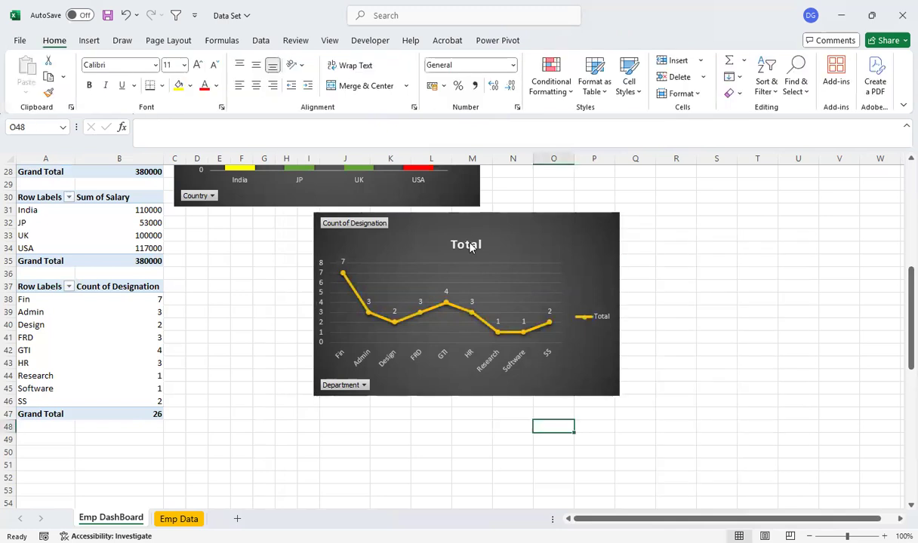
Move the designation-count line chart beside the country chart and directly below the designation pie chart, starting at about row 16
double_click(469, 247)
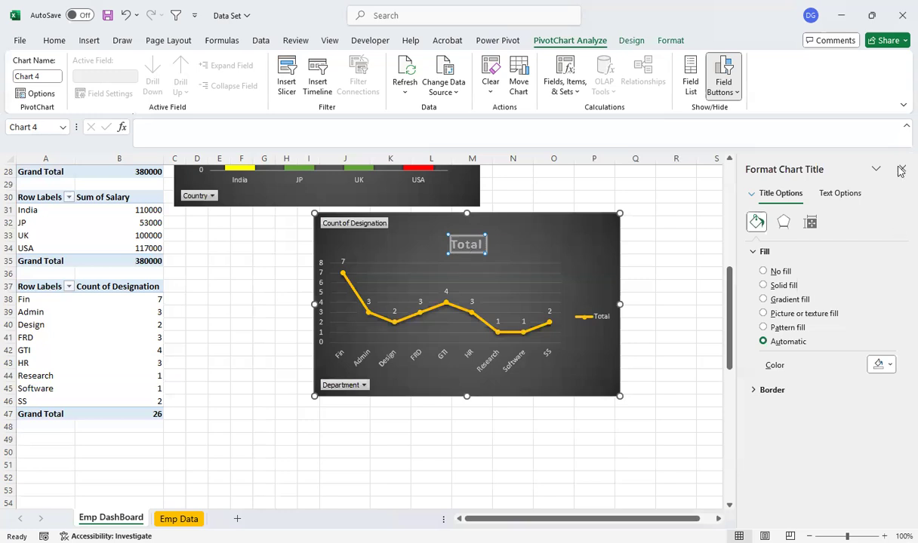
left_click(723, 194)
left_click_drag(901, 319, 899, 285)
scroll(514, 299, "down", 4)
left_click_drag(529, 319, 722, 195)
left_click_drag(898, 293, 898, 257)
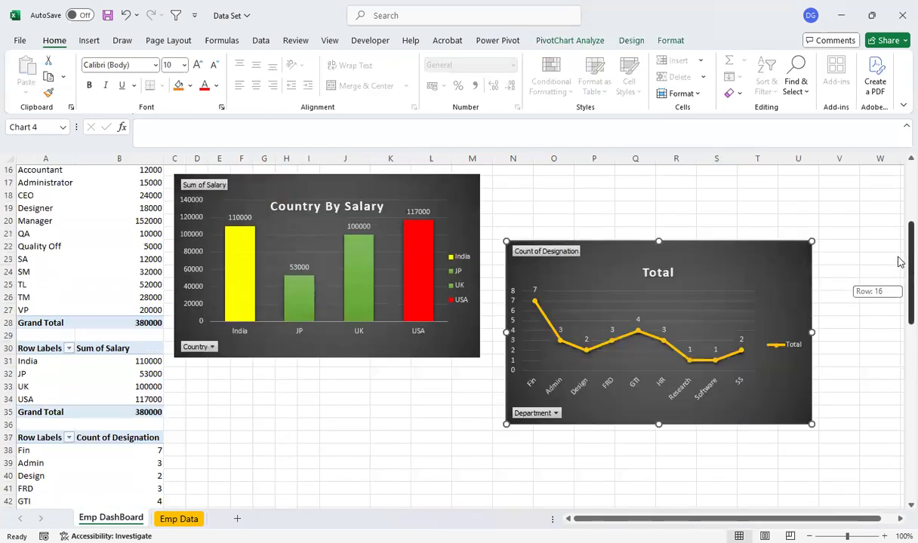
scroll(724, 279, "up", 1)
left_click_drag(733, 308, 712, 238)
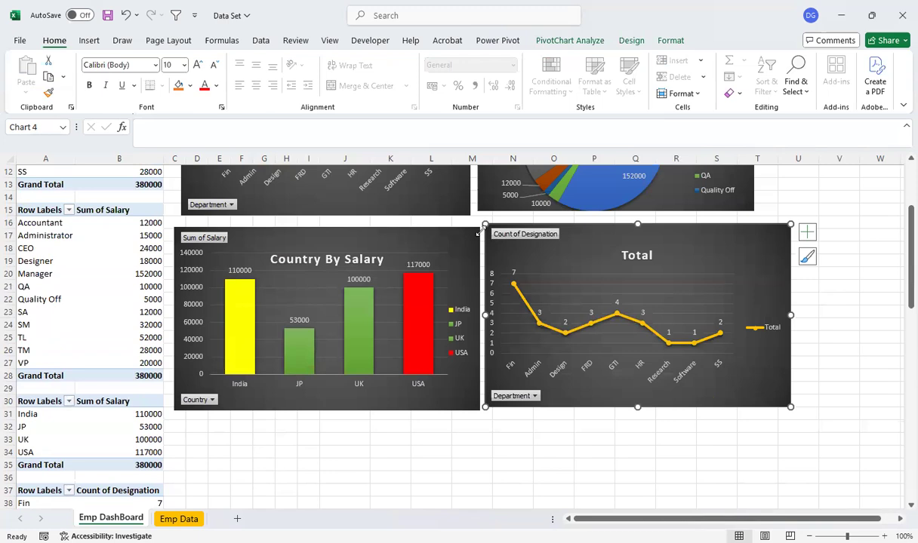
Narrow the country chart to the department chart's outer edge, and narrow and shift the designation-count line chart to align beside it beneath the pie chart
left_click_drag(480, 227, 470, 226)
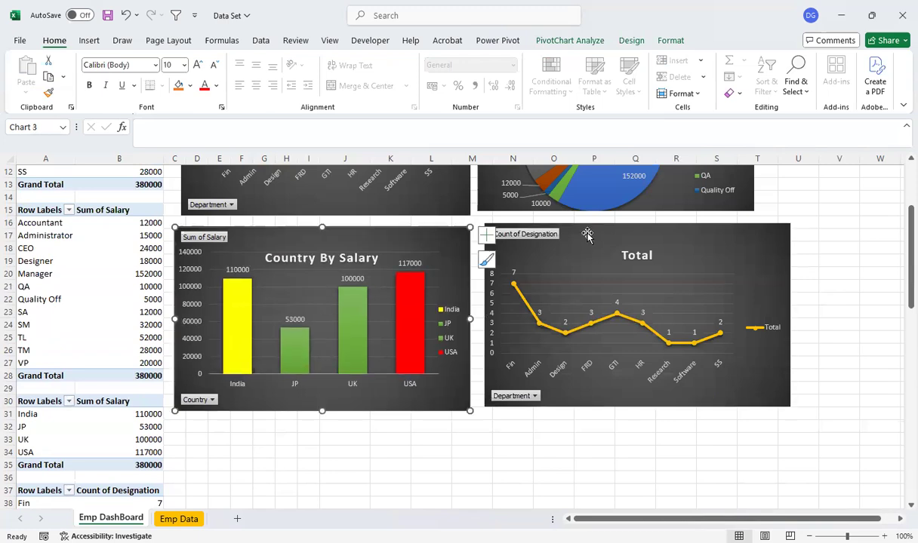
mouse_move(702, 223)
left_mouse_down()
mouse_move(692, 223)
mouse_move(705, 217)
left_mouse_up()
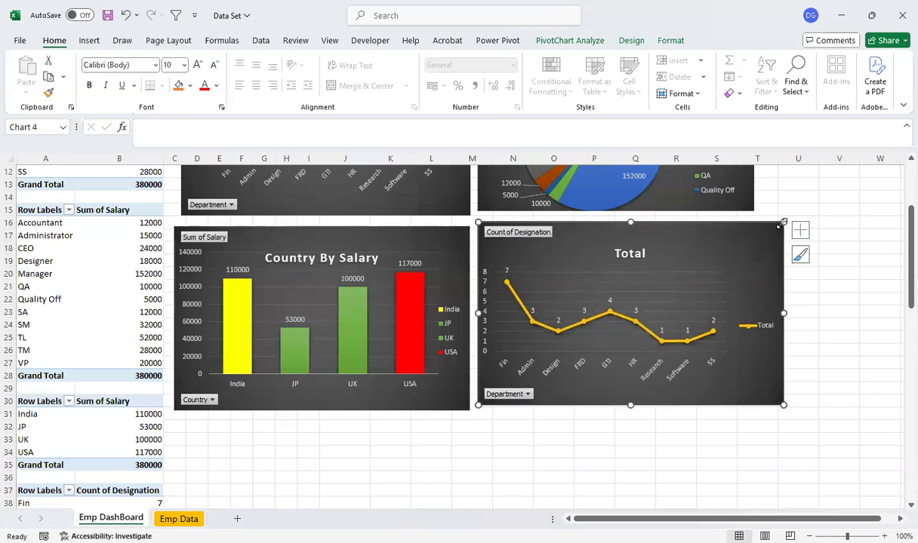
left_click_drag(777, 223, 762, 224)
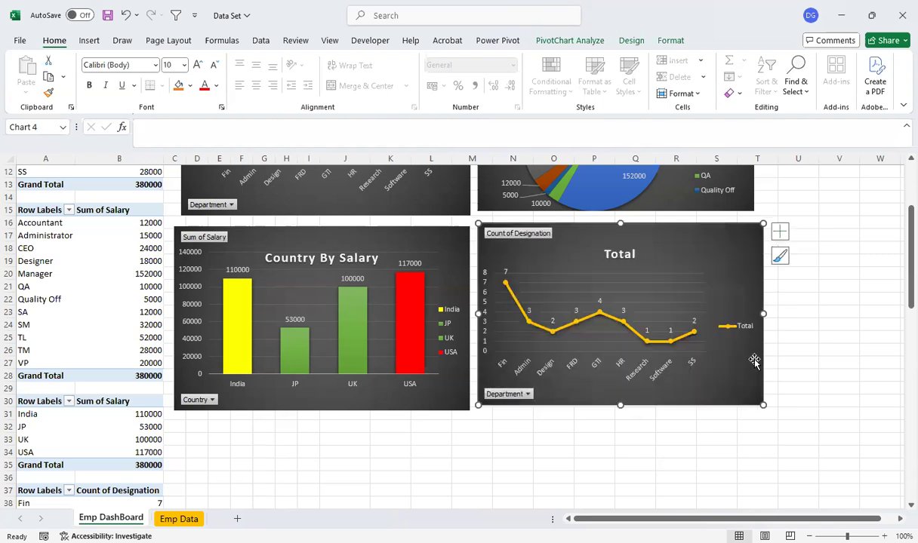
left_click_drag(897, 287, 860, 268)
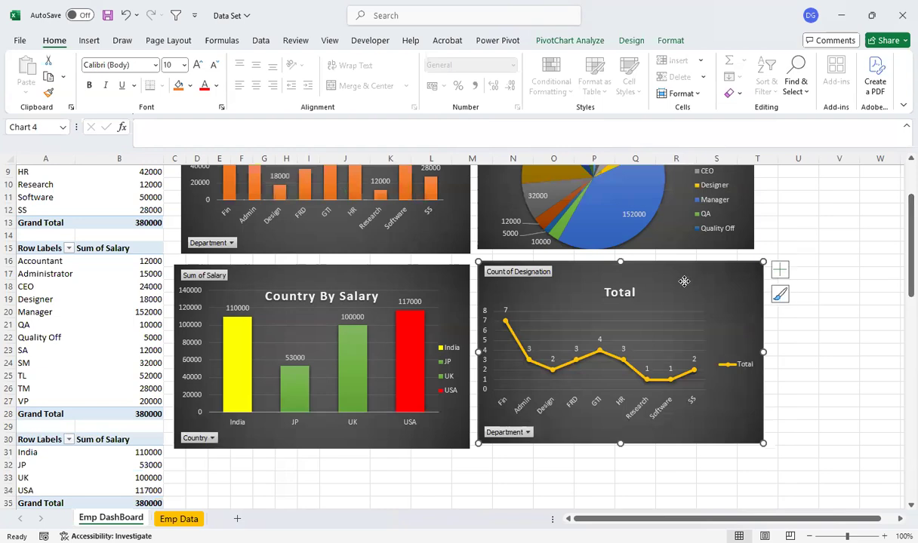
left_click_drag(683, 281, 681, 285)
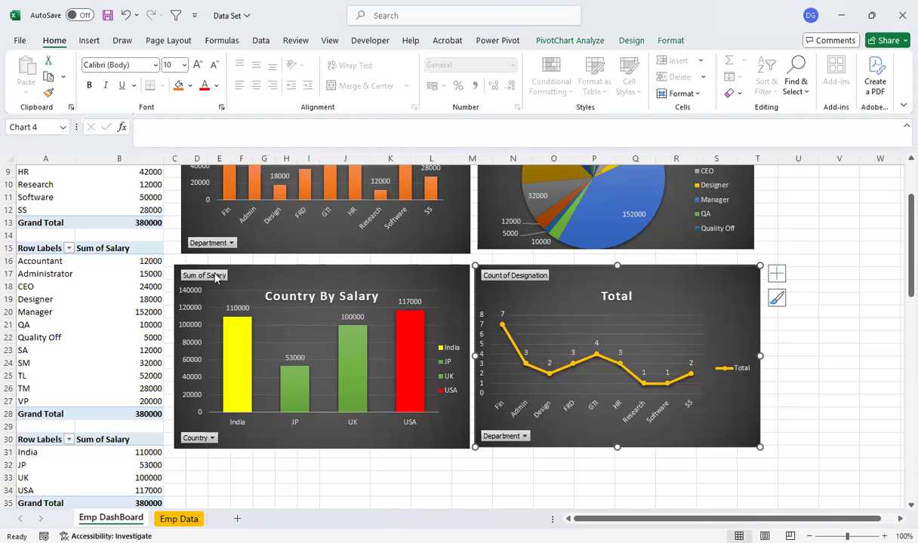
Resize the country chart to start in line with the department chart above, slightly taller and narrower with a small gap before the line chart
left_click_drag(175, 262, 182, 259)
left_click_drag(467, 260, 461, 262)
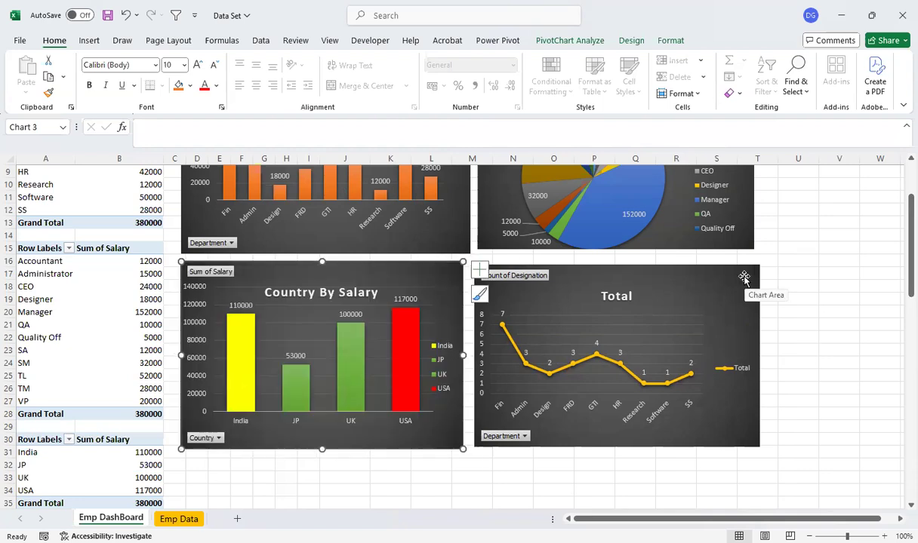
left_click(882, 272)
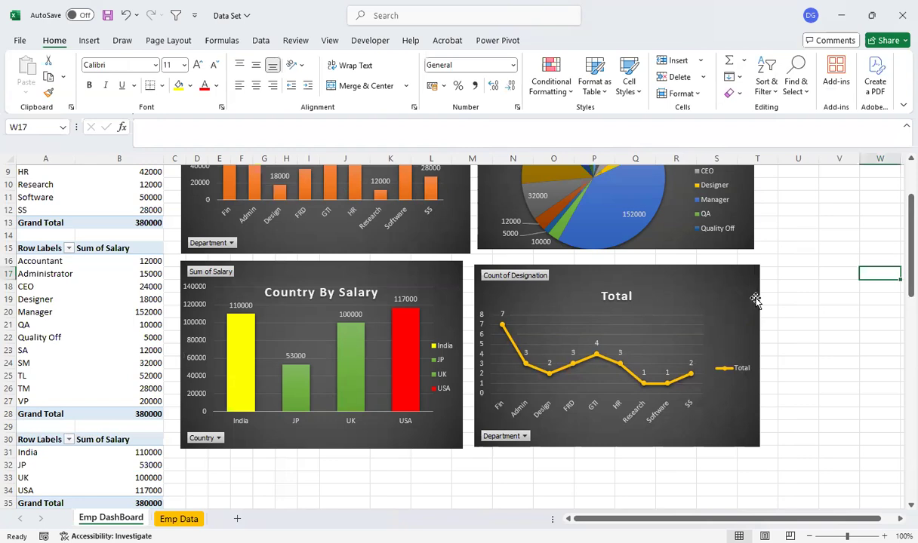
left_click(759, 262)
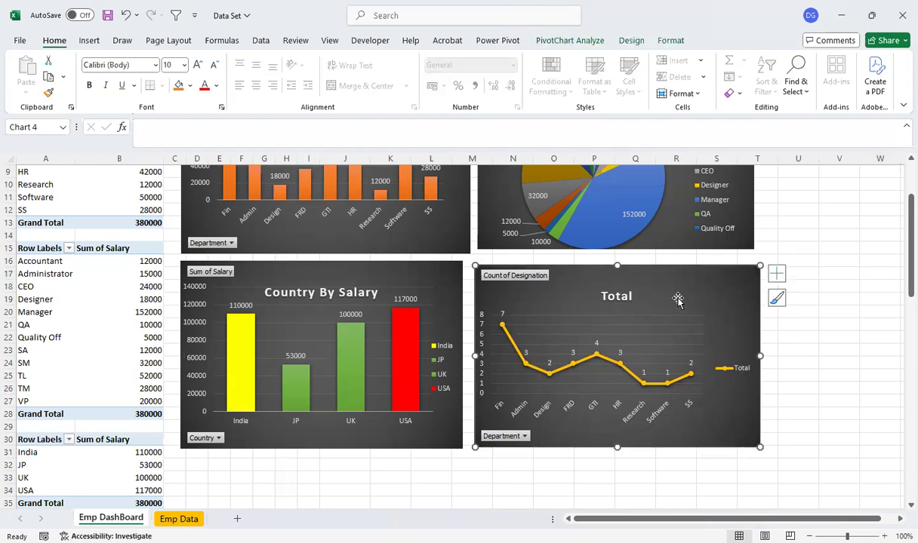
mouse_move(898, 198)
left_mouse_down()
mouse_move(898, 320)
mouse_move(900, 201)
left_mouse_up()
mouse_move(572, 273)
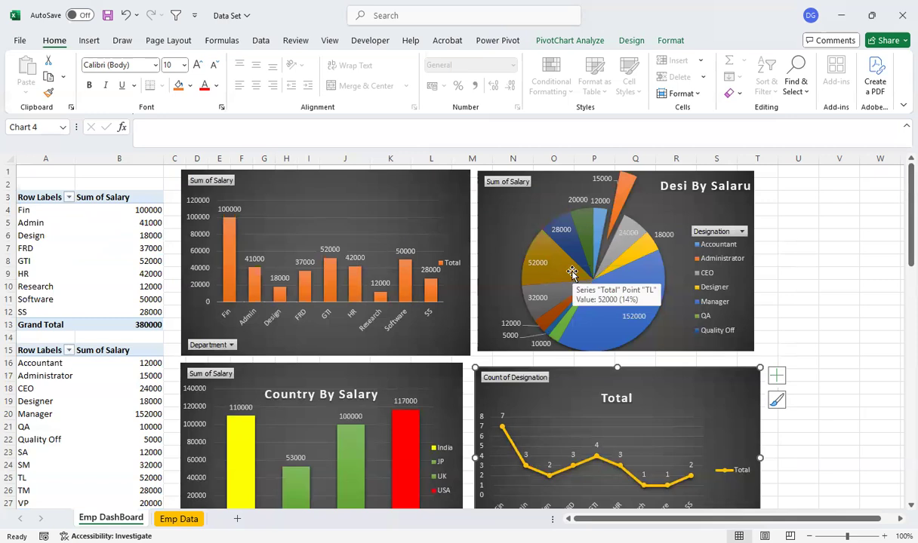
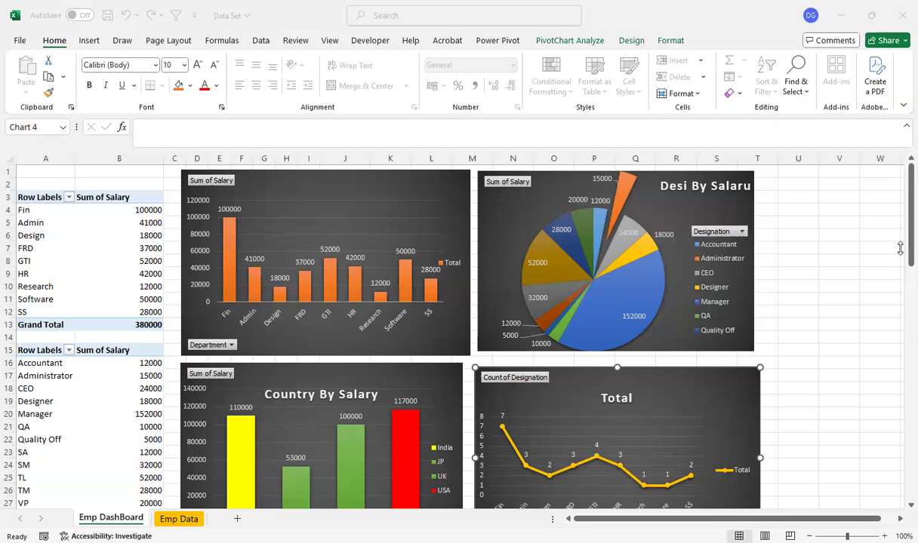
Hide the ribbon and status bar so that all four dashboard charts fit in view
left_click_drag(900, 233, 899, 202)
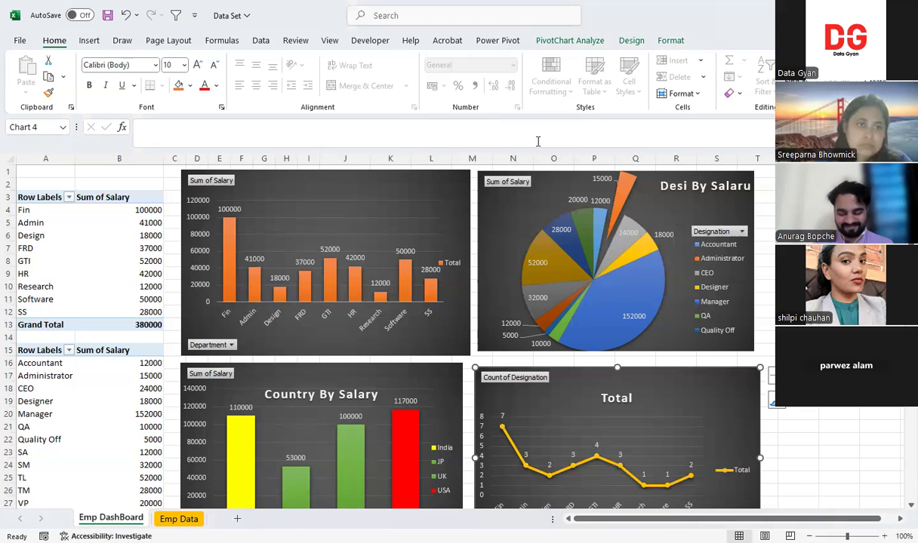
key("alt+Tab")
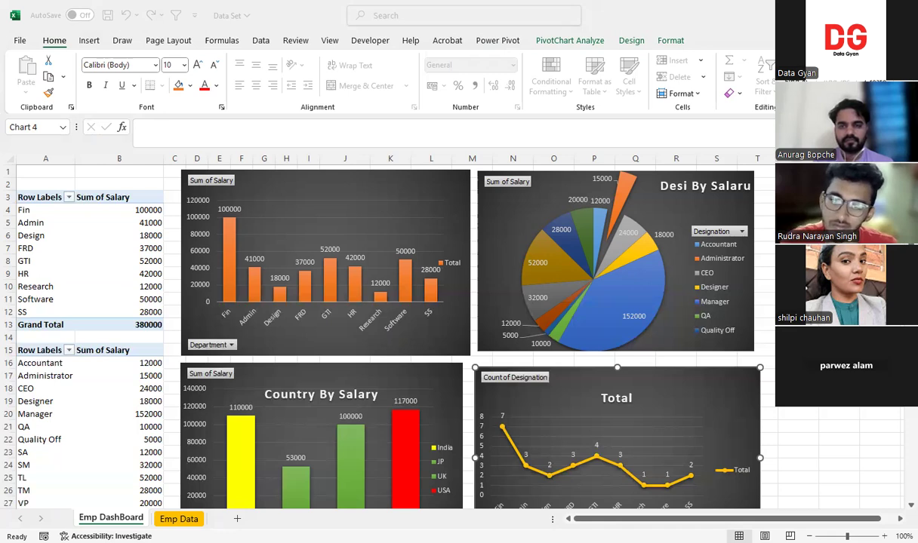
key("ctrl+shift+F1")
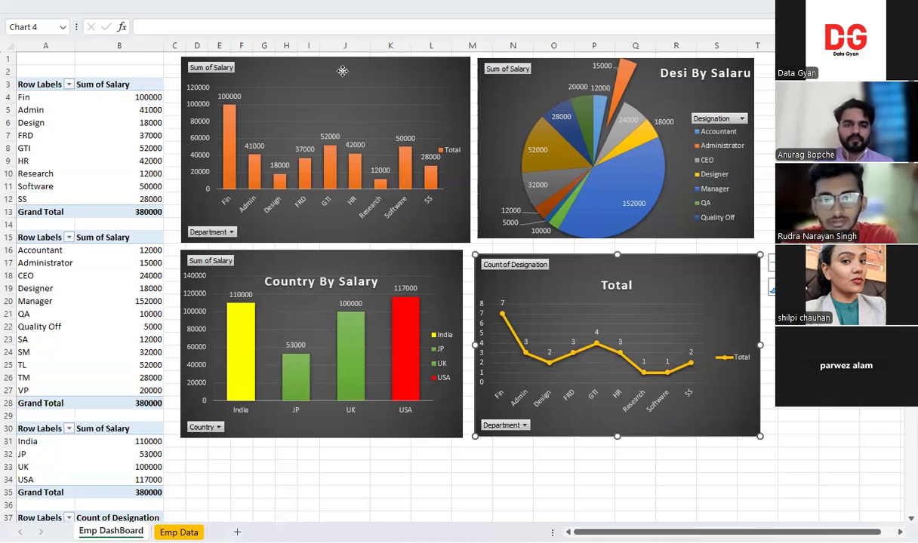
Shift the department and country charts against the pivot tables at column C, and enlarge both so they stack directly on each other
left_click(372, 104)
left_click_drag(327, 81, 308, 78)
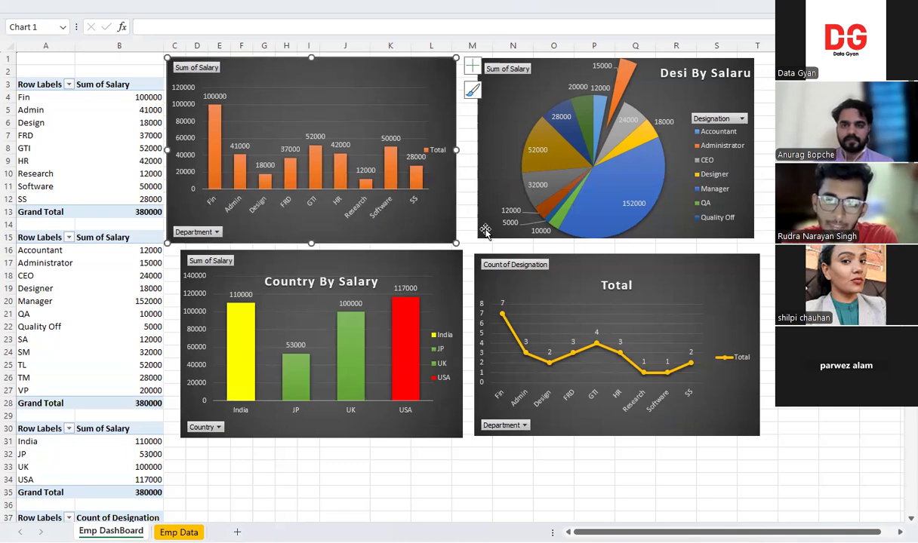
left_click_drag(394, 433, 381, 430)
left_click_drag(450, 437, 463, 467)
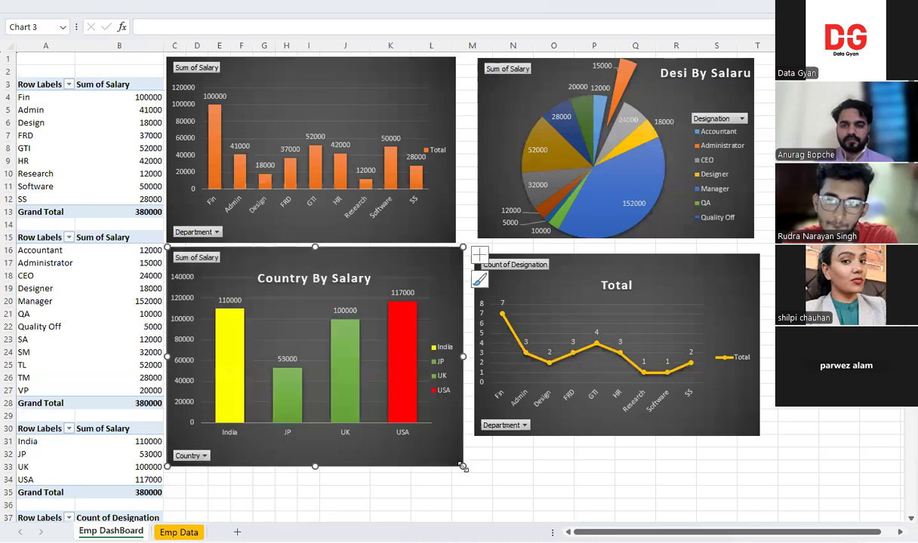
left_click(456, 242)
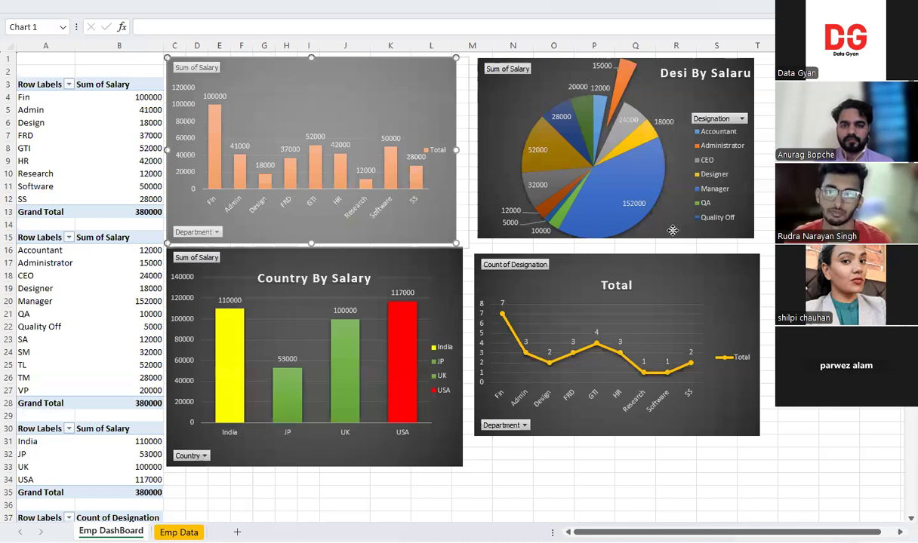
Enlarge the designation pie chart and the line chart below it to a common outer edge at column T, and stretch the line chart's plot area
left_click(672, 230)
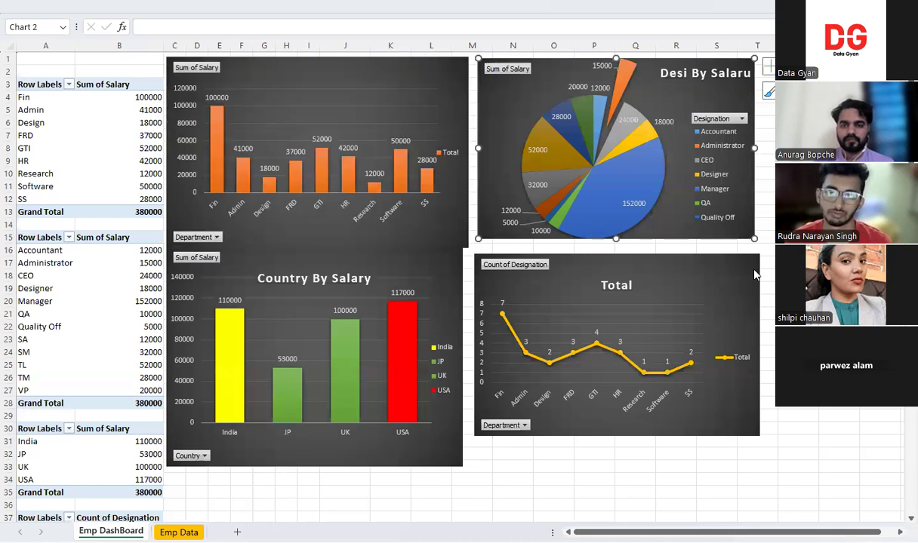
left_click_drag(754, 239, 782, 256)
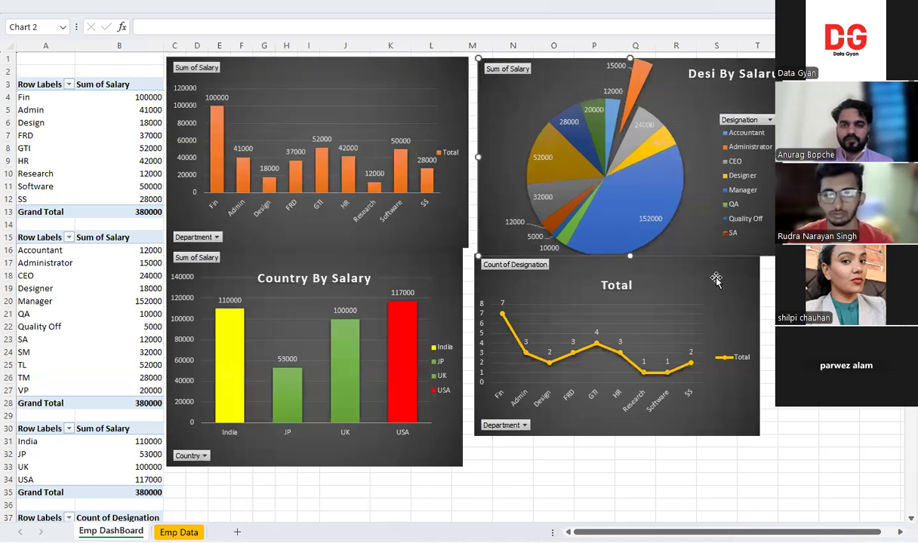
left_click_drag(757, 439, 781, 445)
left_click(725, 312)
left_click_drag(725, 311, 740, 291)
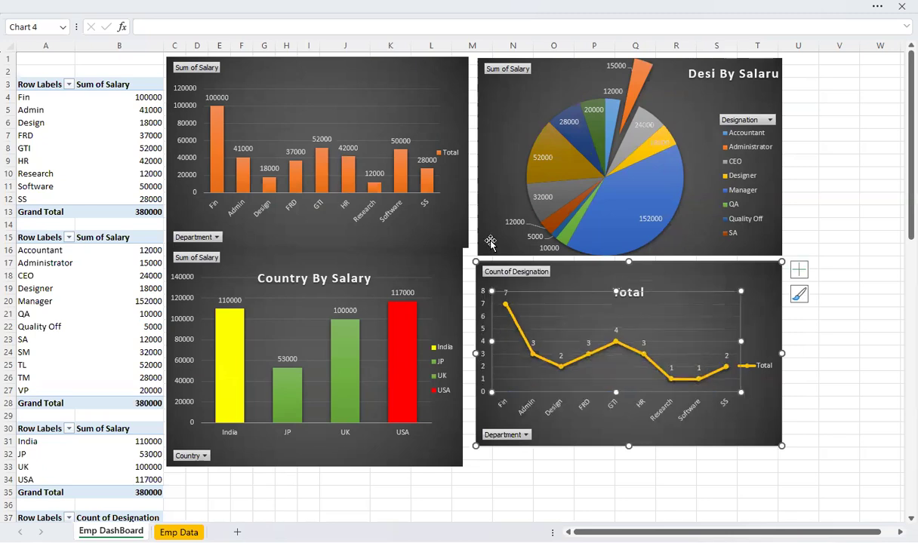
Fill only the Fin bar of the department salary chart with green
double_click(215, 143)
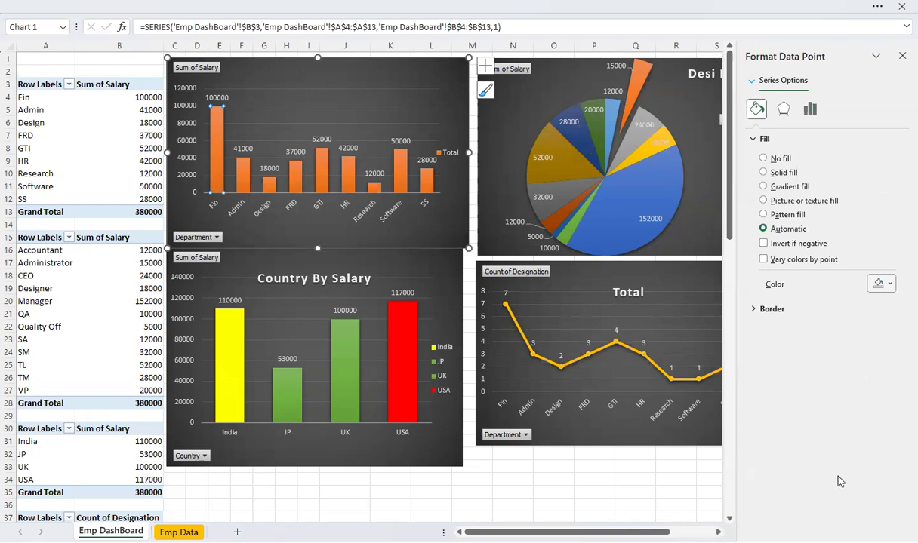
left_click(854, 248)
left_click(902, 56)
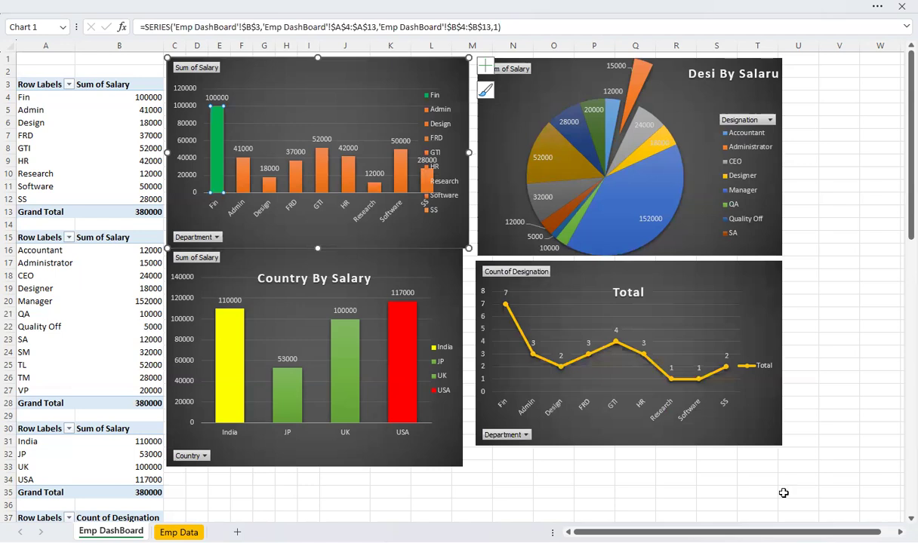
Widen the line chart and the pie chart into column U, and move the line chart close beneath the pie chart
left_click_drag(781, 446, 810, 459)
left_click(786, 251)
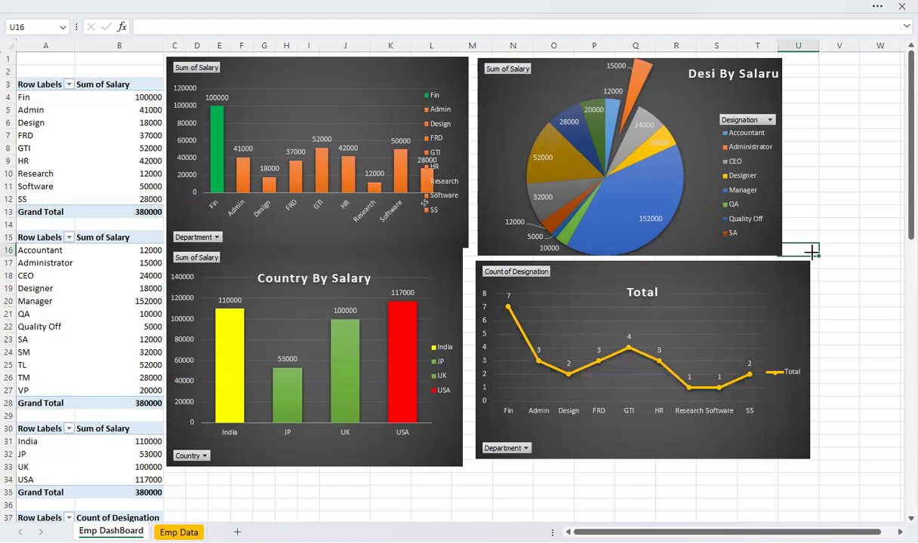
left_click_drag(812, 252, 813, 254)
left_click_drag(728, 274, 747, 269)
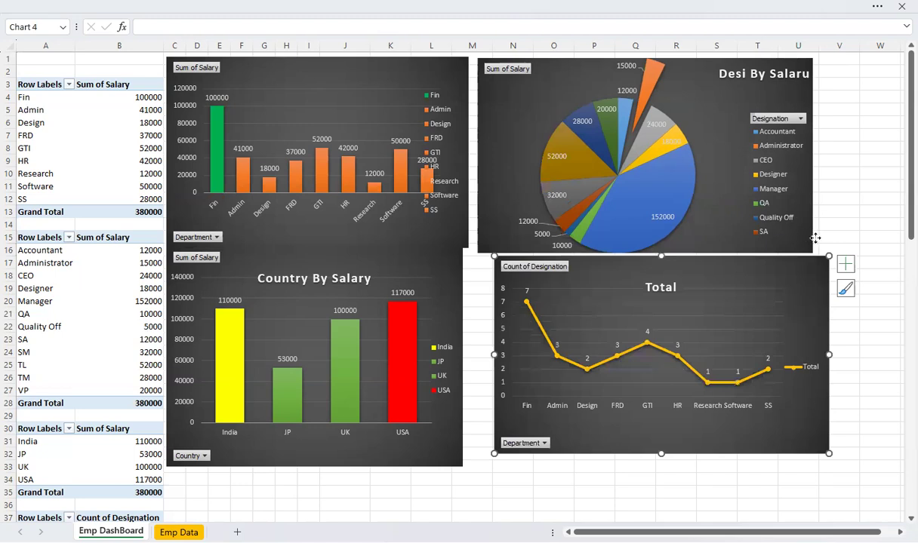
Enlarge the pie's plot area within its chart, and move the pie chart so it lines up with the line chart below
left_click(695, 219)
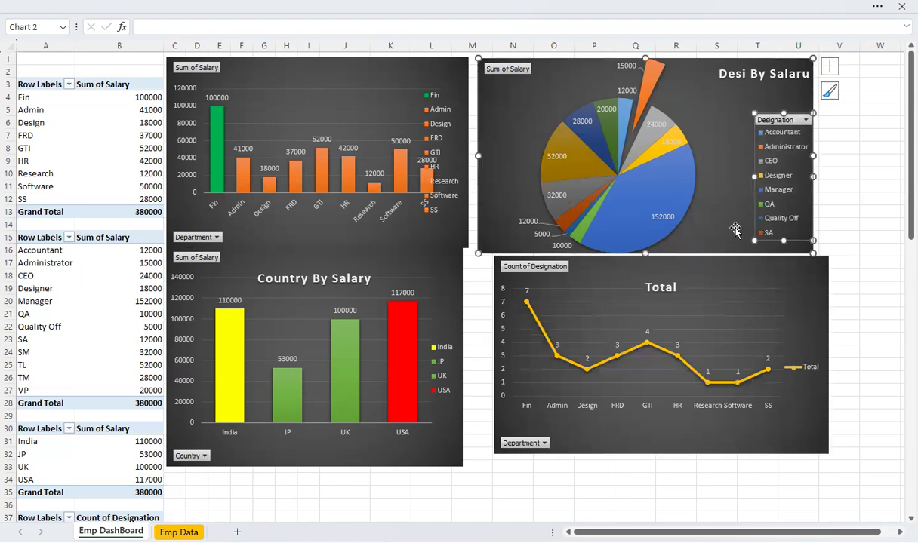
left_click(689, 188)
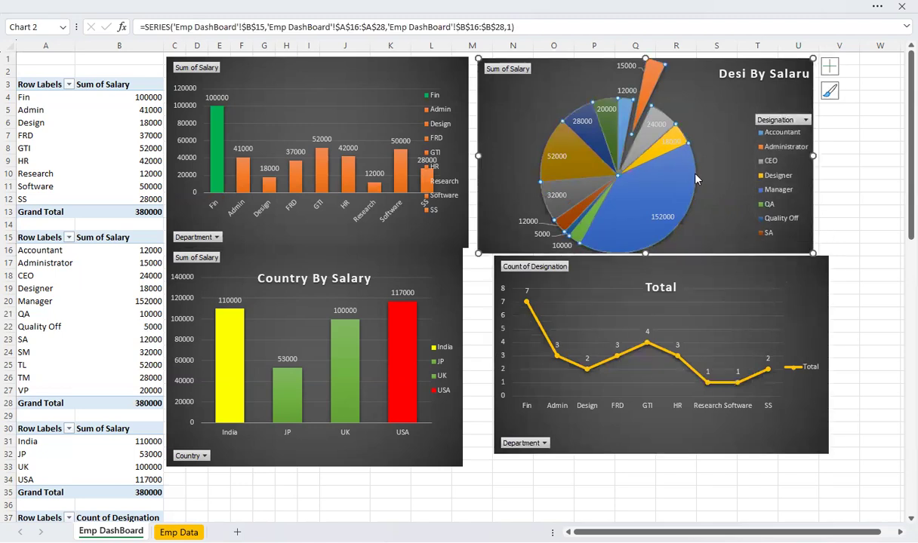
left_click(672, 107)
left_click(658, 92)
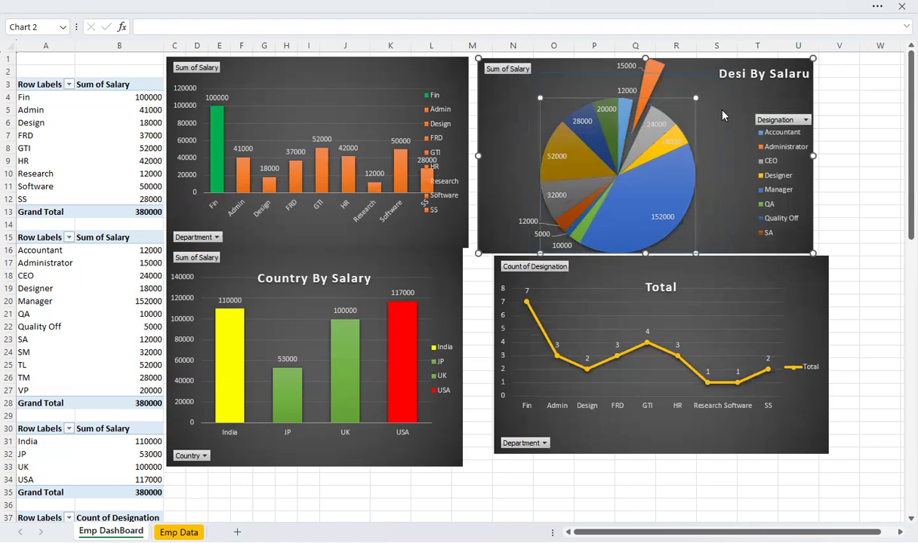
left_click(713, 224)
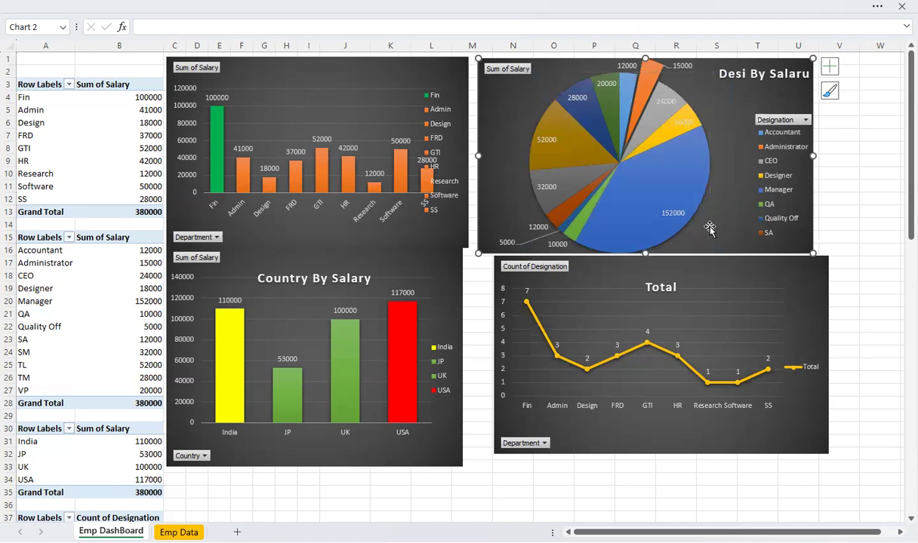
left_click_drag(504, 130, 514, 130)
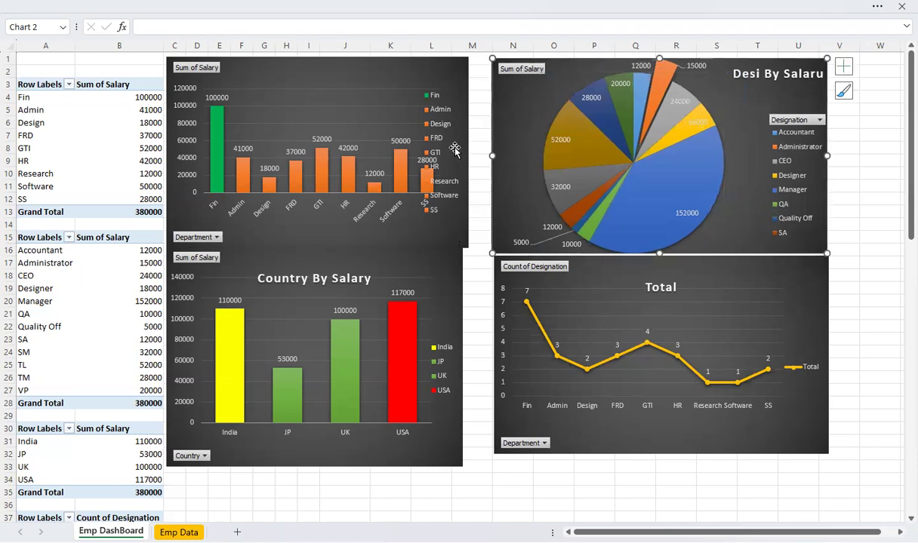
Shrink the department chart's legend and move it to the chart's upper corner, clear of the bars
left_click(457, 149)
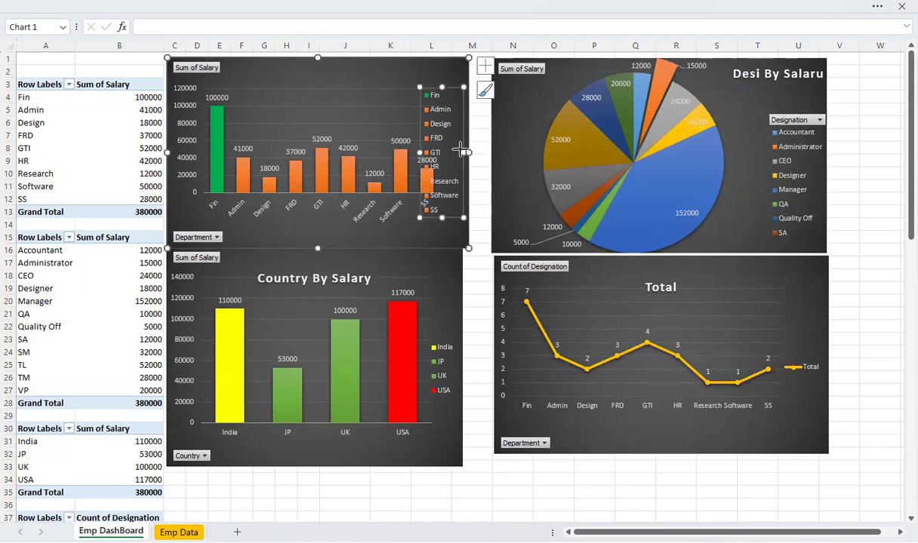
left_click_drag(457, 150, 460, 152)
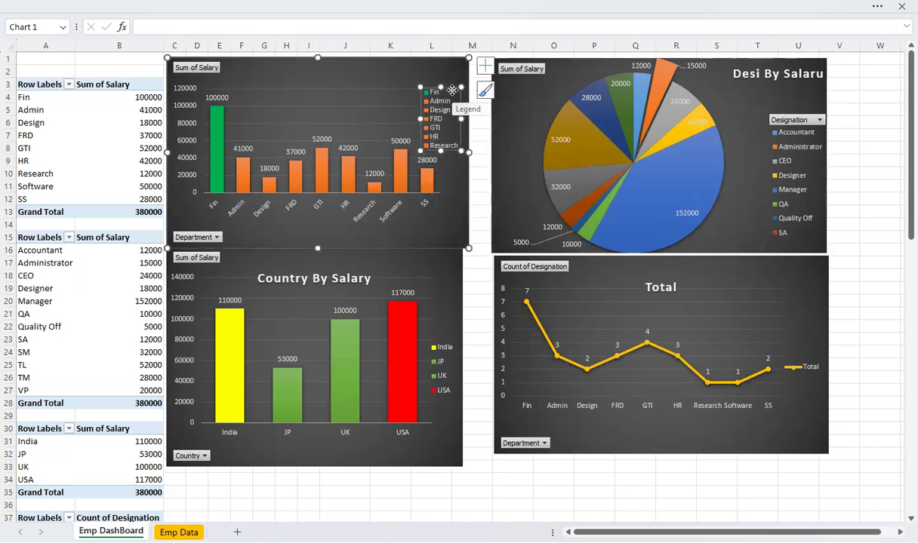
left_click_drag(454, 73, 455, 57)
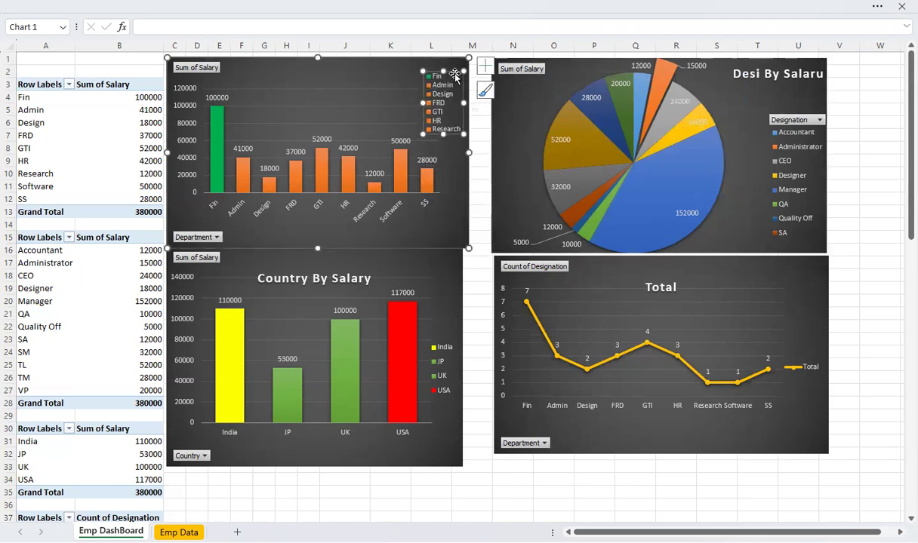
Widen the department chart up to the pie chart, and move the country chart beneath it and widen it to nearly the same width
left_click(468, 248)
left_click_drag(489, 252, 489, 250)
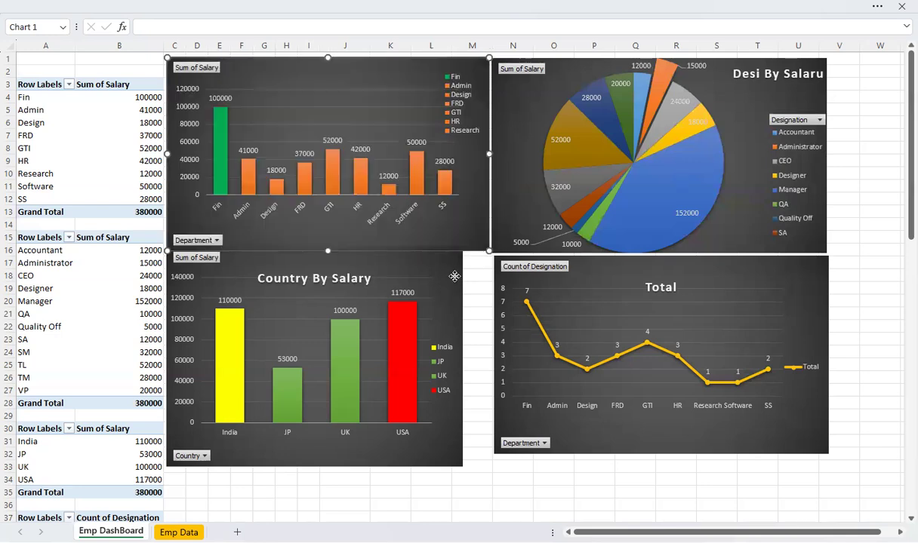
left_click_drag(430, 272, 428, 277)
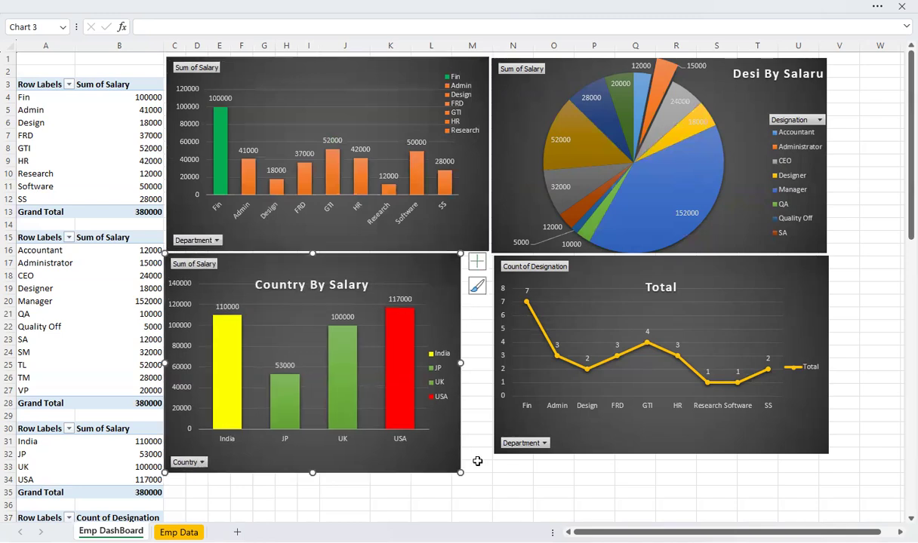
left_click_drag(457, 473, 482, 470)
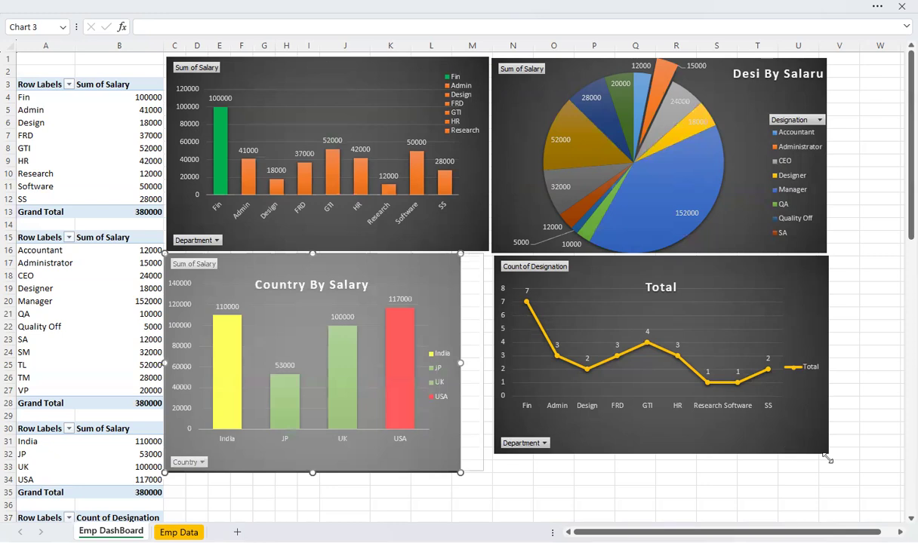
Enlarge the line chart and pie chart to a common outer edge near column V, and nudge the line chart to leave a small gap between them
left_click_drag(841, 463, 843, 464)
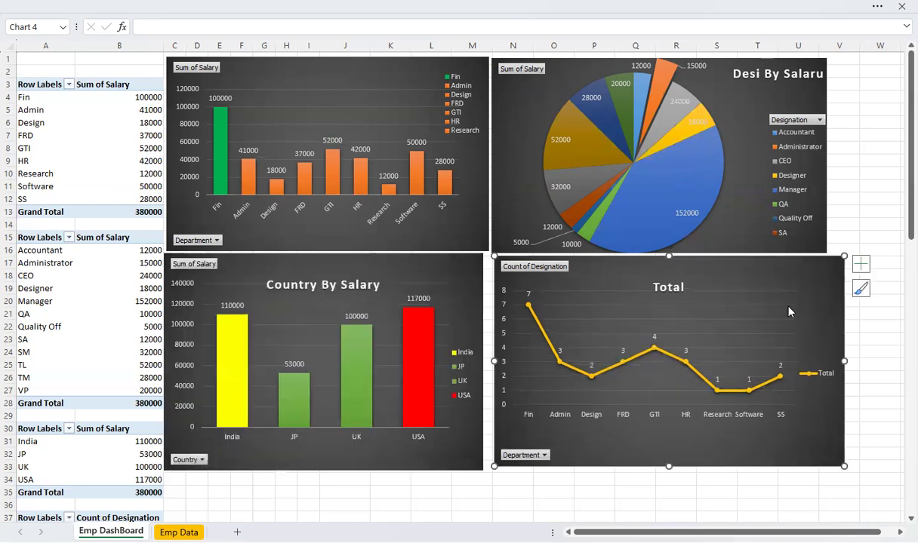
left_click_drag(796, 266, 794, 270)
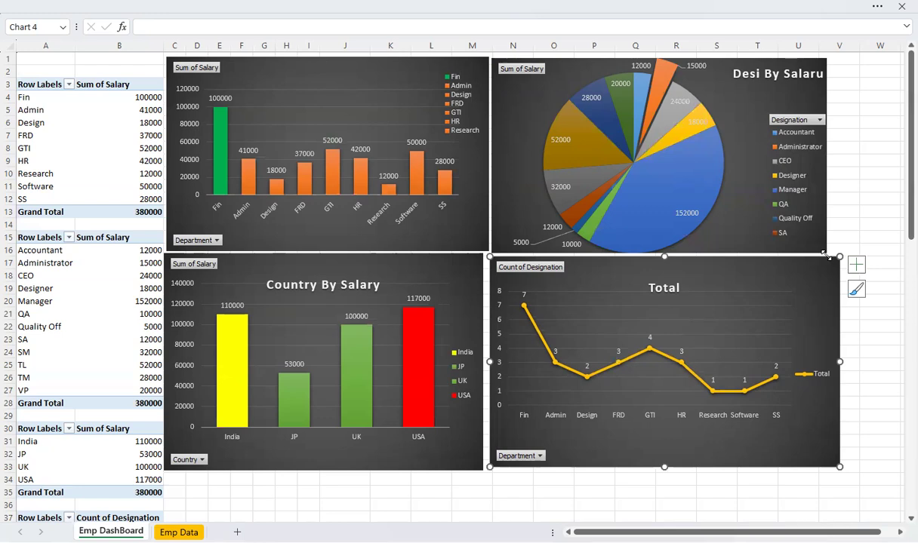
left_click(785, 243)
left_click_drag(830, 255, 836, 257)
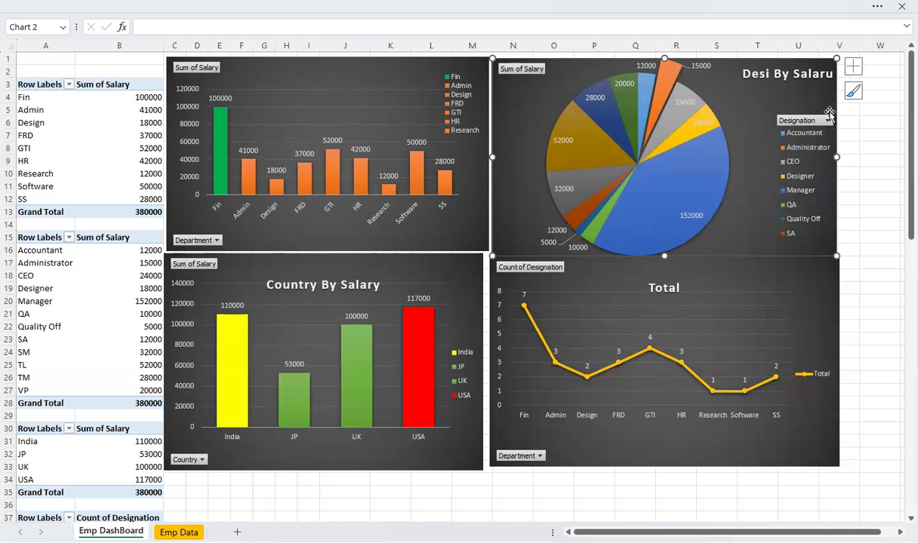
mouse_move(611, 226)
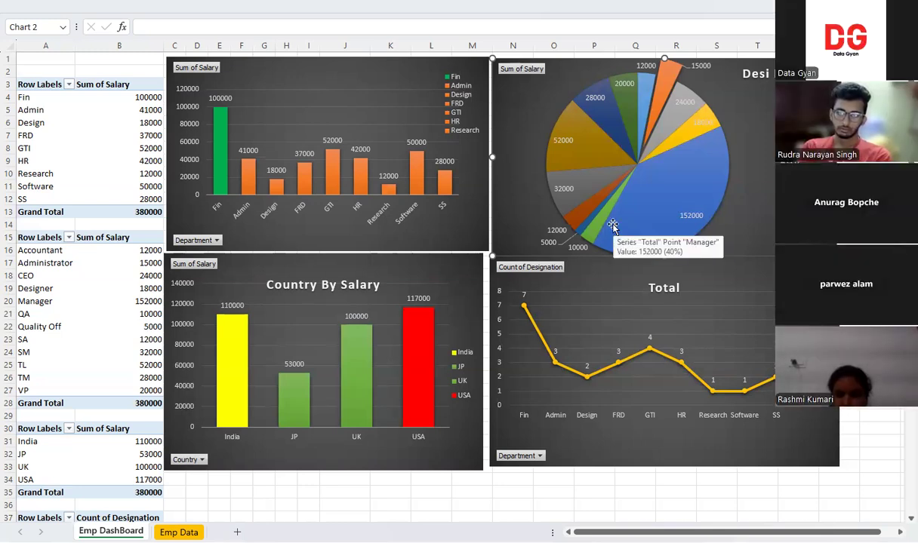
left_click(617, 272)
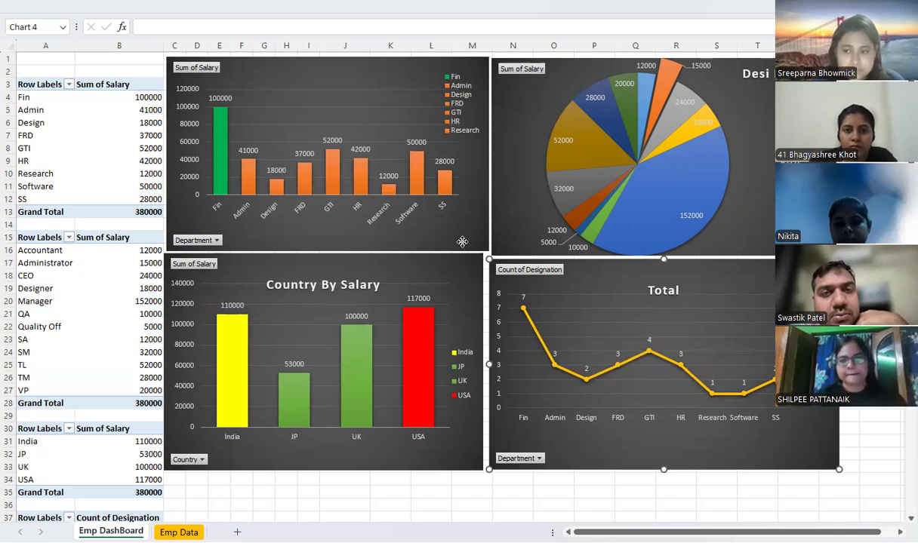
Fine-tune the edges of the department, pie and line charts so that even narrow gaps separate the four charts
left_click_drag(489, 251, 484, 252)
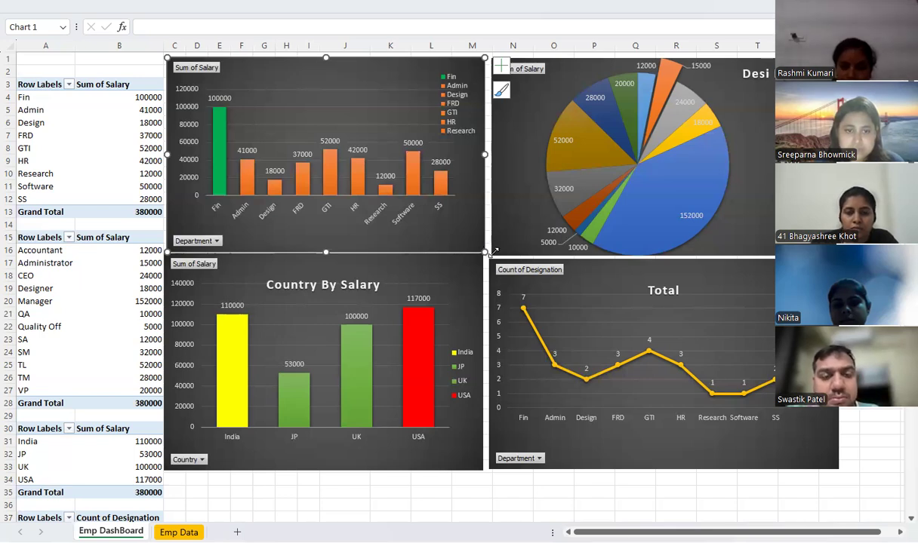
left_click(494, 254)
left_click_drag(492, 255, 489, 252)
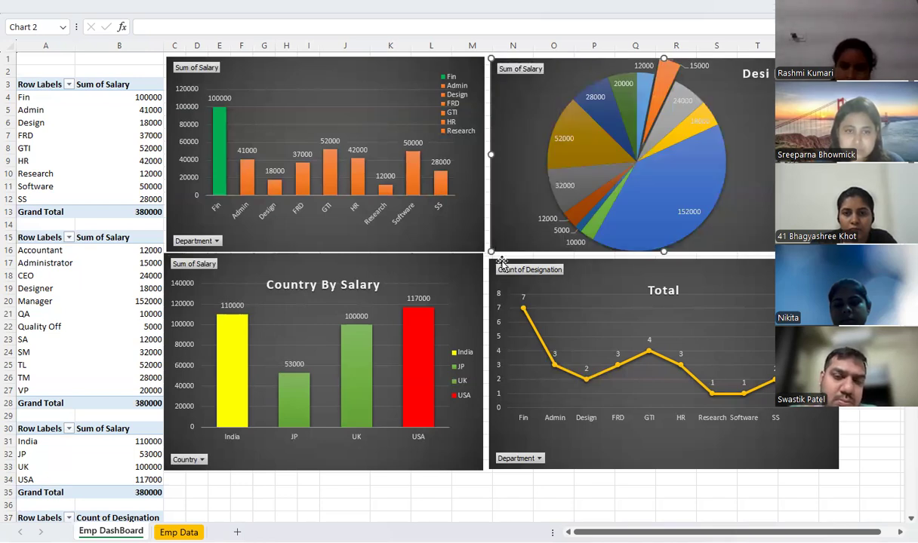
left_click(491, 261)
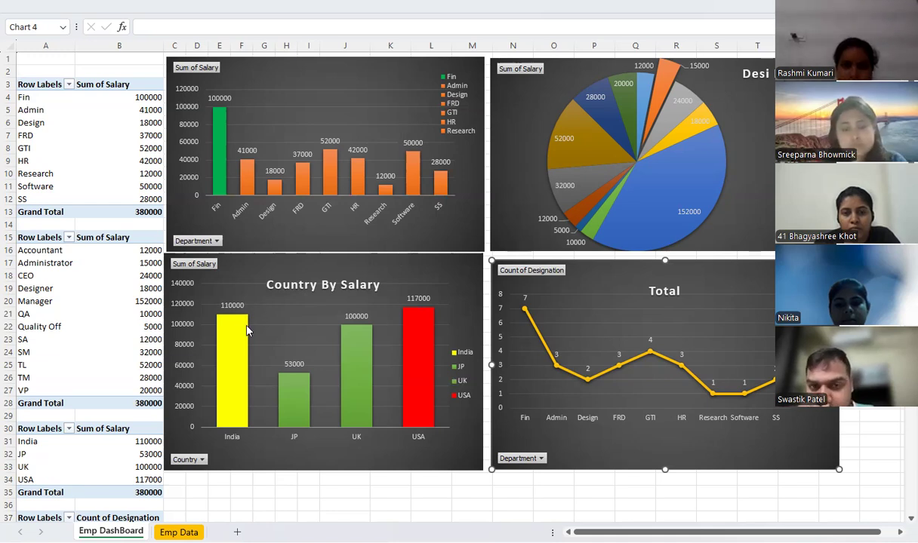
Filter the Country By Salary chart to show only India
mouse_move(239, 338)
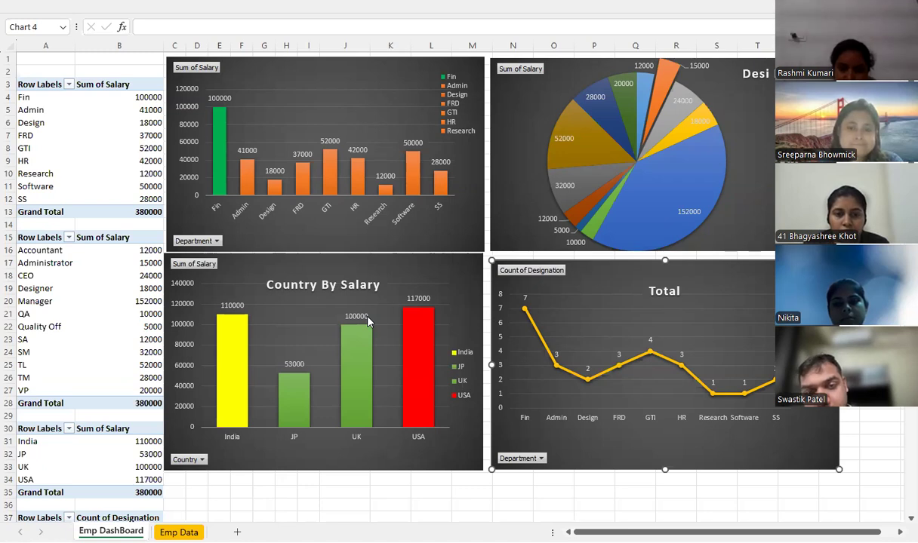
left_click(191, 460)
left_click(58, 323)
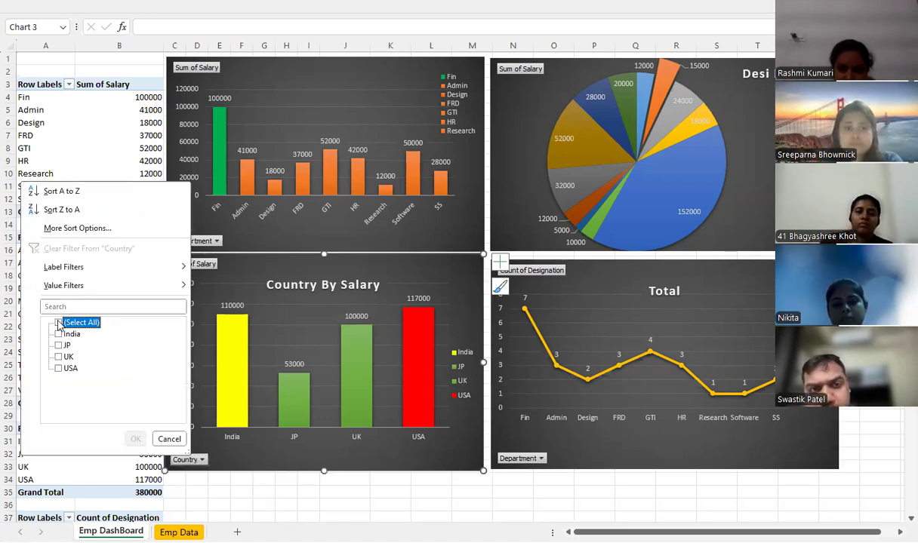
left_click(58, 333)
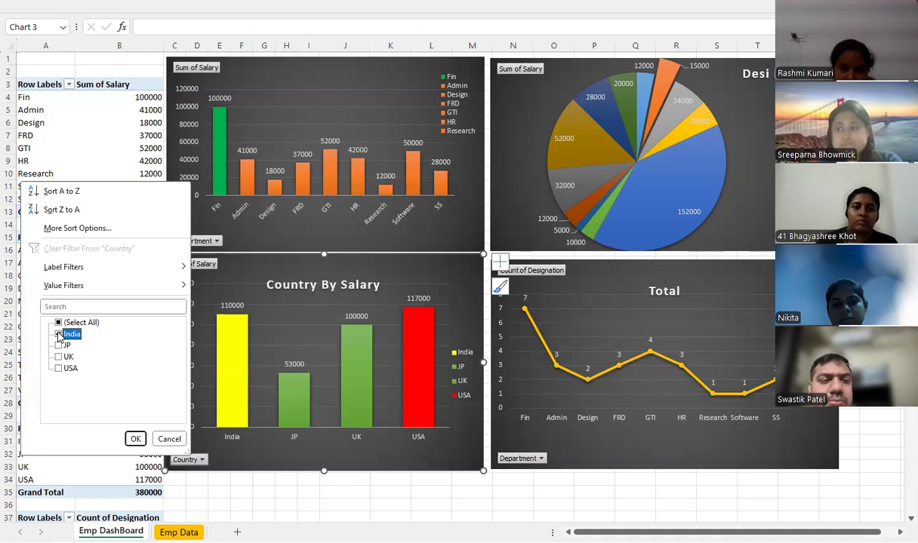
left_click(134, 439)
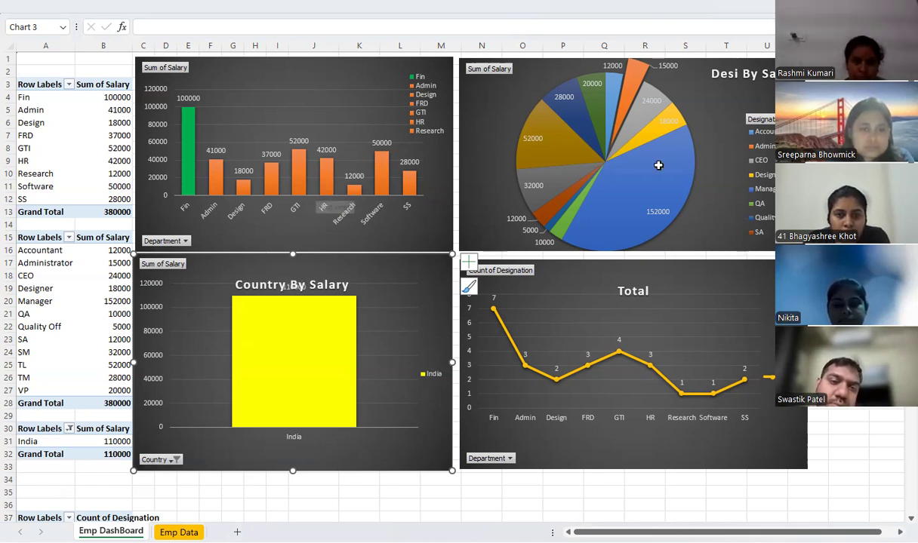
Review the India entries in the Country column of the Emp Data sheet, and return to the Emp DashBoard sheet
key("ctrl+Page_Down")
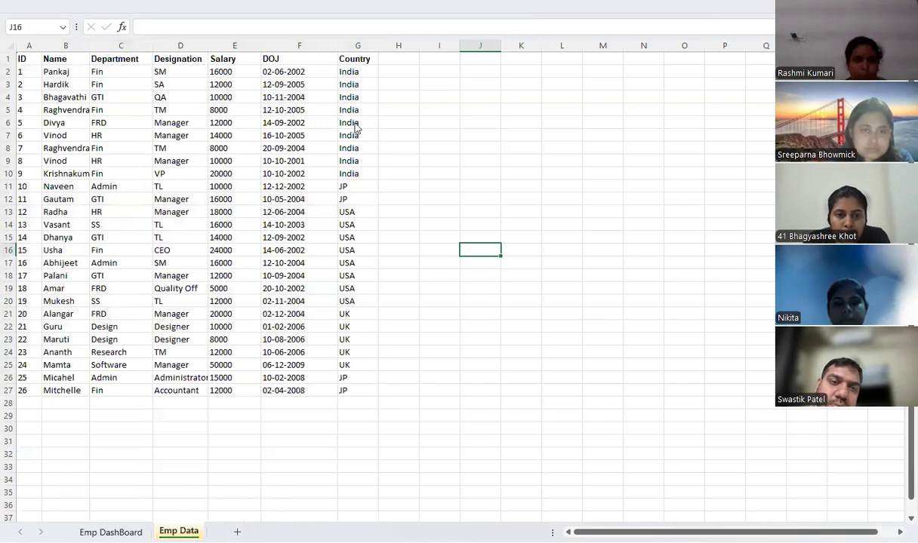
left_click_drag(359, 102, 364, 174)
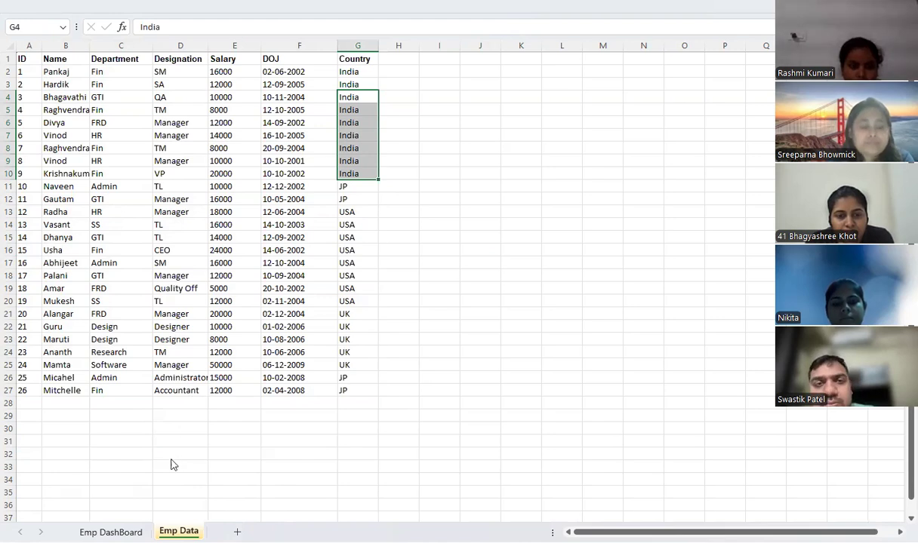
key("ctrl+Page_Up")
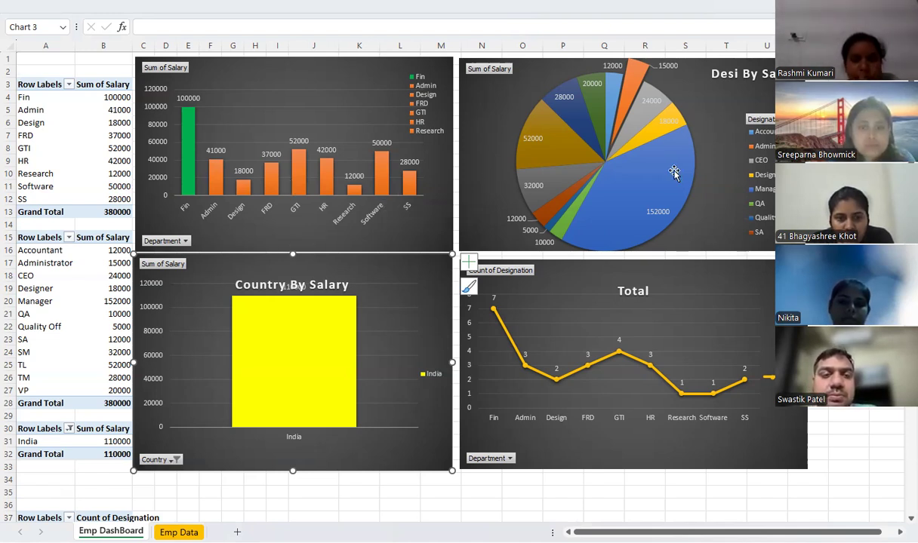
Reset the country pivot table's filter to include all countries
mouse_move(674, 172)
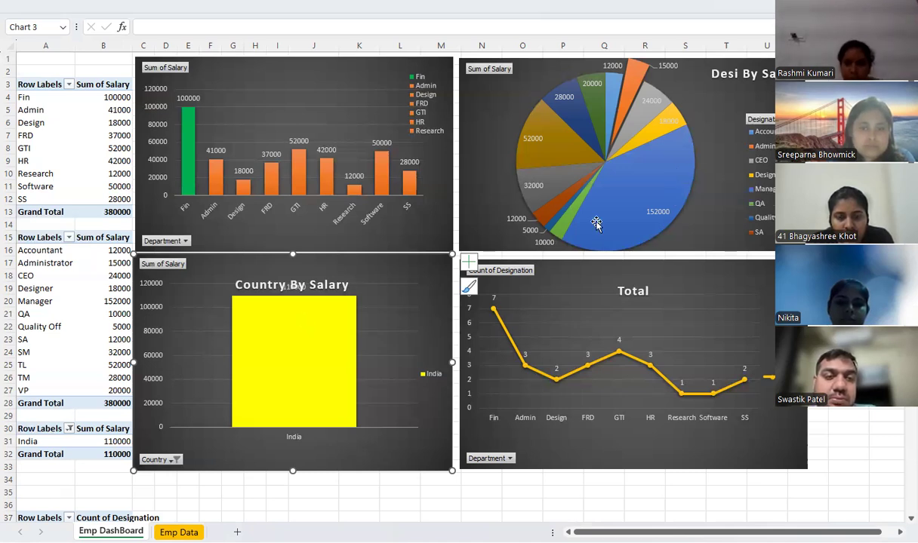
mouse_move(597, 224)
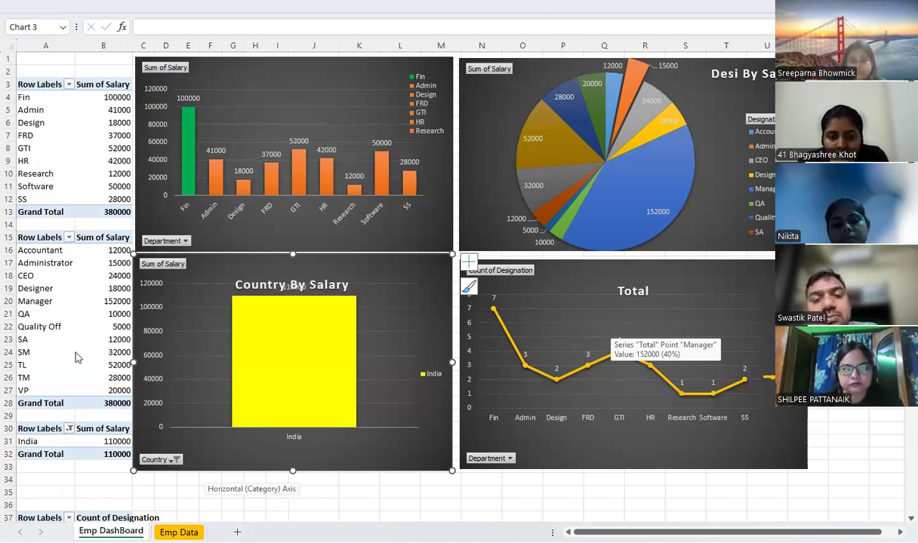
left_click(69, 429)
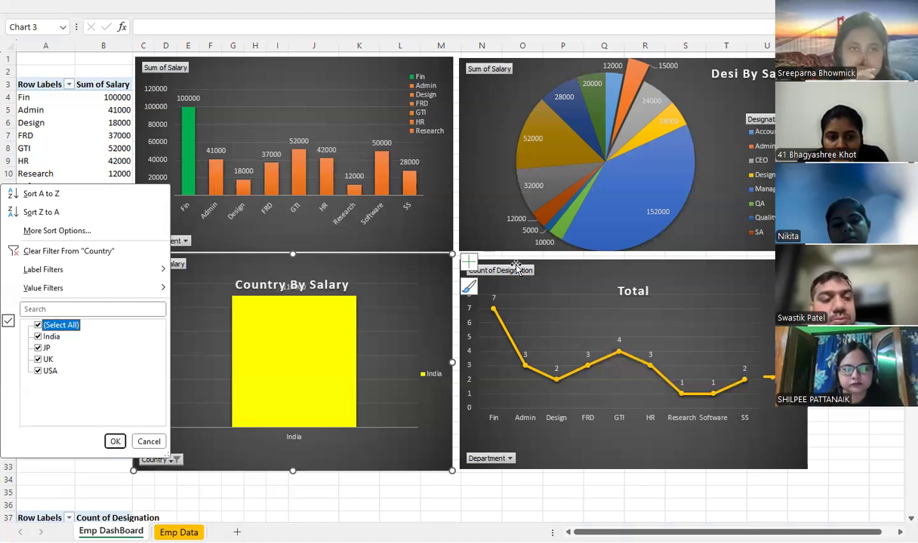
left_click(117, 442)
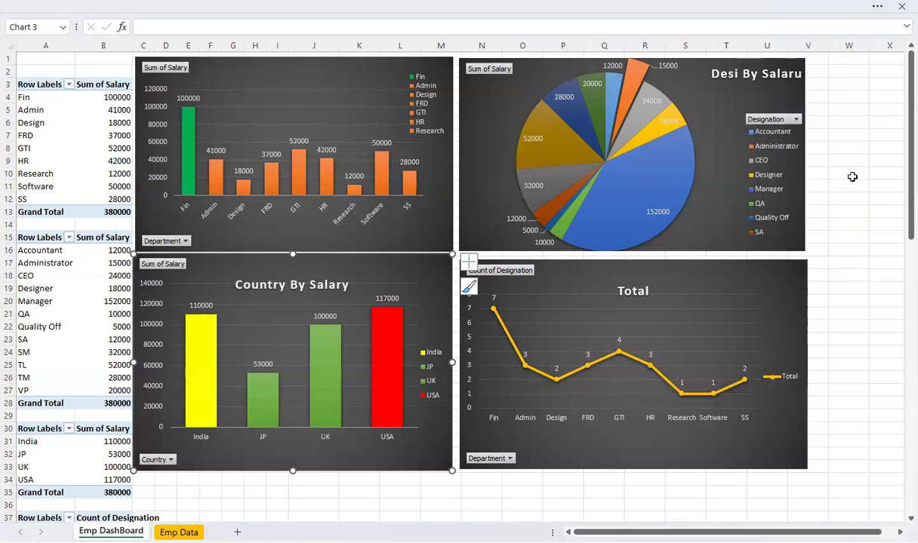
Restore the hidden command ribbon and deselect the country chart
key("ctrl+shift+F1")
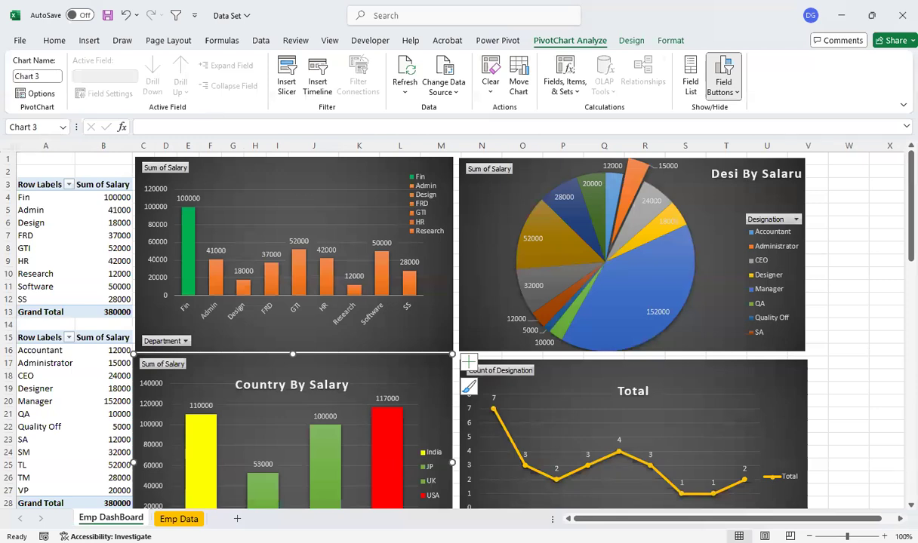
left_click(899, 521)
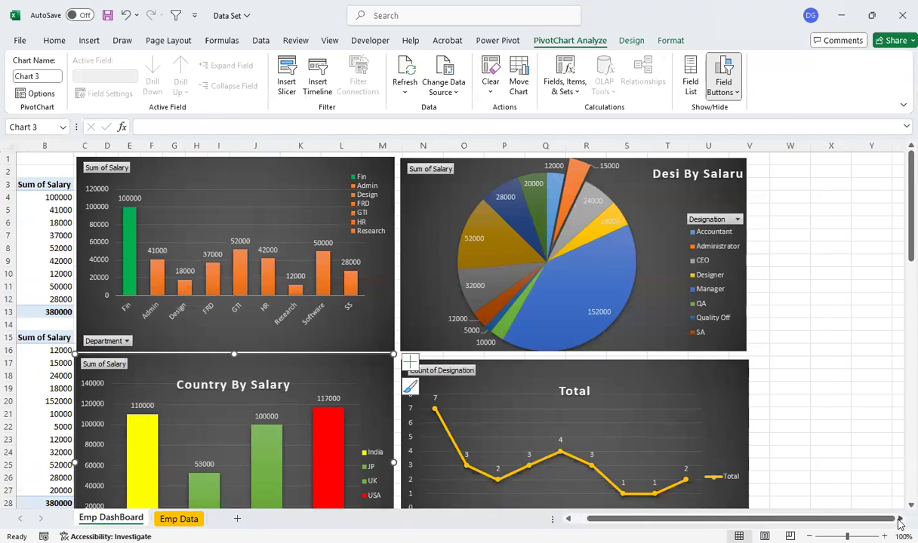
left_click(818, 298)
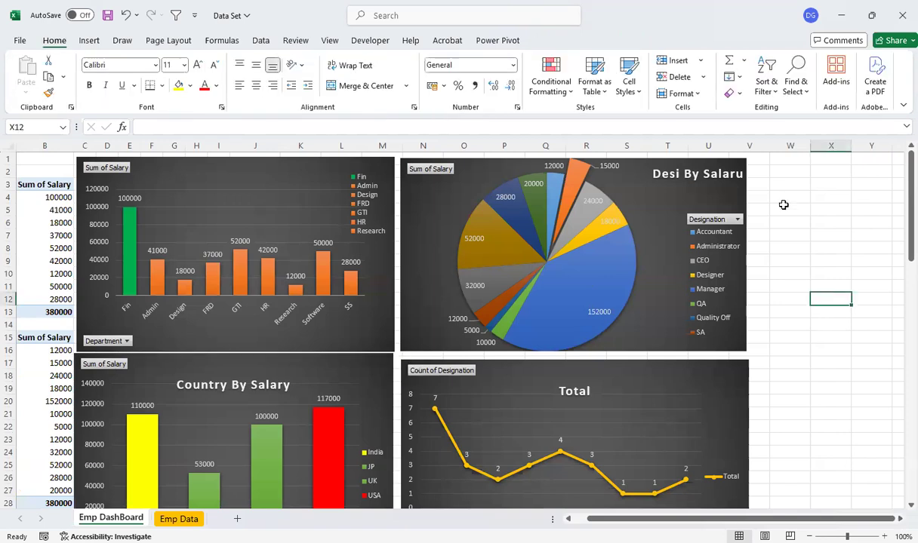
left_click(780, 173)
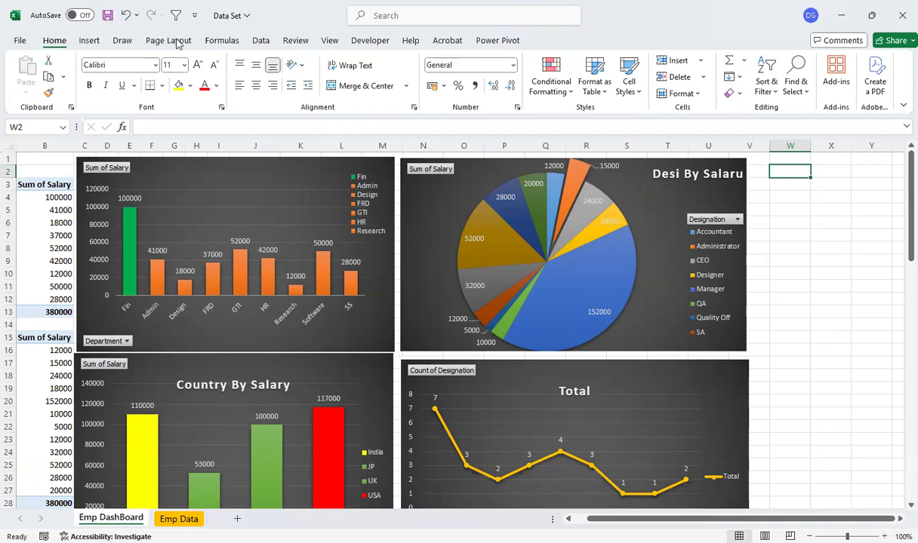
left_click(91, 42)
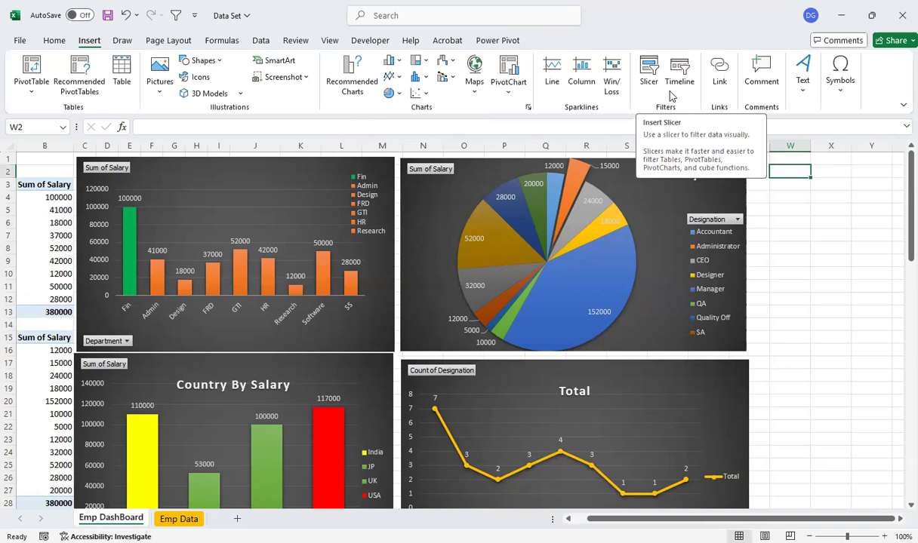
left_click(641, 89)
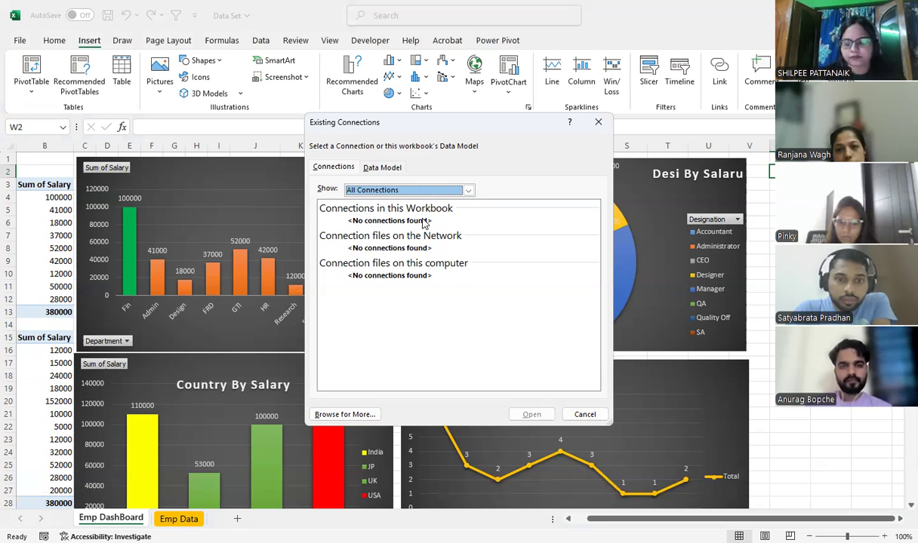
left_click(380, 170)
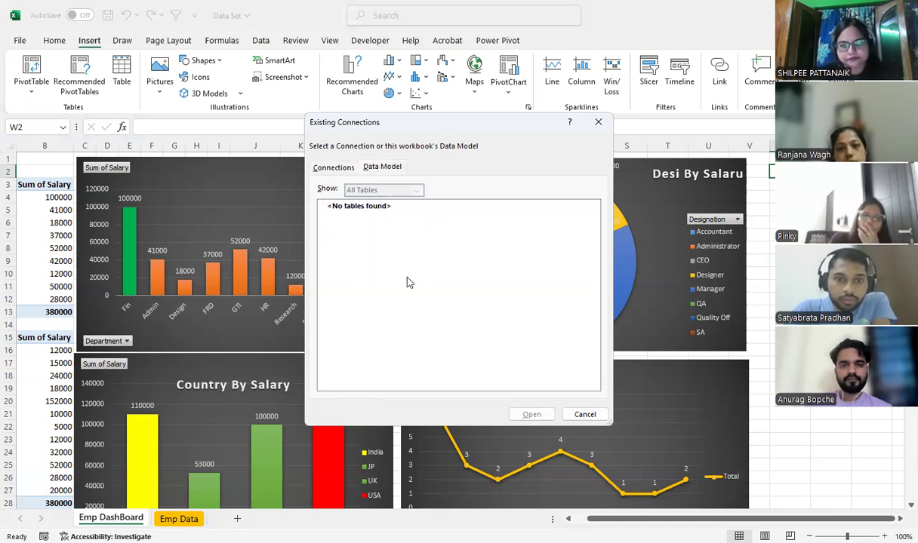
left_click(347, 173)
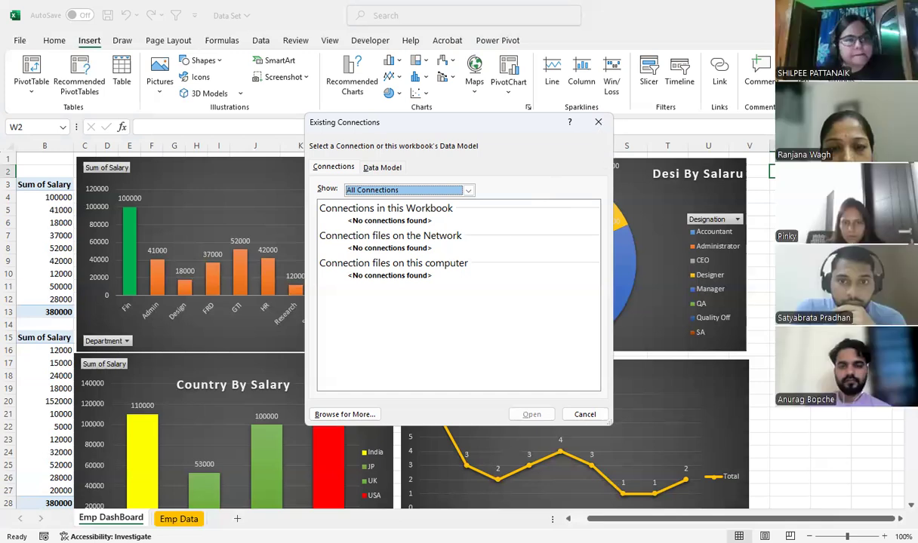
key("Escape")
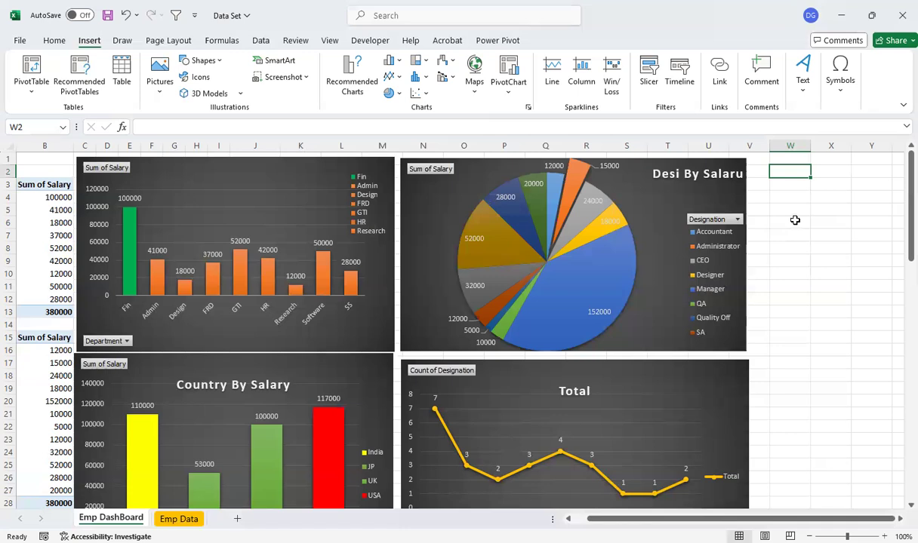
left_click(831, 173)
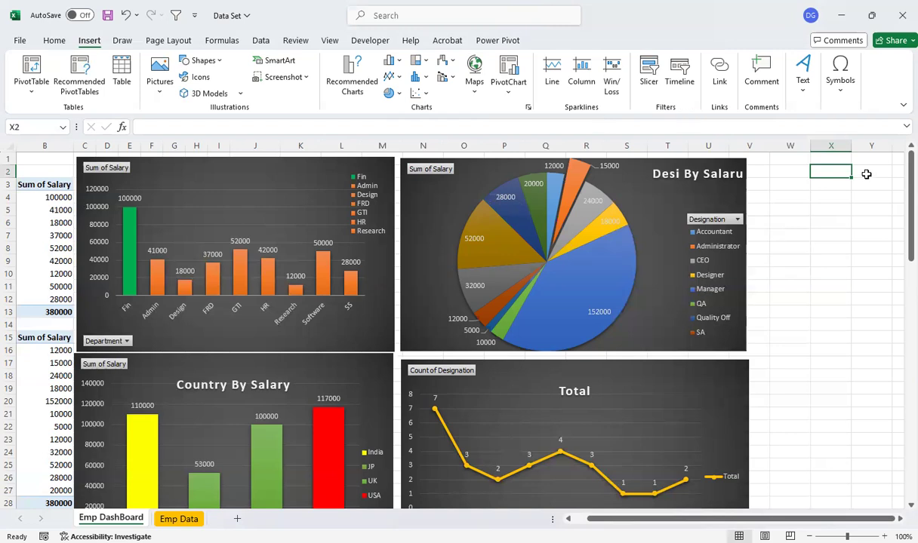
left_click(828, 184)
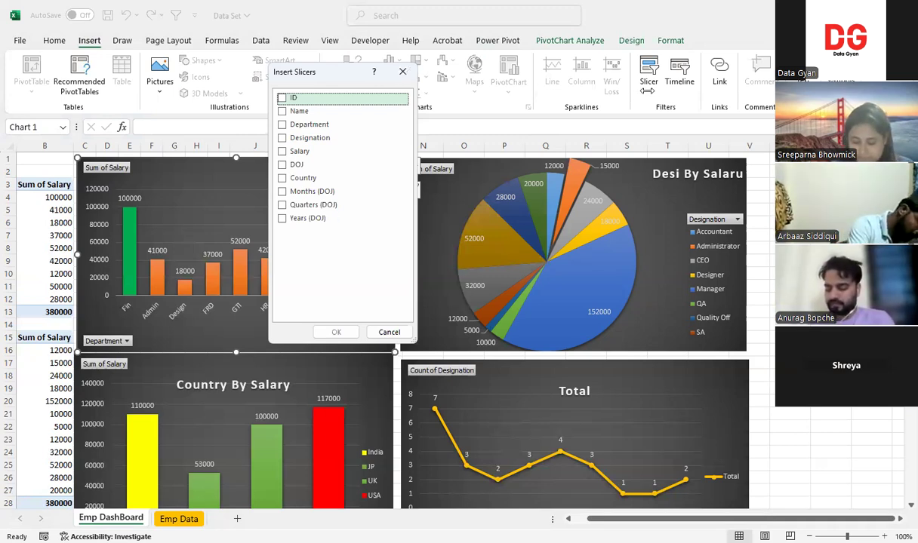
key("Escape")
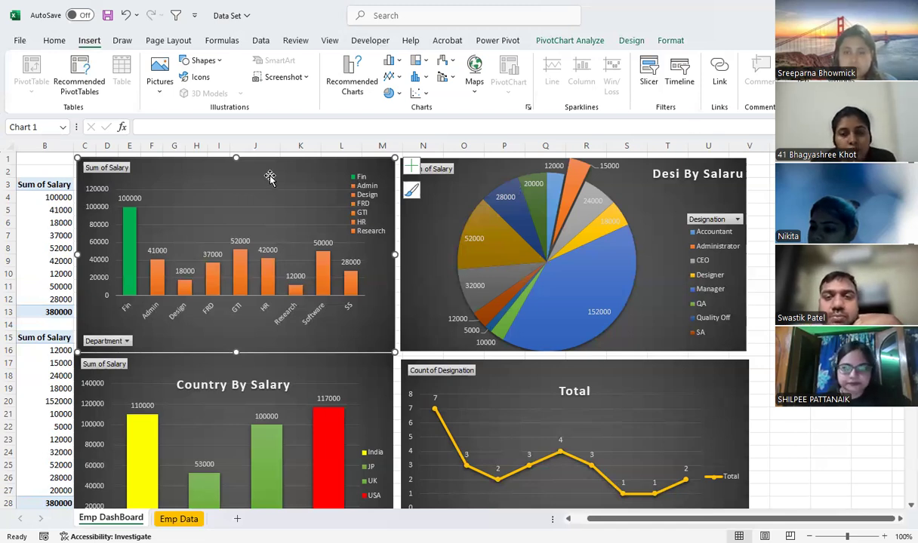
Insert slicers for Department, Salary, Country and Years (DOJ) based on the department salary chart
left_click(652, 88)
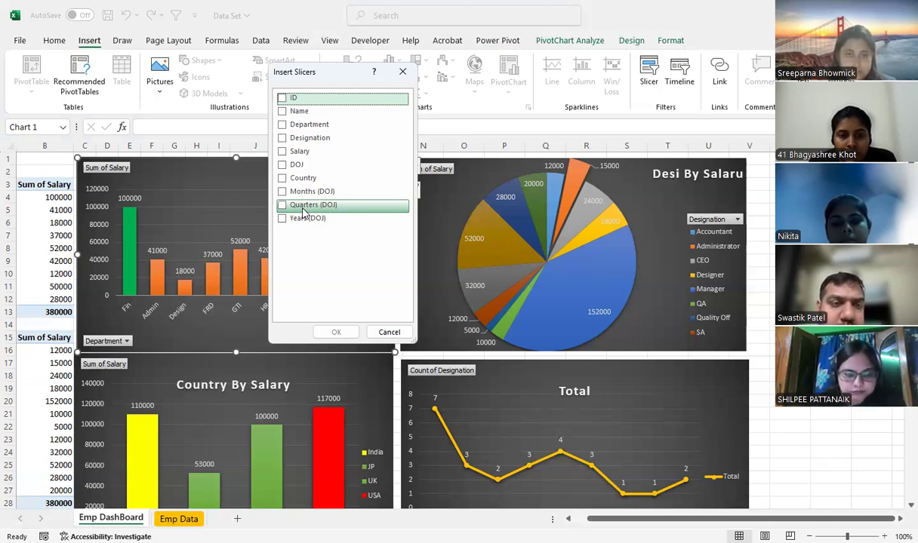
left_click(283, 179)
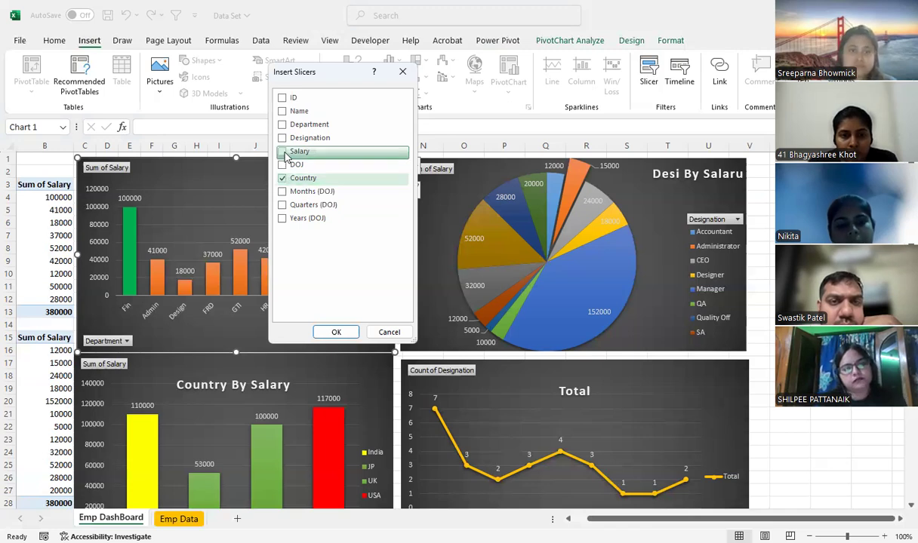
left_click(283, 153)
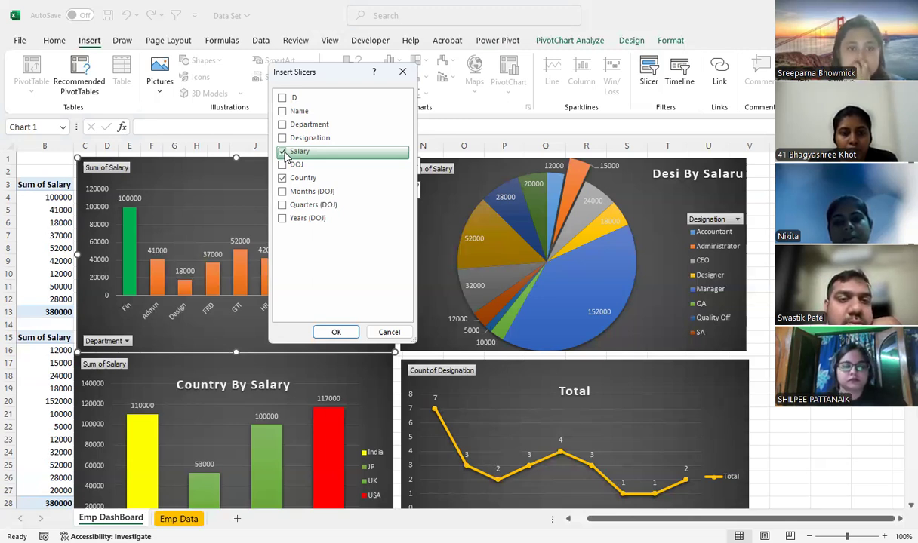
left_click(283, 127)
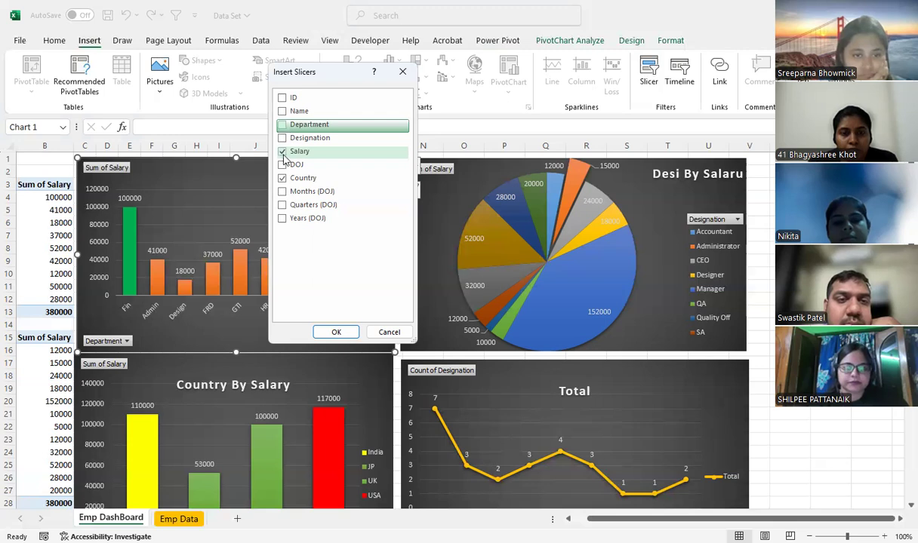
left_click(283, 153)
left_click(282, 178)
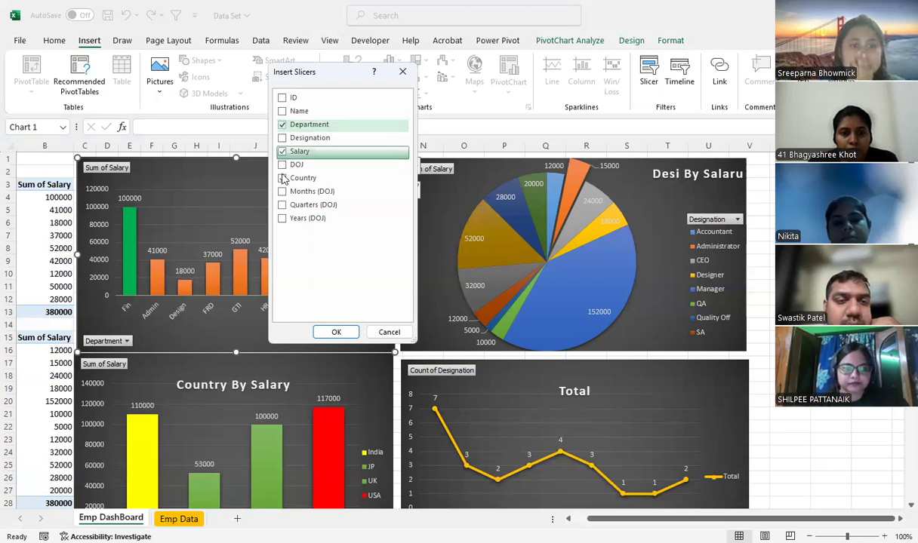
left_click(283, 178)
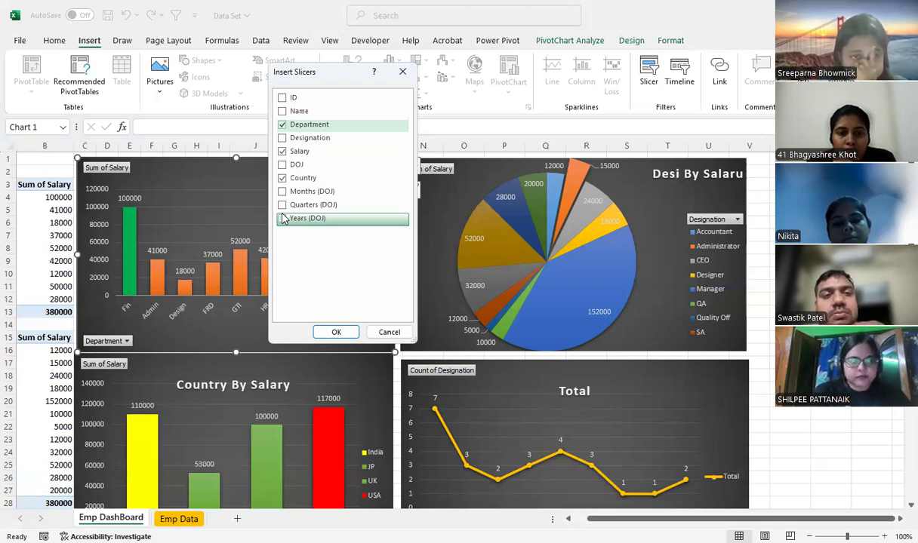
left_click(283, 219)
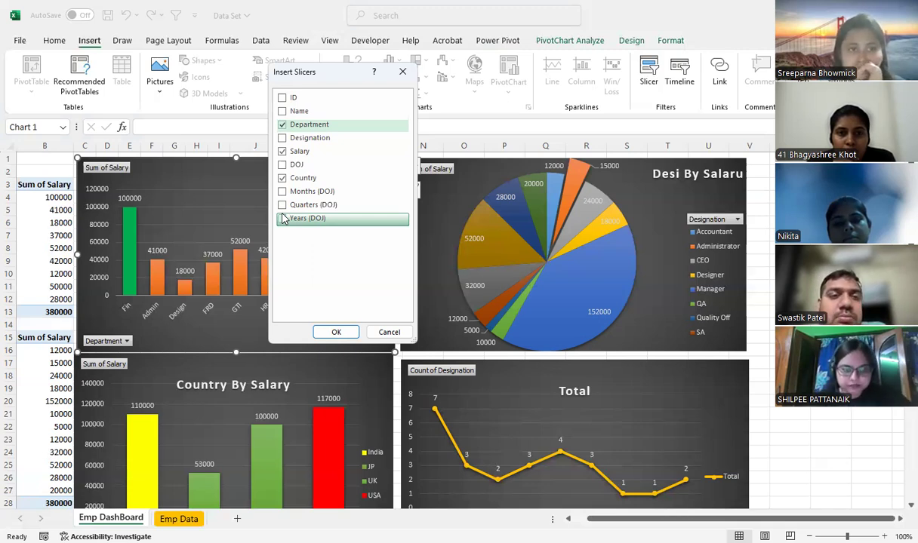
left_click(339, 332)
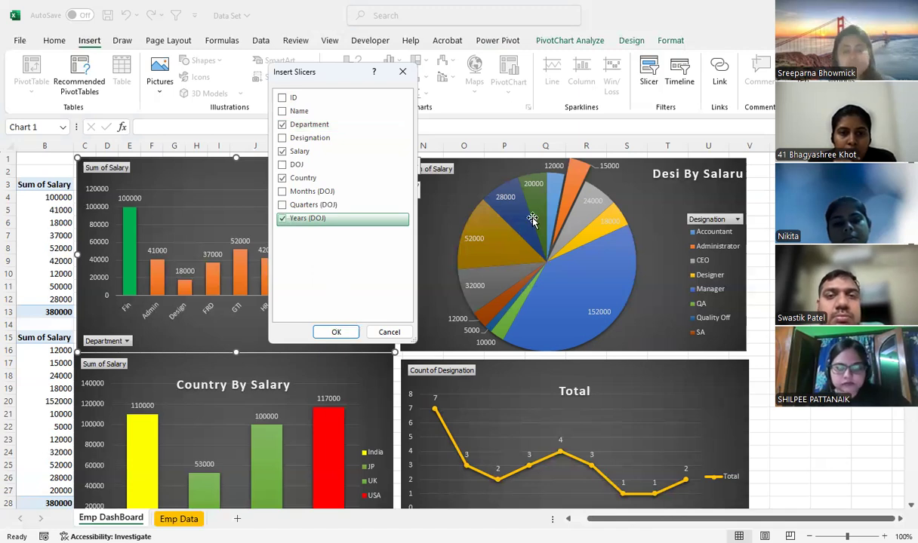
Move the Department, Salary and Country slicers to the area beside the pie chart, and shorten the Country slicer to 4 cm
left_click(898, 519)
left_click(898, 519)
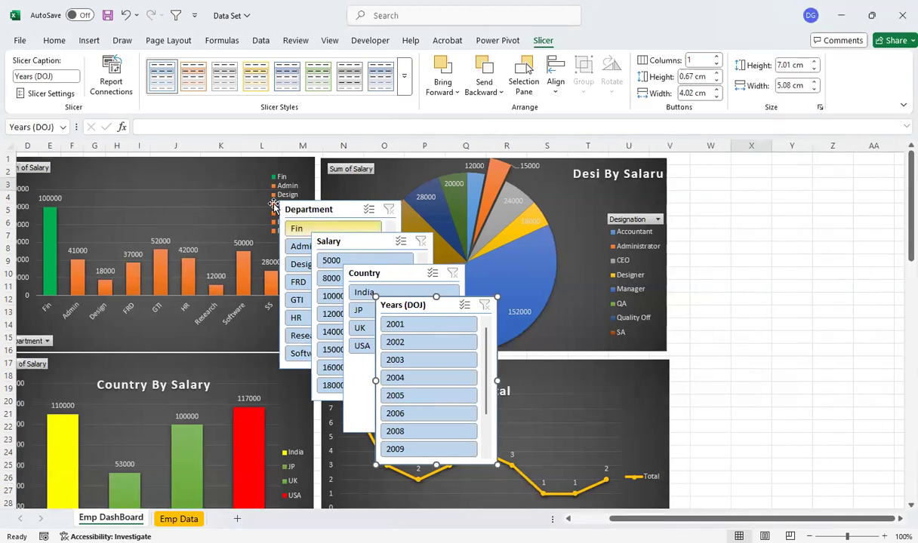
left_click_drag(295, 210, 701, 163)
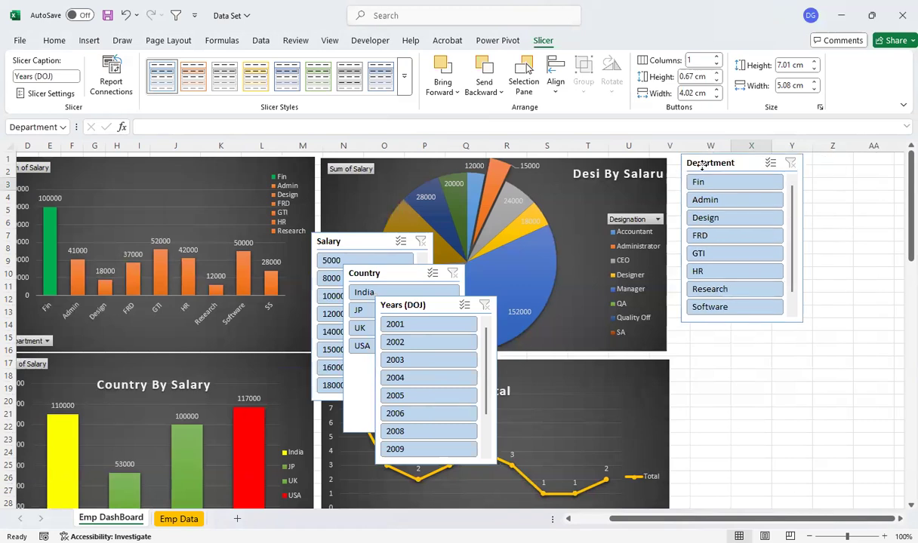
left_click_drag(371, 240, 752, 277)
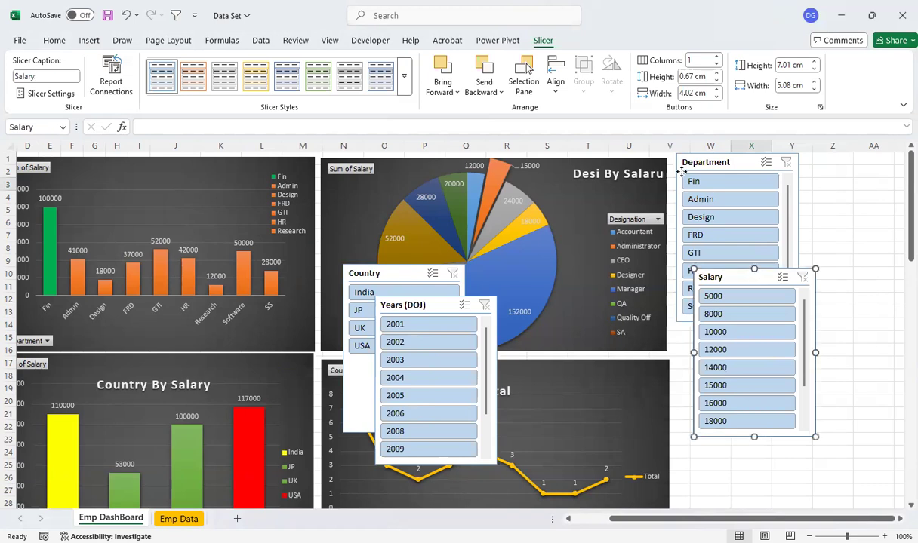
left_click_drag(375, 276, 682, 176)
left_click_drag(716, 305, 710, 256)
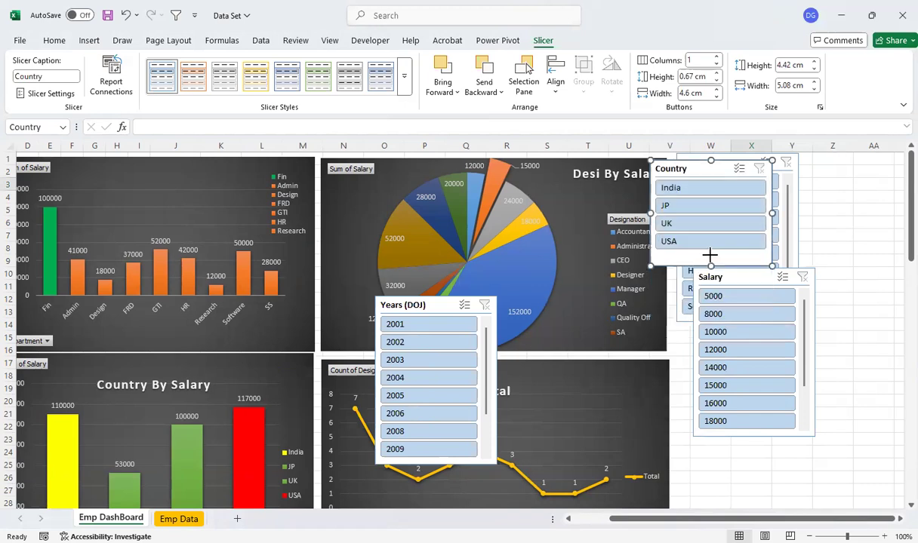
Shorten the Salary slicer to 4.1 cm and move it down beside the designation count line chart
left_click(777, 433)
left_click(750, 421)
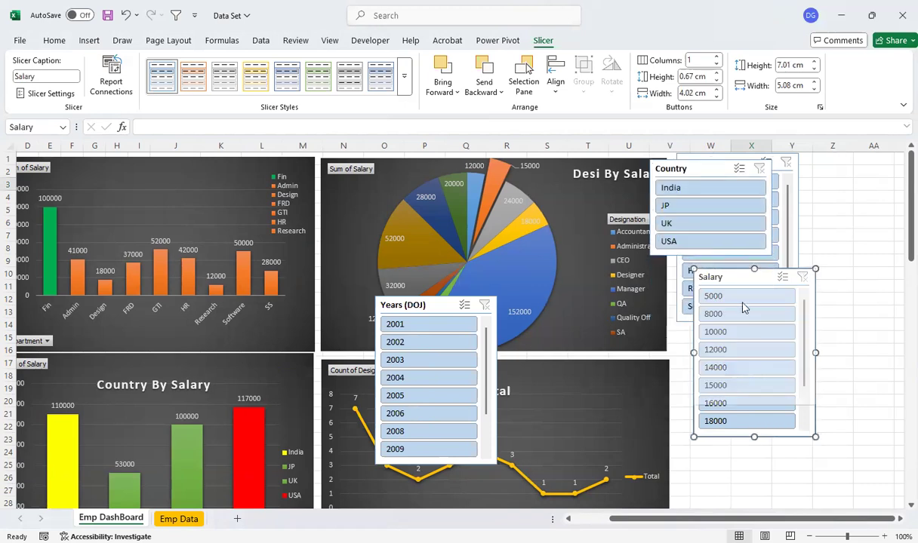
left_click_drag(734, 280, 742, 407)
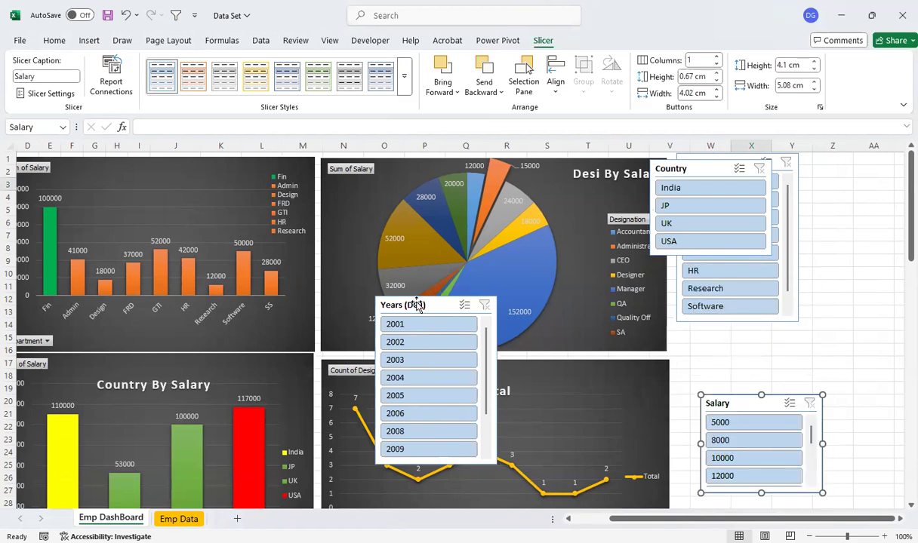
Move the Years (DOJ) slicer off the charts to the other slicers and shorten it to 5.95 cm
left_click(416, 304)
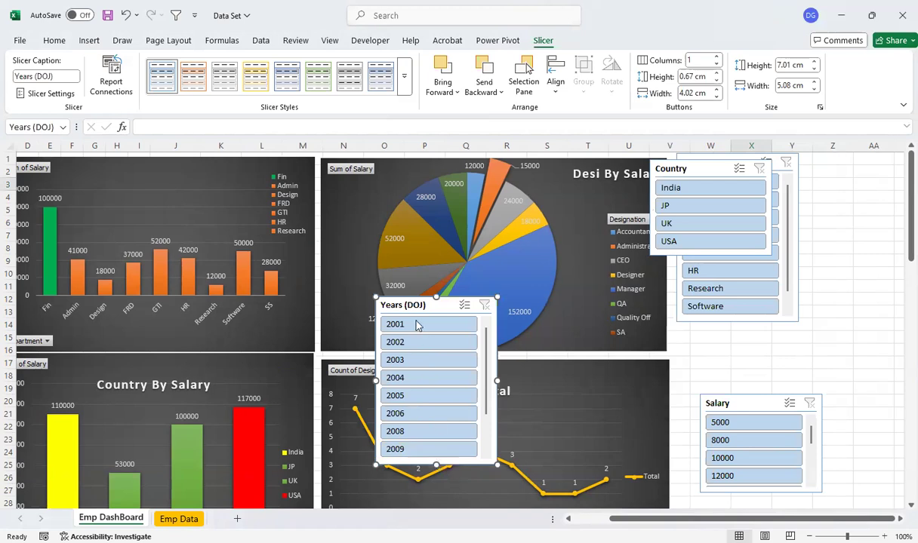
left_click_drag(414, 302, 695, 275)
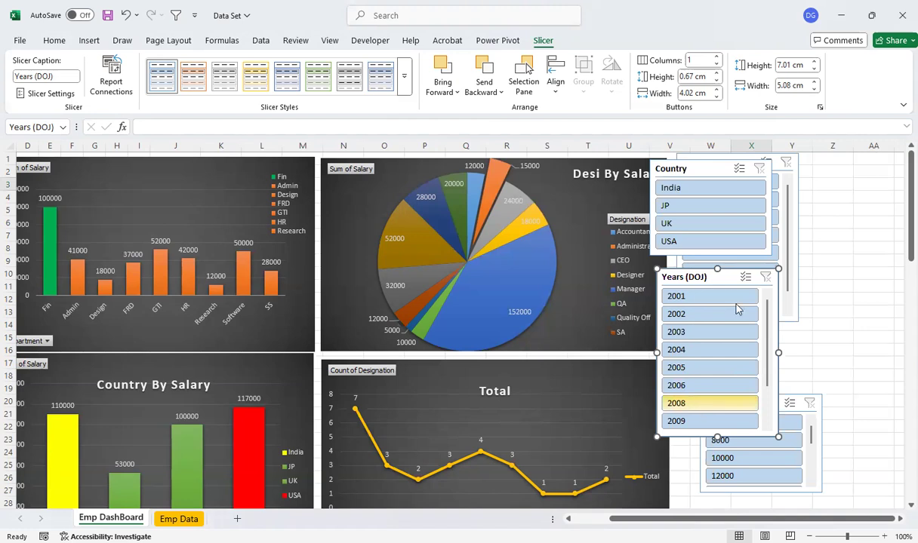
left_click_drag(717, 268, 718, 294)
mouse_move(737, 335)
left_mouse_down()
mouse_move(769, 442)
mouse_move(754, 438)
mouse_move(739, 326)
left_mouse_up()
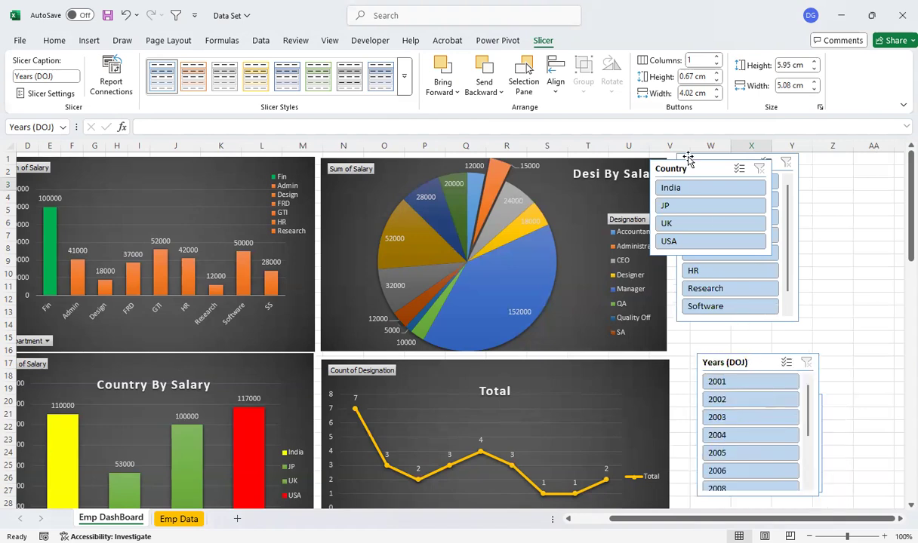
Move the Country slicer directly above the Salary slicer's column, and move the Department slicer to the empty cells beside it
left_click_drag(683, 171, 734, 166)
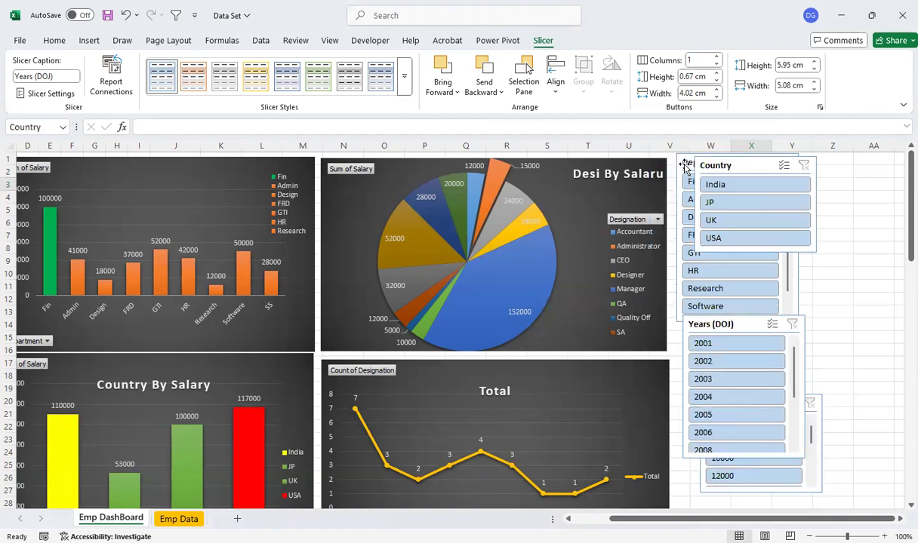
left_click_drag(735, 283, 723, 283)
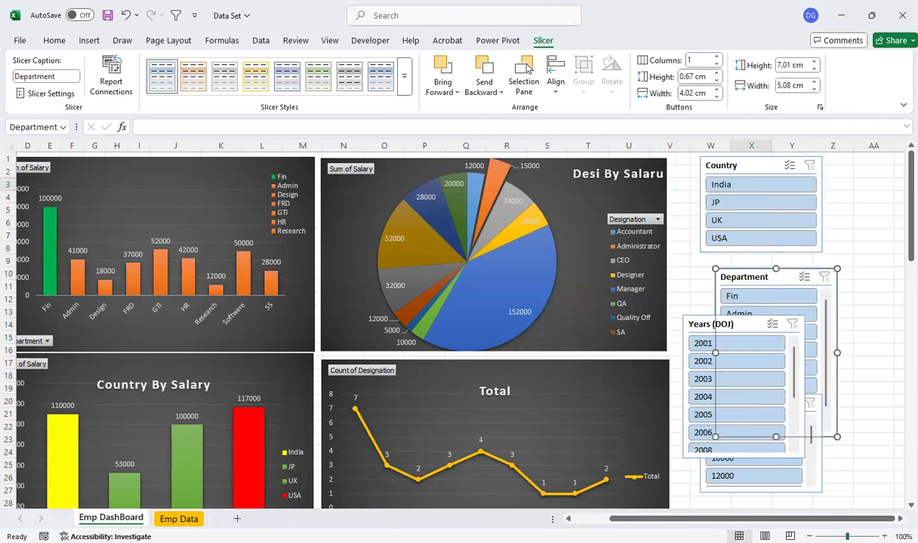
scroll(773, 482, "down", 1, "ctrl")
scroll(723, 272, "down", 1, "ctrl")
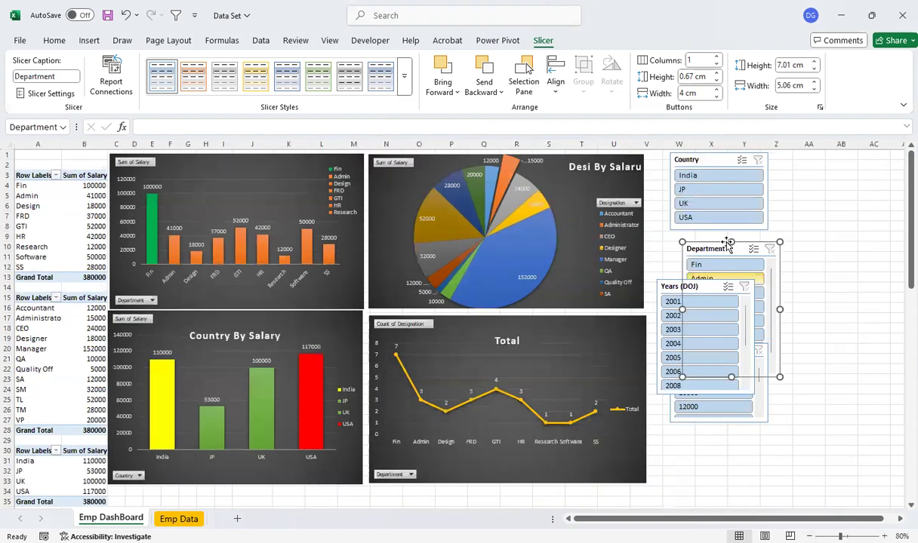
left_click_drag(729, 241, 822, 202)
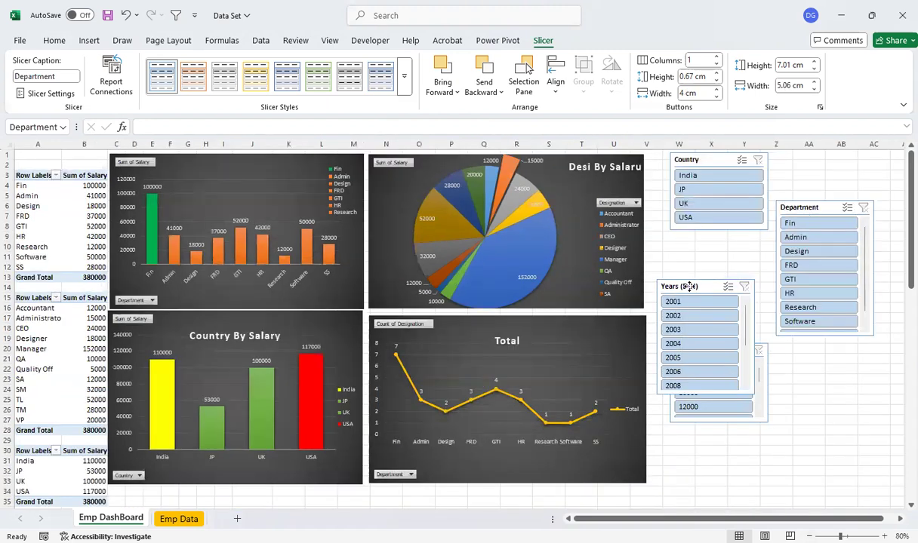
Place the Years (DOJ) slicer below Salary, and fit the Department slicer, shortened to 5.47 cm, between Country and Salary
left_click_drag(689, 286, 692, 287)
left_click_drag(803, 396, 716, 430)
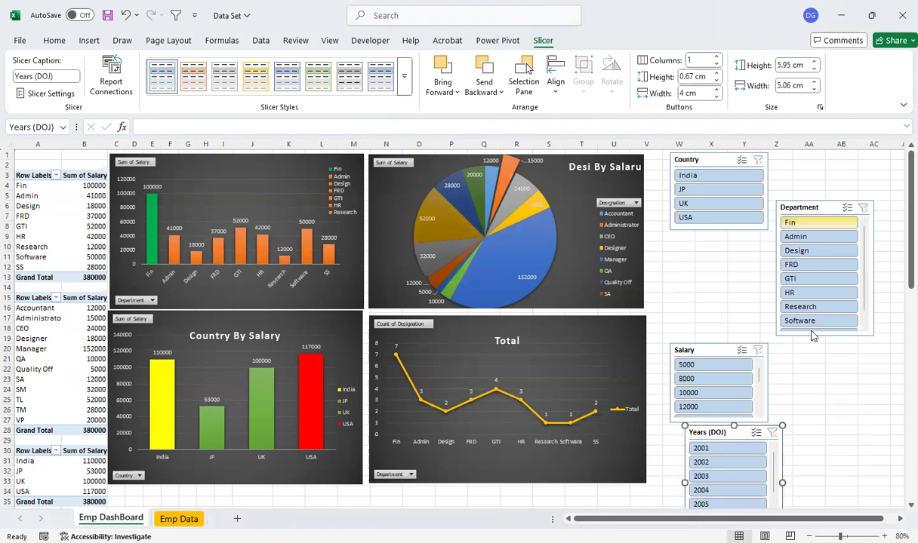
left_click_drag(825, 337, 825, 306)
left_click_drag(815, 209, 711, 249)
left_click_drag(731, 433, 712, 436)
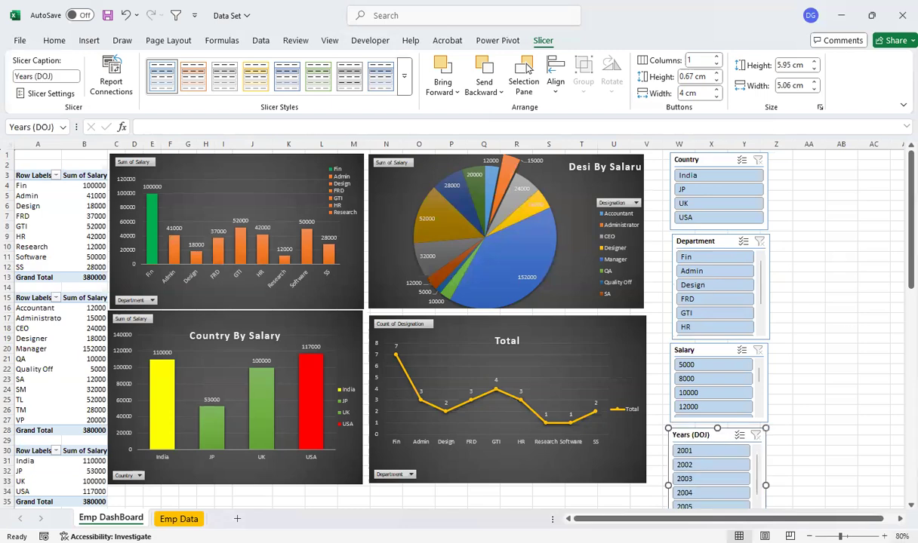
Apply the solid orange slicer style to Department and Years (DOJ), and the solid green style to Salary
left_click(883, 537)
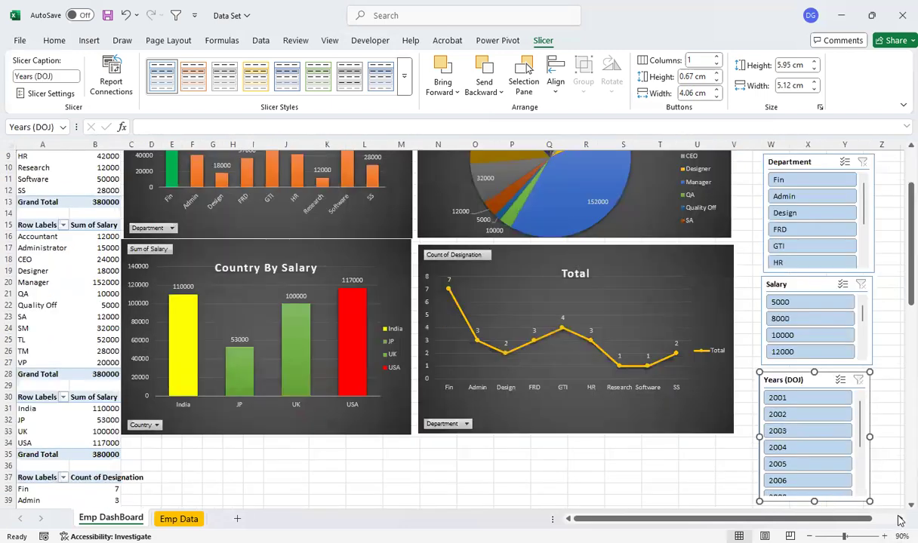
left_click(900, 520)
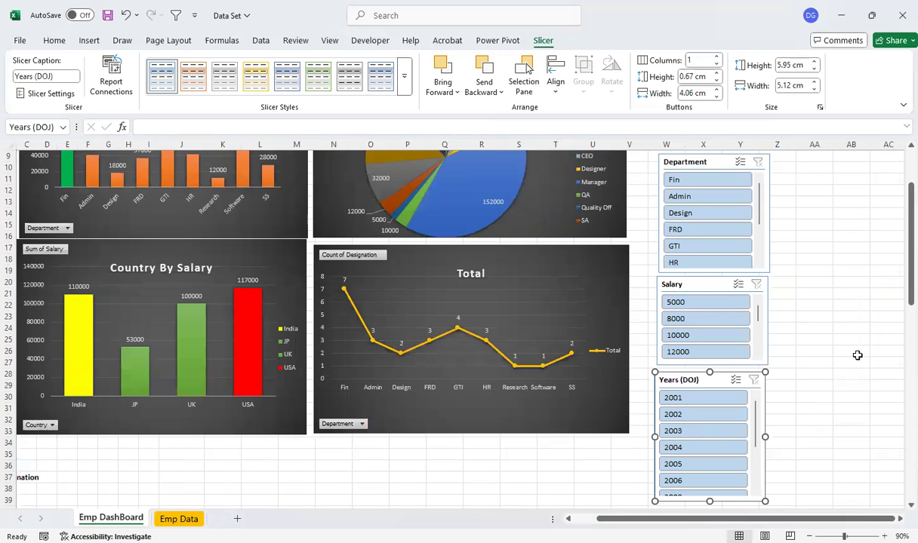
left_click(678, 165)
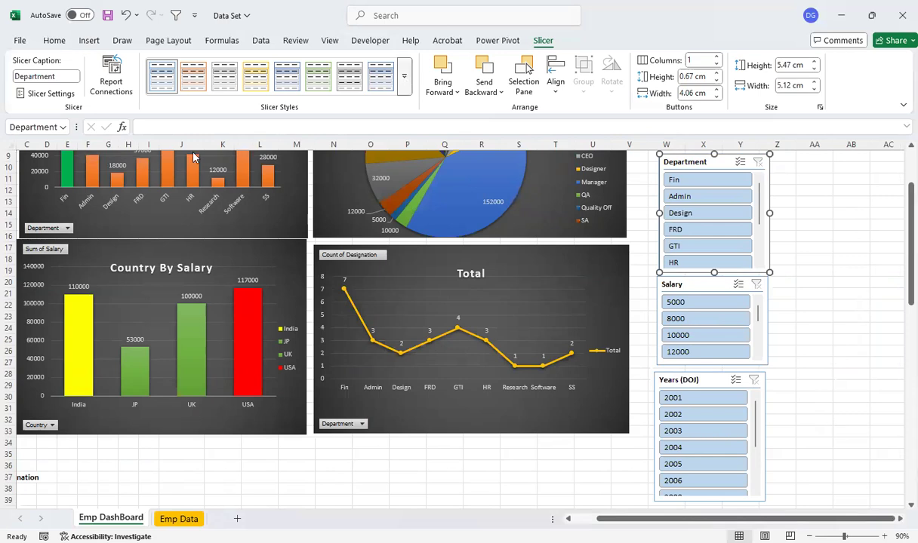
left_click(697, 286)
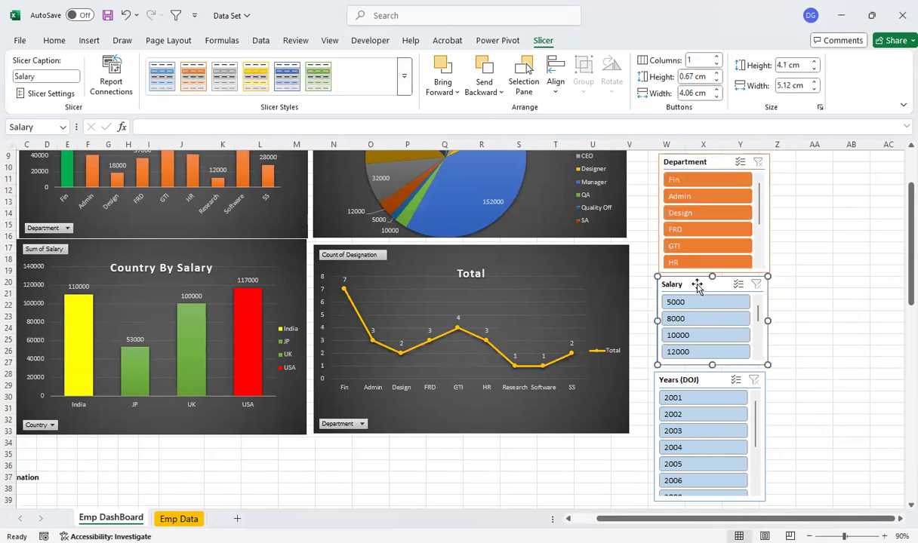
left_click(698, 380)
left_click(193, 76)
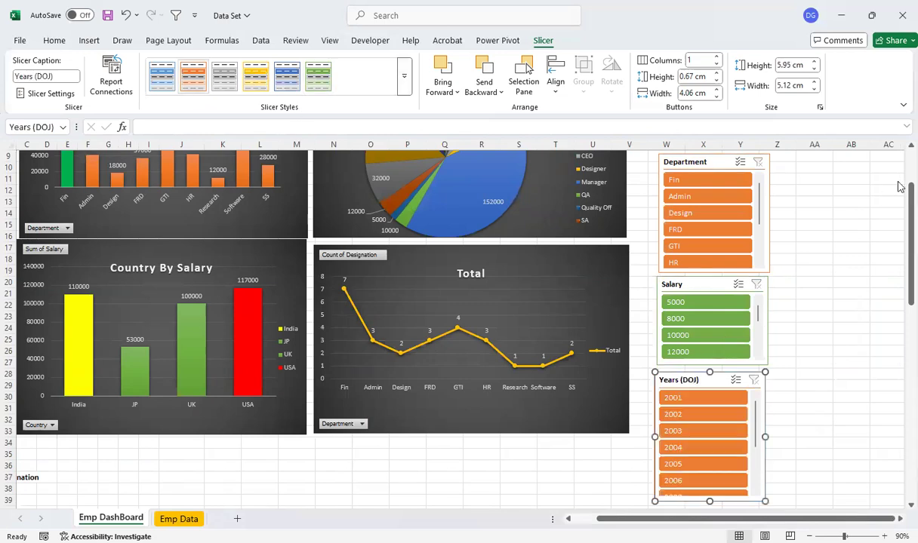
Apply the solid gold slicer style to the Country slicer and deselect it
left_click_drag(908, 227, 899, 153)
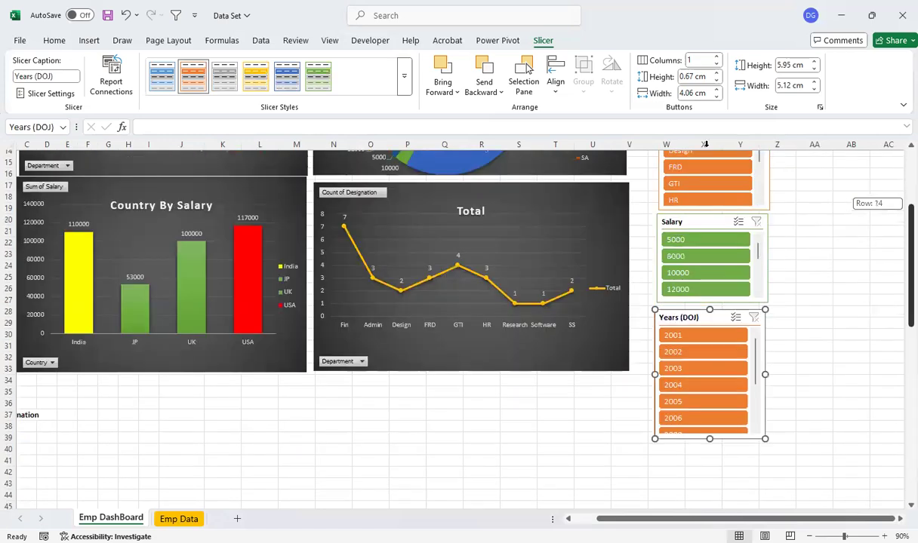
left_click(686, 164)
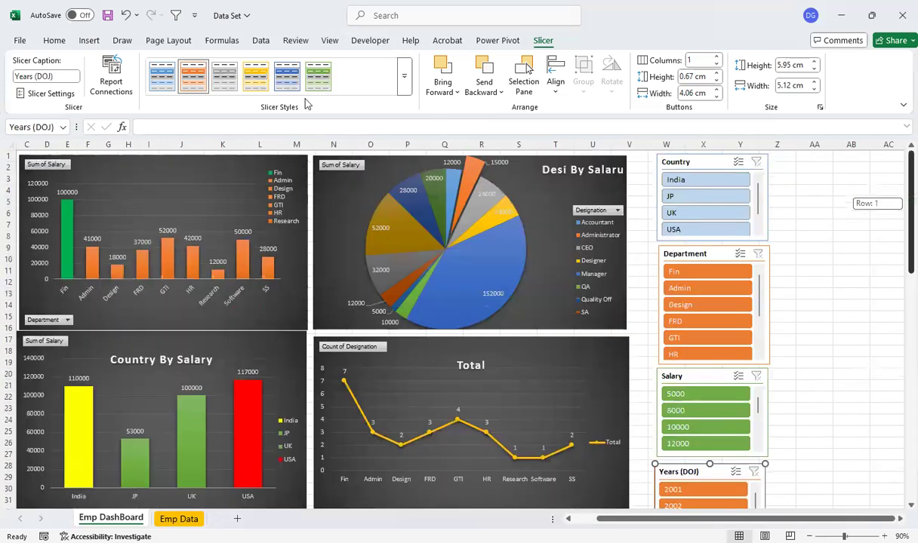
left_click(259, 85)
left_click(821, 316)
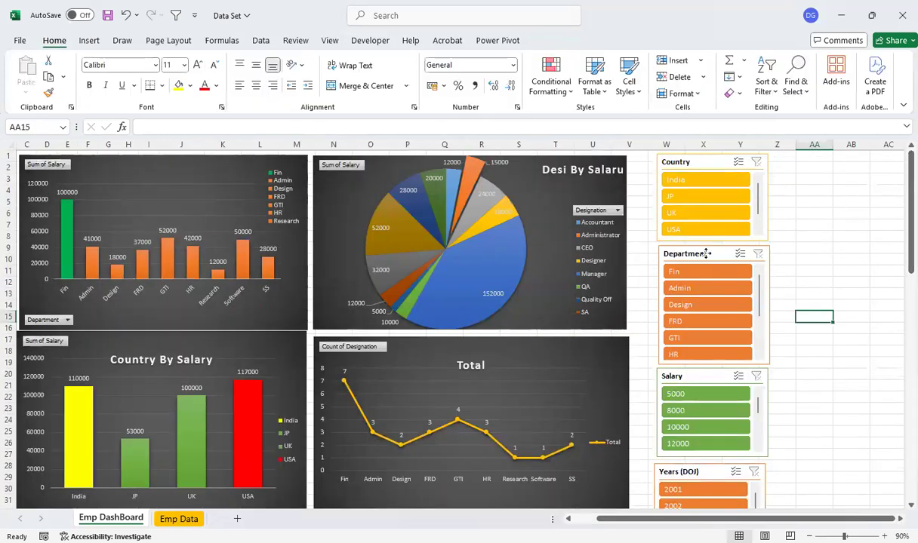
Move the Country, Department and Salary slicers closer to the charts, stacked in one column along the charts' outer edge
left_click_drag(706, 253, 686, 263)
left_click_drag(692, 160, 669, 161)
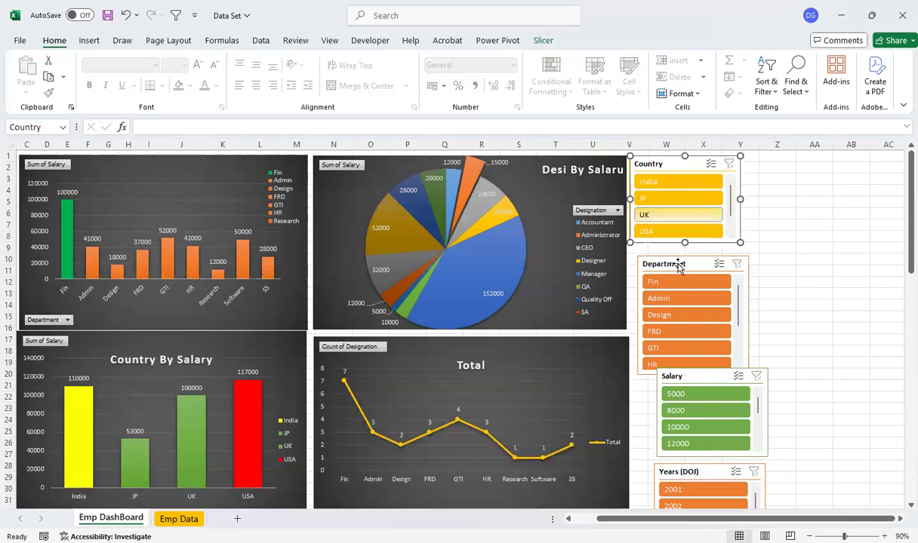
left_click_drag(677, 264, 669, 254)
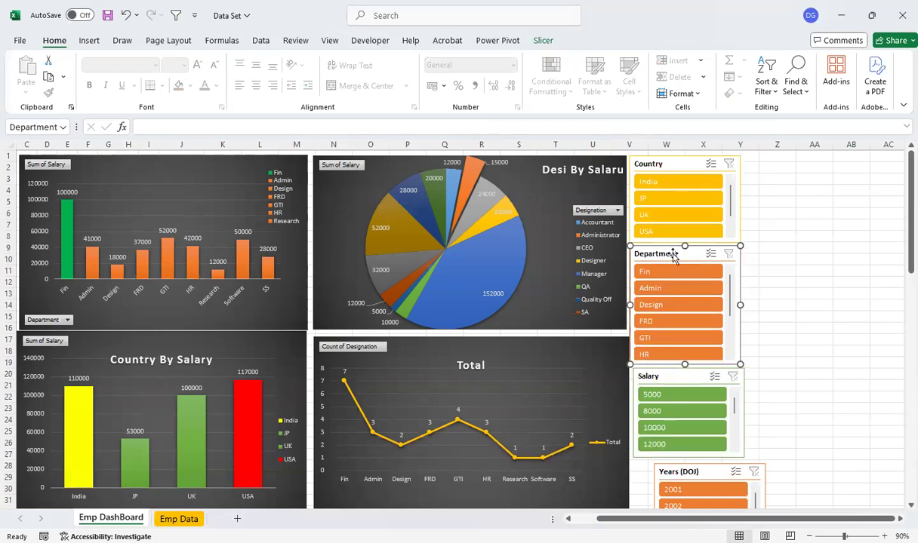
left_click_drag(674, 256, 679, 254)
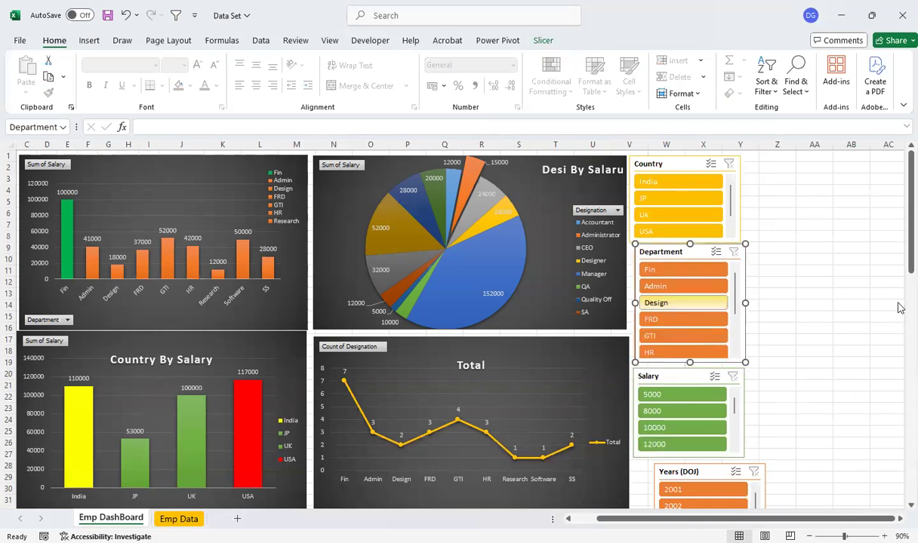
Shorten the Years (DOJ) slicer to about three visible years and align it directly below the Salary slicer
left_click_drag(899, 255, 855, 266)
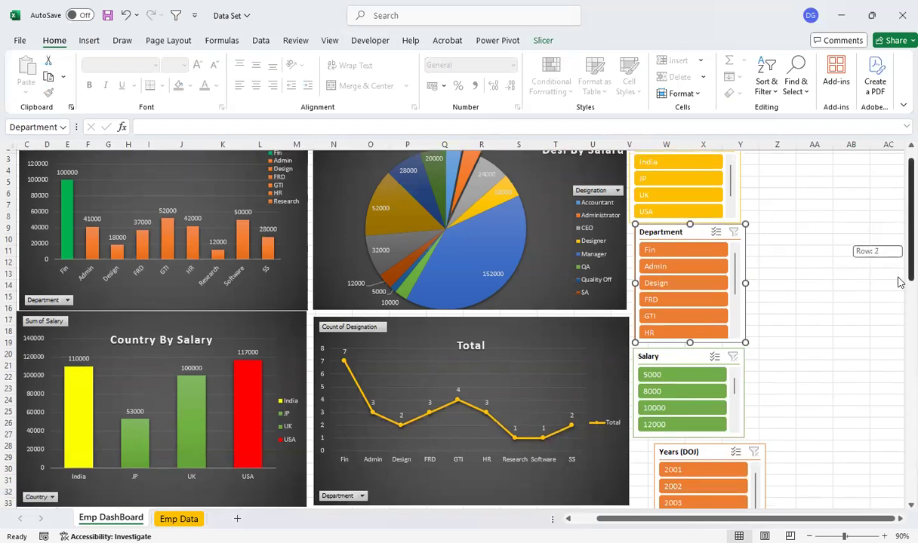
scroll(707, 422, "down", 2)
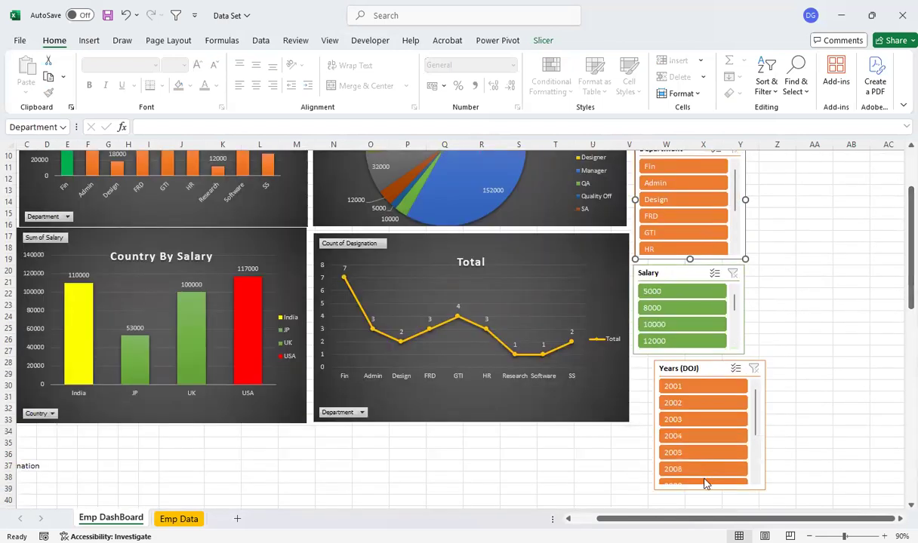
left_click_drag(709, 489, 707, 437)
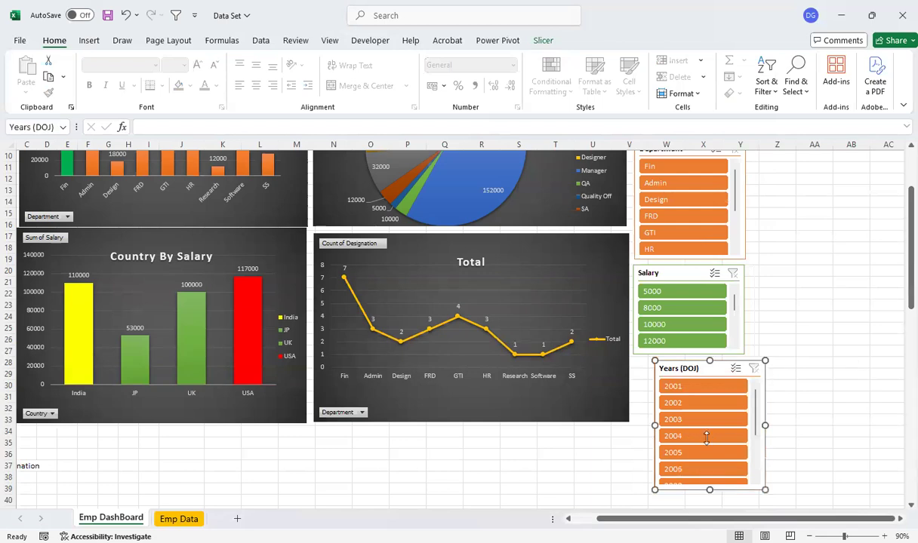
left_click_drag(683, 368, 670, 366)
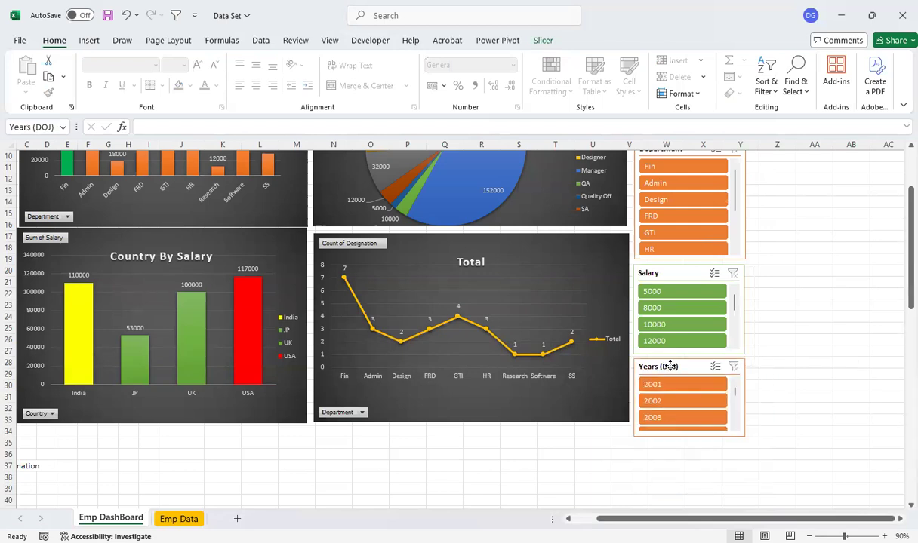
left_click(813, 317)
Hide the command ribbon to show the whole dashboard, and filter the Country slicer to India
left_click_drag(898, 270, 898, 124)
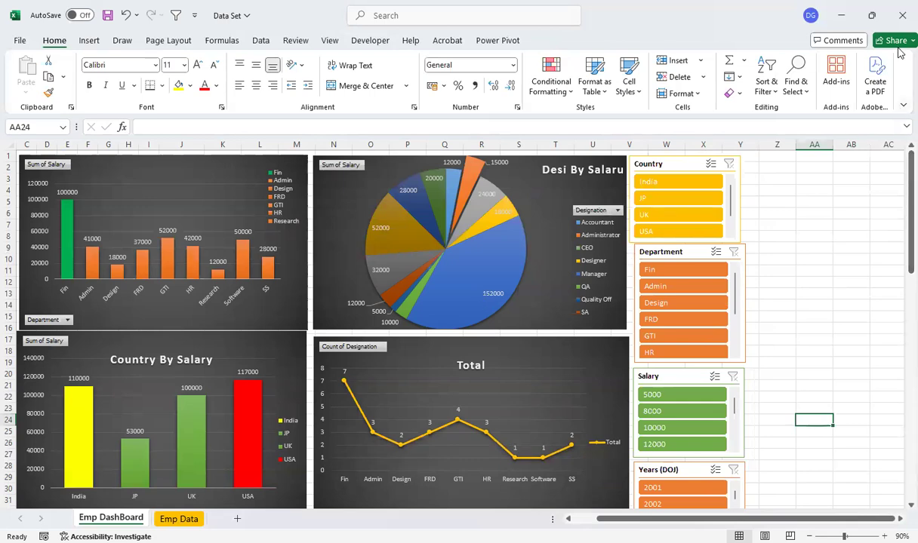
key("ctrl+shift+F1")
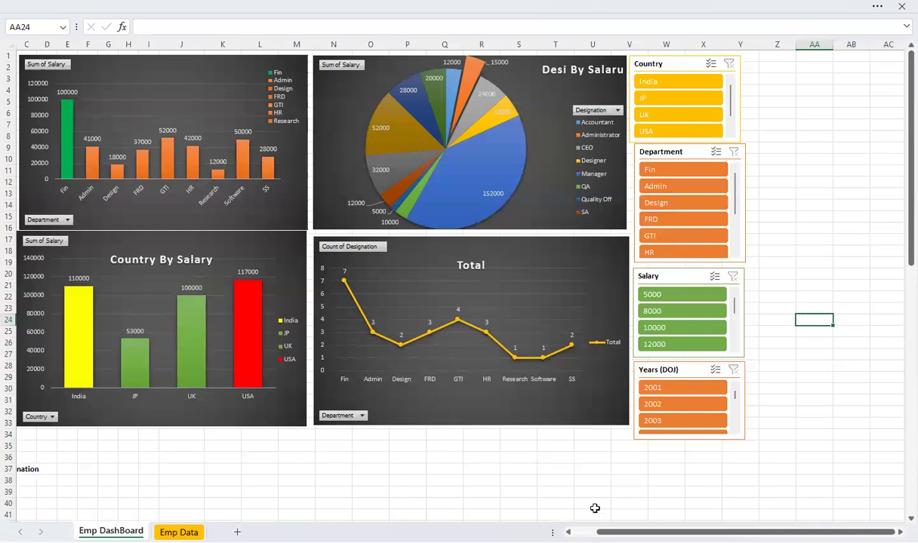
scroll(78, 165, "left", 2)
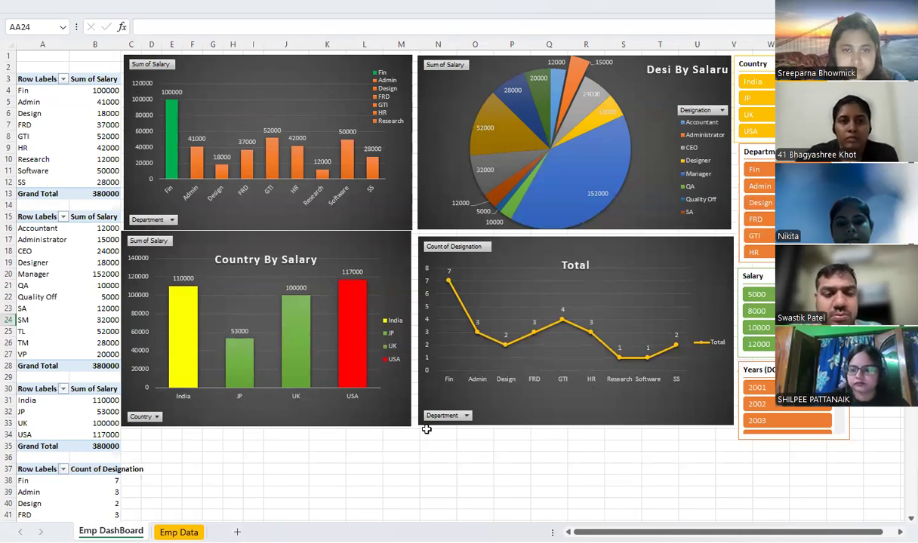
left_click(754, 81)
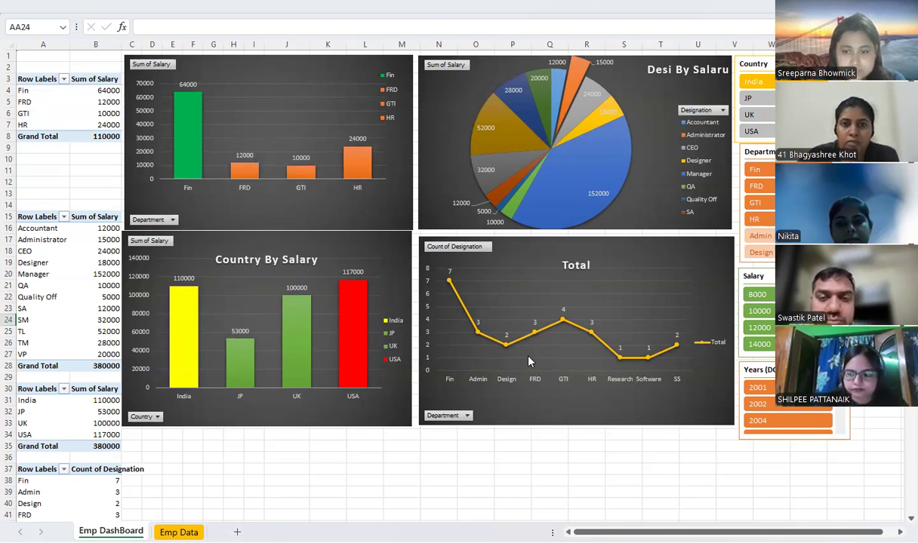
Move the country salary, designation count and department salary charts down to free space above the dashboard
left_click_drag(369, 246, 371, 281)
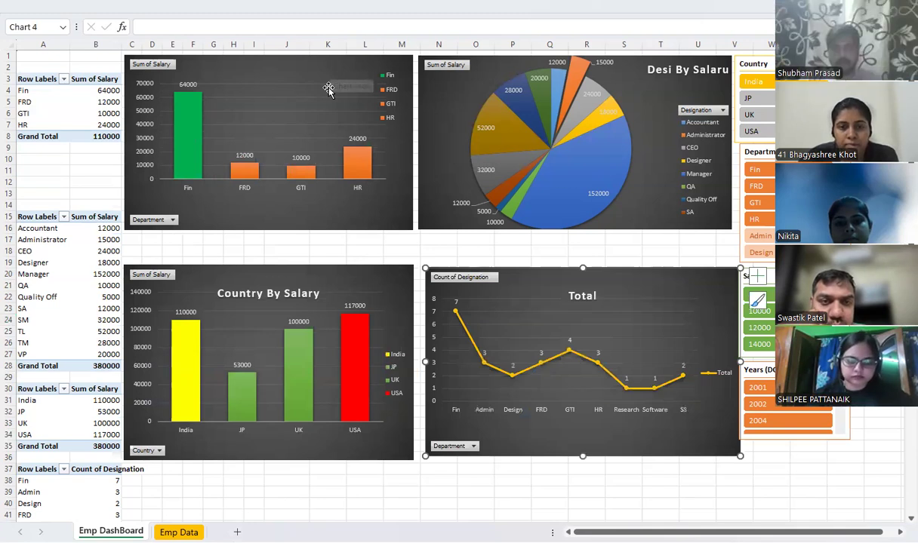
left_click_drag(330, 68, 329, 89)
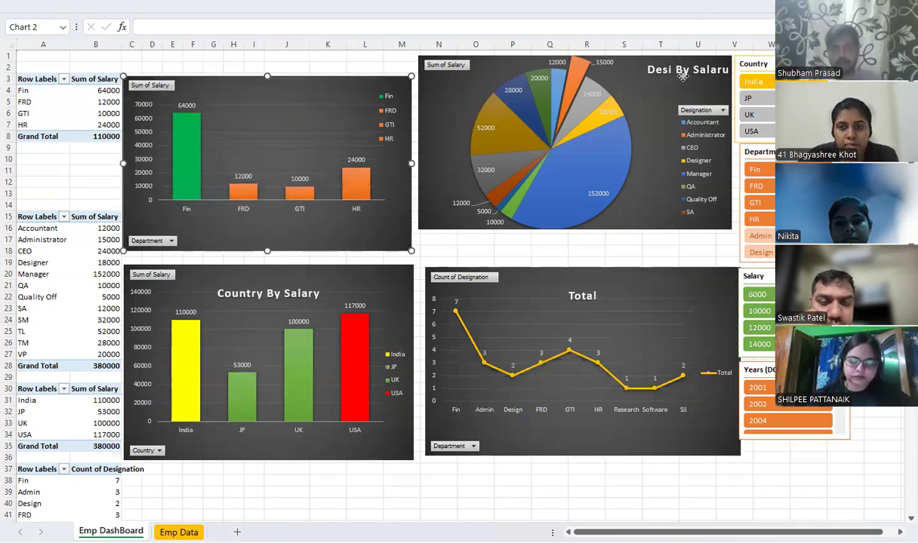
Shift the pie slightly away from the left labels in the designation salary chart, and move the chart down level with the department chart
left_click_drag(682, 62, 683, 79)
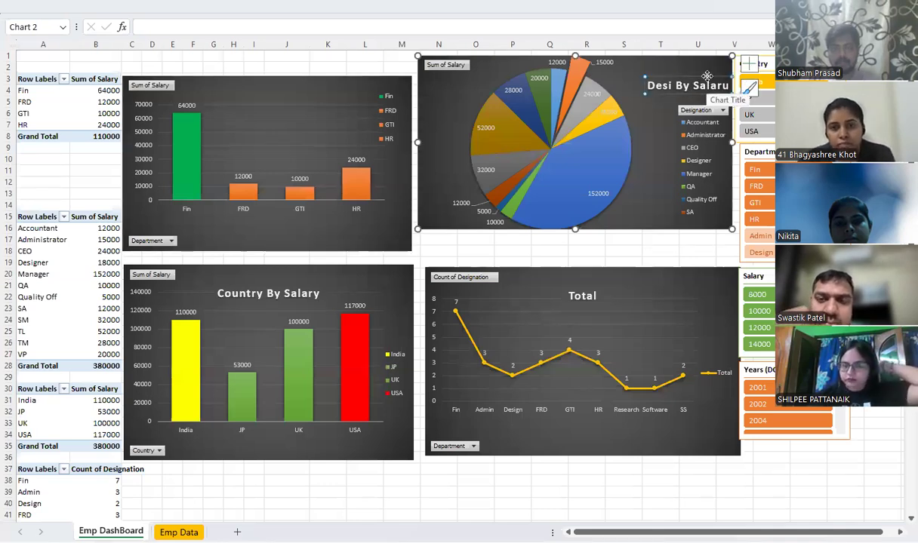
left_click_drag(707, 76, 707, 61)
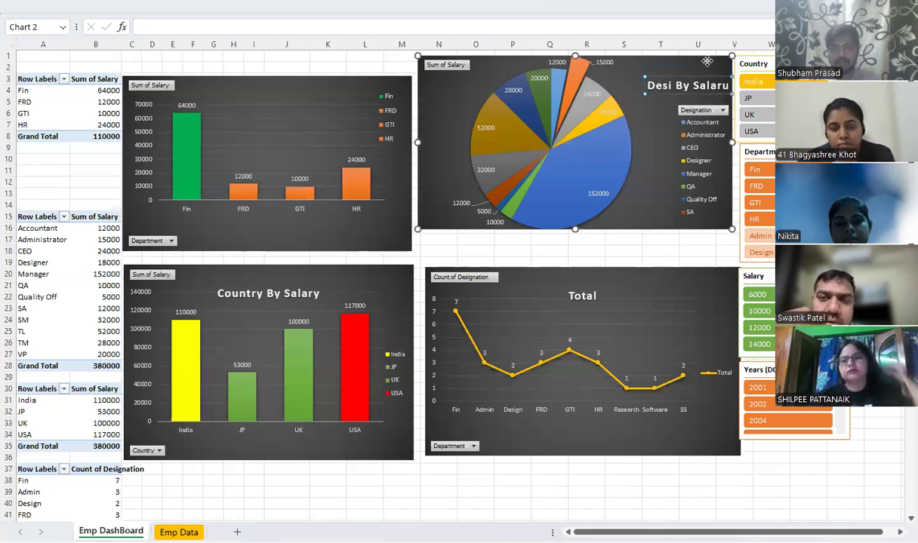
left_click(506, 75)
left_click_drag(507, 71, 516, 71)
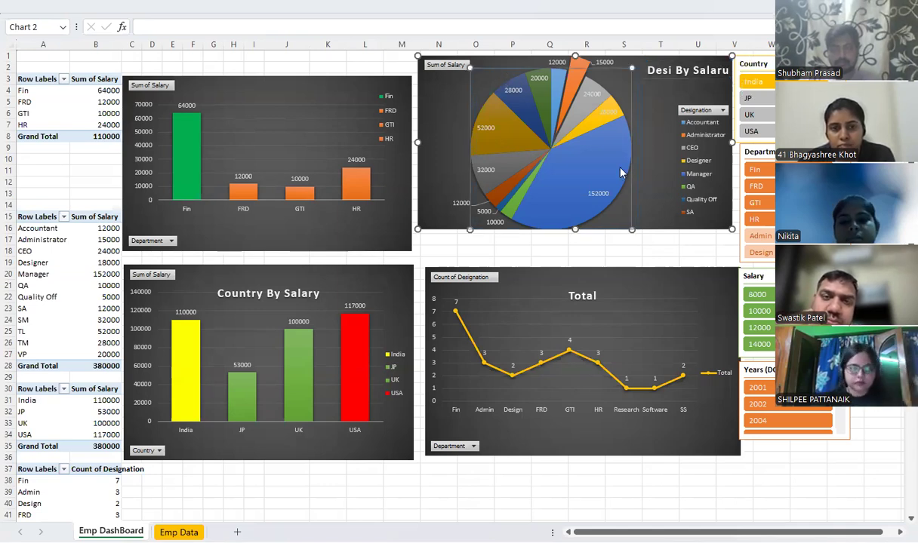
left_click_drag(642, 229, 641, 224)
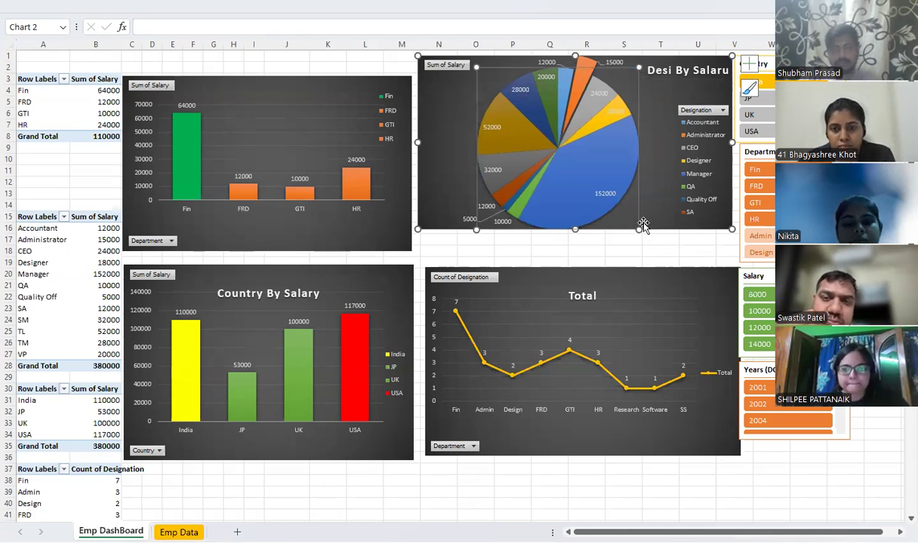
left_click(439, 123)
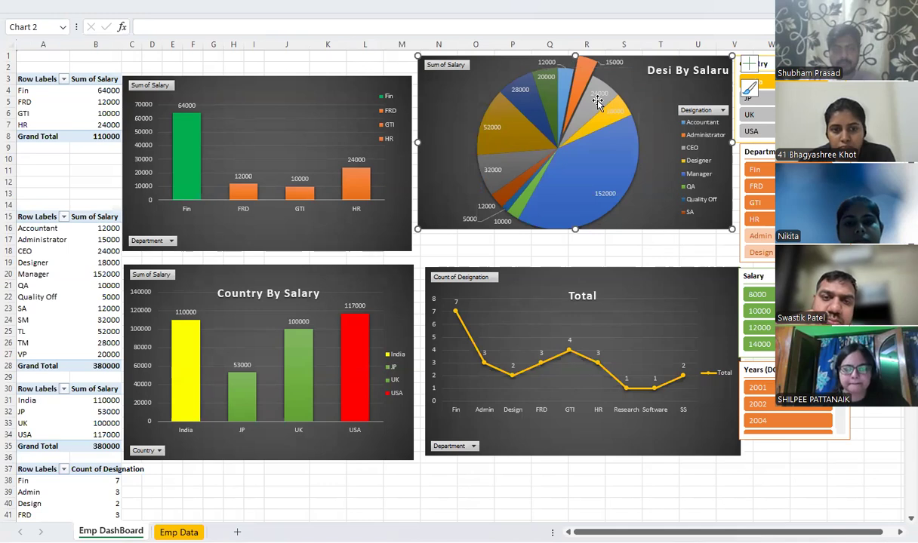
left_click_drag(599, 103, 598, 126)
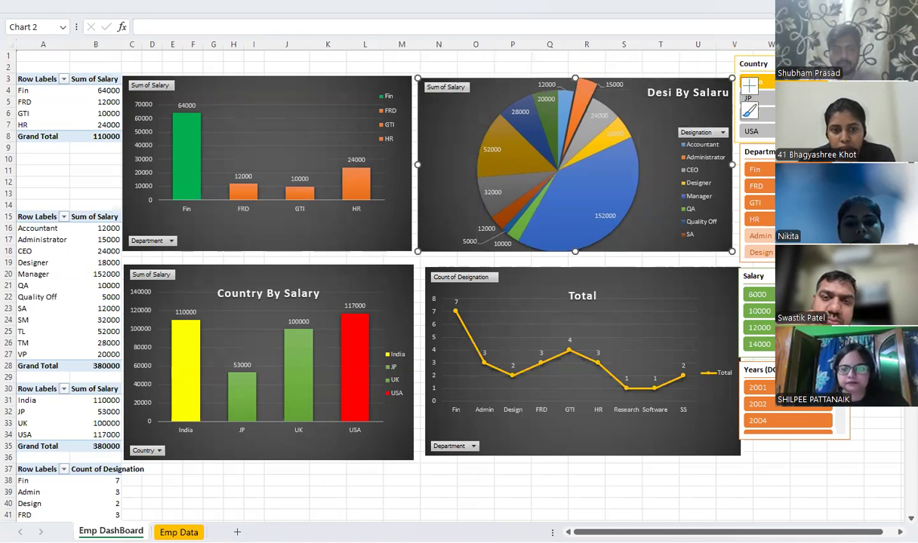
Clear the Country slicer's India filter, and shift the Years (DOJ) and Salary slicers slightly down and outward from the charts
left_click(835, 64)
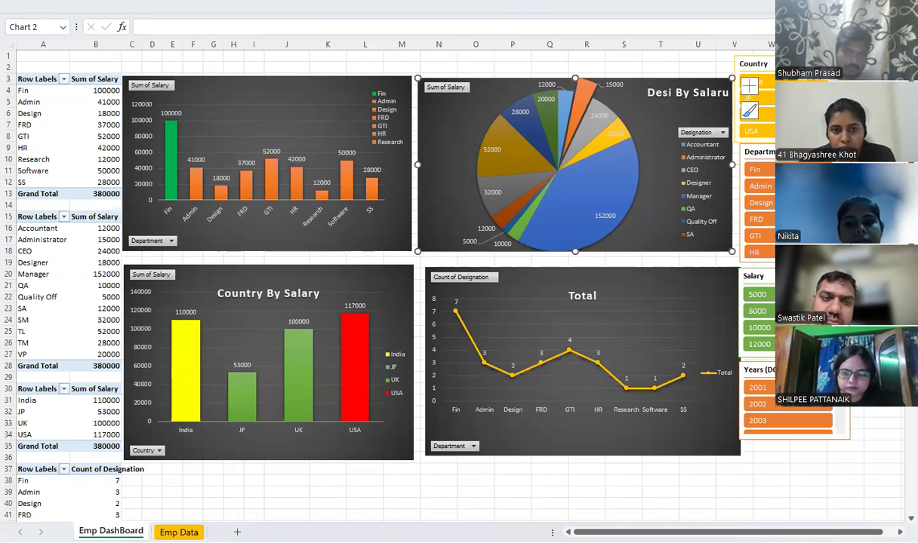
left_click(819, 370)
left_click_drag(818, 371, 823, 378)
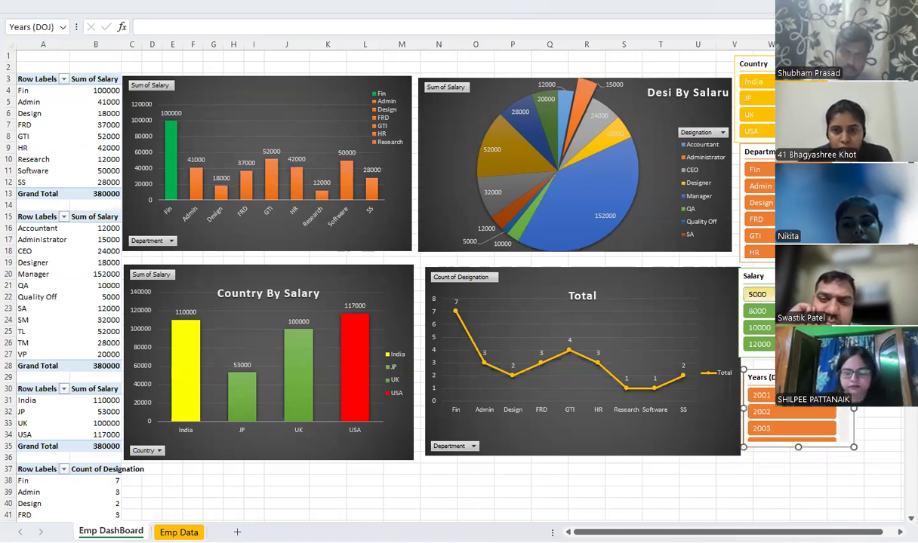
left_click(754, 276)
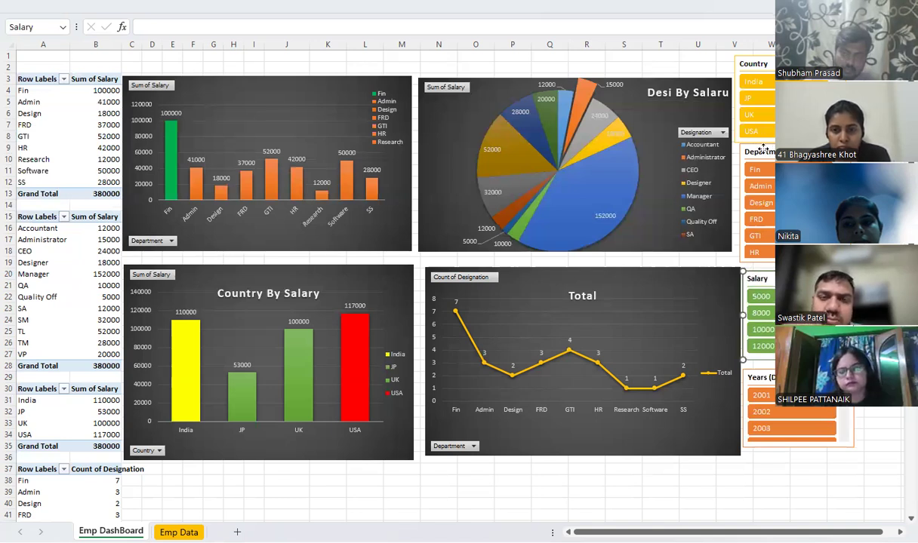
Try the USA filter in the Country slicer, undo it, and move the Department slicer slightly down from the Country slicer
left_click(763, 148)
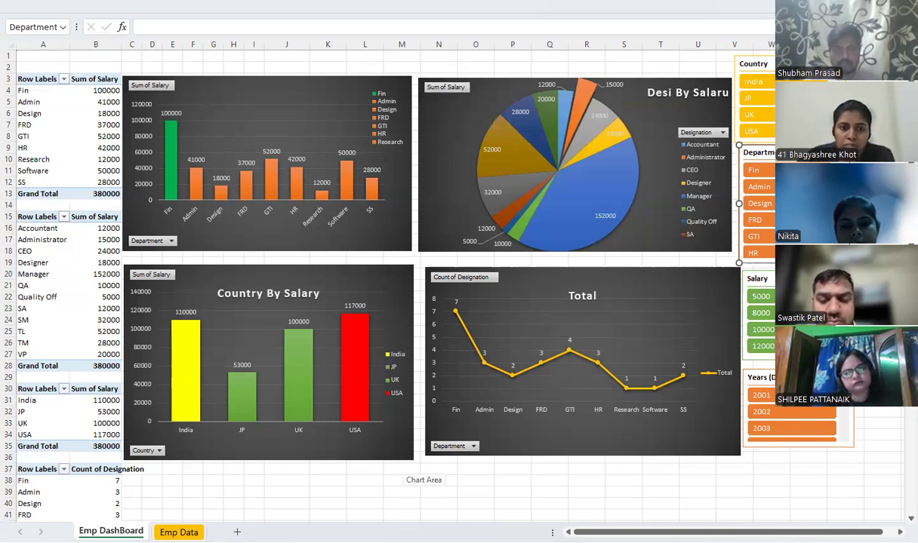
left_click(751, 131)
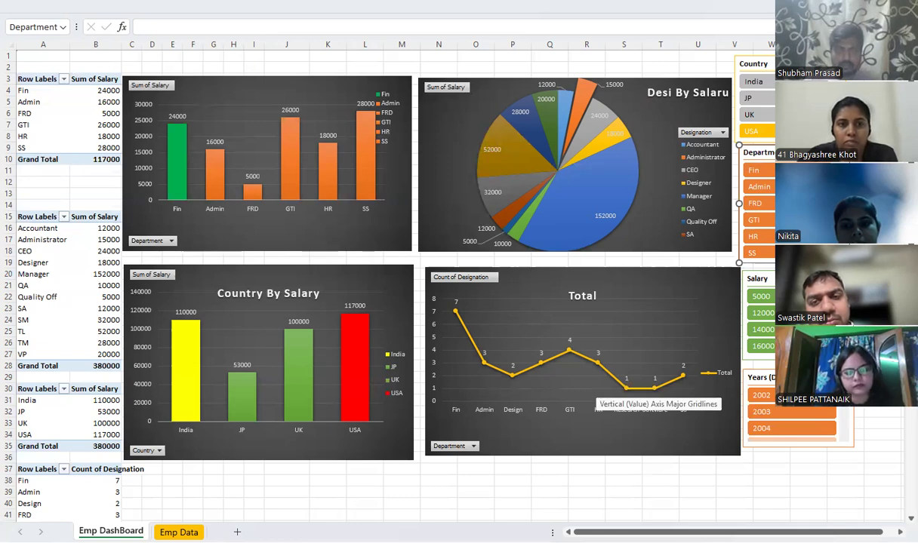
key("ctrl+z")
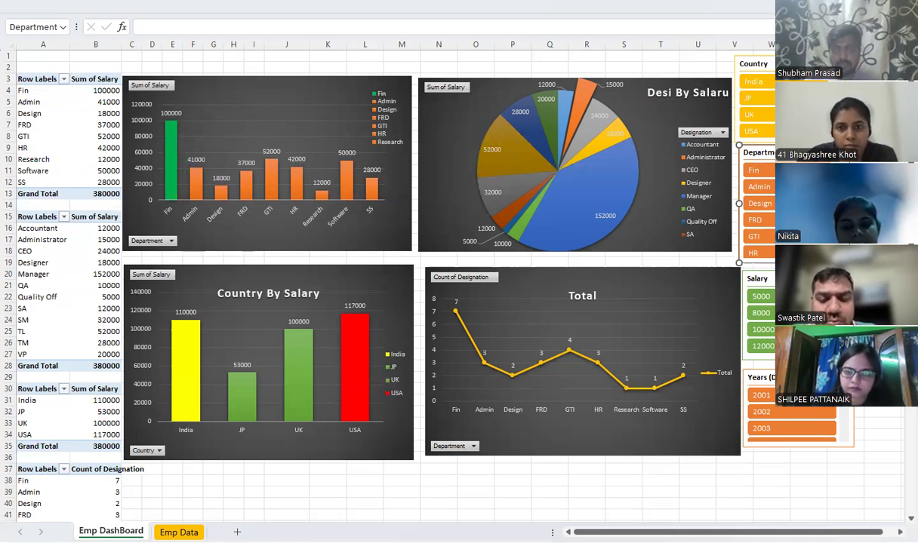
mouse_move(758, 153)
left_mouse_down()
mouse_move(720, 142)
mouse_move(759, 155)
left_mouse_up()
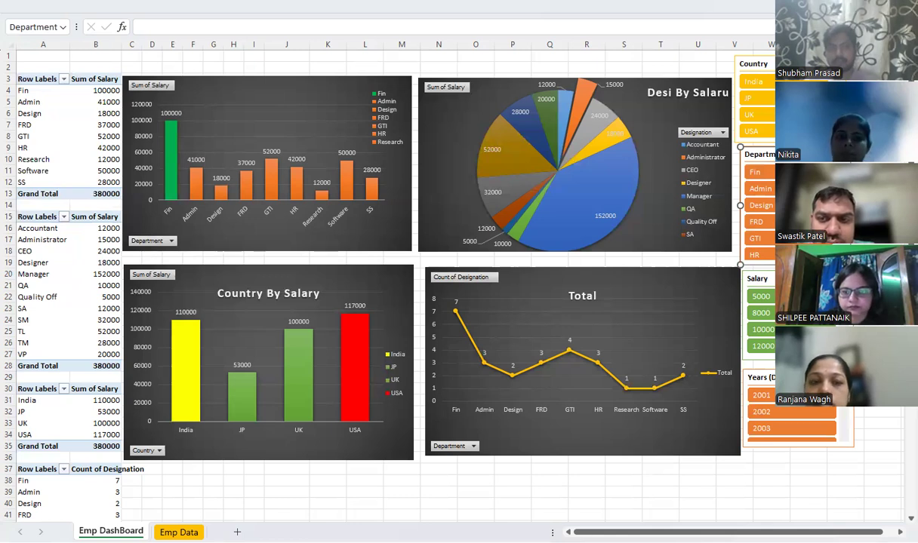
Show the command ribbon again and check the Country slicer's report connections without changing them
key("ctrl+shift+F1")
left_click(774, 163)
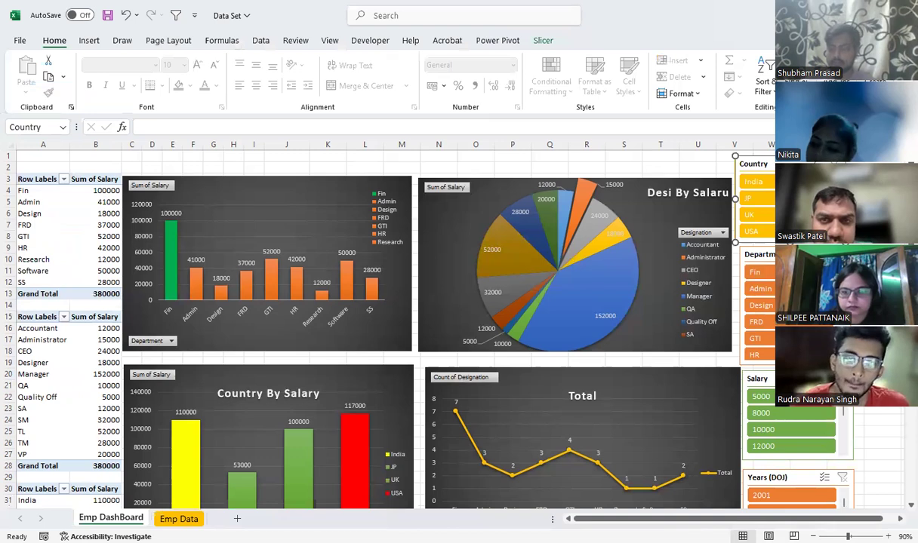
right_click(778, 165)
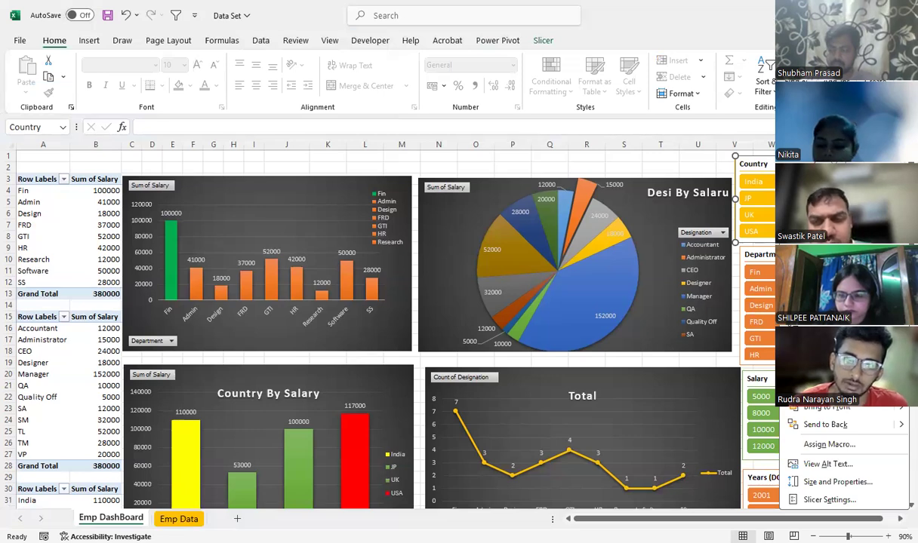
left_click(837, 350)
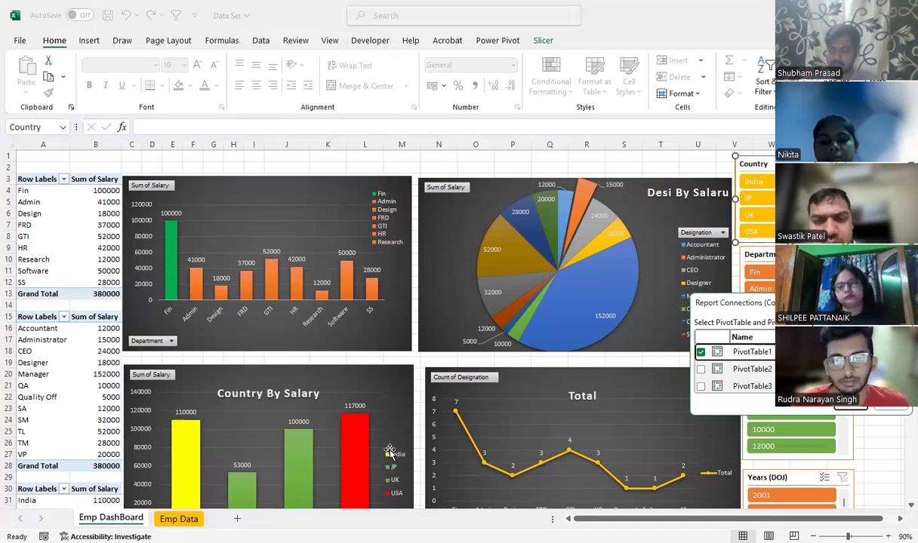
key("Escape")
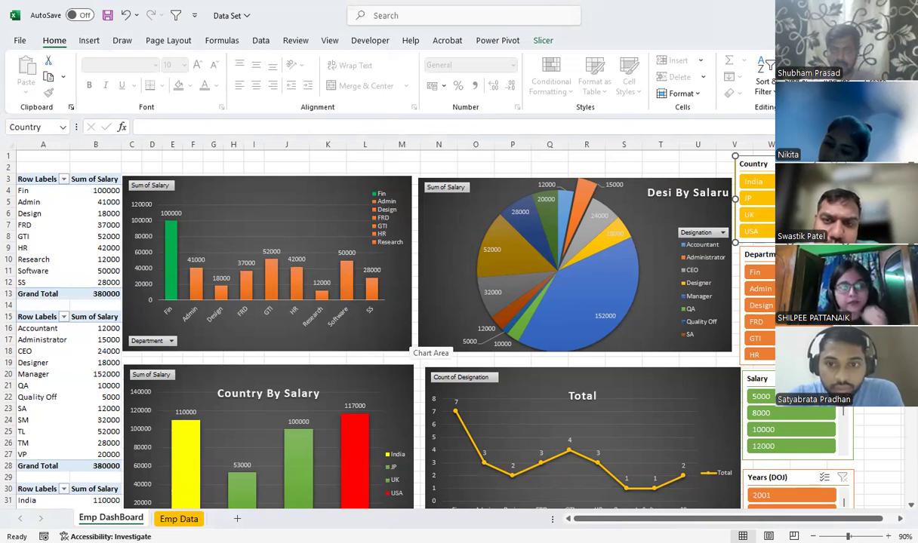
Connect the Country slicer to PivotTable2, PivotTable3 and PivotTable4 in addition to PivotTable1
right_click(769, 164)
left_click(824, 349)
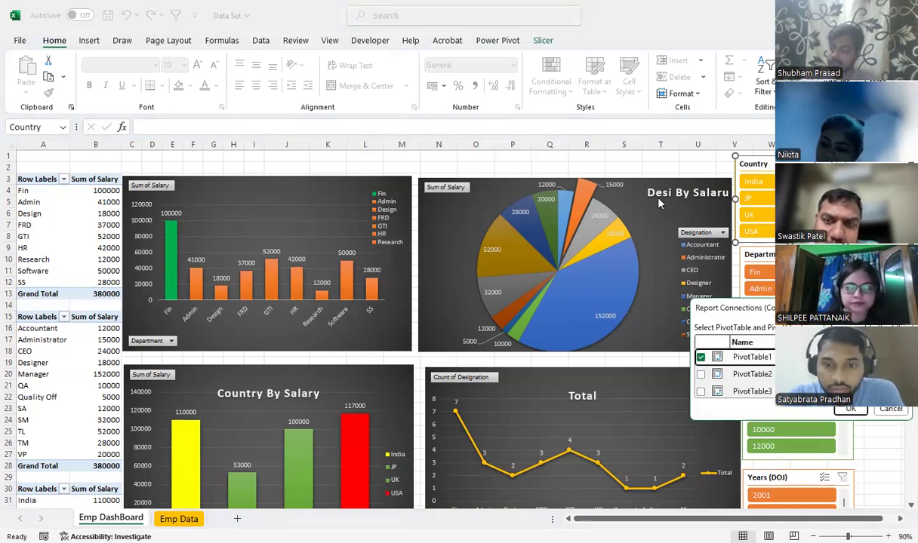
left_click_drag(861, 308, 780, 195)
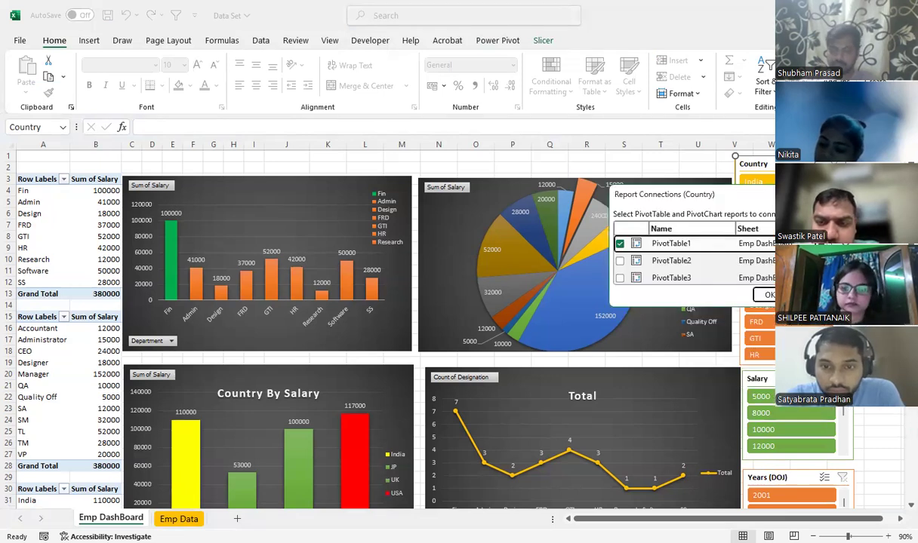
scroll(792, 258, "down", 1)
scroll(672, 260, "up", 1)
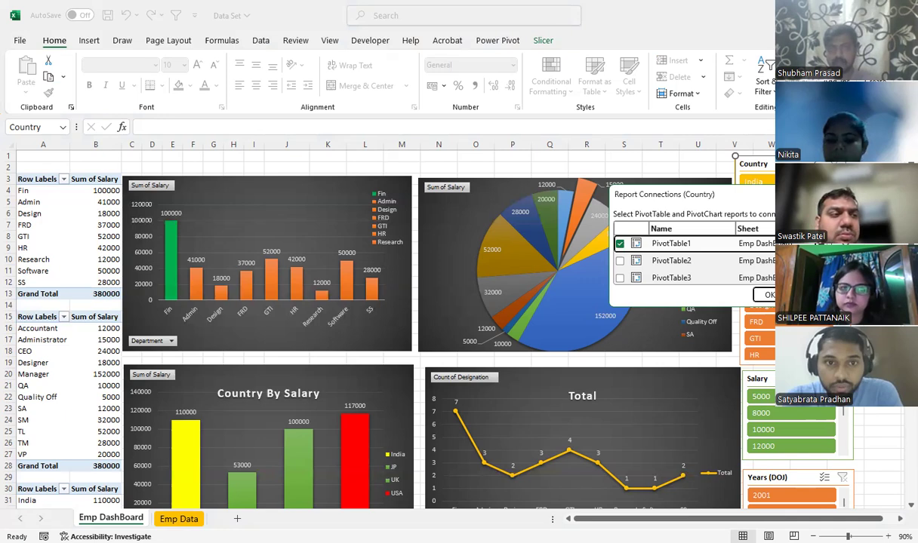
scroll(679, 258, "down", 1)
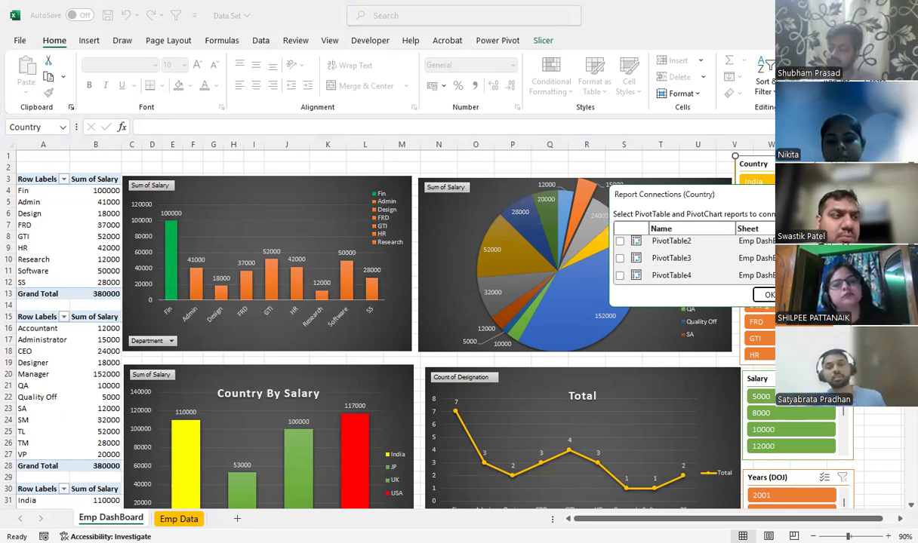
scroll(679, 258, "up", 1)
scroll(679, 258, "down", 1)
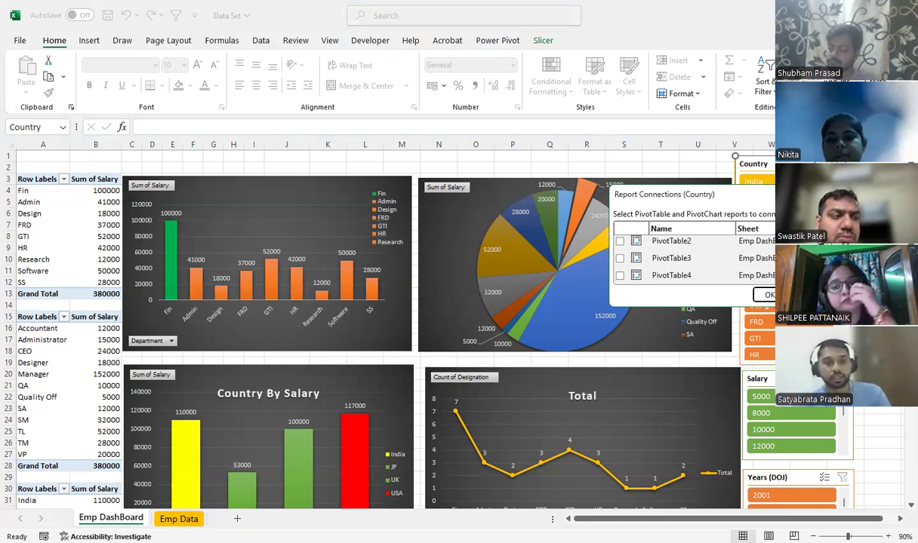
scroll(679, 258, "up", 1)
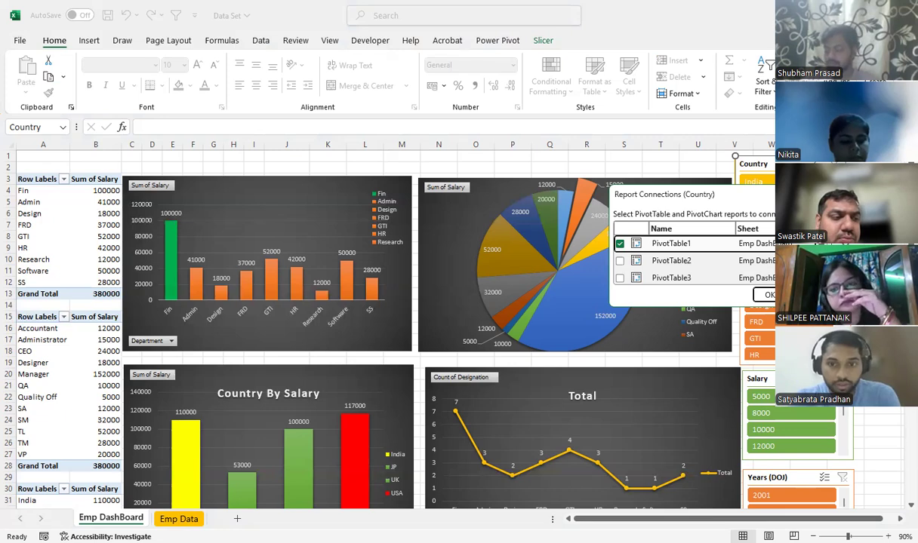
scroll(679, 258, "down", 1)
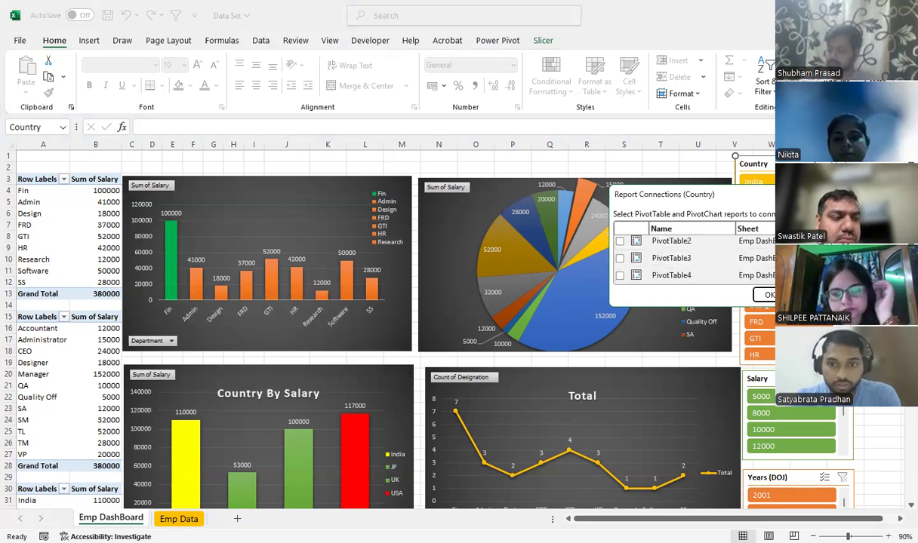
scroll(615, 253, "up", 1)
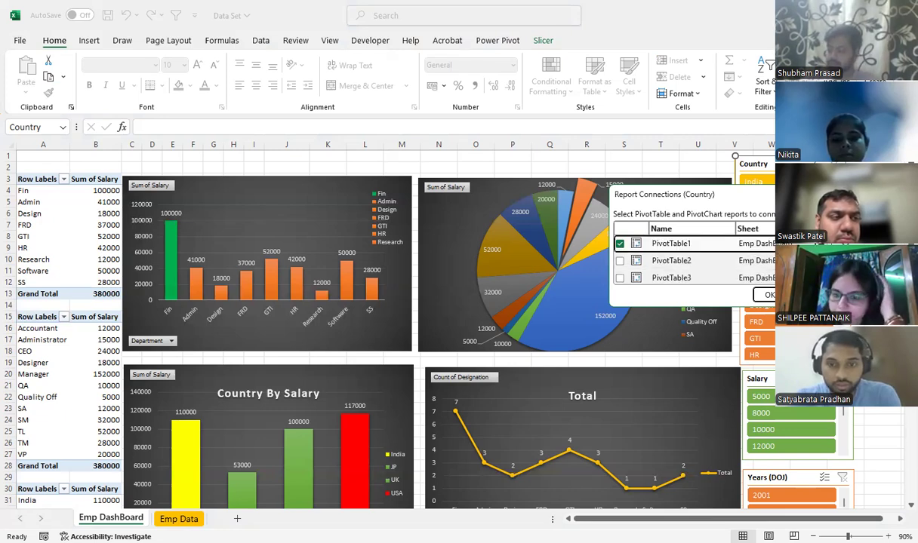
left_click(620, 260)
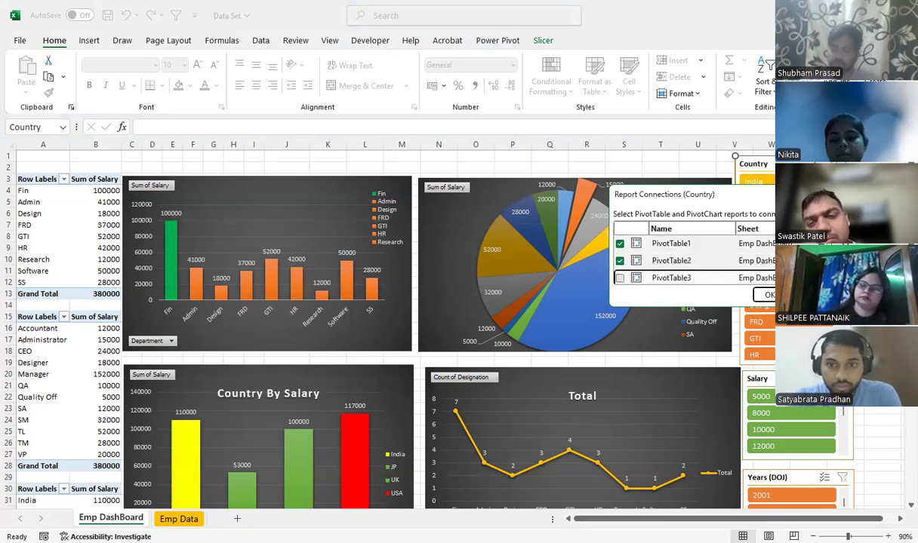
left_click(619, 278)
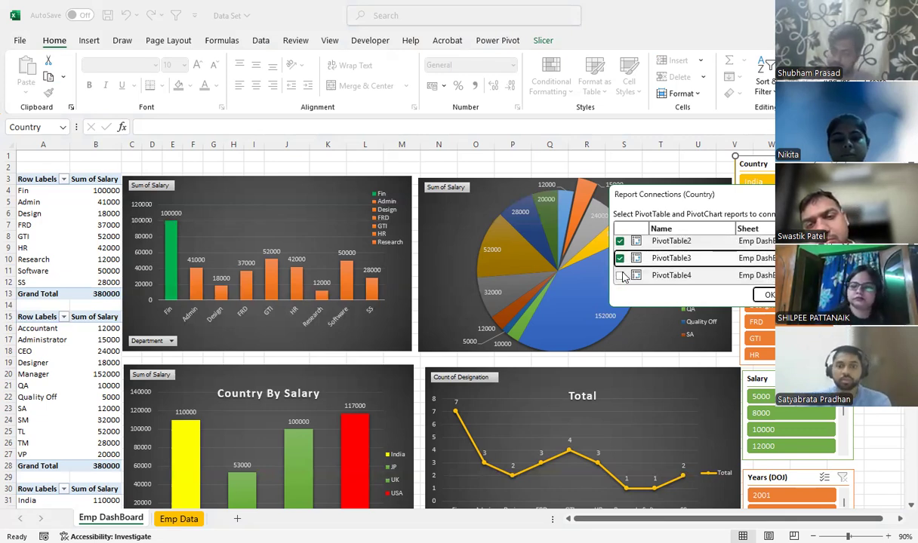
left_click(619, 275)
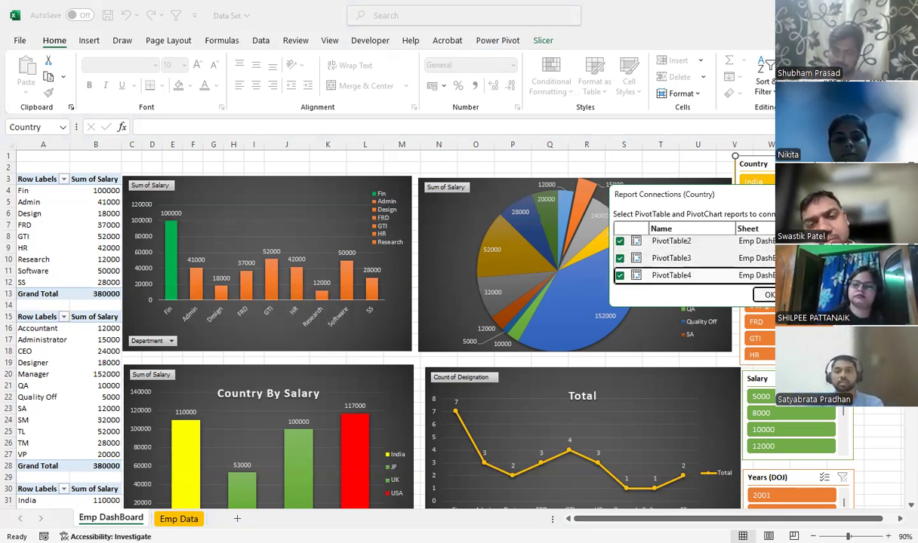
key("Return")
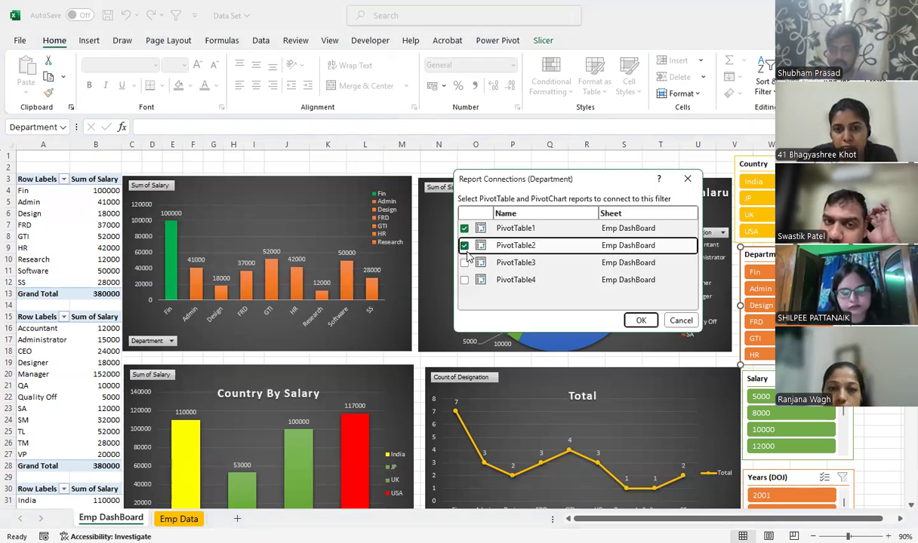
Add PivotTable3 and PivotTable4 to the Department slicer's report connections and apply them
left_click(464, 262)
left_click(516, 279)
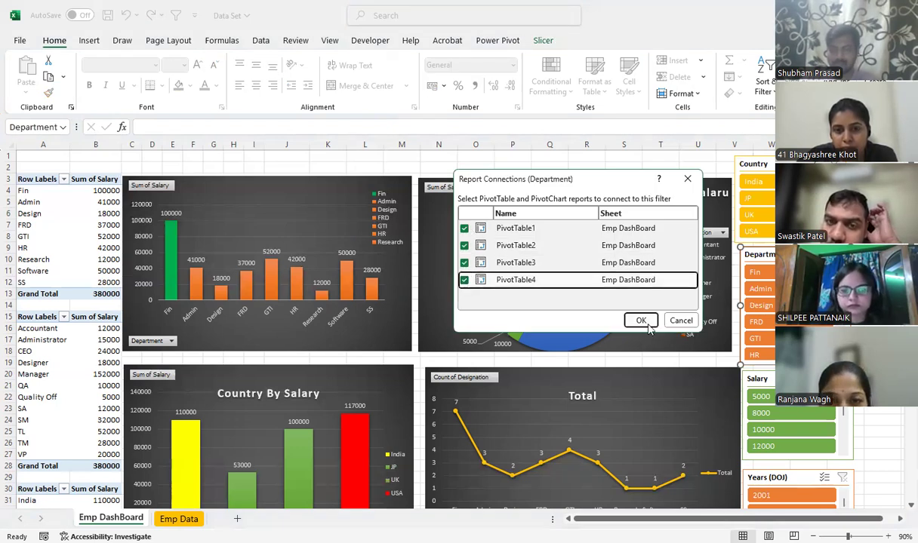
left_click(646, 323)
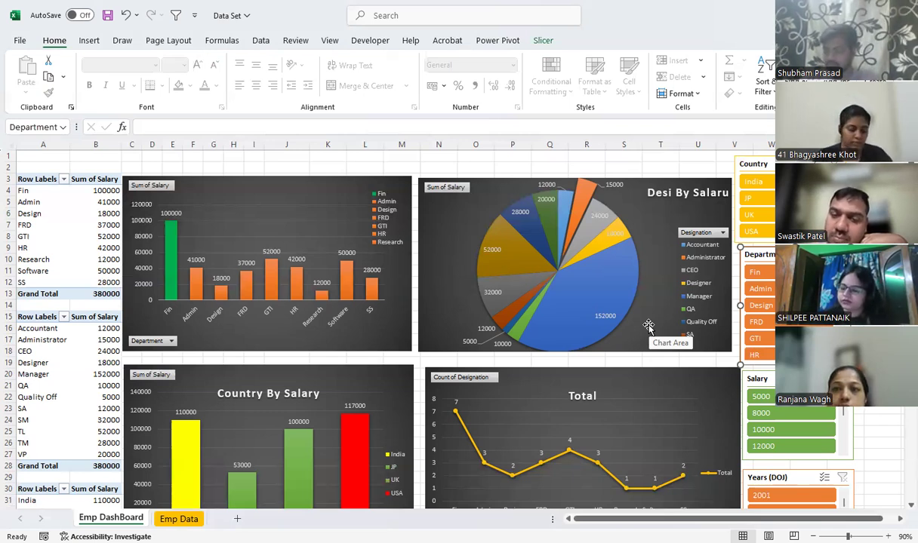
Connect the Salary slicer to PivotTable2, PivotTable3 and PivotTable4 through its report connections
left_click(771, 380)
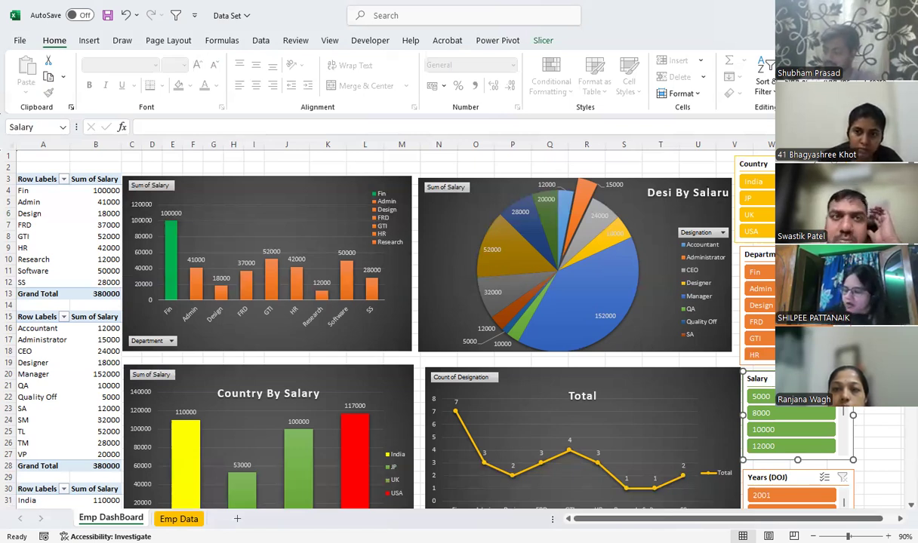
left_click(559, 230)
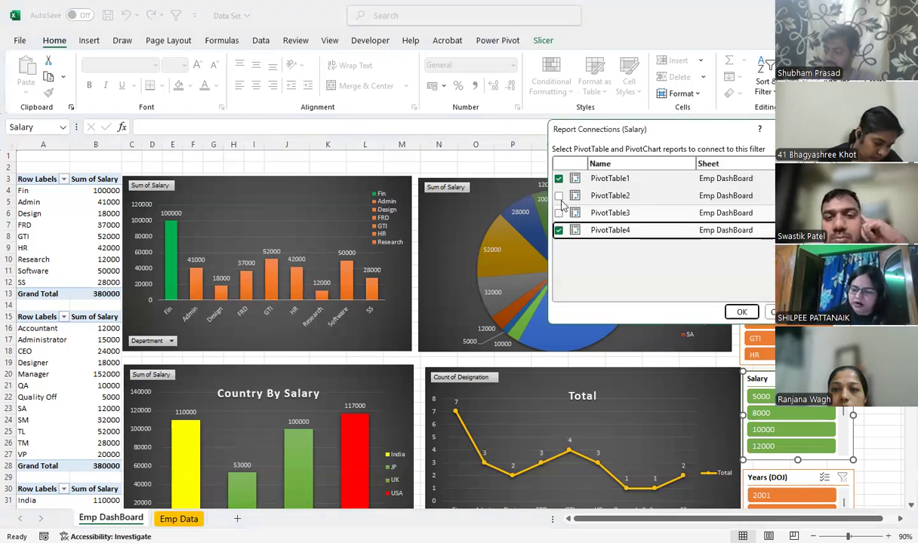
left_click(558, 213)
left_click(558, 196)
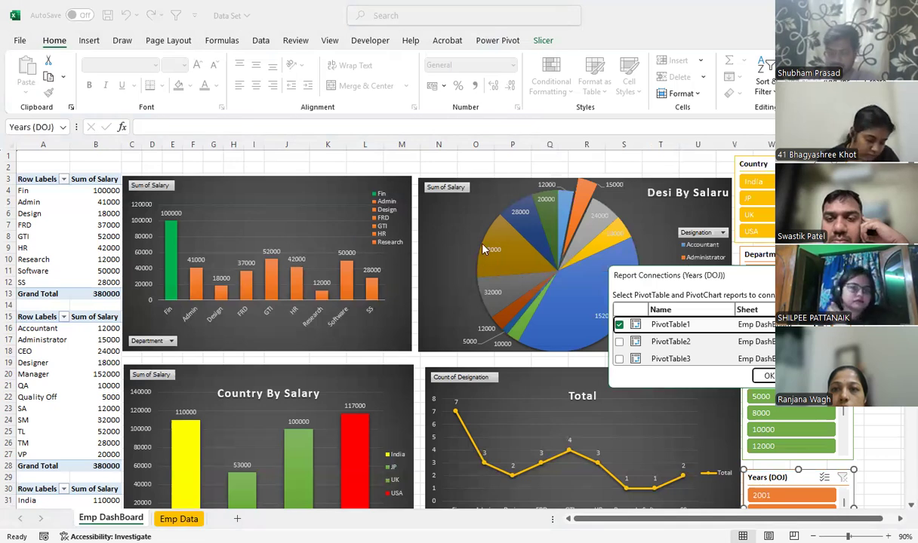
Connect the Years (DOJ) slicer to the remaining PivotTables on the Emp DashBoard sheet and apply the connections
left_click(483, 244)
left_click(483, 228)
left_click(661, 321)
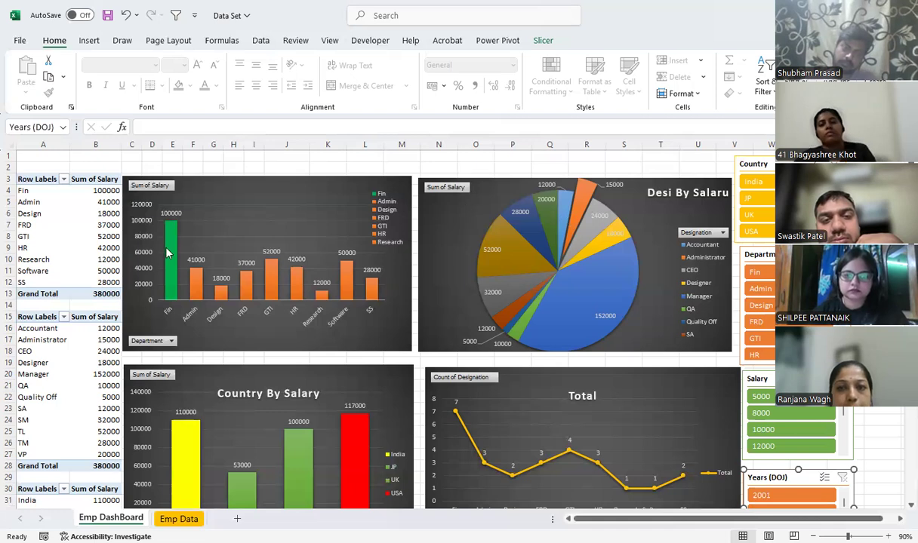
Hide the ribbon to show the Emp DashBoard sheet in full-screen view
mouse_move(167, 253)
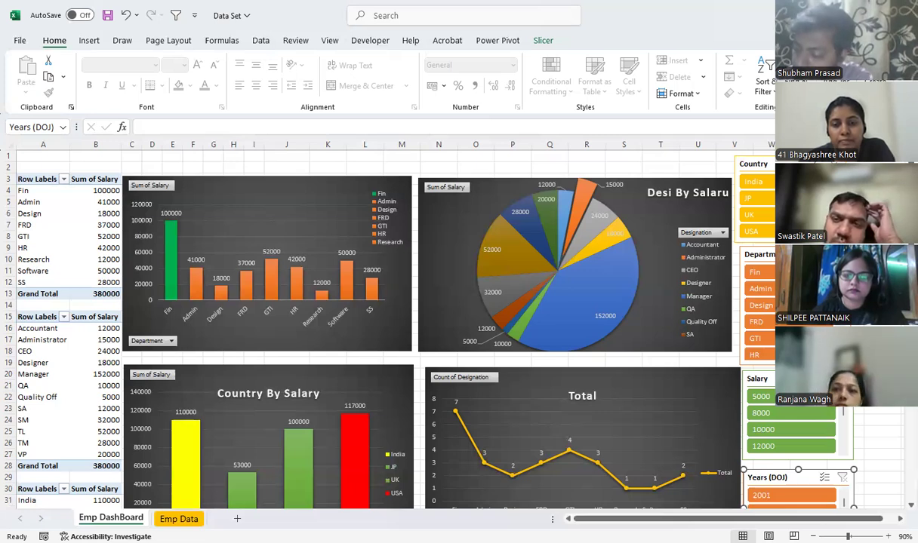
key("ctrl+shift+F1")
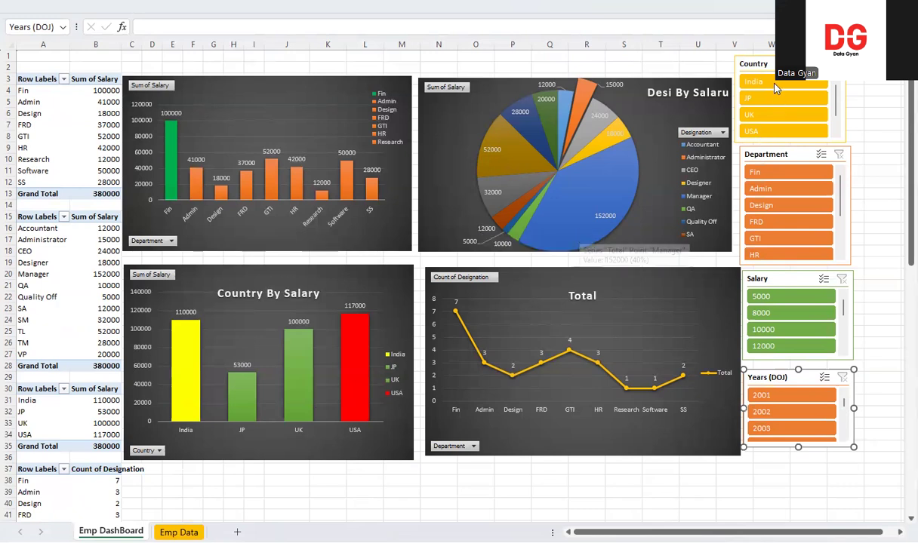
Try filtering the dashboard by the HR department and by the country UK, removing each filter again
left_click(766, 258)
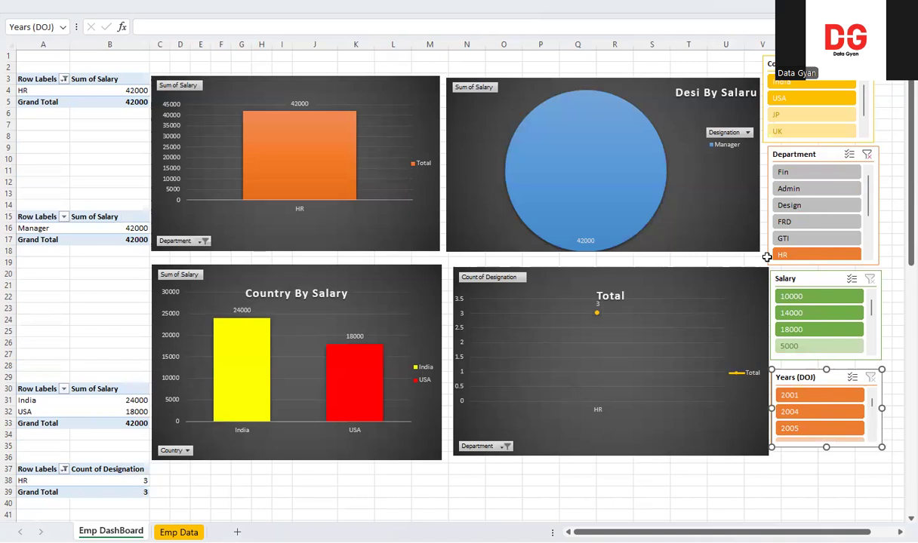
left_click(867, 155)
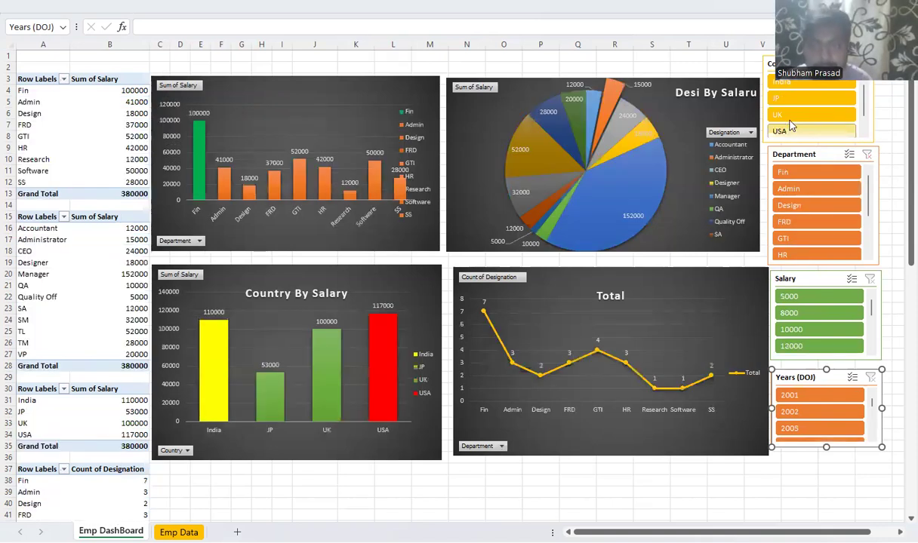
left_click(789, 121)
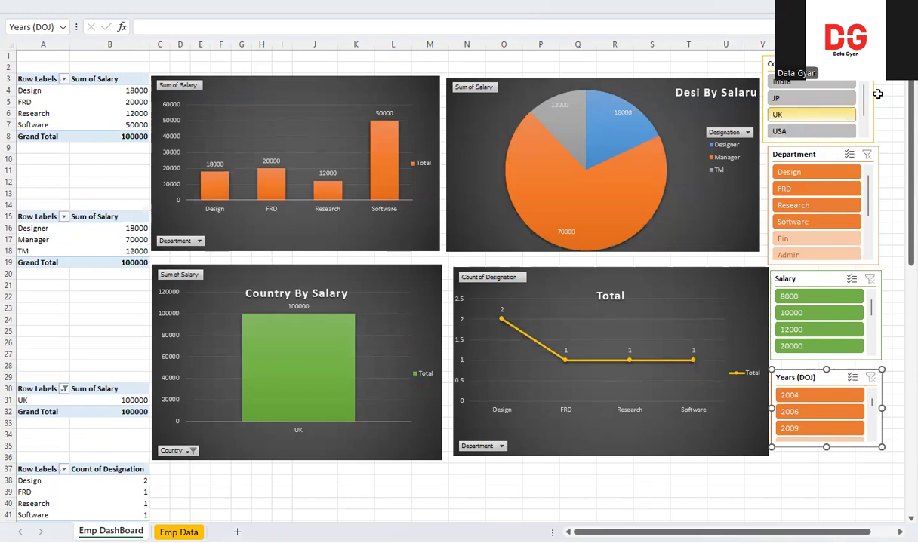
key("ctrl+z")
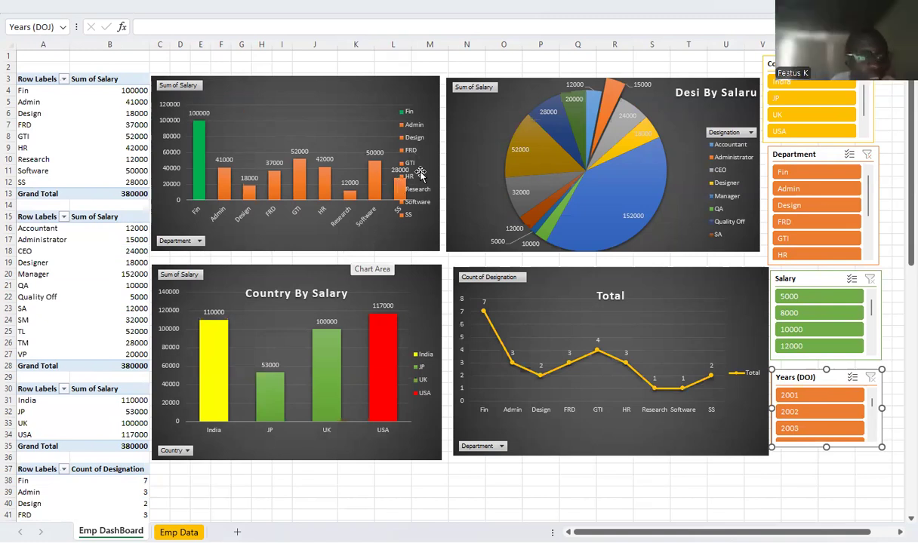
Resize the legend of the department salary chart to fit the chart's upper-right corner, clear of the bars
left_click(424, 134)
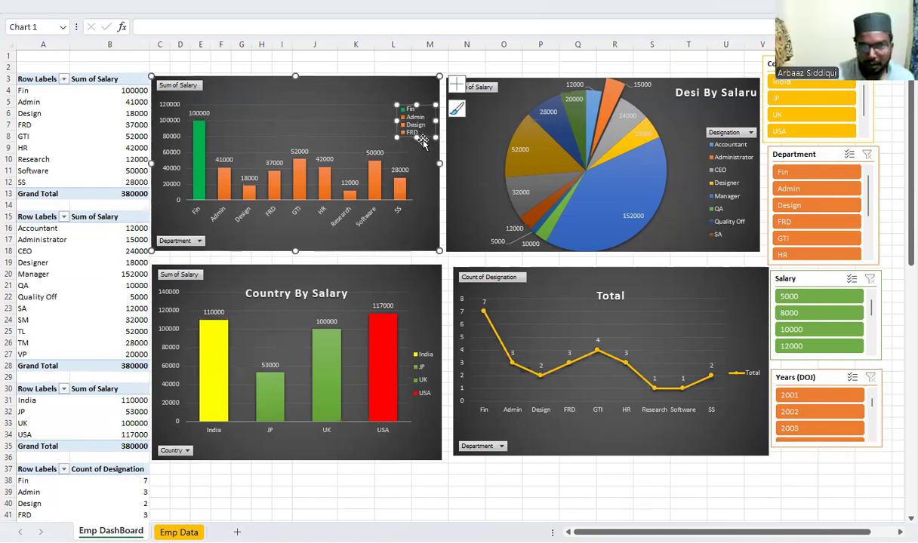
left_click_drag(413, 104, 415, 81)
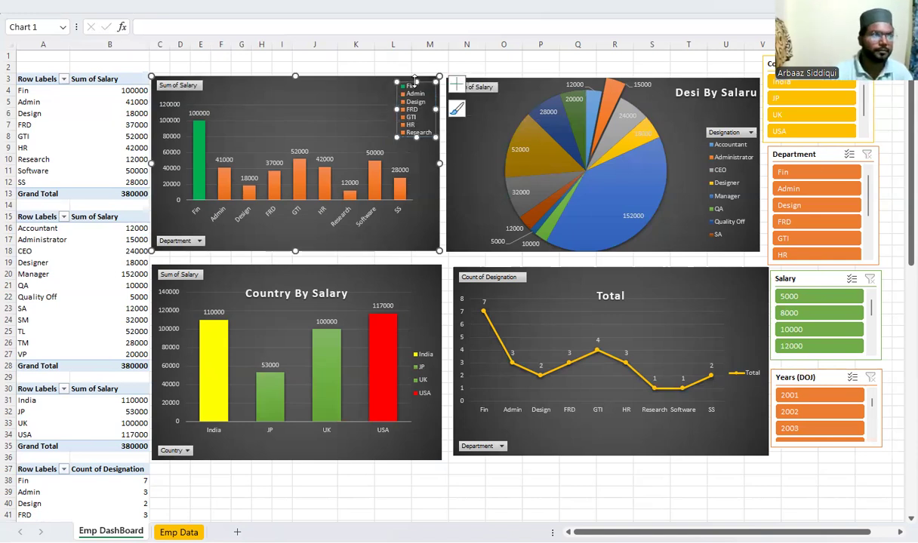
Filter all dashboard charts to UK with the Country slicer
left_click(807, 119)
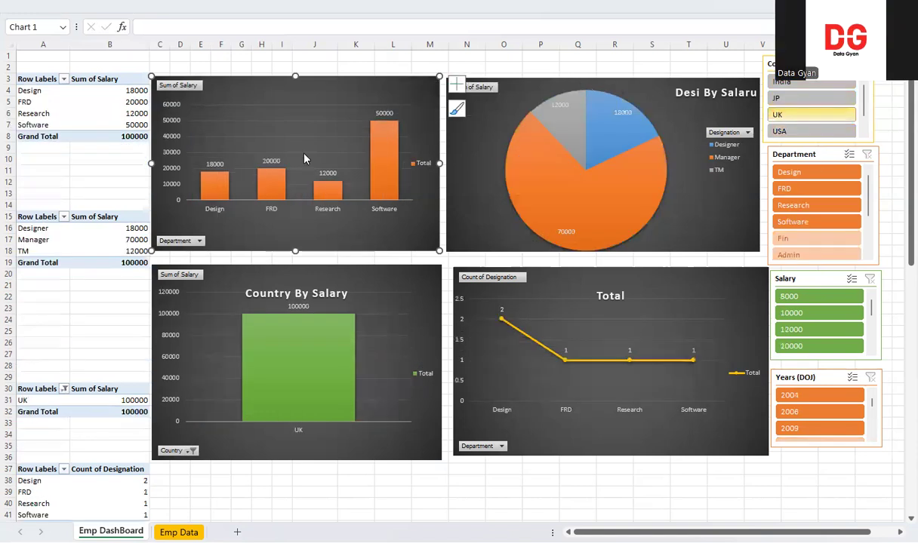
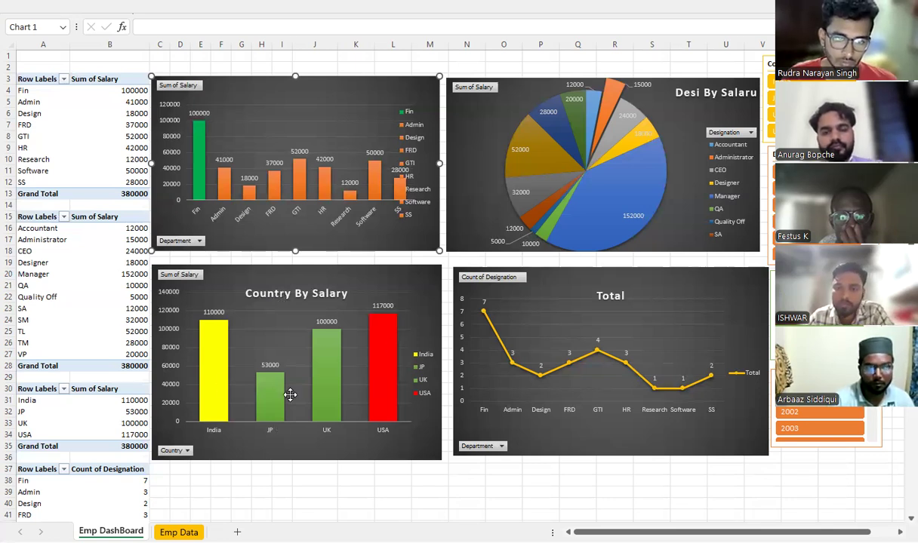
Shrink and move the department salary chart's legend into its upper-right corner so it clears the SS bar
mouse_move(199, 344)
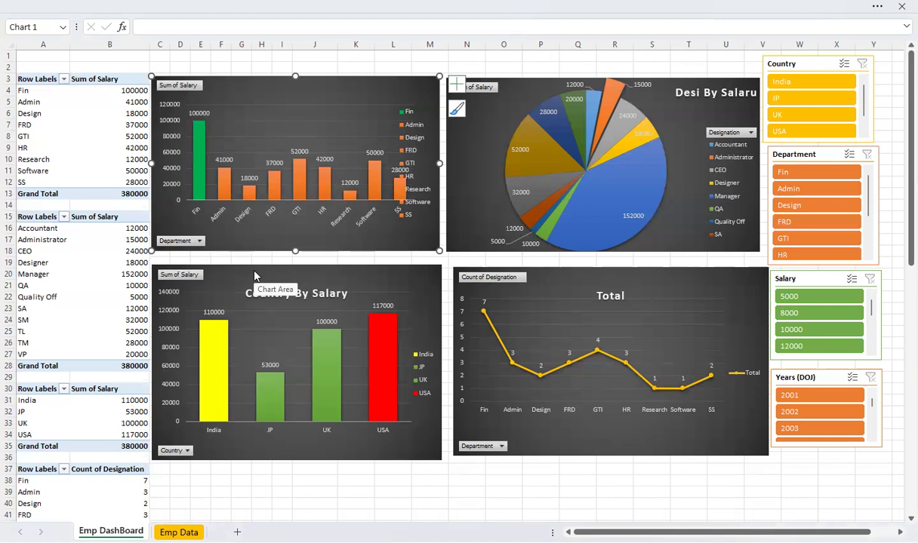
mouse_move(566, 173)
mouse_move(629, 129)
mouse_move(629, 197)
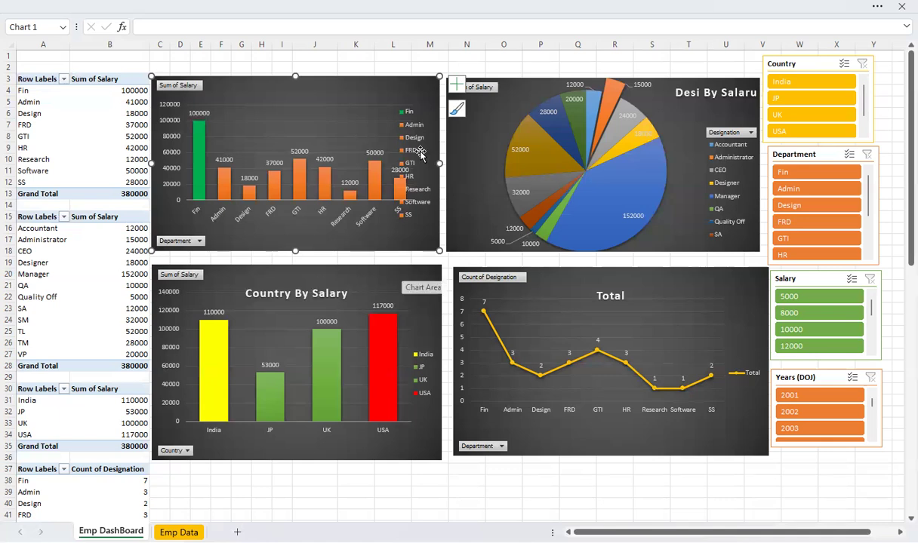
left_click(403, 126)
left_click_drag(428, 198, 420, 140)
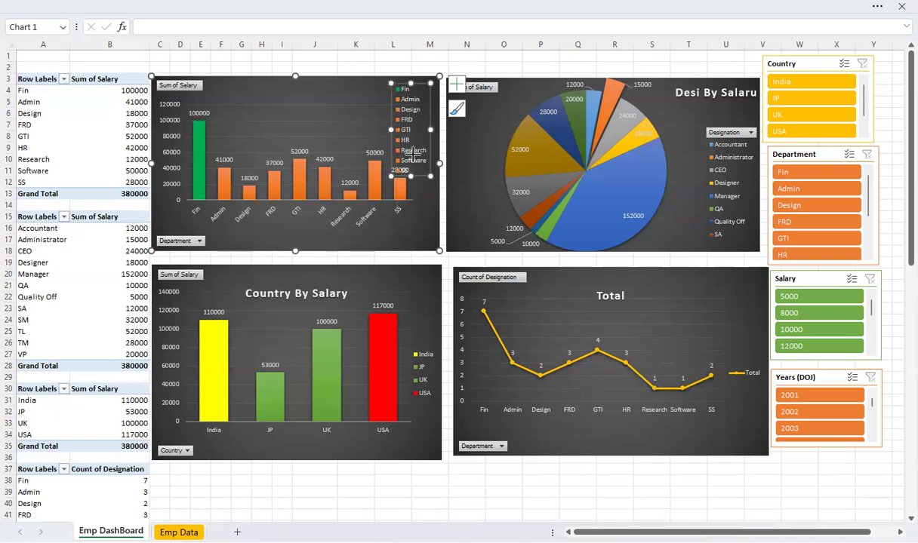
left_click_drag(412, 153, 412, 153)
left_click(431, 184)
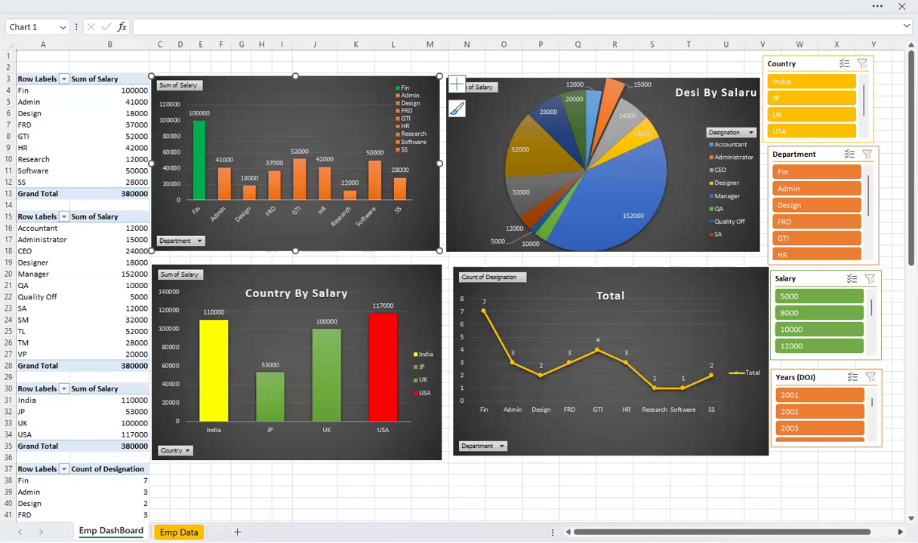
Shift the Years (DOJ) slicer slightly down and to the right, below the Salary slicer
left_click(822, 380)
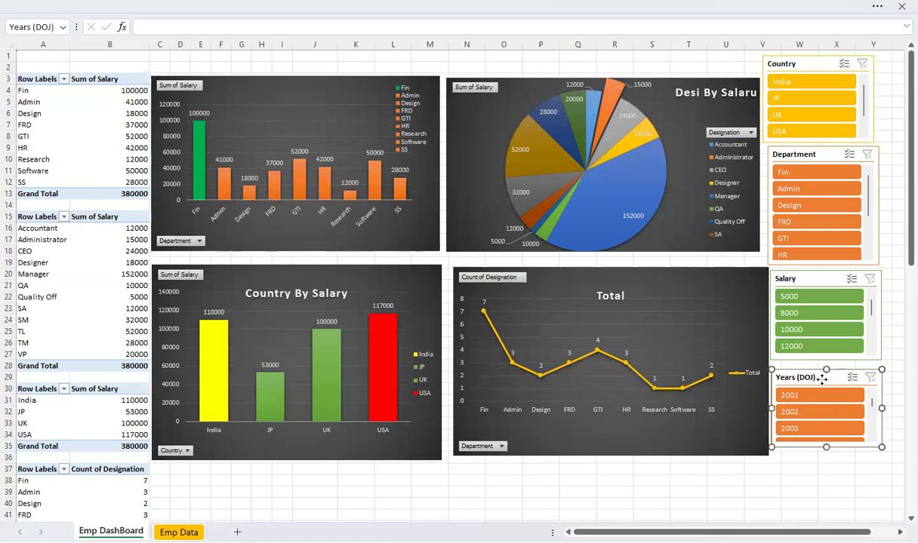
left_click_drag(822, 380, 825, 383)
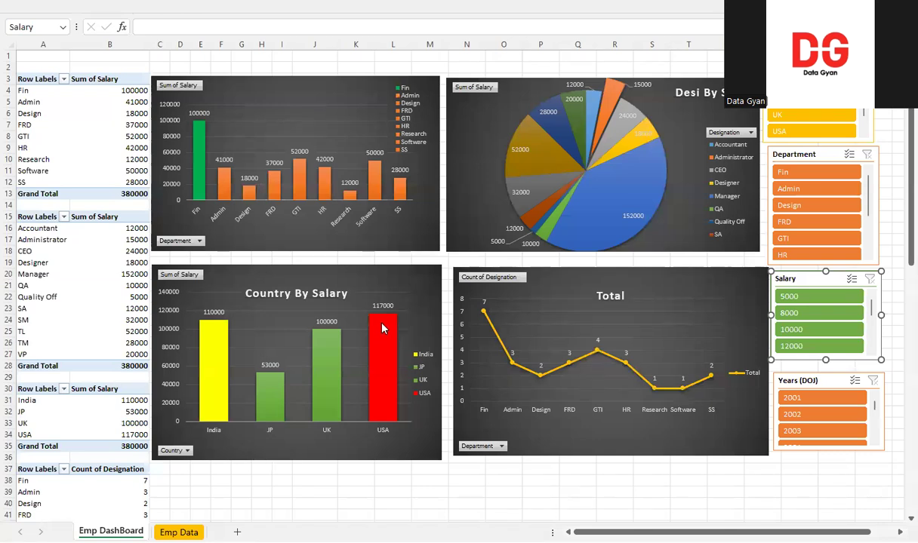
Try filtering the dashboard to JP and USA, to USA alone, and to India and UK, clearing the Country filter at the end
mouse_move(382, 328)
left_click(797, 115)
left_click(799, 82)
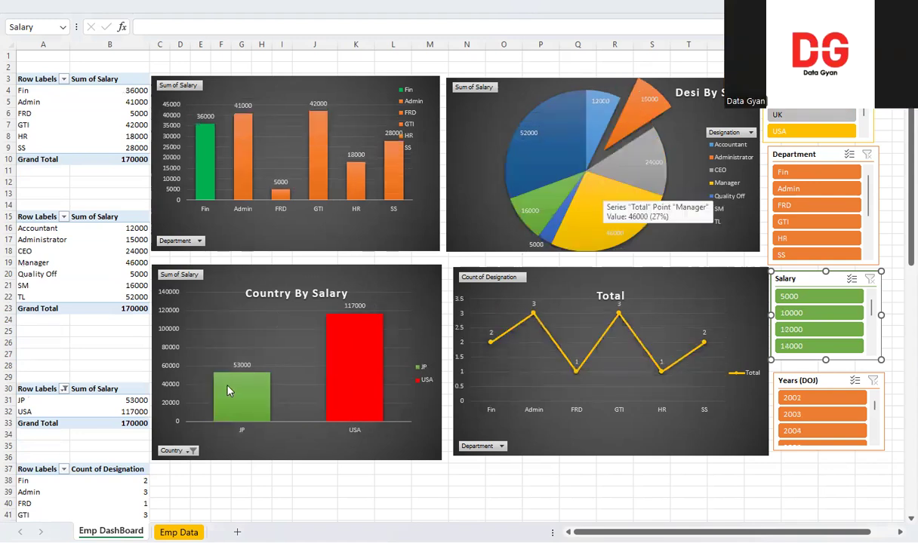
left_click(781, 99)
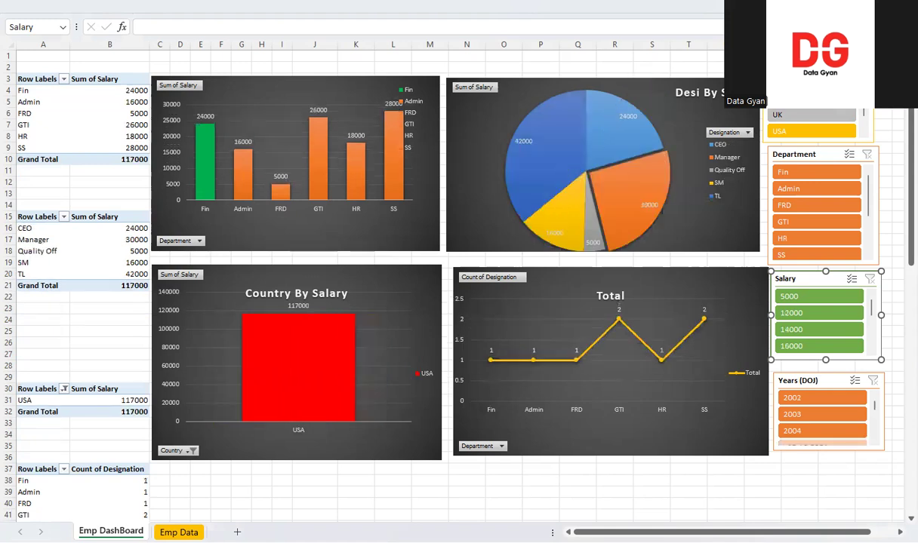
left_click(796, 82)
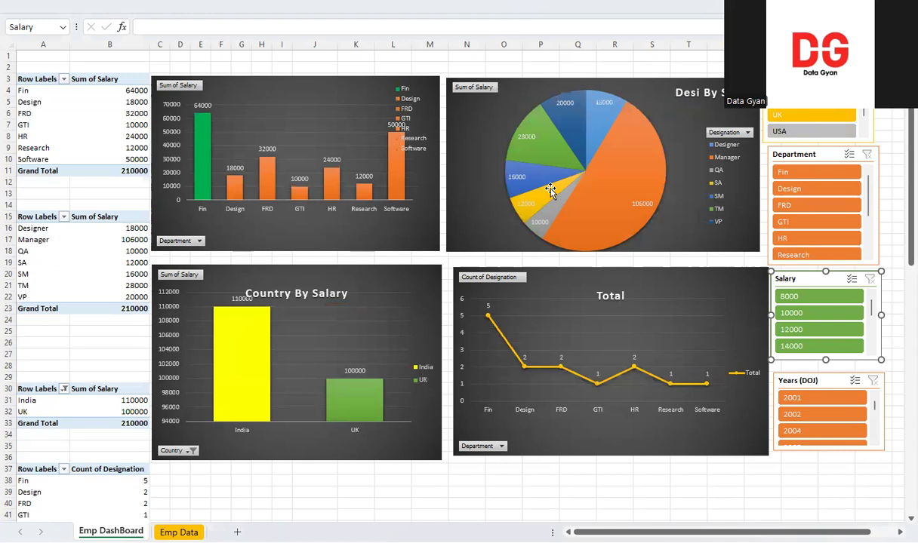
mouse_move(256, 356)
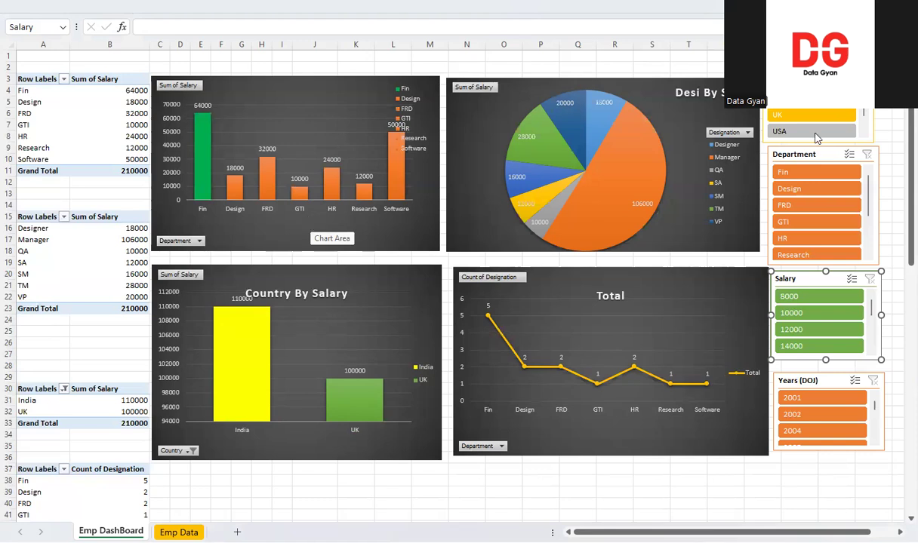
mouse_move(606, 183)
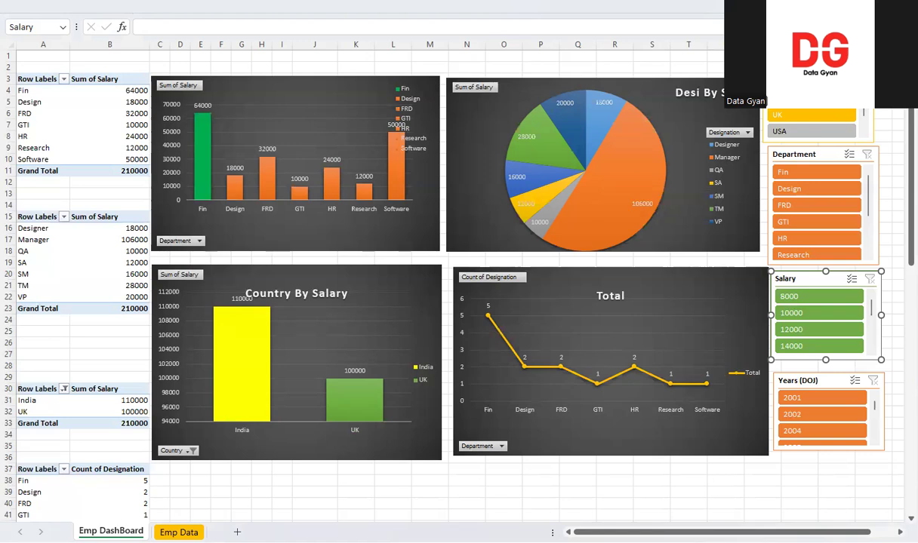
left_click(862, 63)
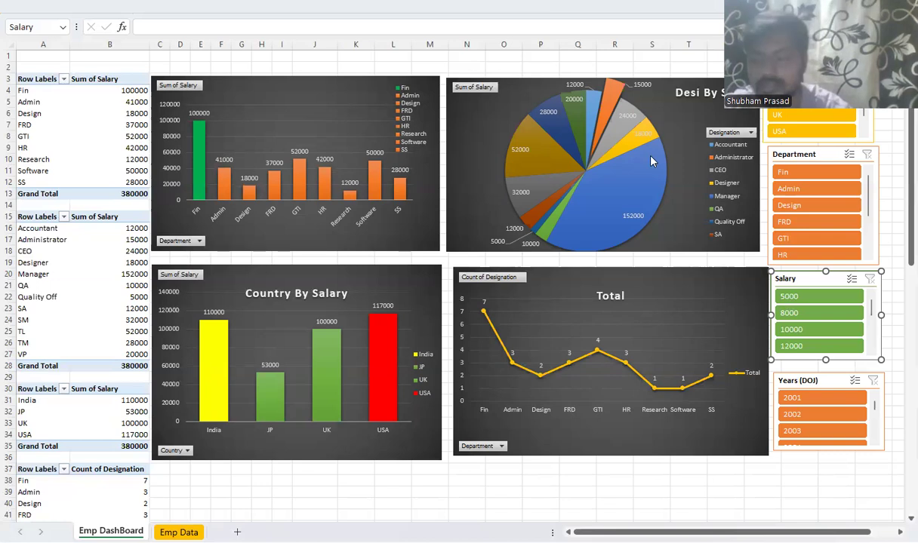
Try filtering the dashboard to UK only and to India only, clearing the Country slicer filter again
mouse_move(650, 160)
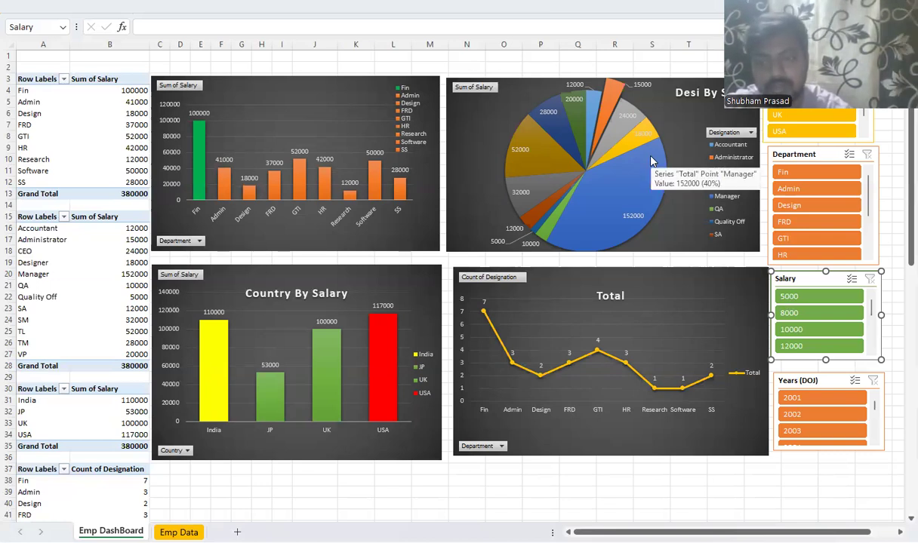
left_click(798, 115)
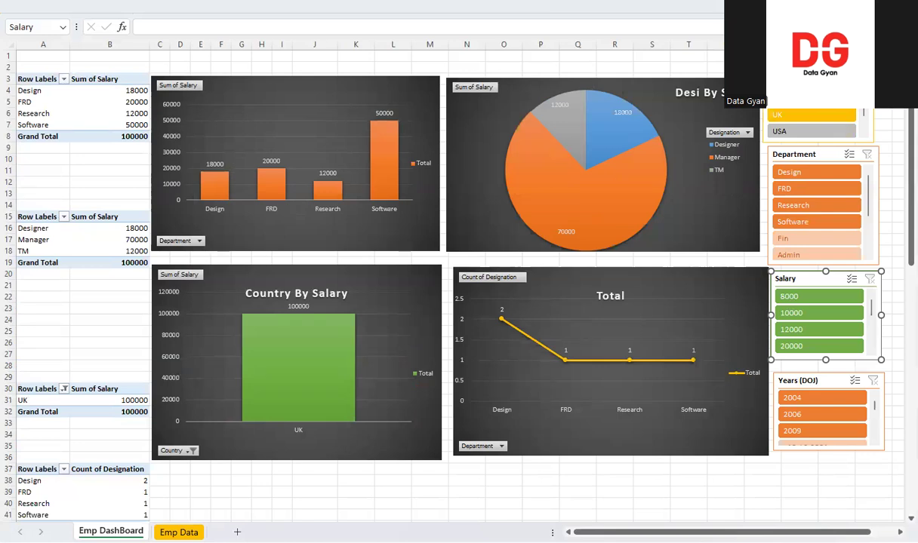
left_click(811, 98)
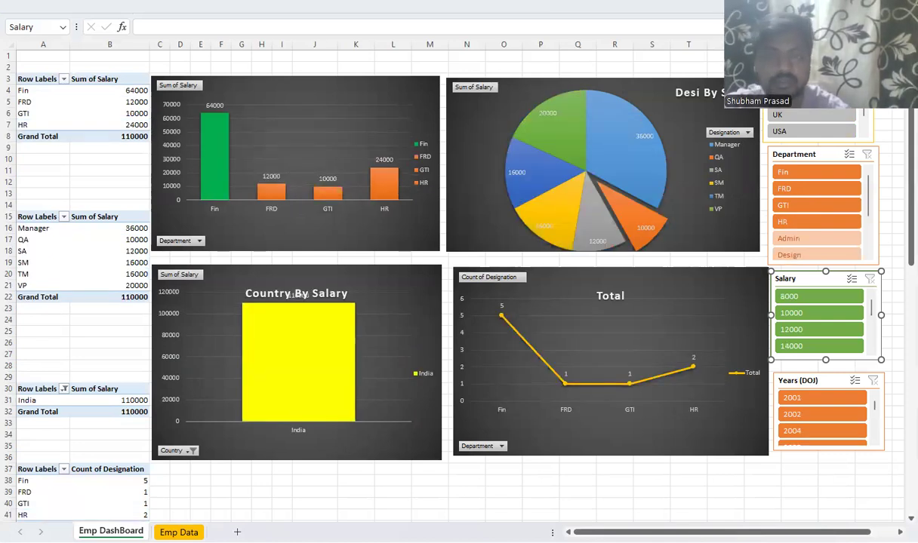
left_click(862, 64)
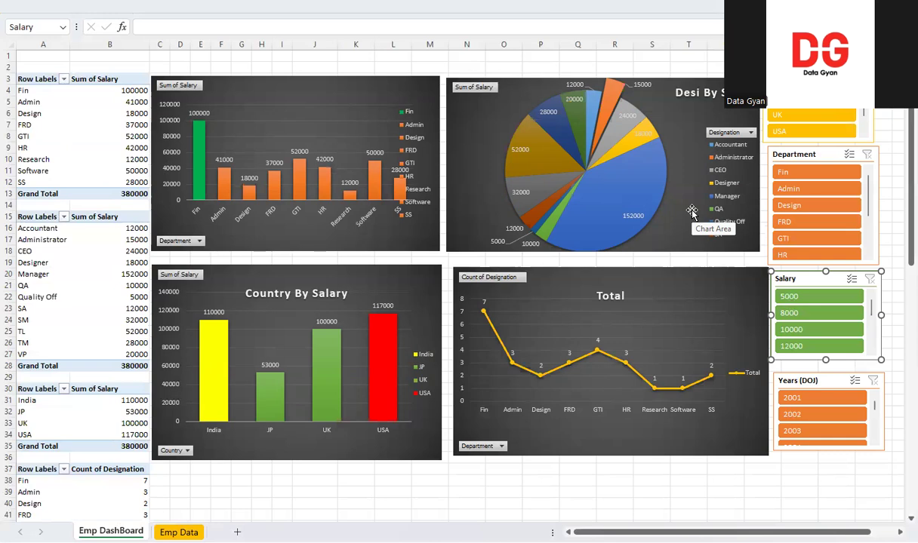
Try excluding salaries 8000, 10000 and 12000, and filtering by joining year 2003, clearing each slicer filter again
left_click(826, 331, "ctrl")
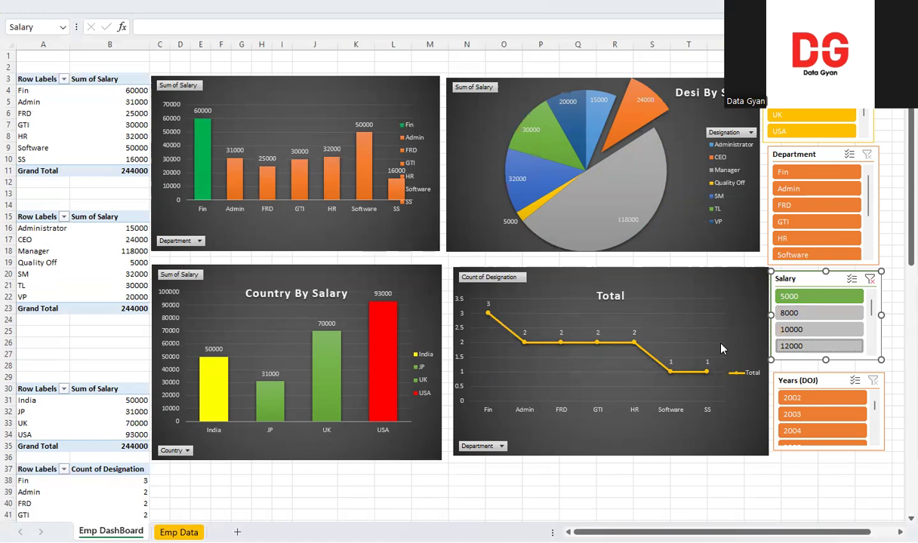
left_click(870, 279)
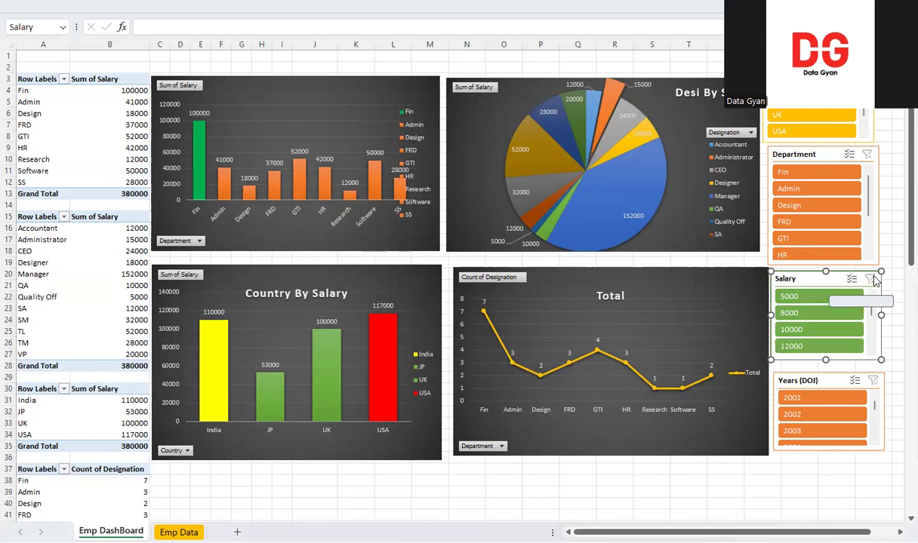
left_click(840, 431)
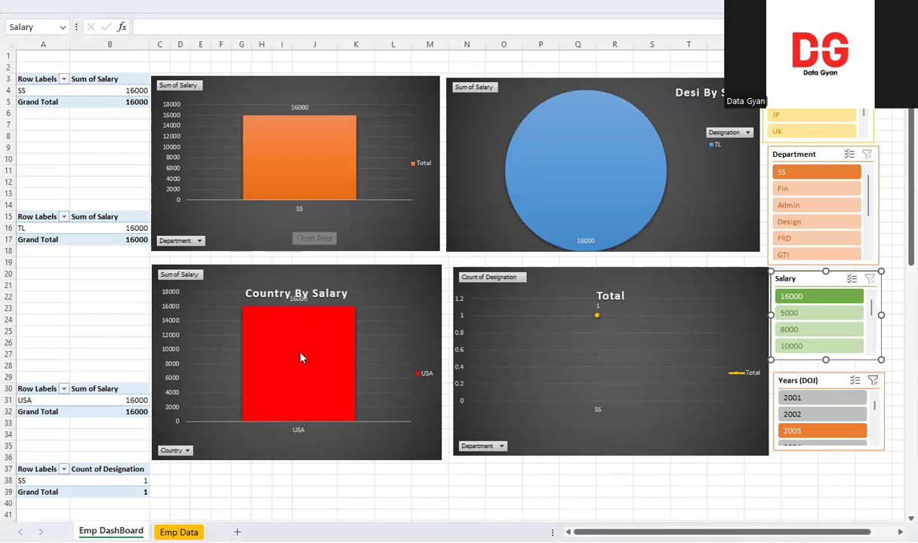
mouse_move(301, 359)
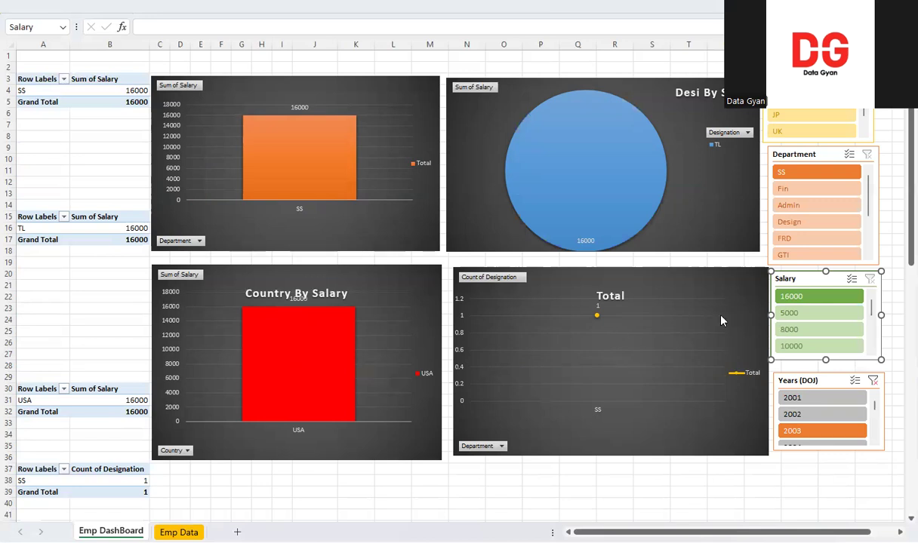
left_click(872, 381)
Filter all dashboard charts to joining year 2008 with the Years (DOJ) slicer
left_click(875, 441)
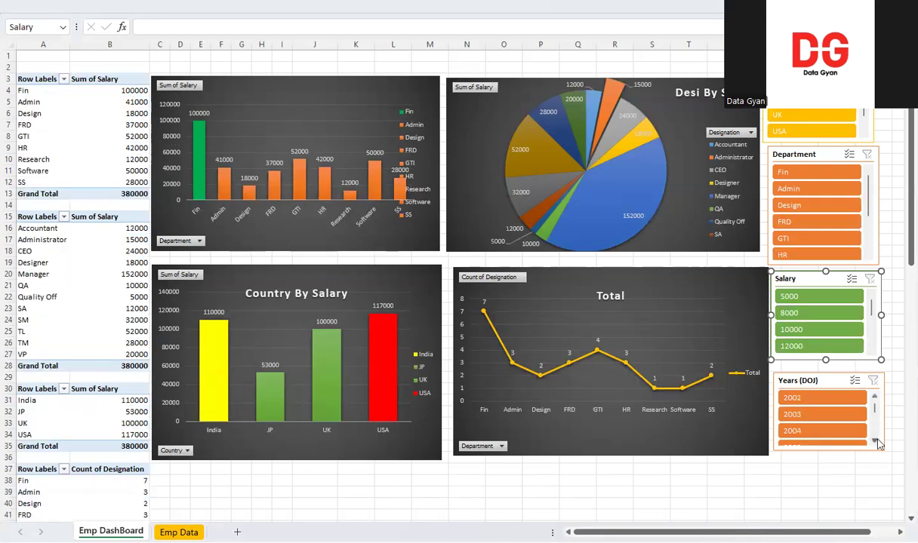
left_click(875, 442)
left_click(876, 441)
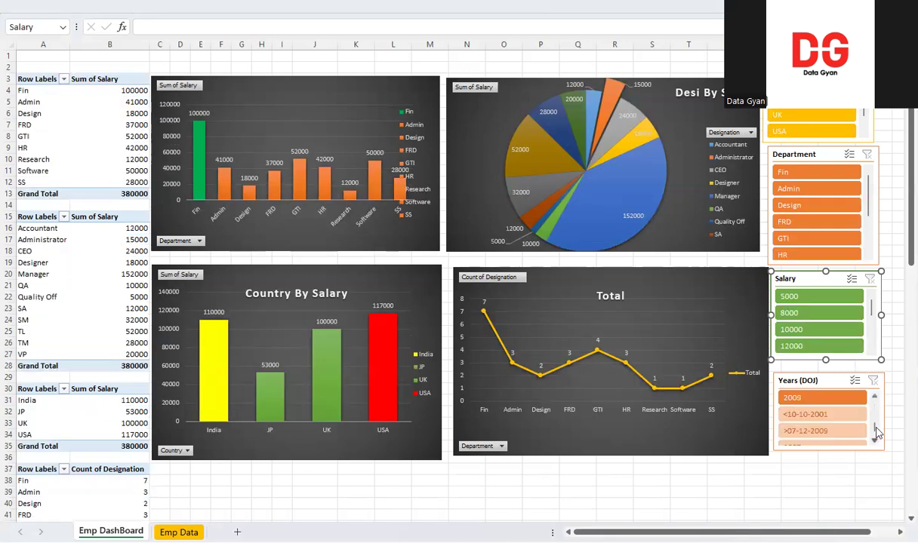
scroll(826, 414, "up", 1)
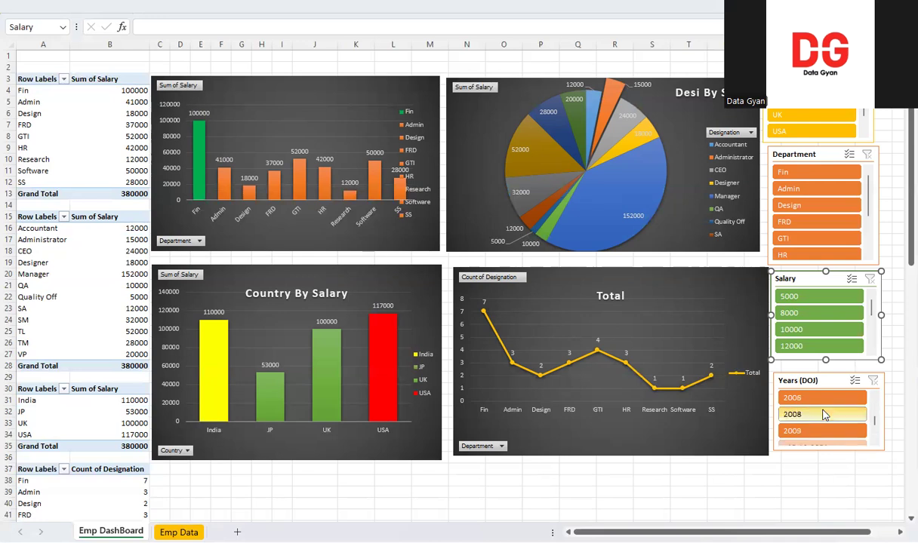
left_click(824, 414)
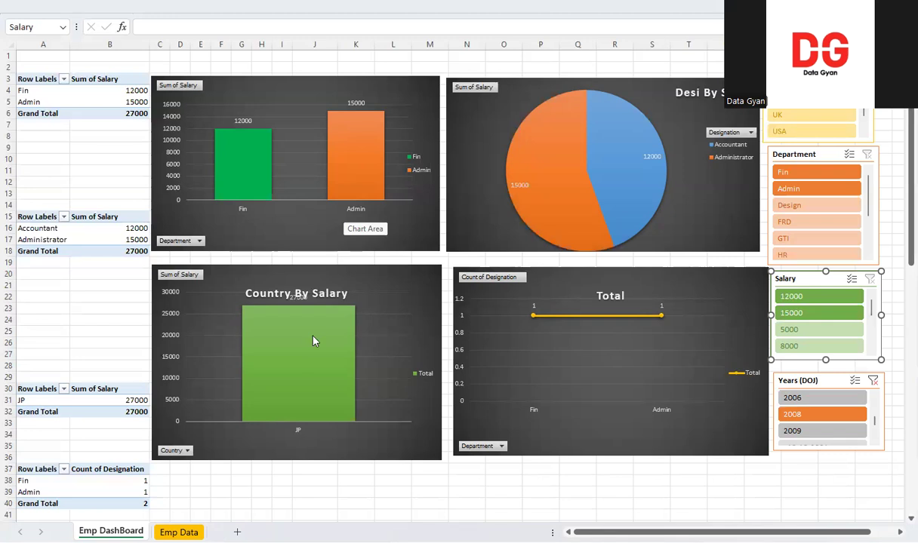
mouse_move(314, 341)
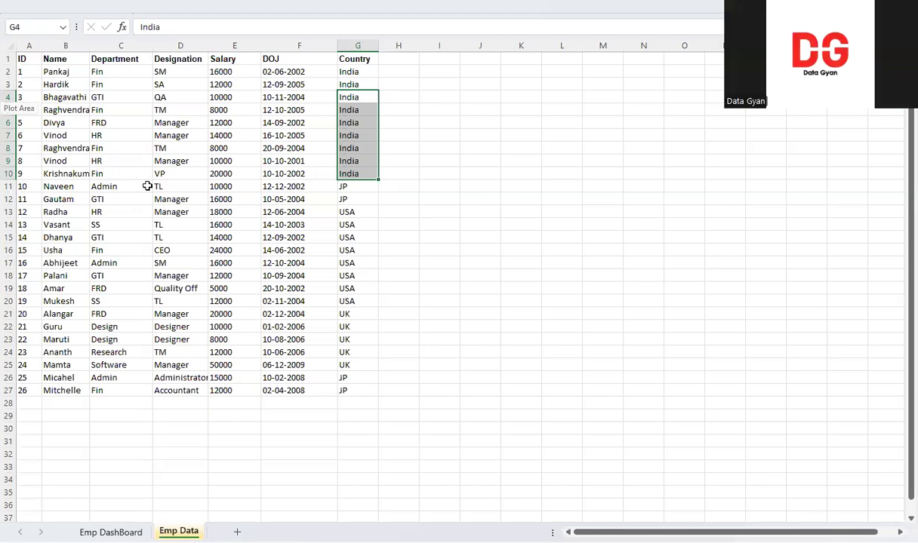
Enter 15 in cell H2 of the Emp Data sheet, beside the Country column, and return to the Emp DashBoard sheet
left_click_drag(390, 60, 413, 385)
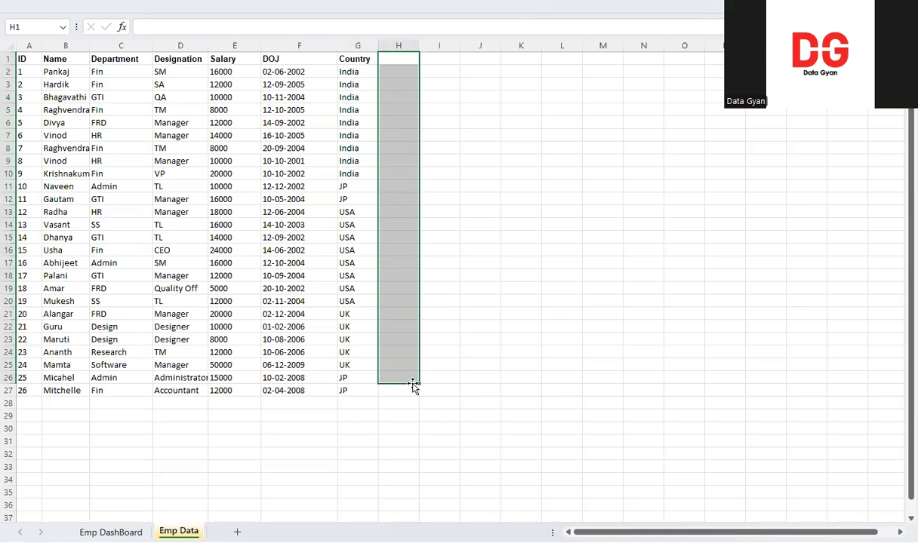
left_click(399, 73)
type("15")
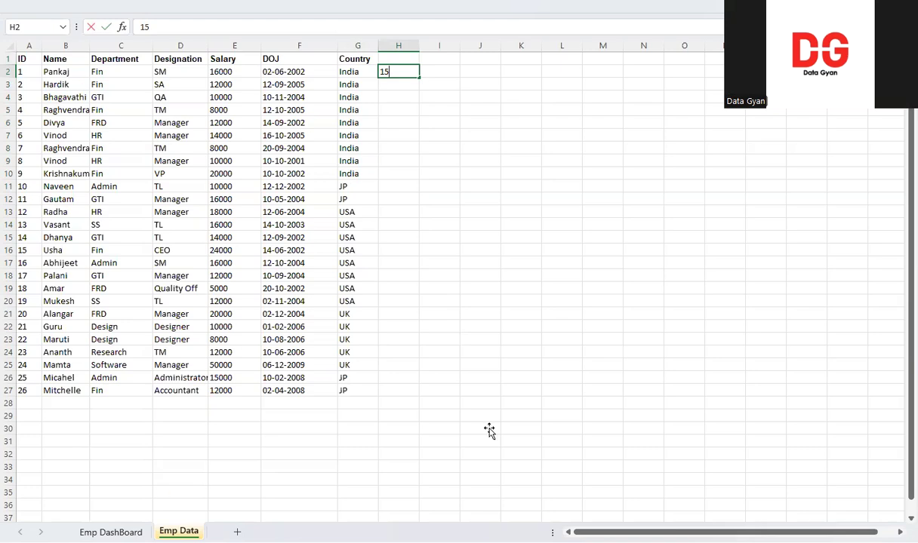
key("ctrl+Page_Up")
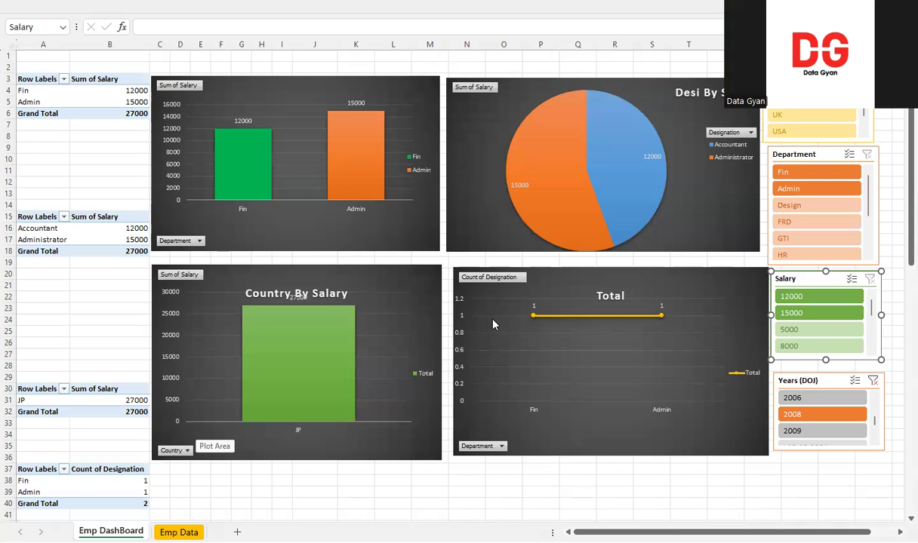
Clear the 2008 filter from the Years (DOJ) slicer
left_click(750, 133)
left_click(873, 381)
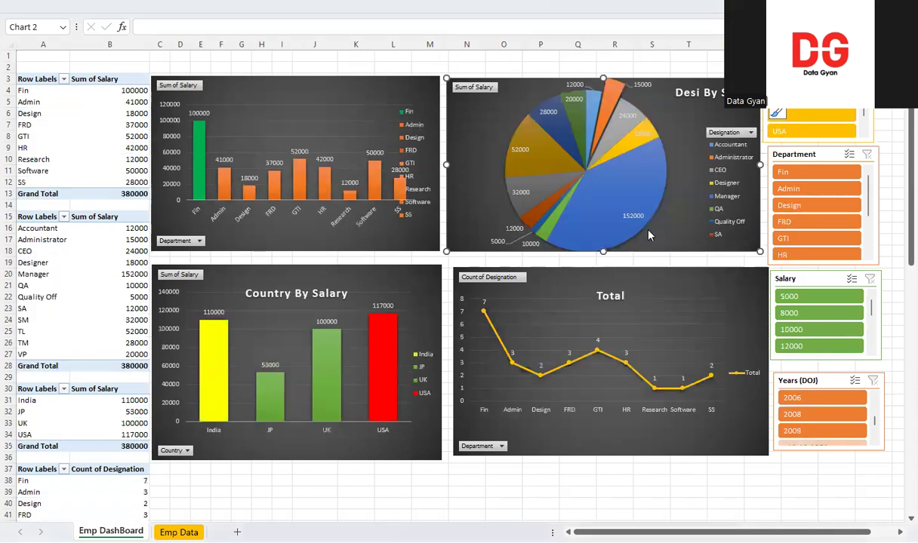
Try filtering the Desi By Salaru pie chart to the Manager designation only, and undo that filter
left_click(751, 132)
left_click(613, 274)
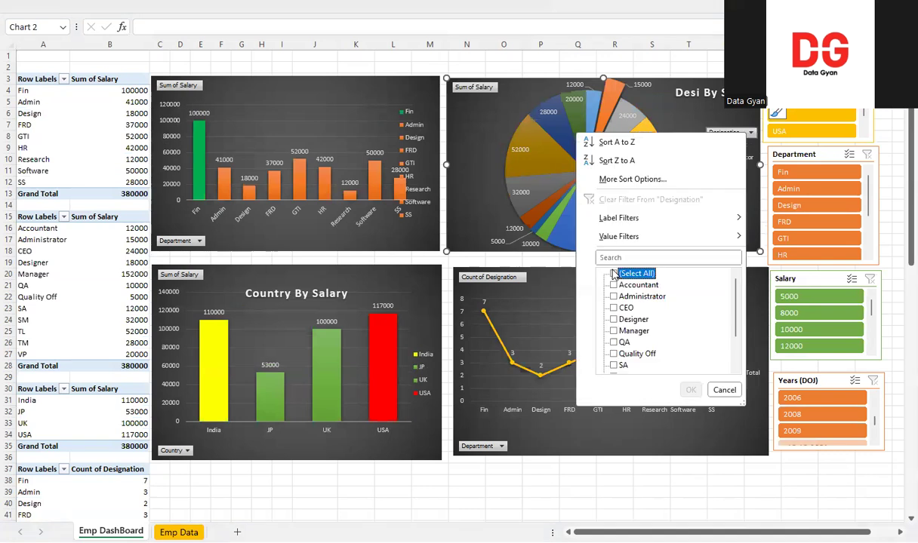
left_click(613, 330)
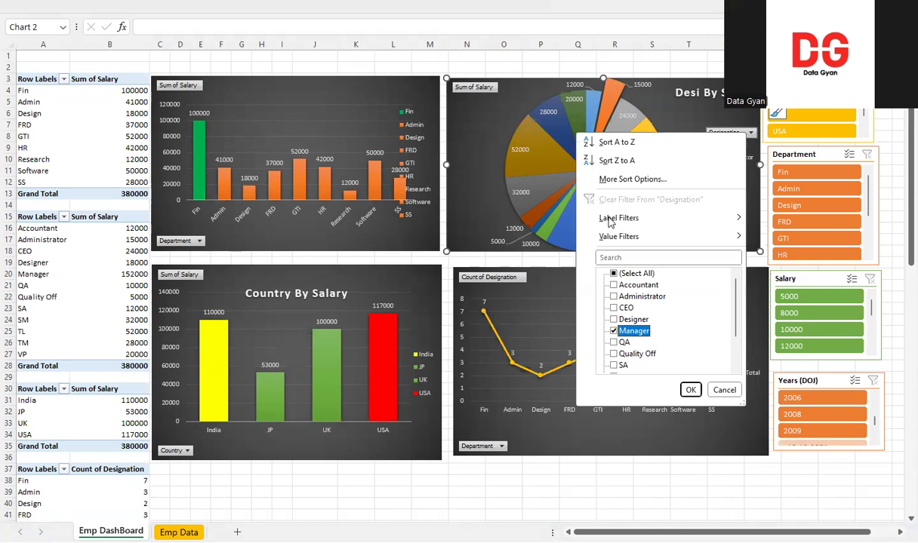
key("Return")
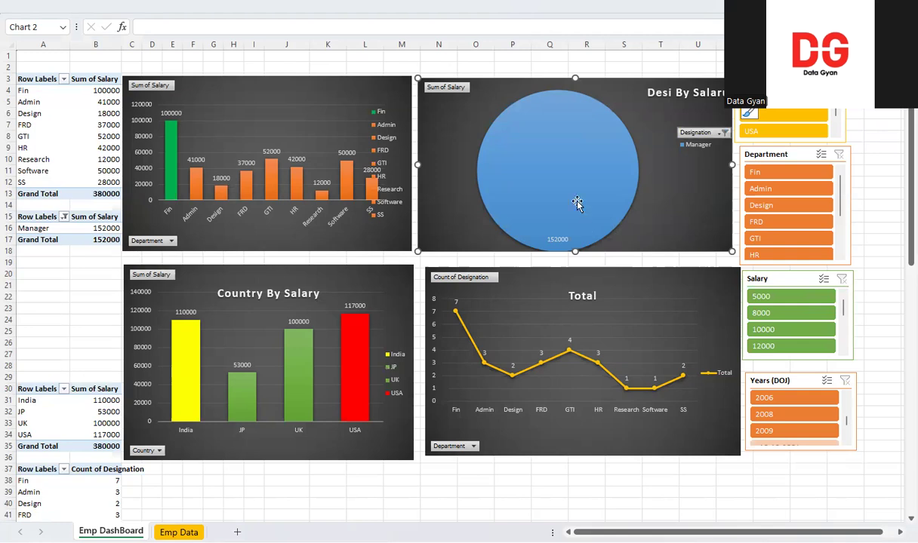
key("ctrl+z")
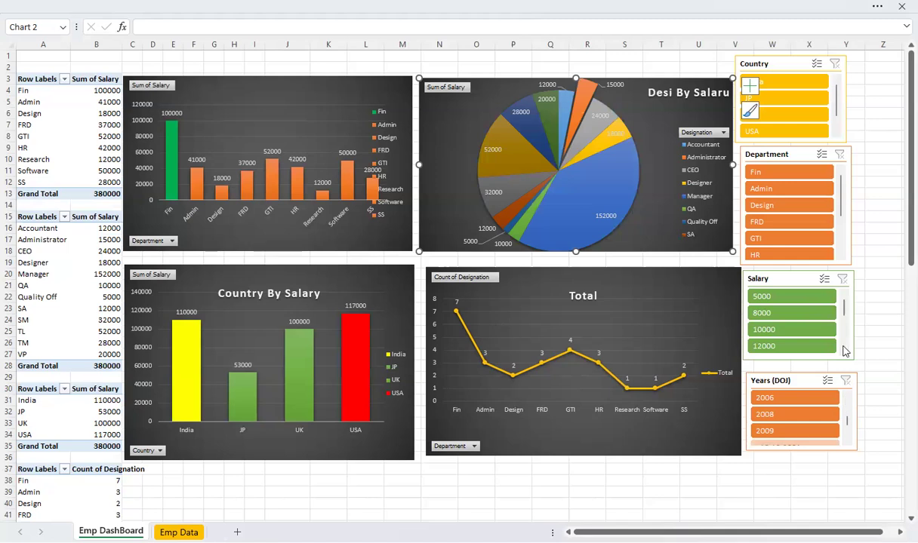
Try excluding the 20000 and 24000 salaries from the dashboard charts with the Salary slicer, and clear that filter
scroll(844, 353, "down", 1)
left_click(845, 352)
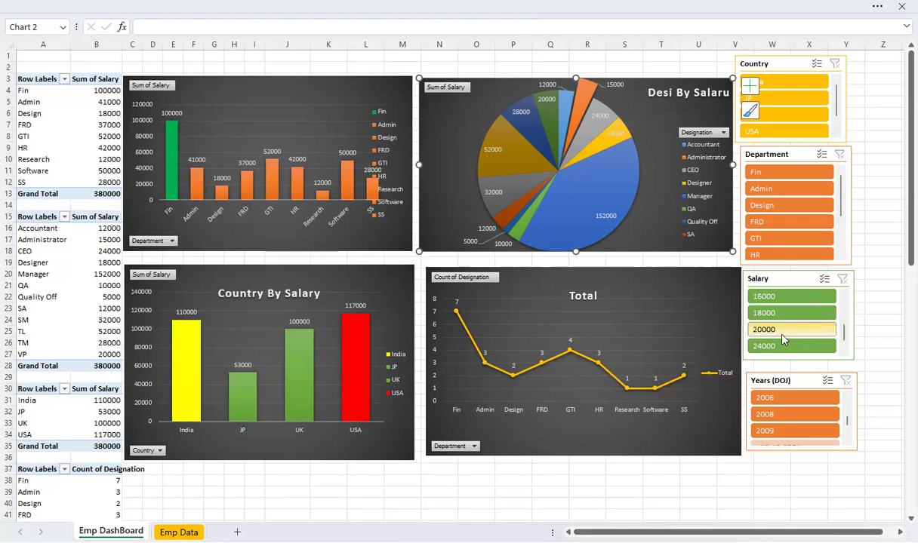
left_click(873, 282)
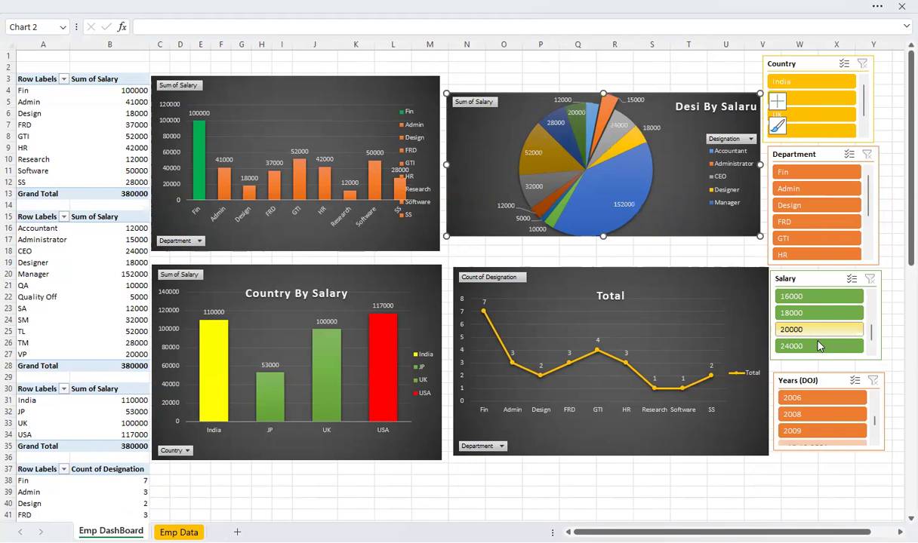
scroll(872, 355, "down", 1)
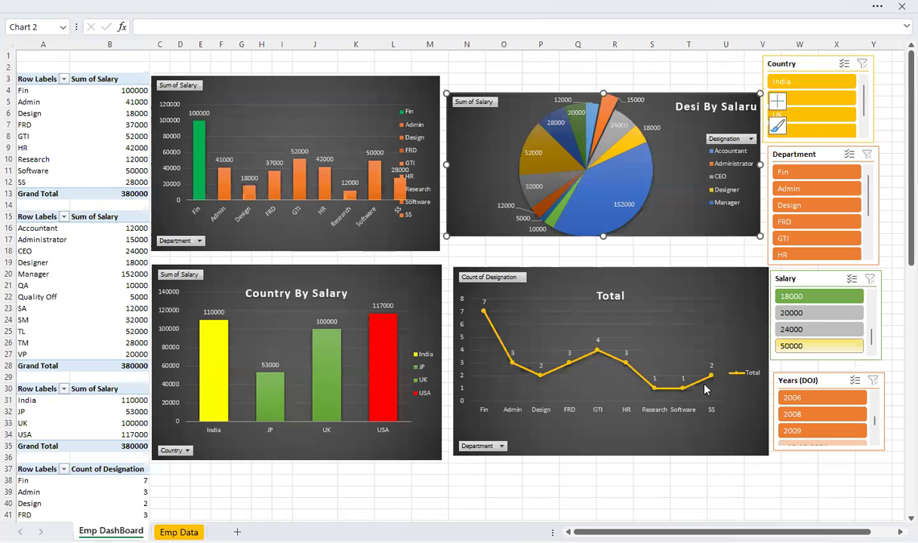
left_click(815, 345)
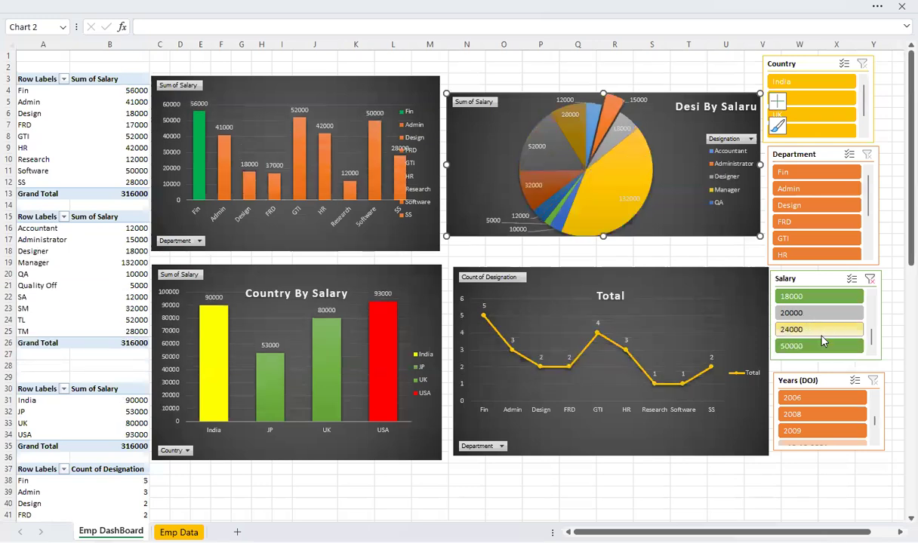
left_click(870, 280)
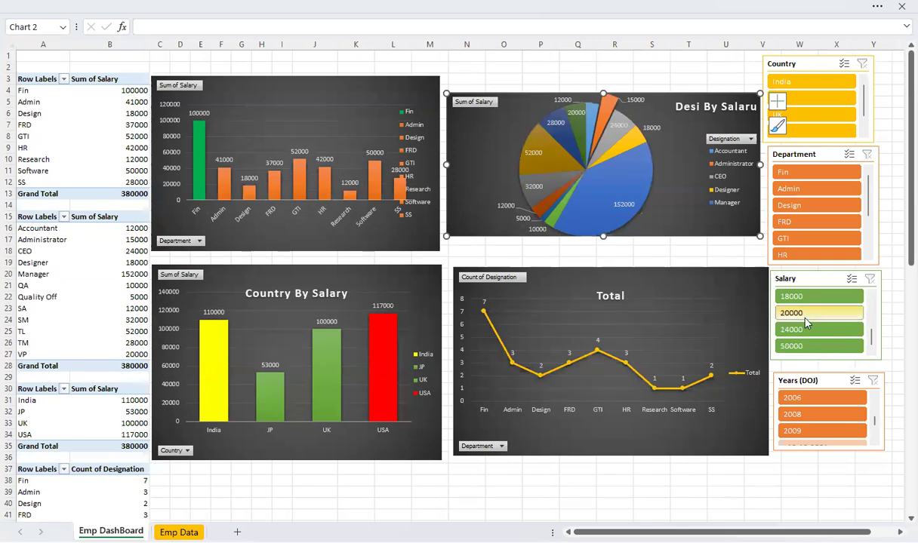
Try filtering all dashboard charts to salary 20000 with the Salary slicer, clear the filter and select the Desi By Salaru chart
left_click(806, 314)
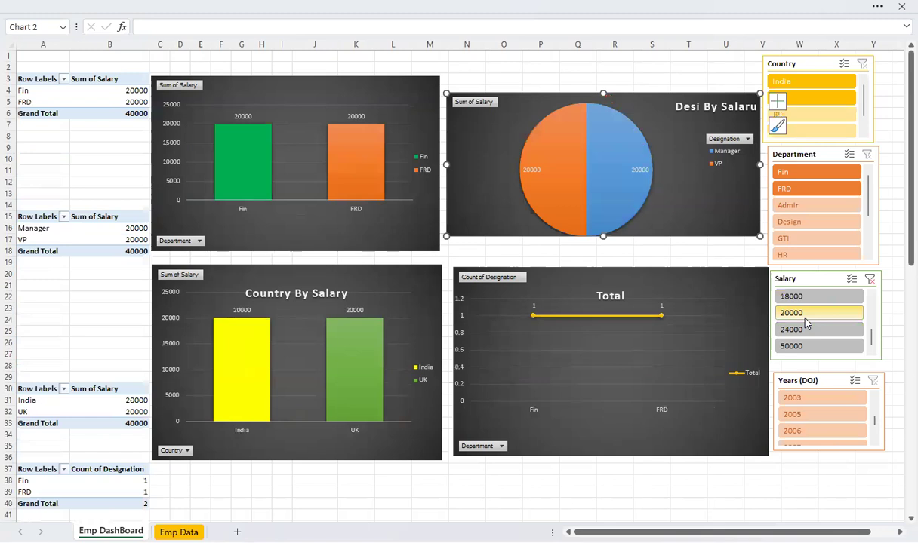
left_click(871, 279)
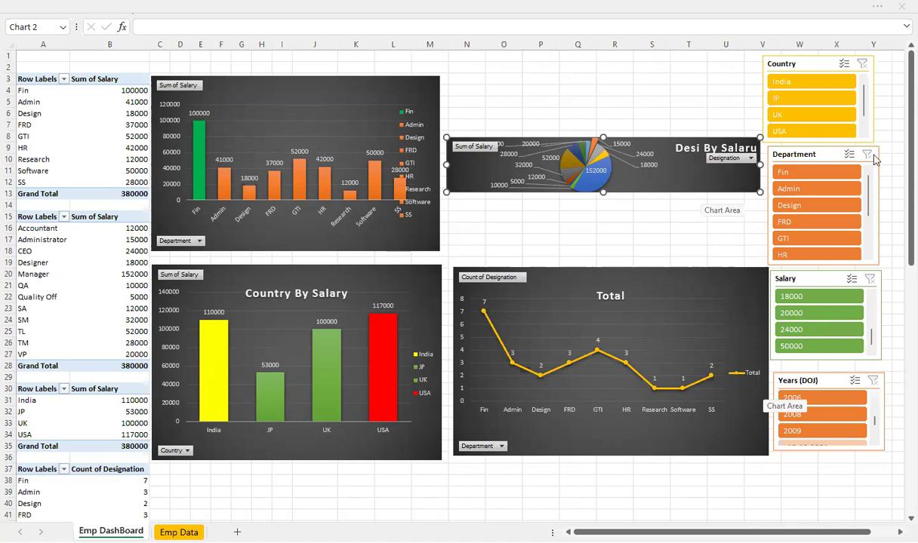
left_click(615, 90)
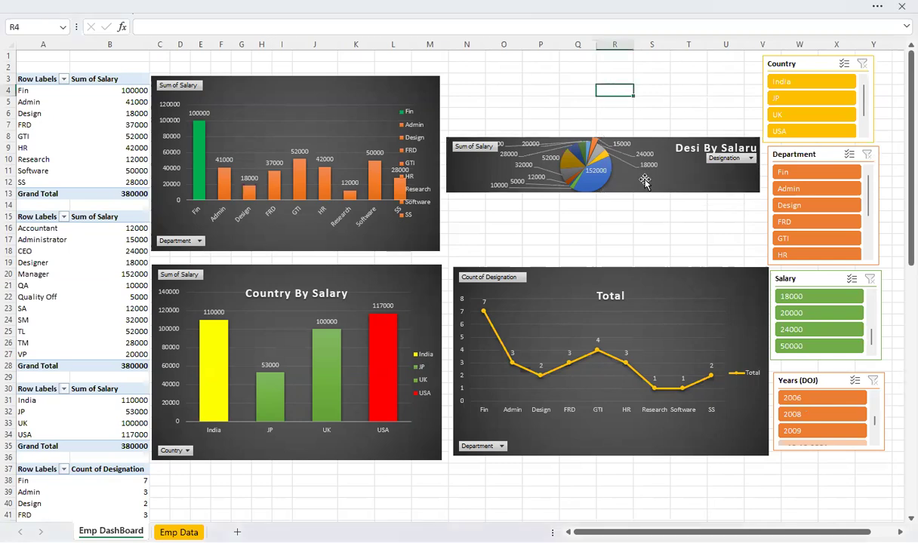
left_click(644, 181)
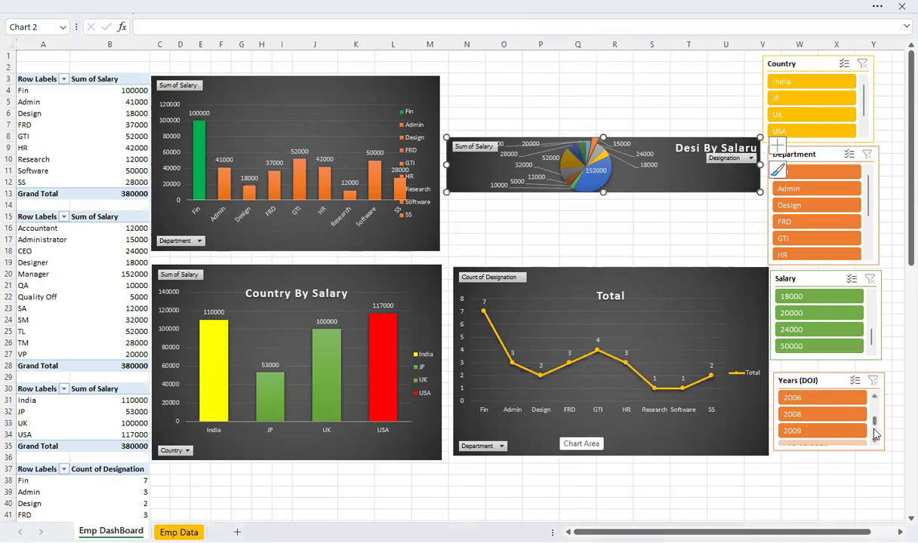
Try filtering all dashboard charts to joining year 2001 with the Years (DOJ) slicer, and clear that filter
scroll(876, 400, "down", 3)
left_click(875, 399)
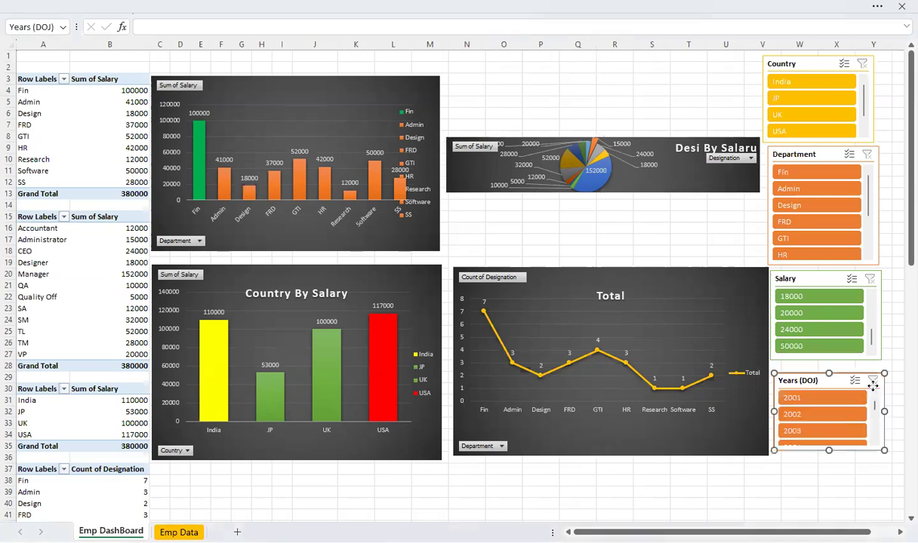
left_click(816, 399)
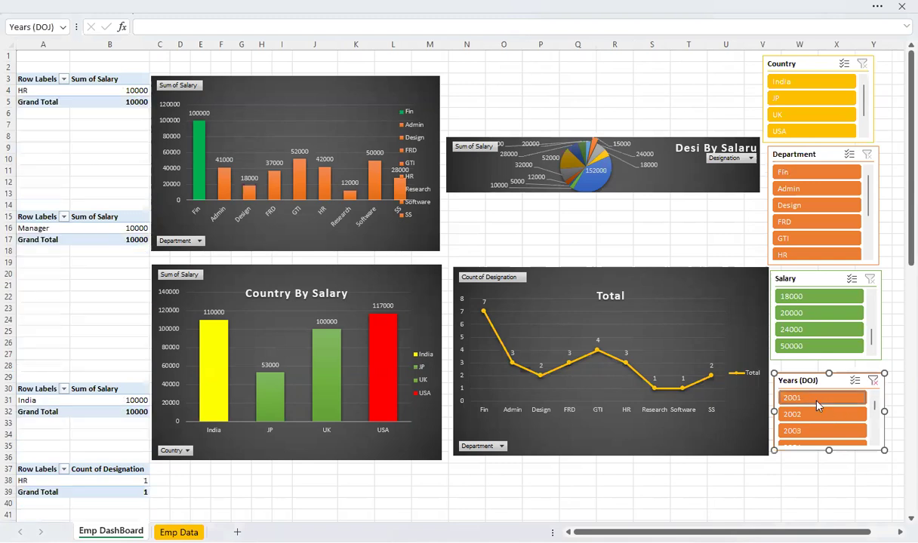
left_click(873, 381)
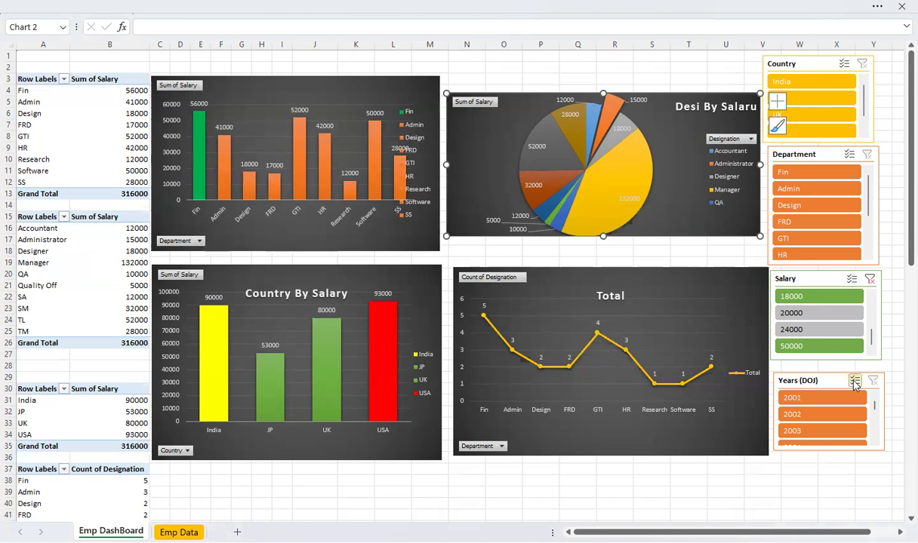
Clear the remaining filter from the Salary slicer and turn on its multi-select mode
left_click(870, 280)
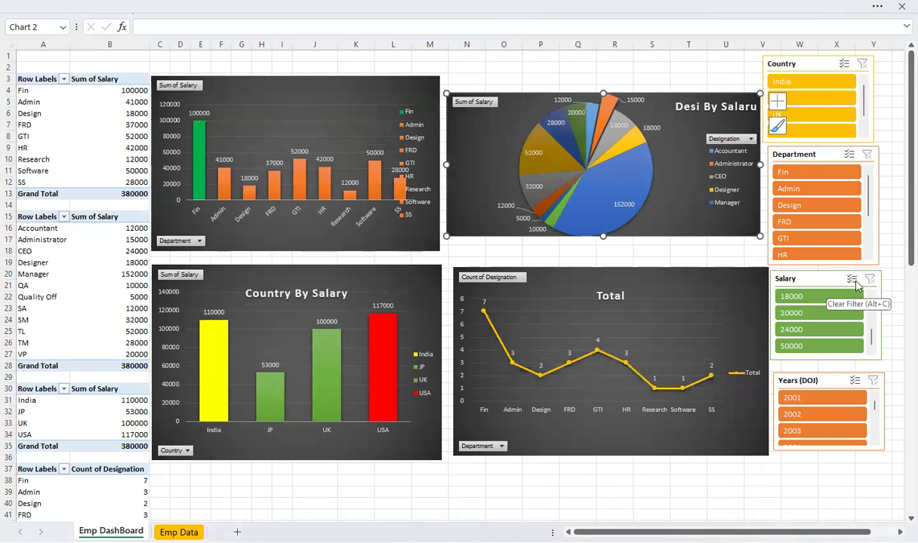
right_click(857, 285)
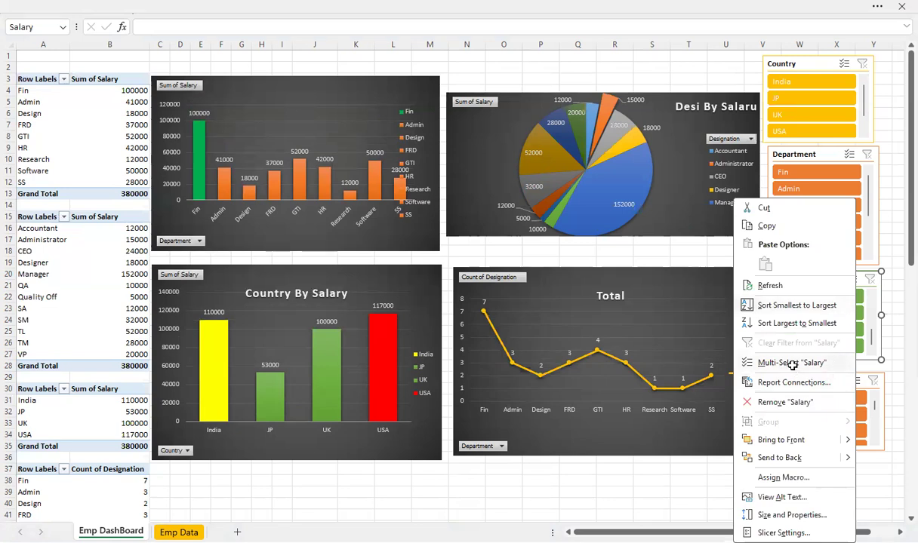
left_click(851, 281)
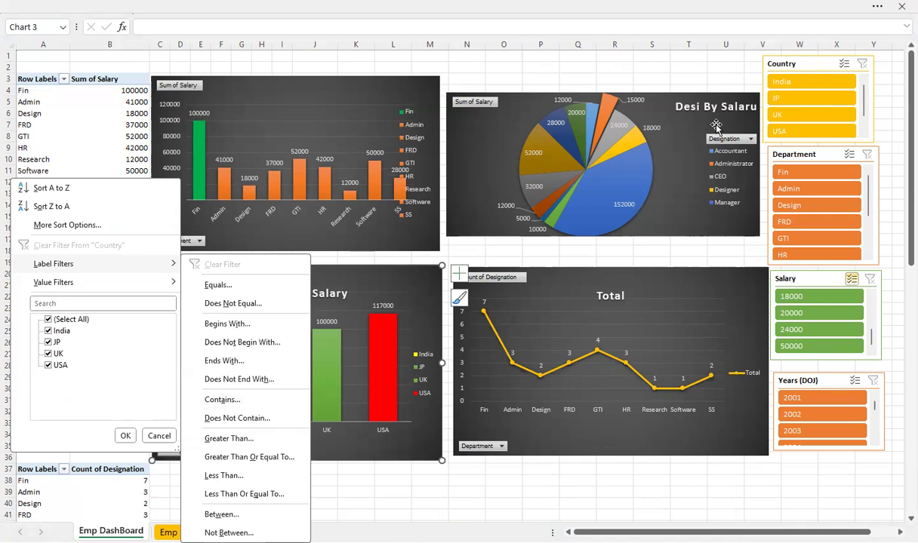
left_click(617, 68)
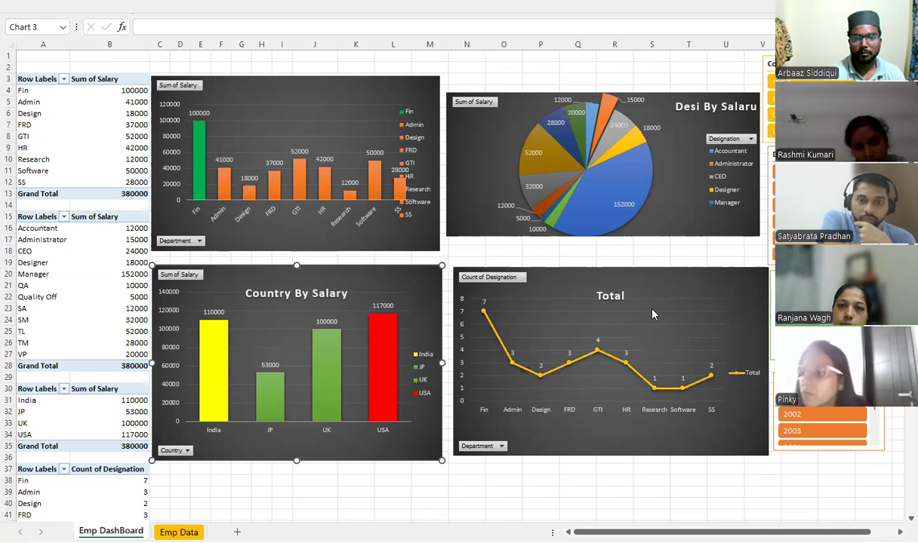
right_click(509, 105)
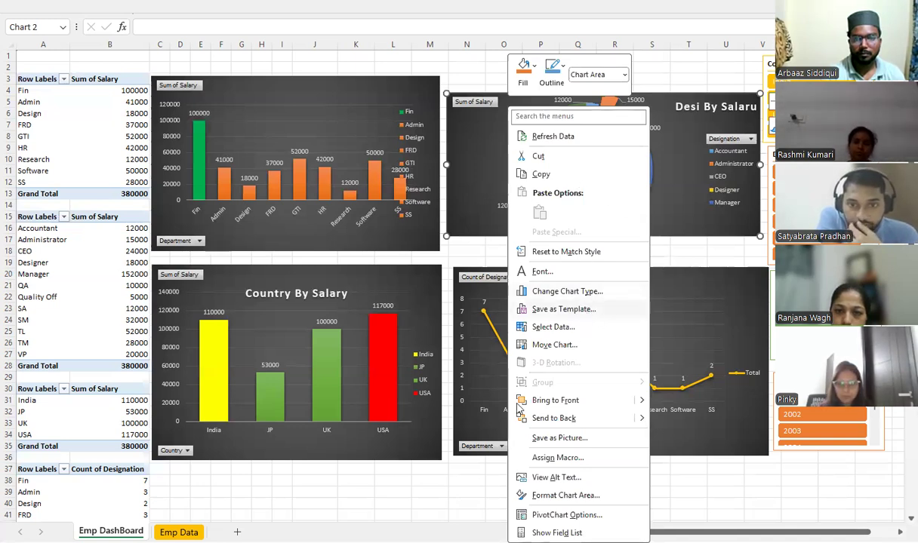
right_click(670, 276)
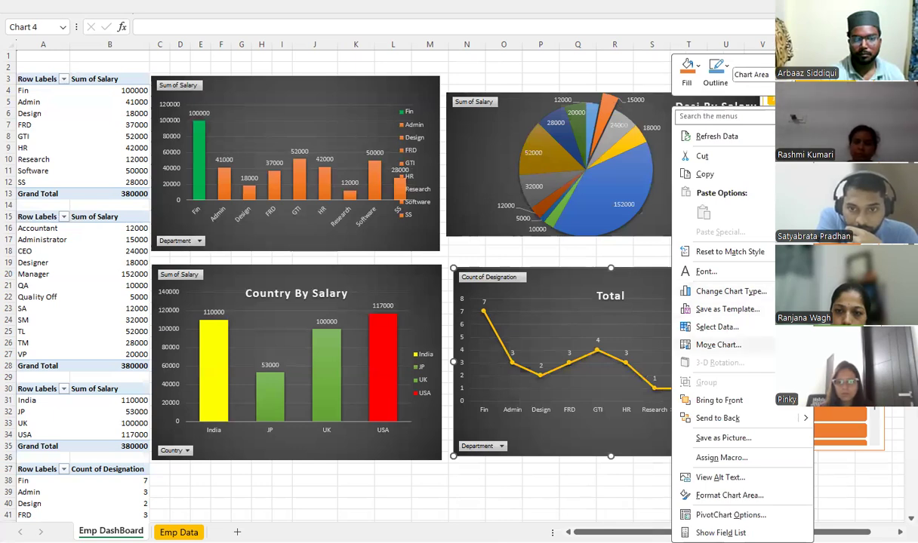
right_click(615, 251)
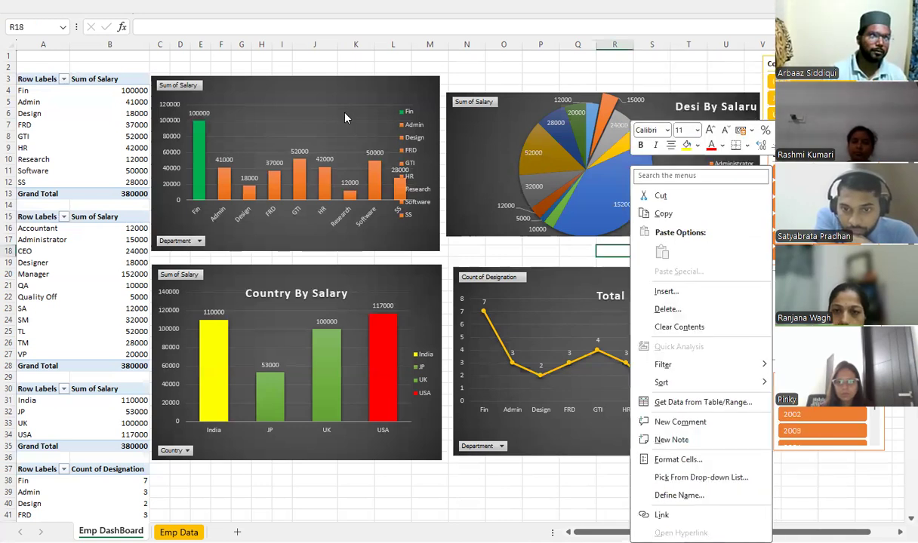
right_click(373, 143)
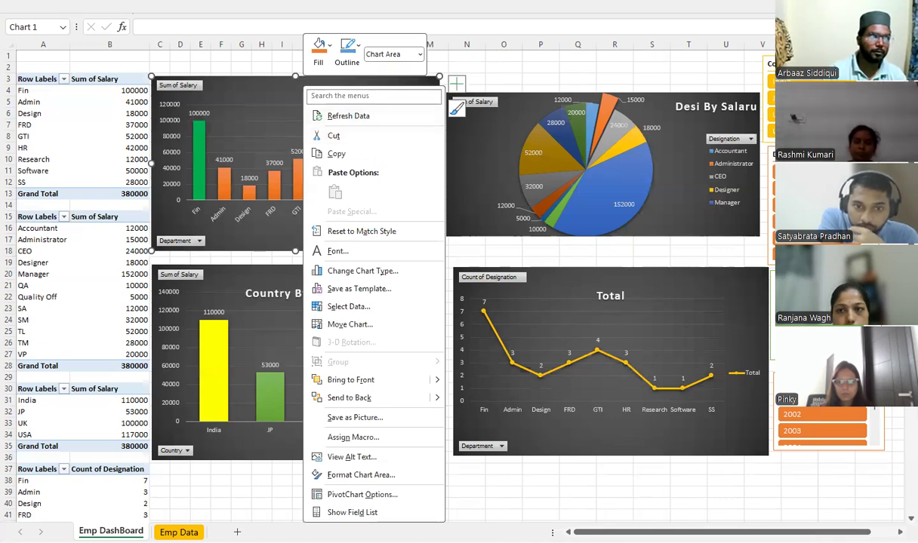
right_click(800, 128)
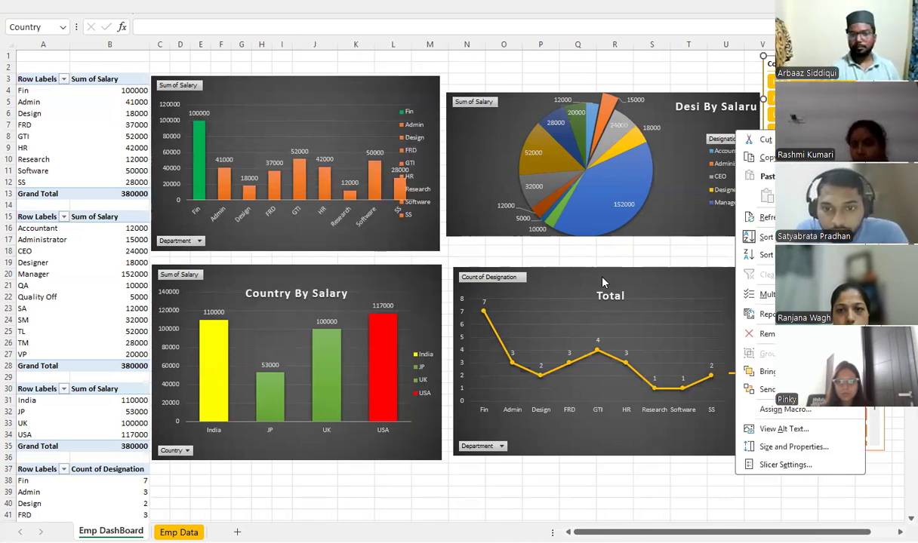
right_click(696, 270)
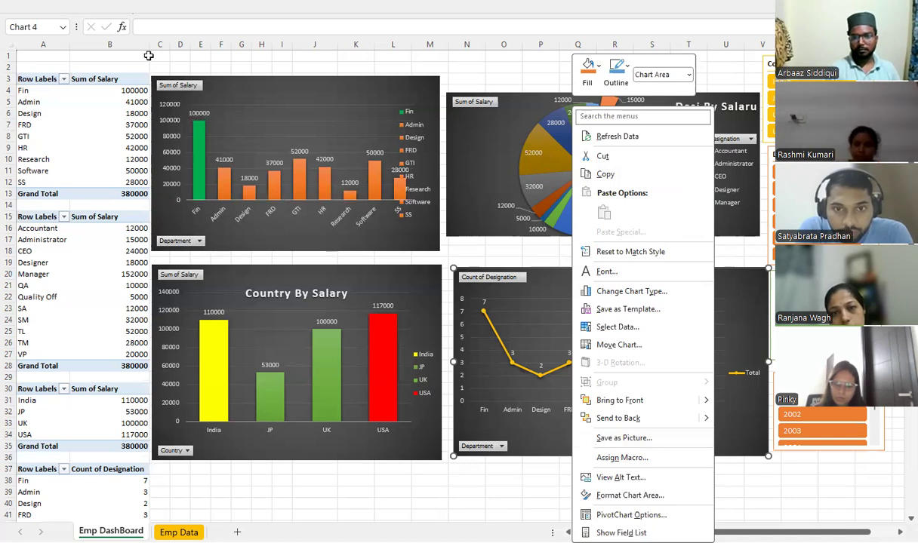
key("Escape")
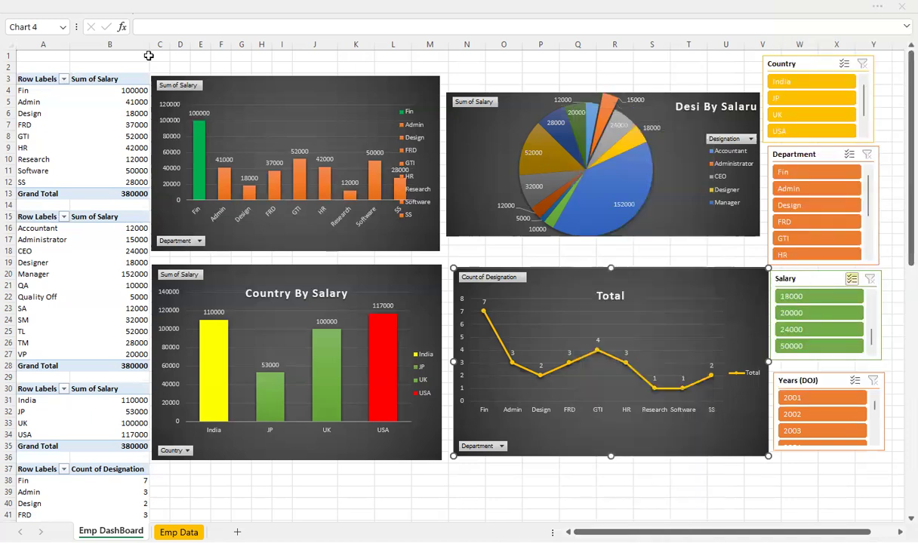